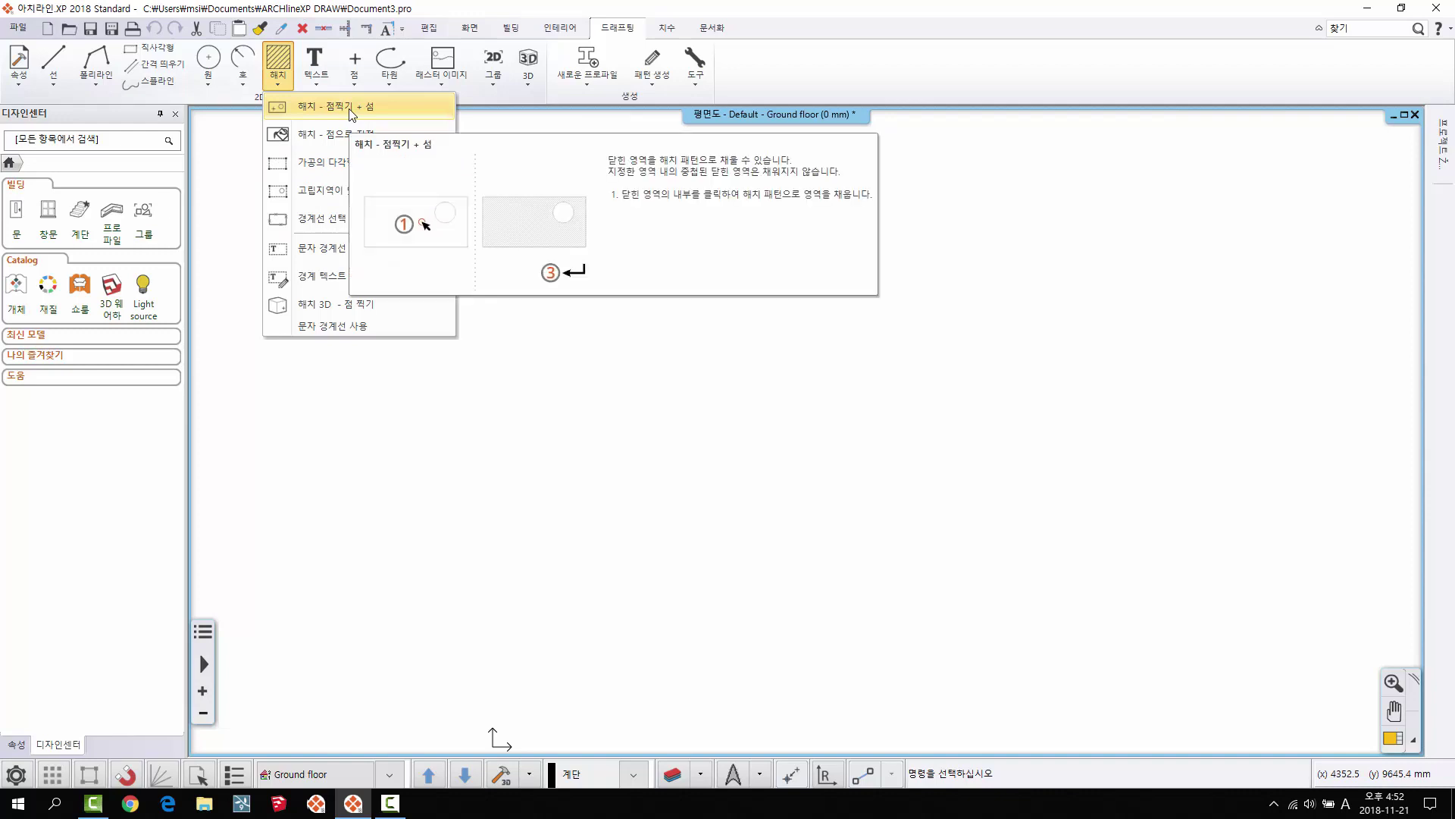
Step: Draw a wide rectangle freehand in the middle of the empty floor plan
click(561, 183)
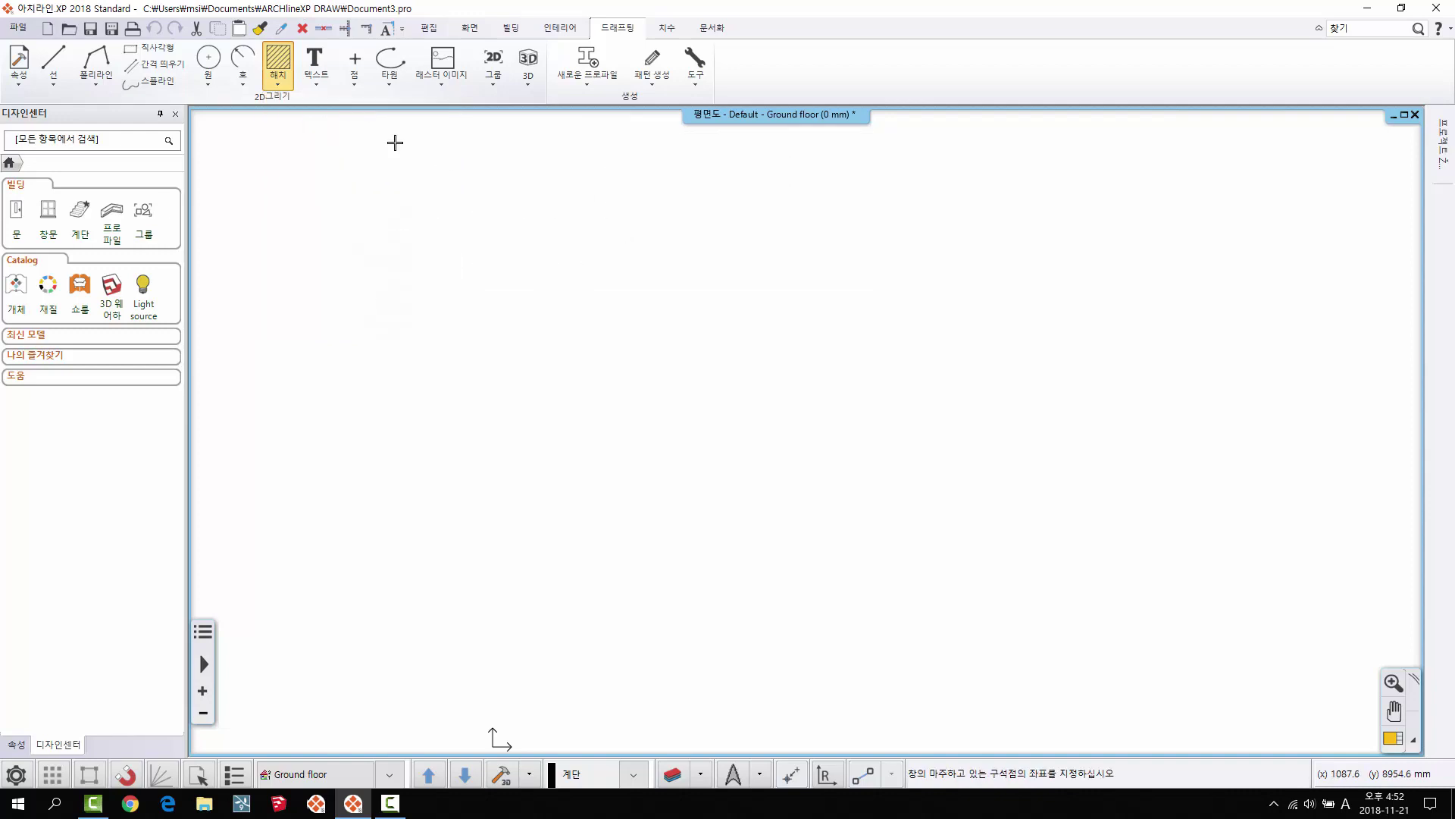
click(149, 47)
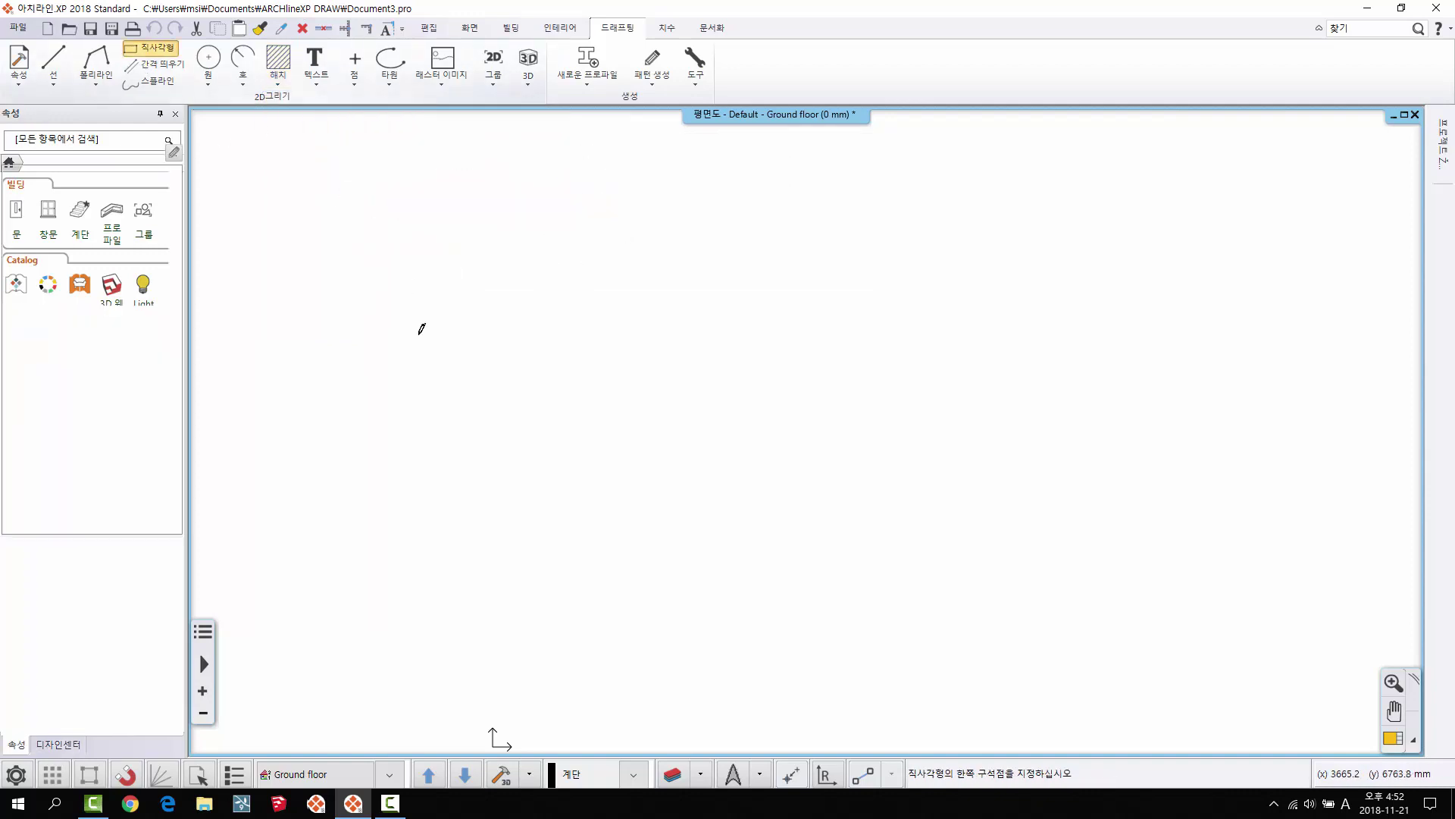
click(426, 568)
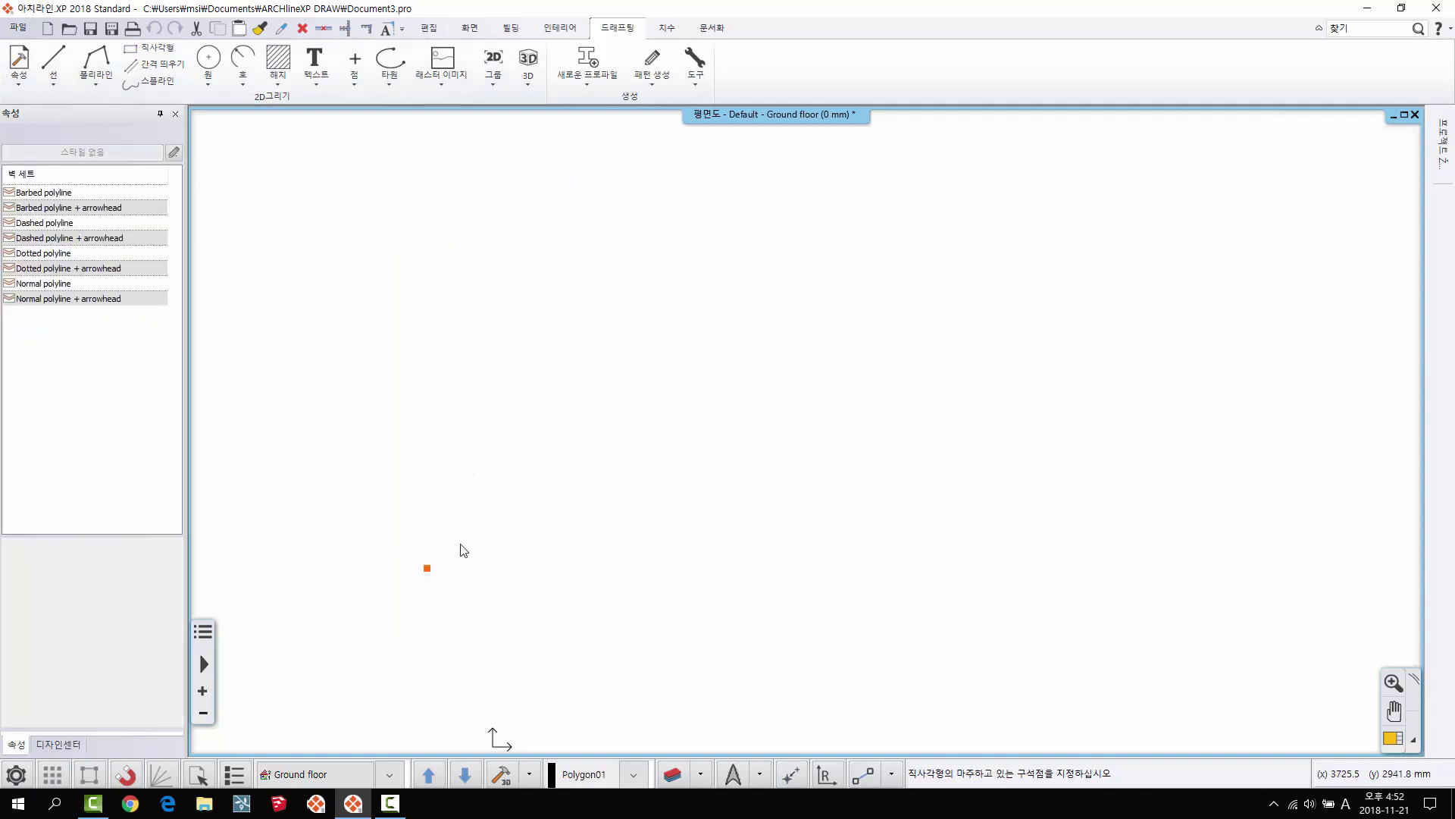
click(878, 330)
key(Escape)
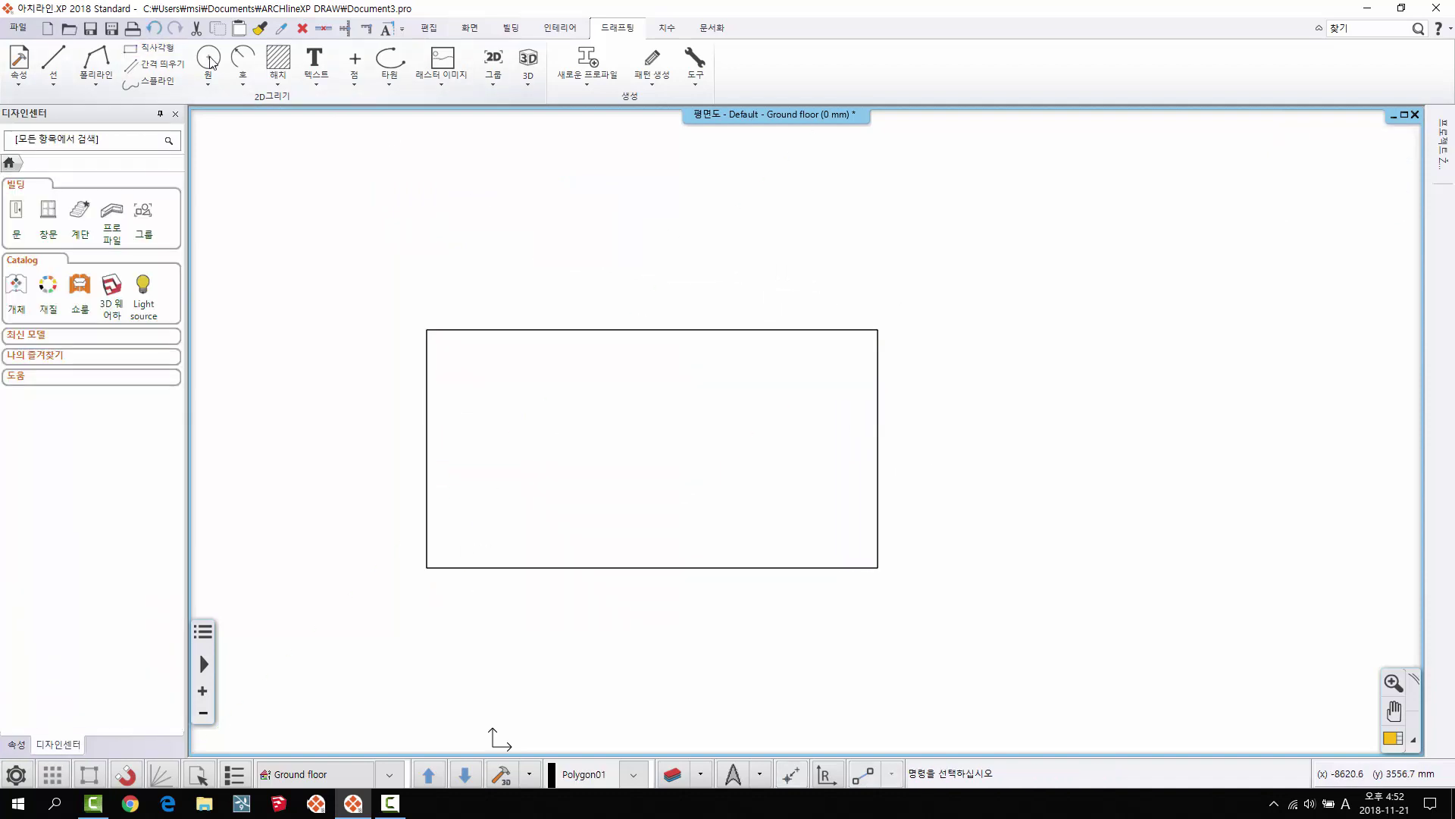
Step: Draw a circle with a radius of about 878 mm inside the rectangle, near its upper-left corner
click(208, 58)
click(516, 402)
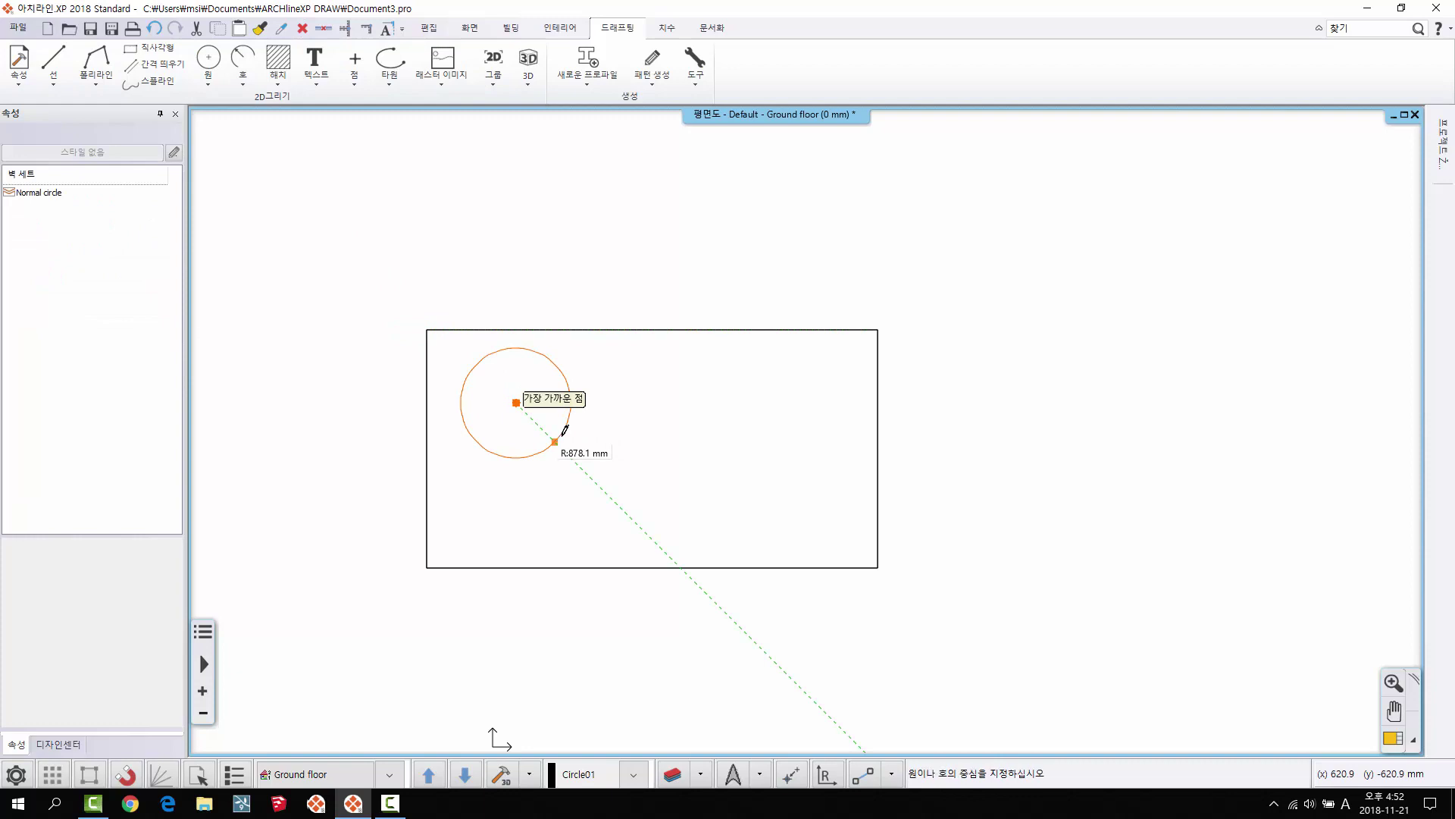
click(556, 442)
key(Escape)
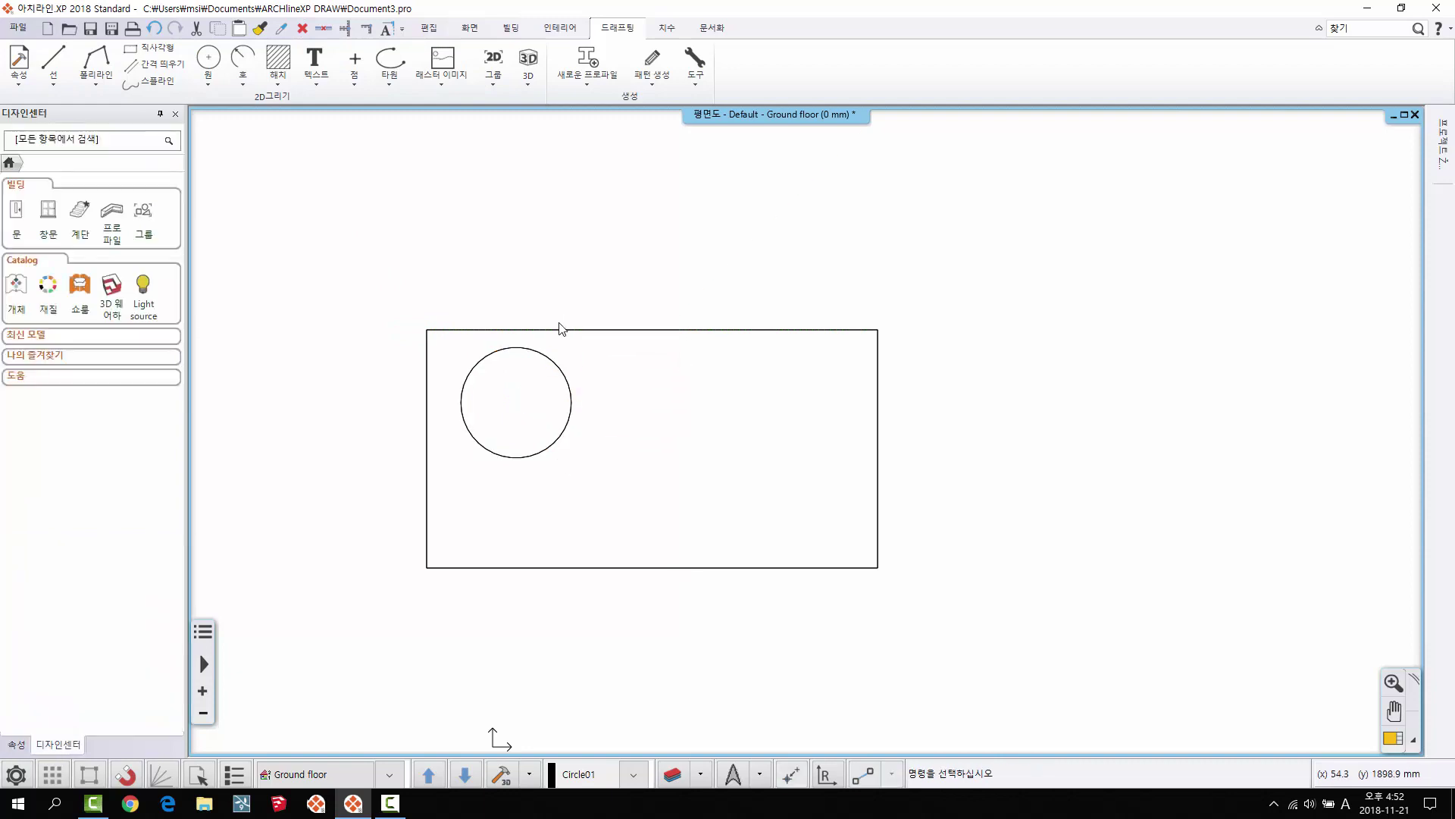
Step: Hatch the rectangle around the circle with the pick-point plus island method, and delete that hatch
click(278, 66)
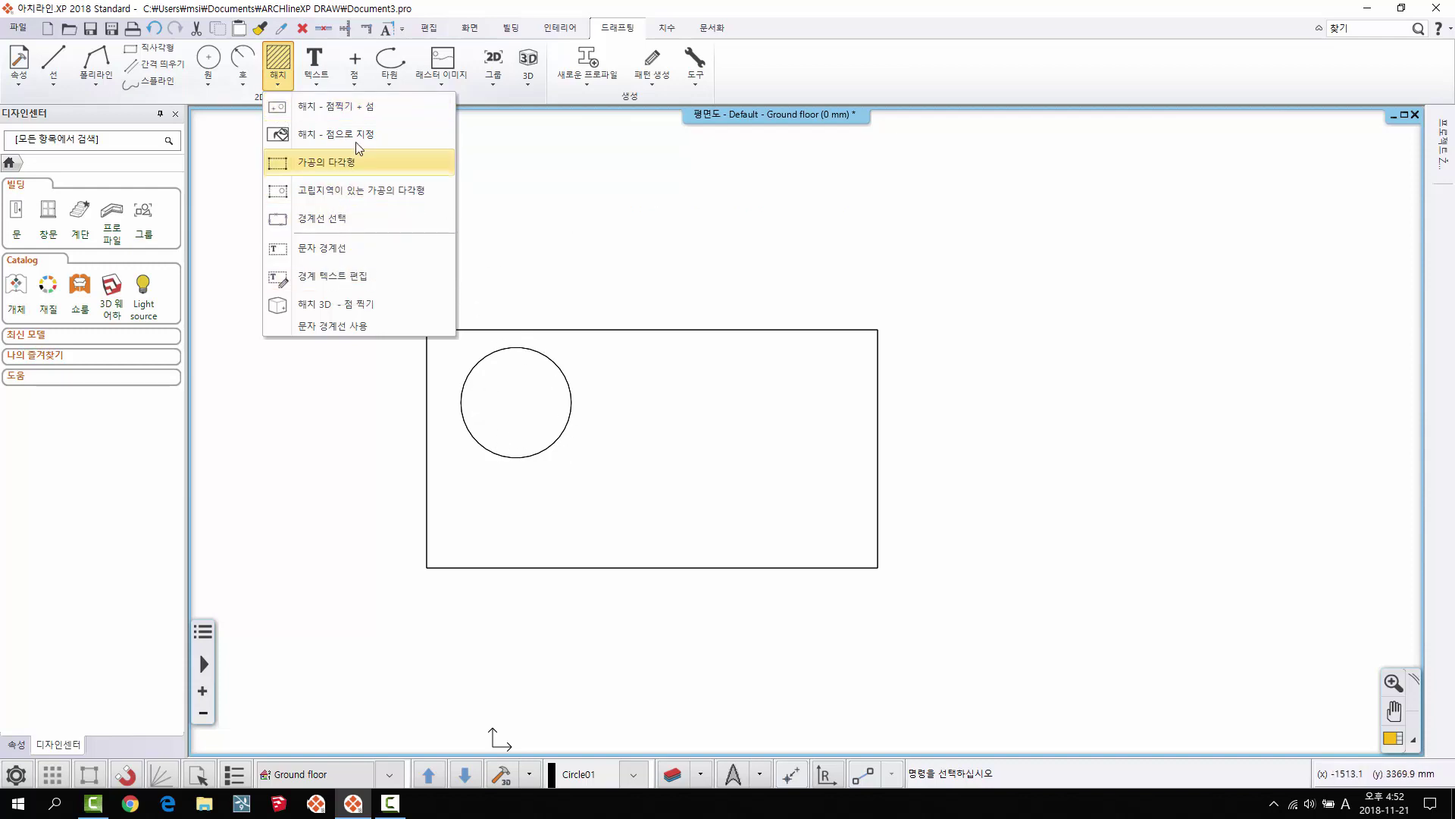
click(345, 106)
click(765, 384)
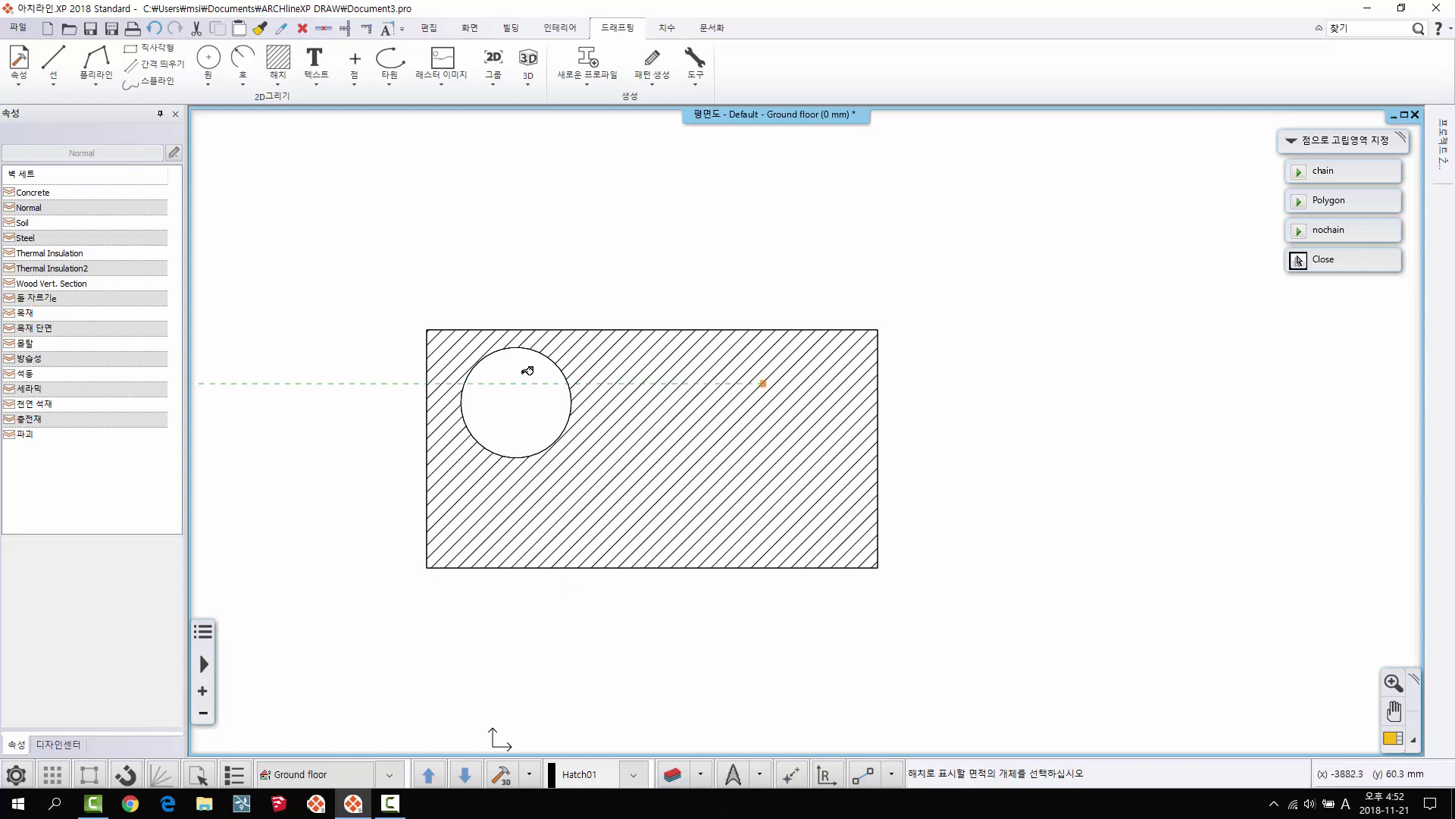
key(Escape)
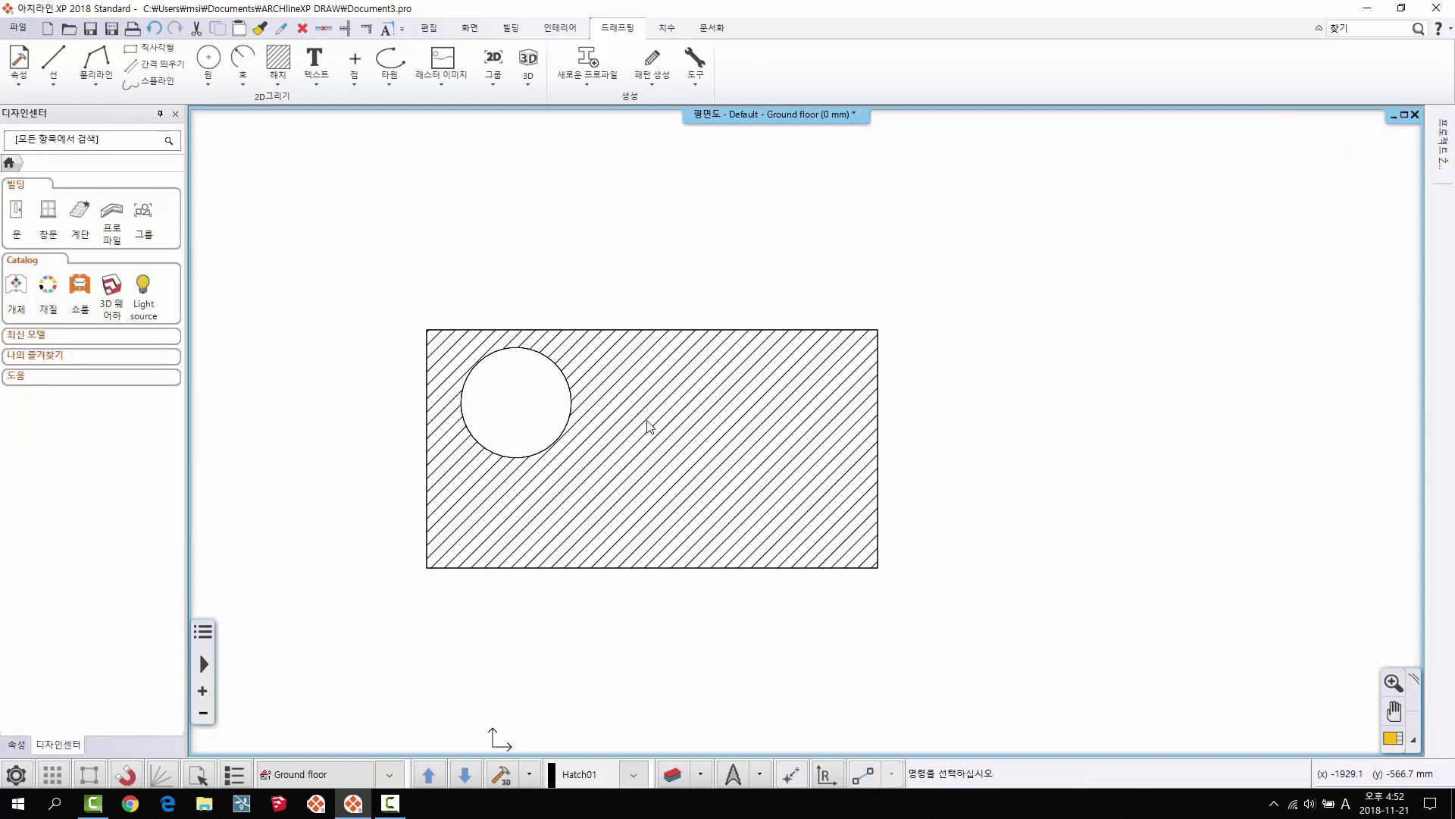
click(676, 386)
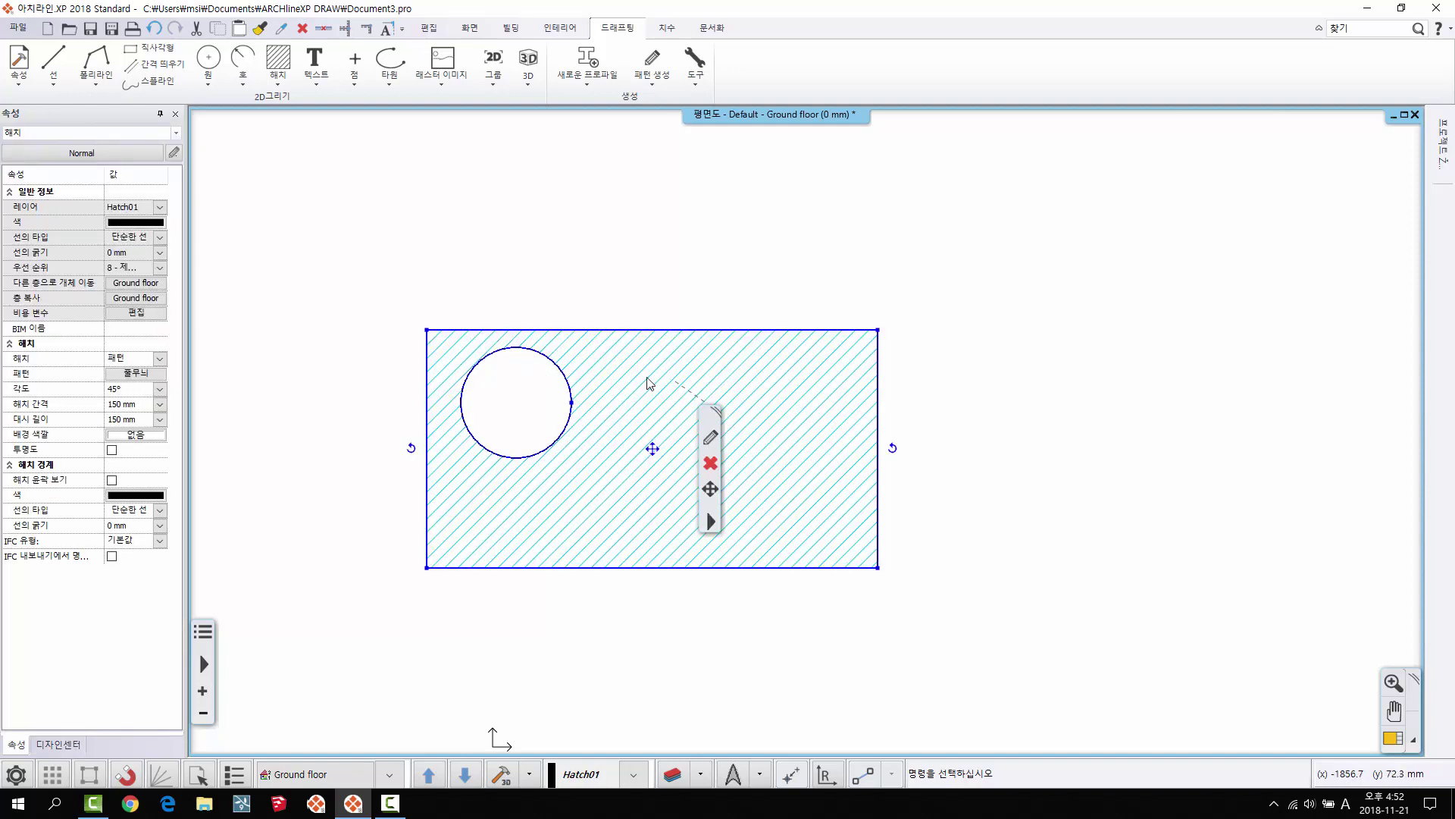
click(710, 463)
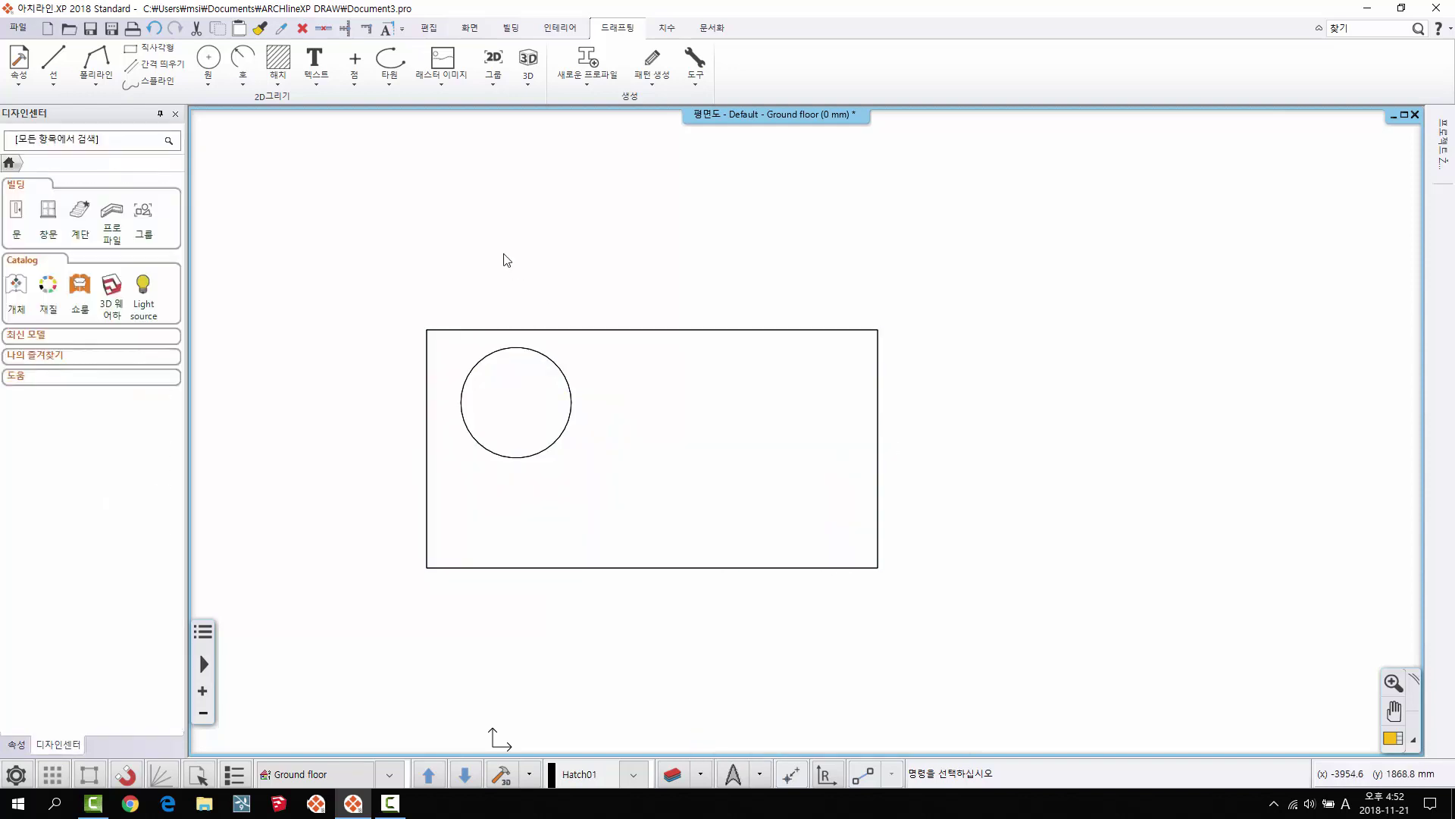
Step: Hatch the whole rectangle, circle included, with the pick-point method without islands, and delete that hatch
click(279, 87)
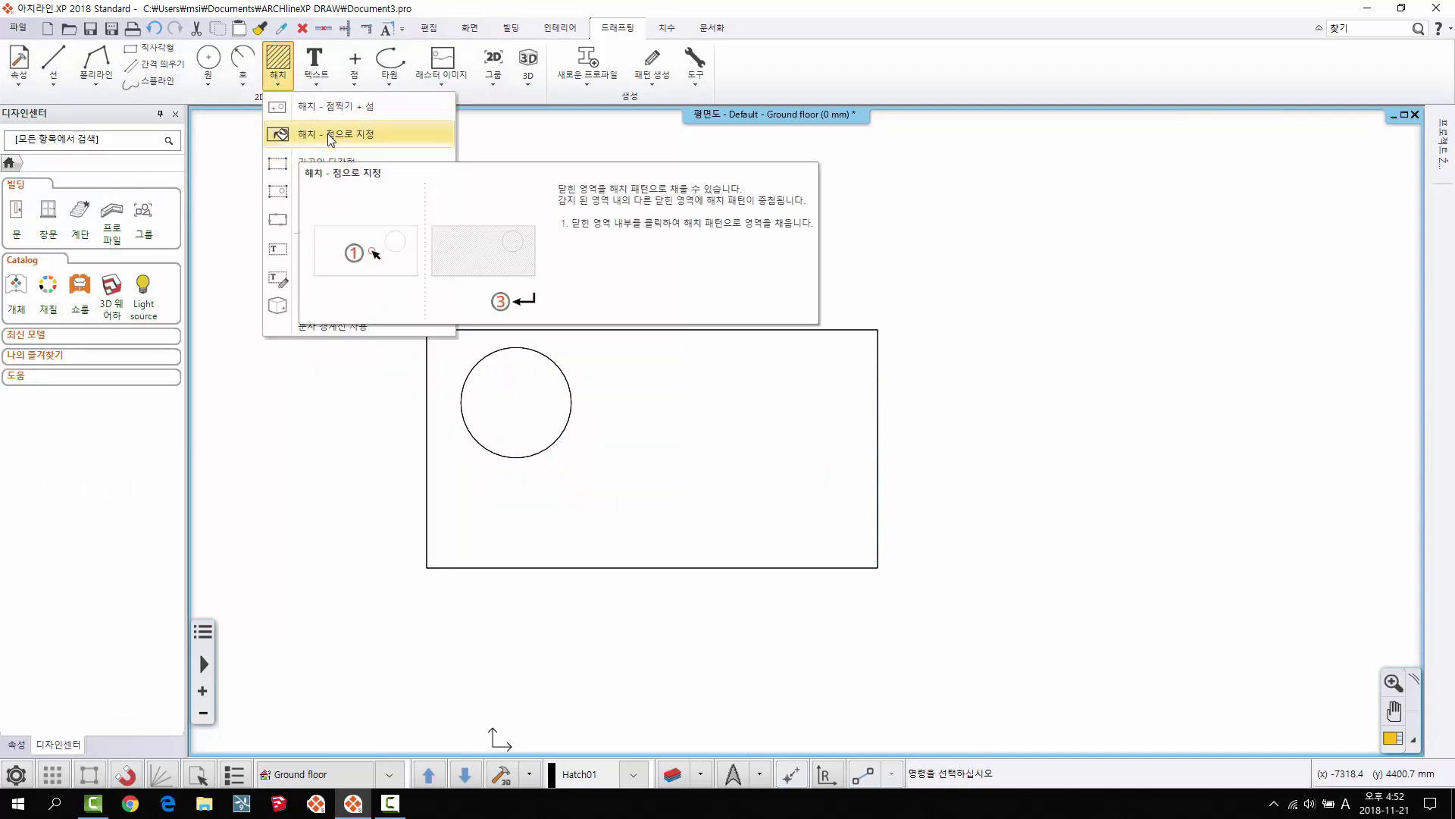
click(311, 137)
click(626, 452)
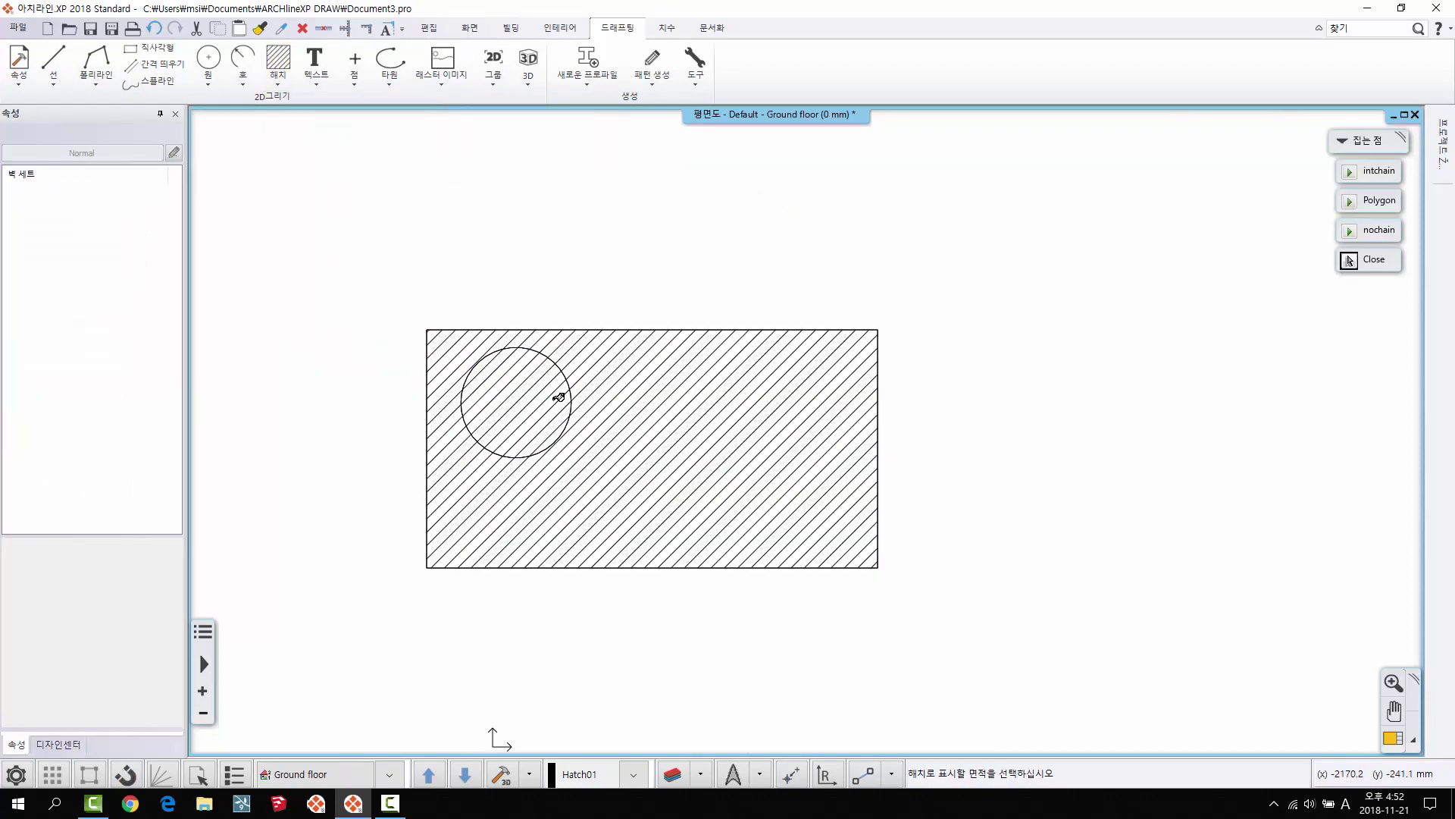
key(Escape)
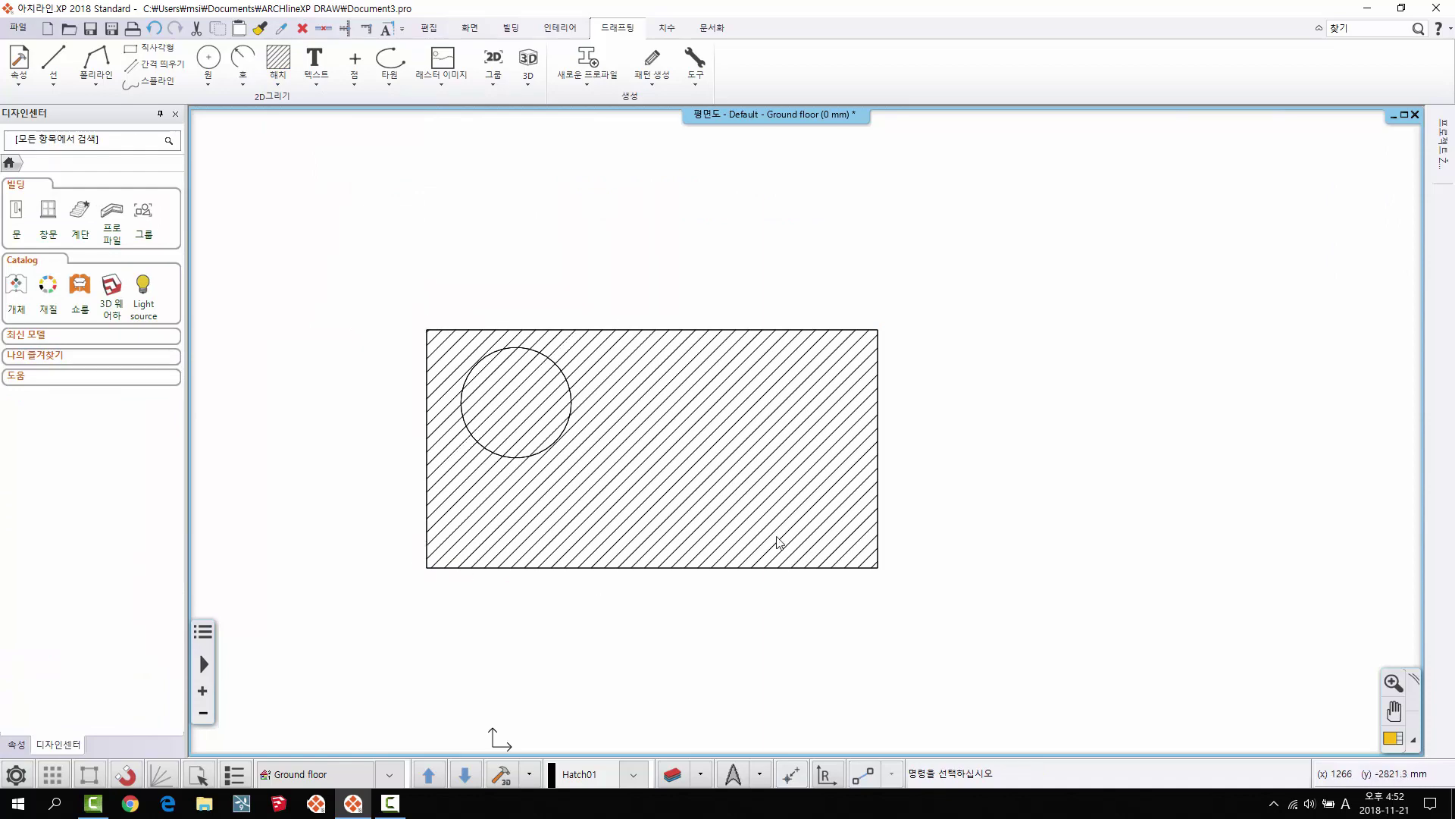
click(735, 441)
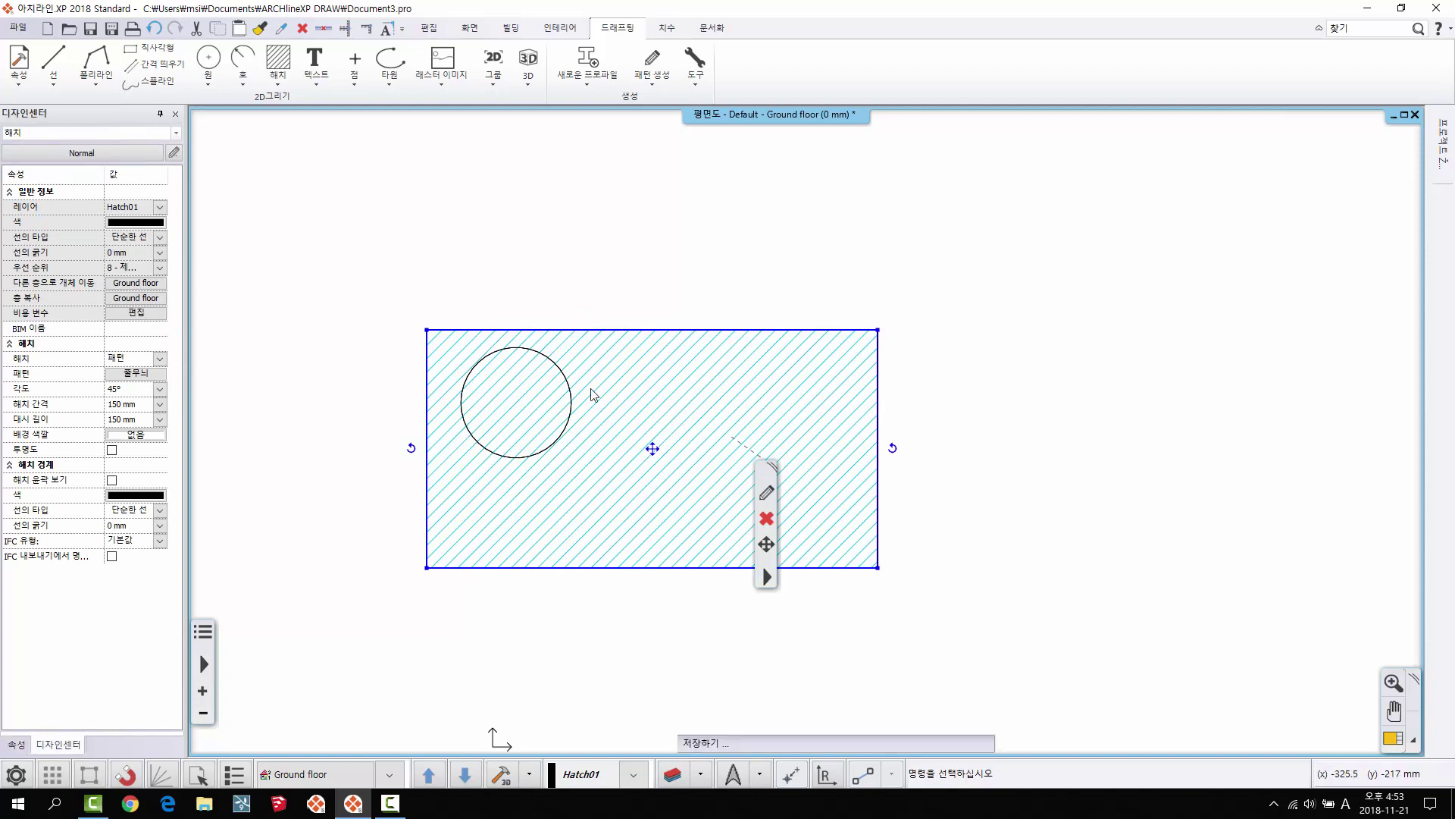
key(Delete)
Step: Hatch only the circle's interior with the pick-point method without islands, and delete that hatch
click(278, 67)
click(299, 134)
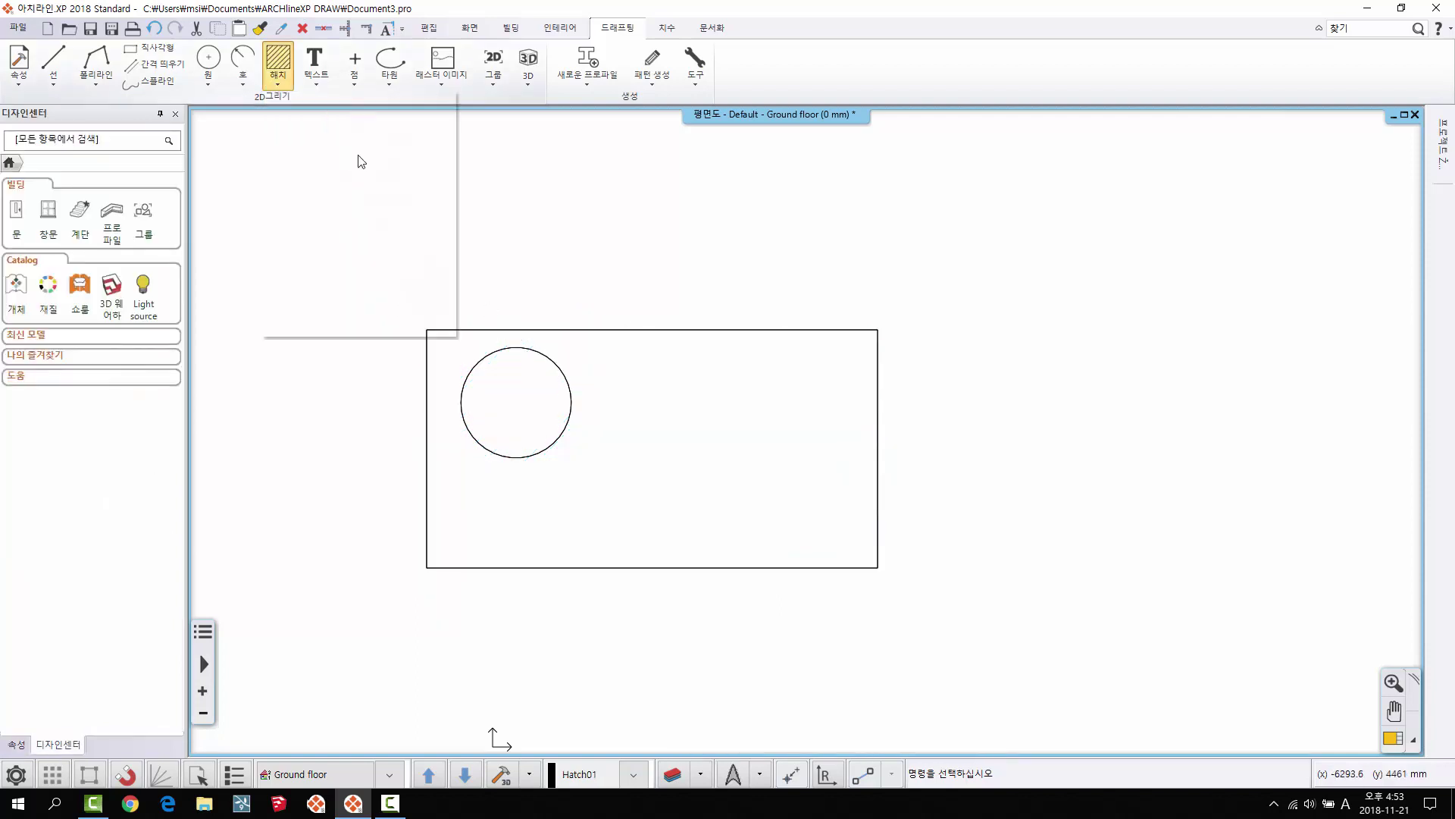
click(513, 372)
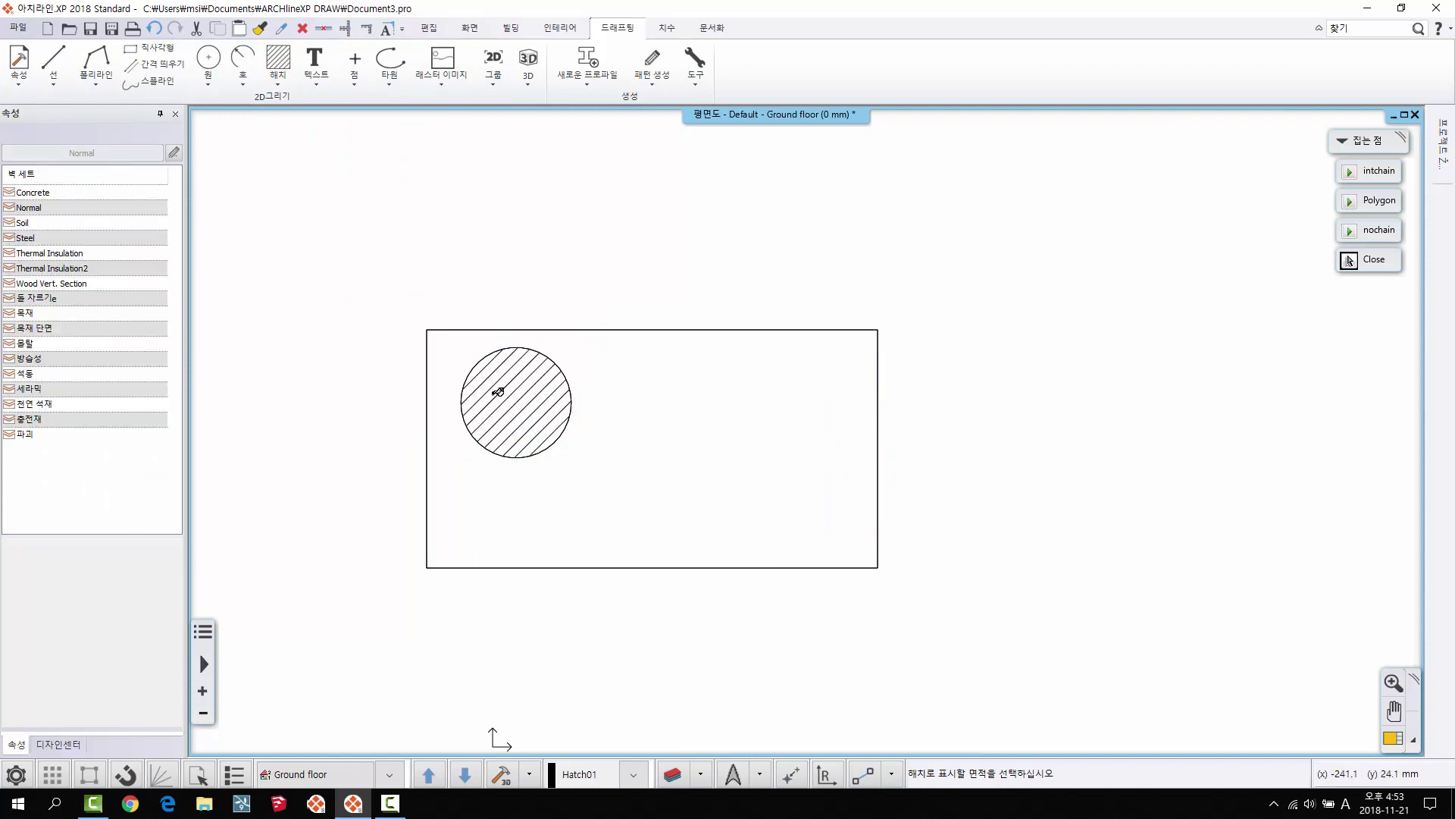
key(Escape)
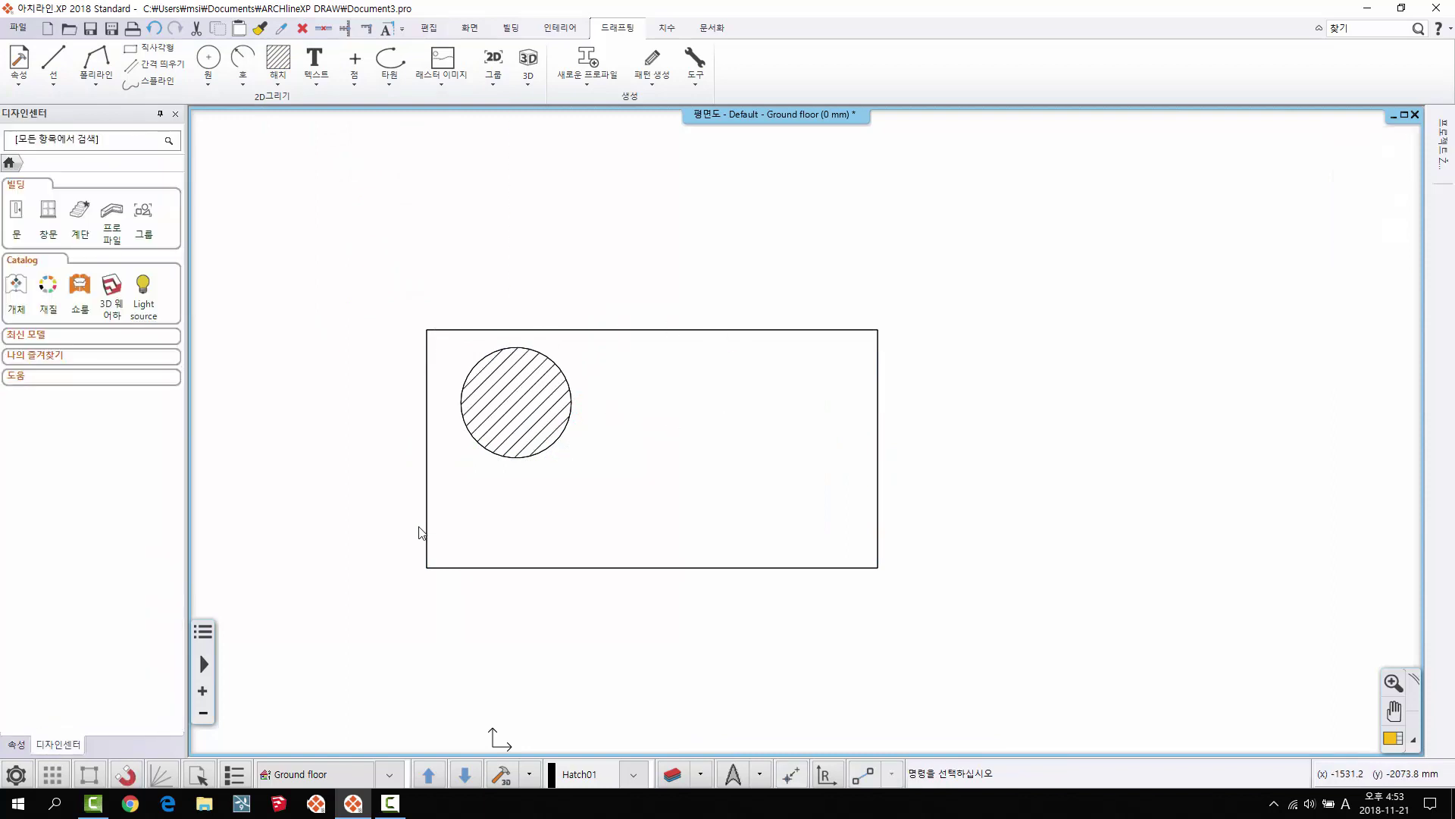
click(521, 394)
key(Delete)
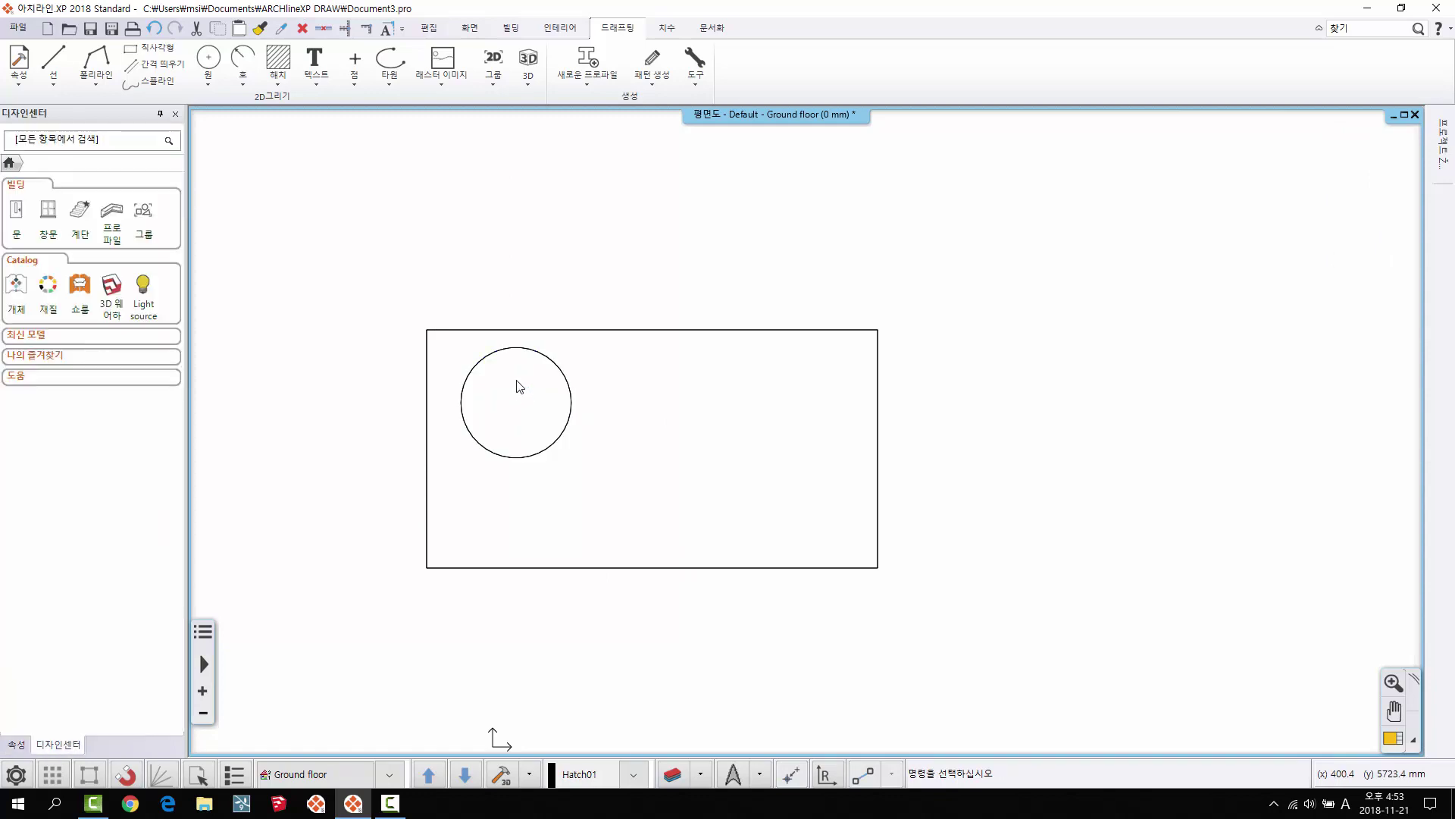
Step: Create a virtual-polygon hatch with seven freehand corners in the empty area left of the rectangle, and delete it
click(278, 82)
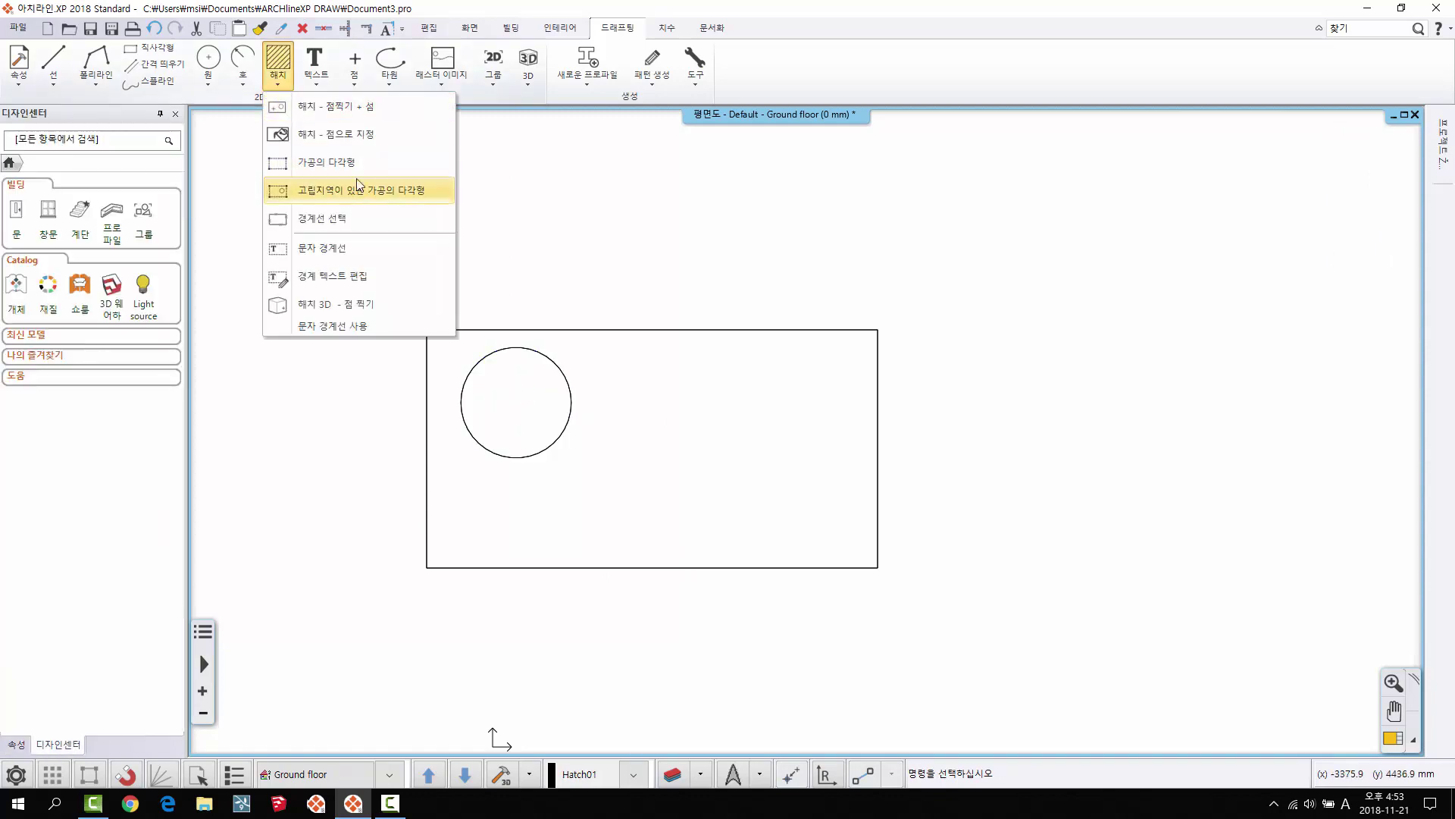
click(334, 164)
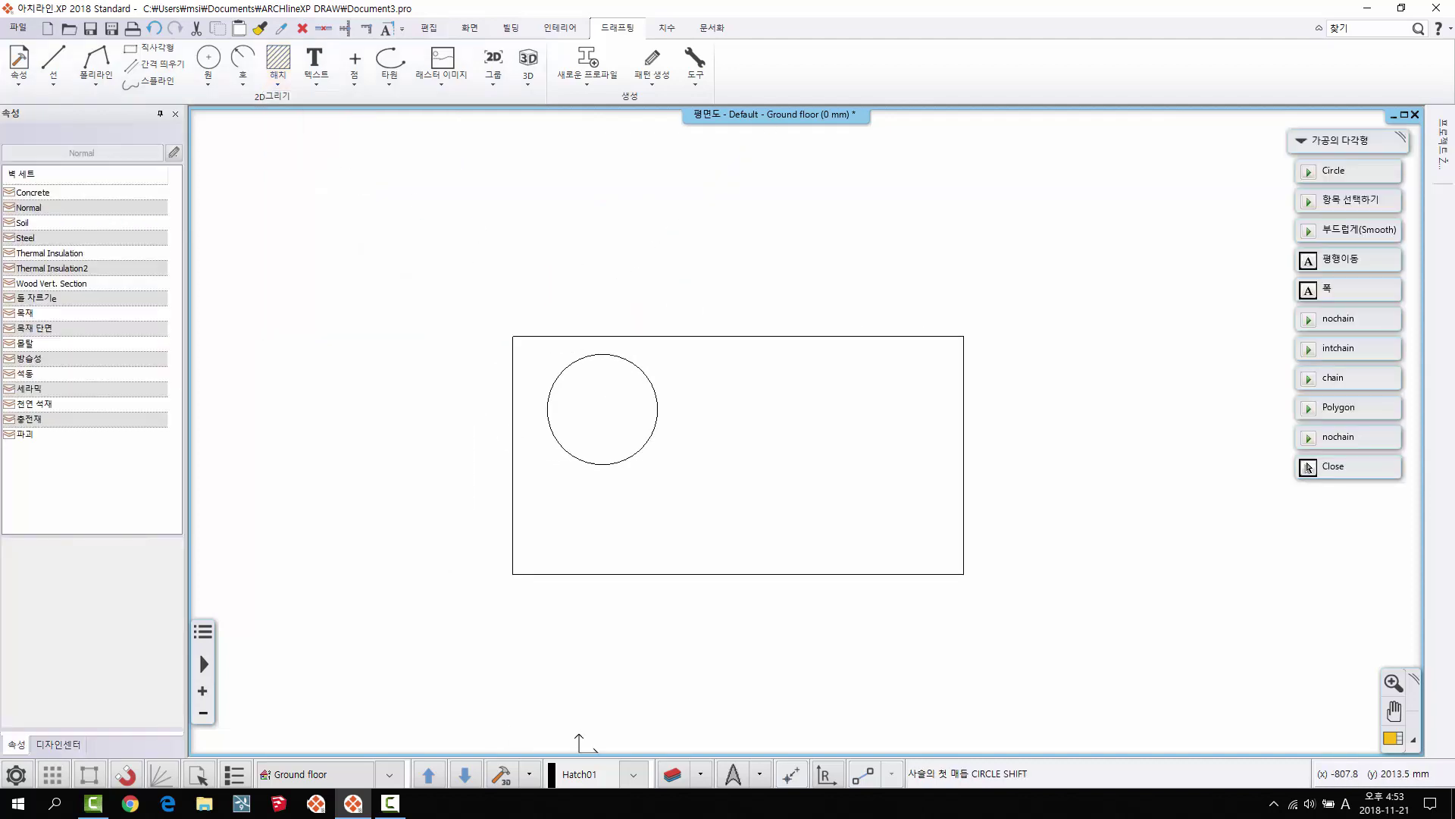
click(448, 239)
click(274, 328)
click(298, 562)
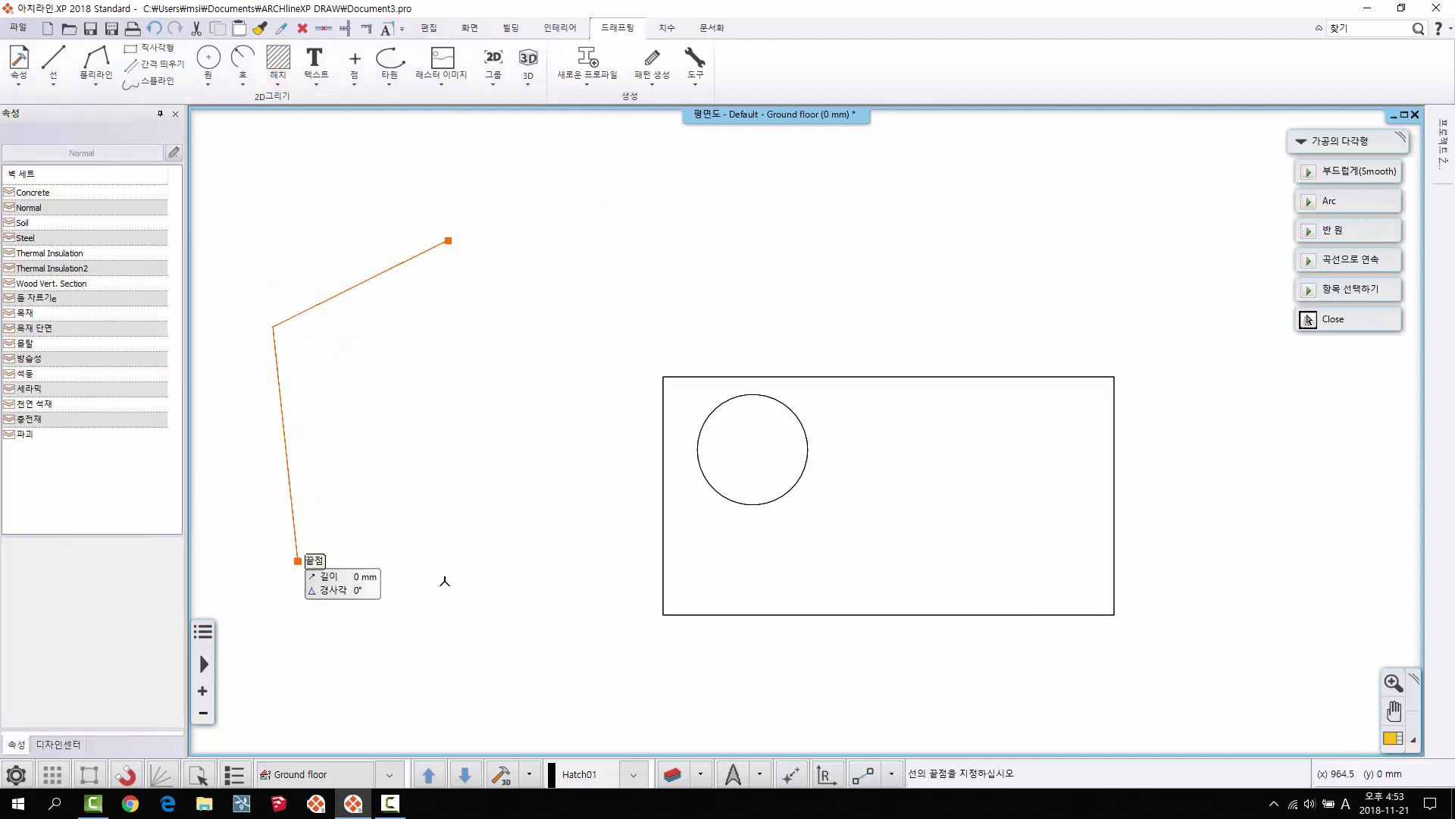
click(578, 608)
click(614, 474)
click(515, 372)
click(576, 257)
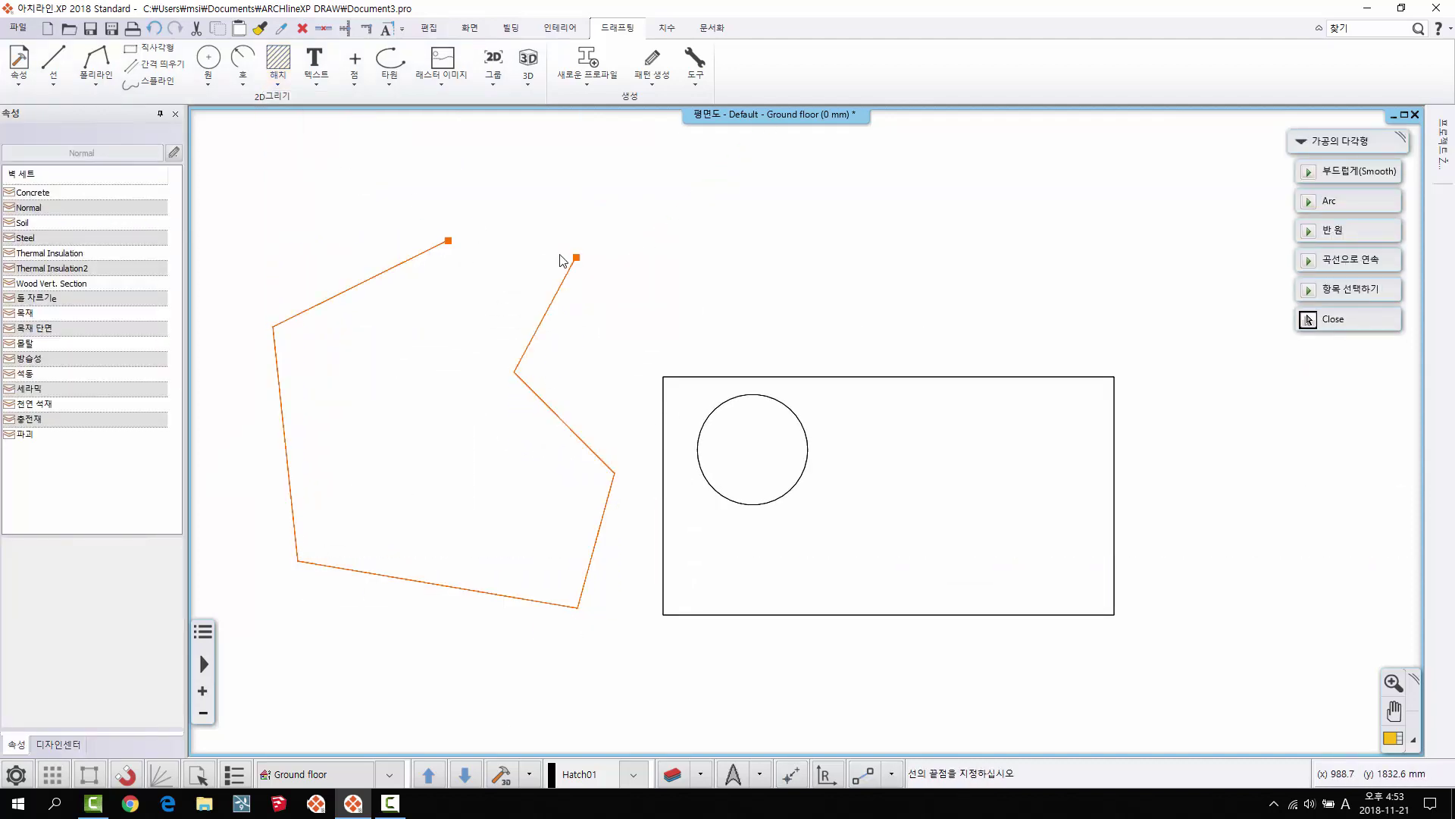
click(448, 240)
right_click(440, 337)
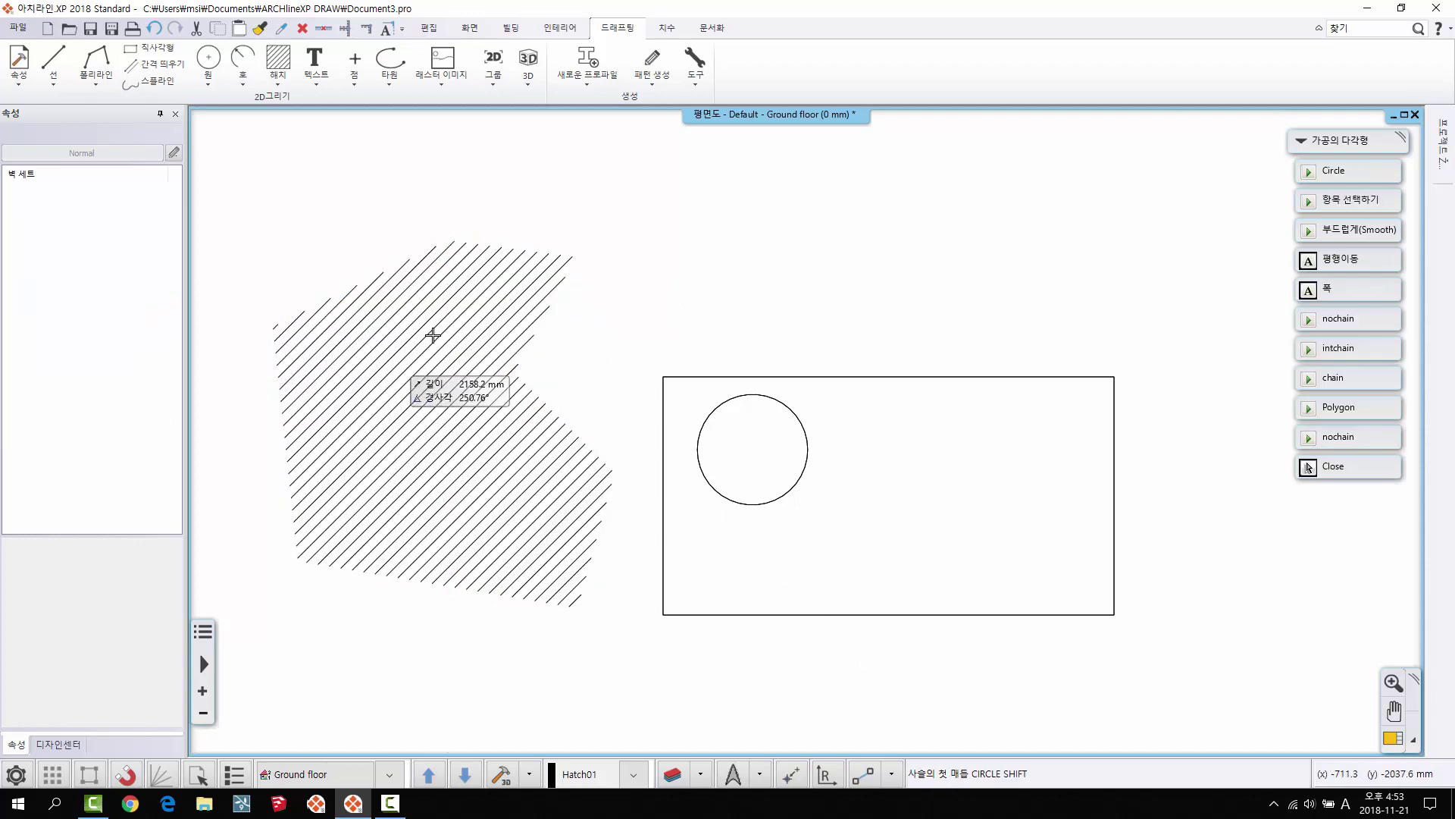
click(404, 368)
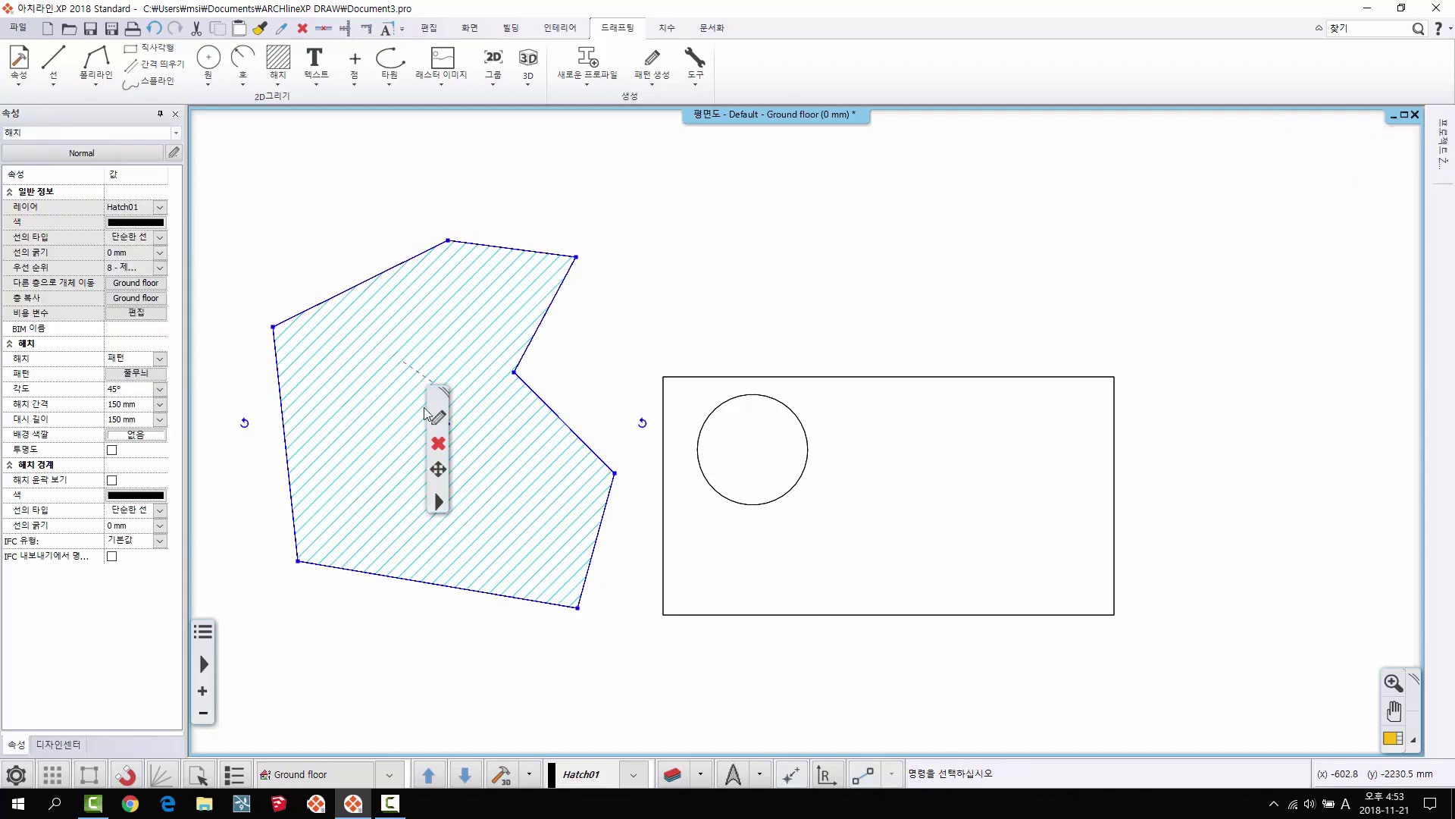
click(438, 443)
Step: Create a virtual-polygon hatch with islands, using six freehand corners that enclose the rectangle and circle
click(278, 79)
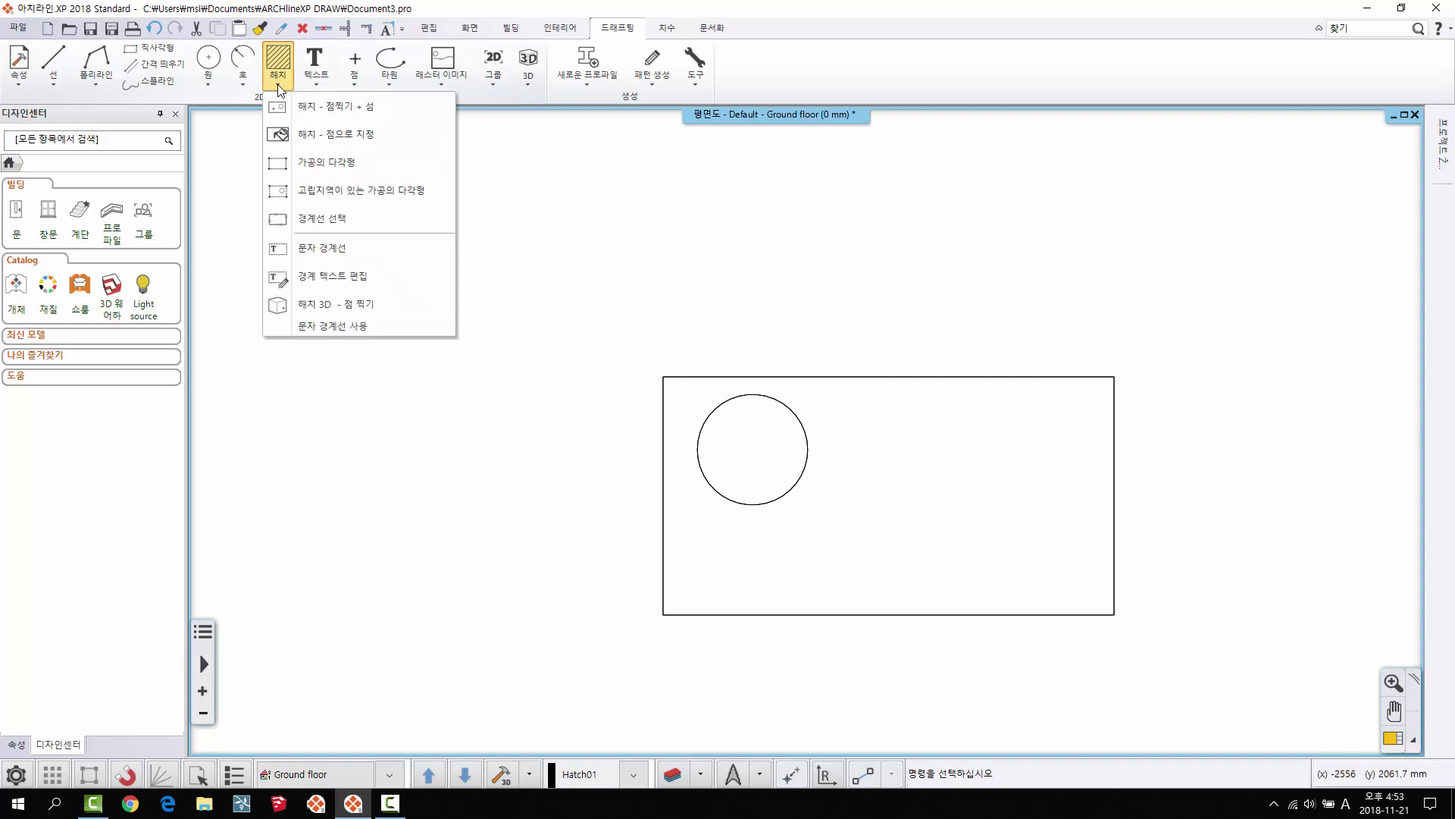
click(348, 191)
scroll(669, 311, down, 2)
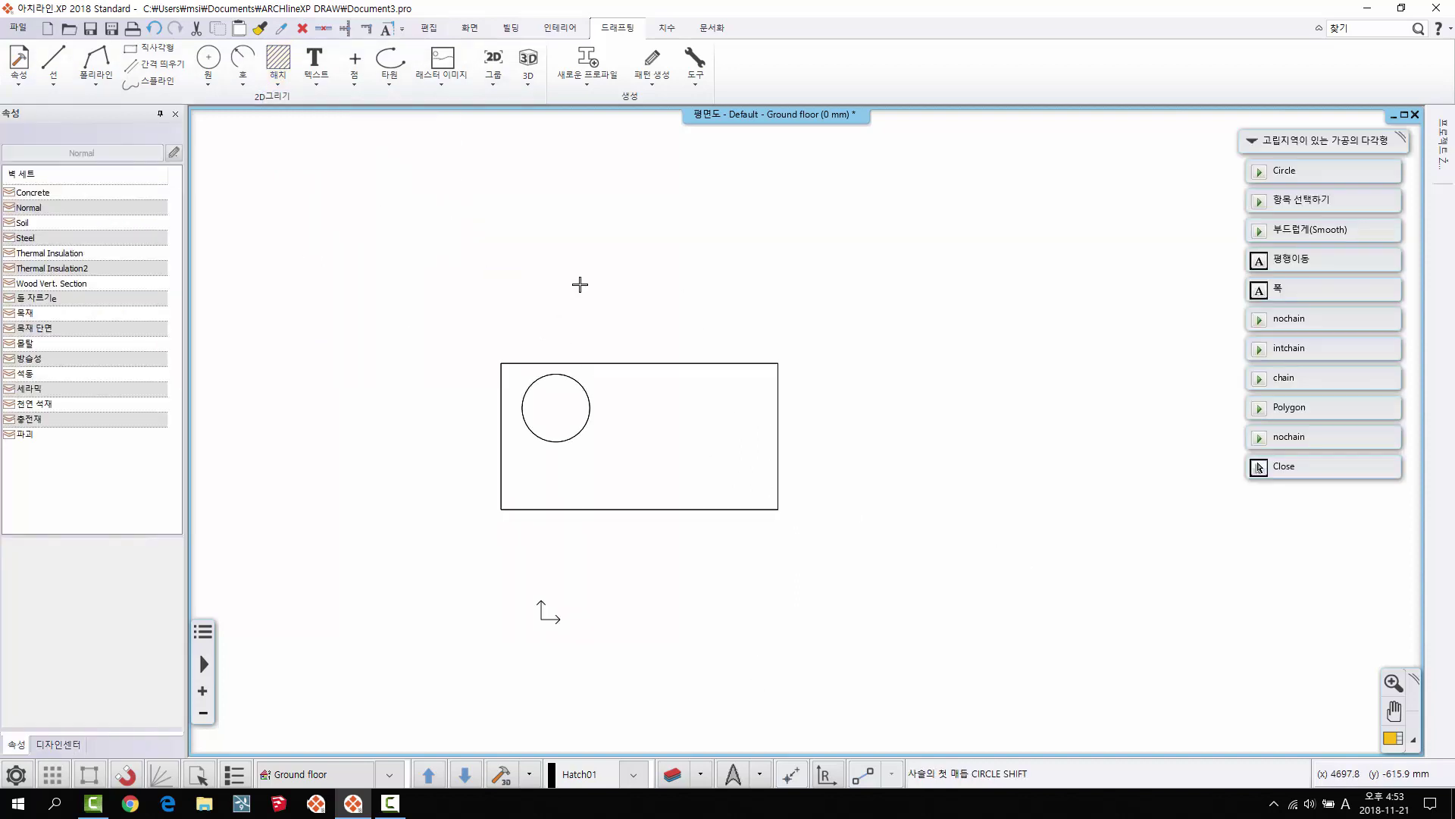
click(617, 208)
click(364, 334)
click(365, 541)
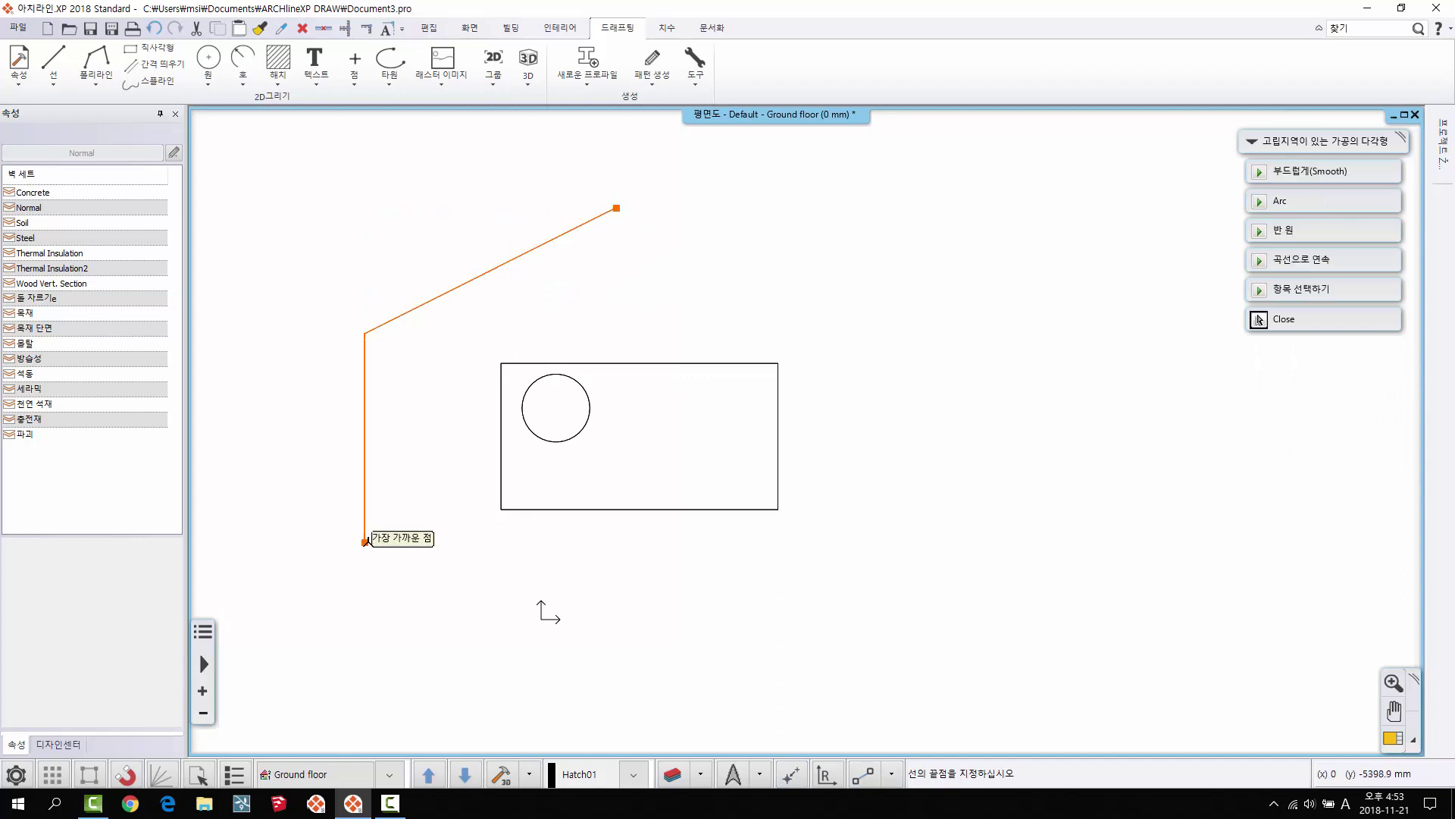
click(671, 685)
click(888, 597)
click(864, 309)
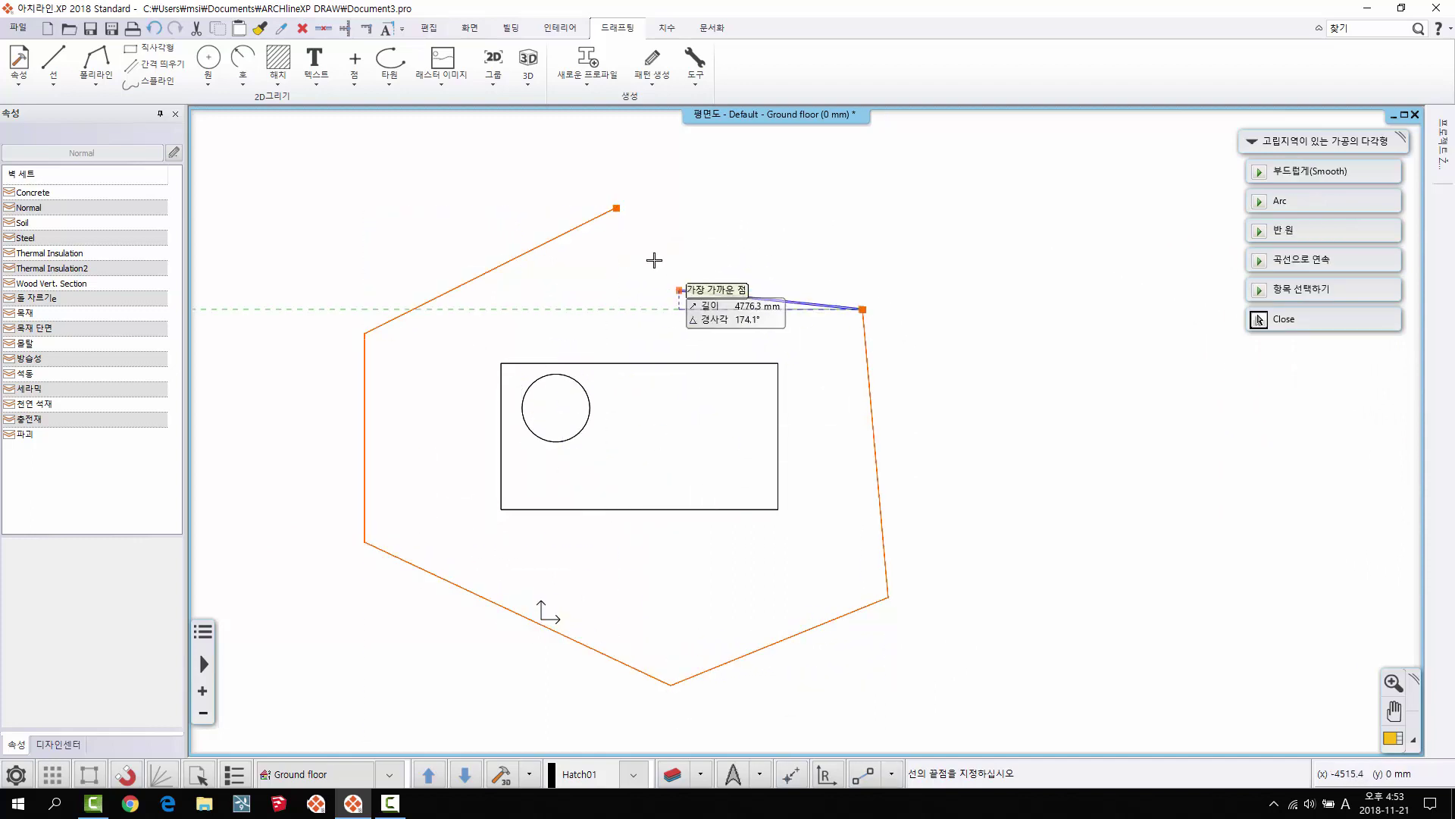
click(618, 209)
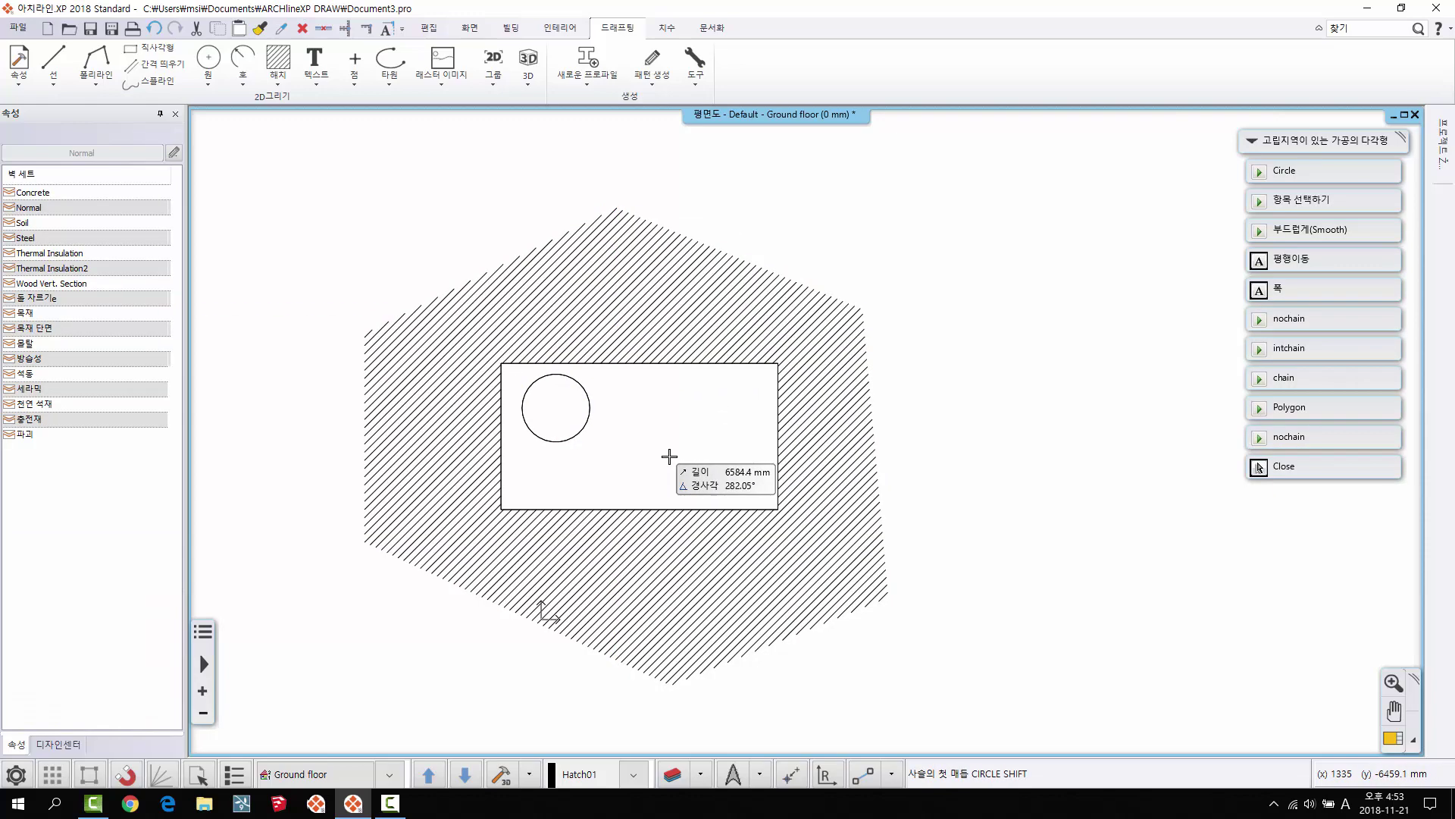
key(Escape)
Step: Delete the six-sided hatch surrounding the rectangle
scroll(371, 220, up, 2)
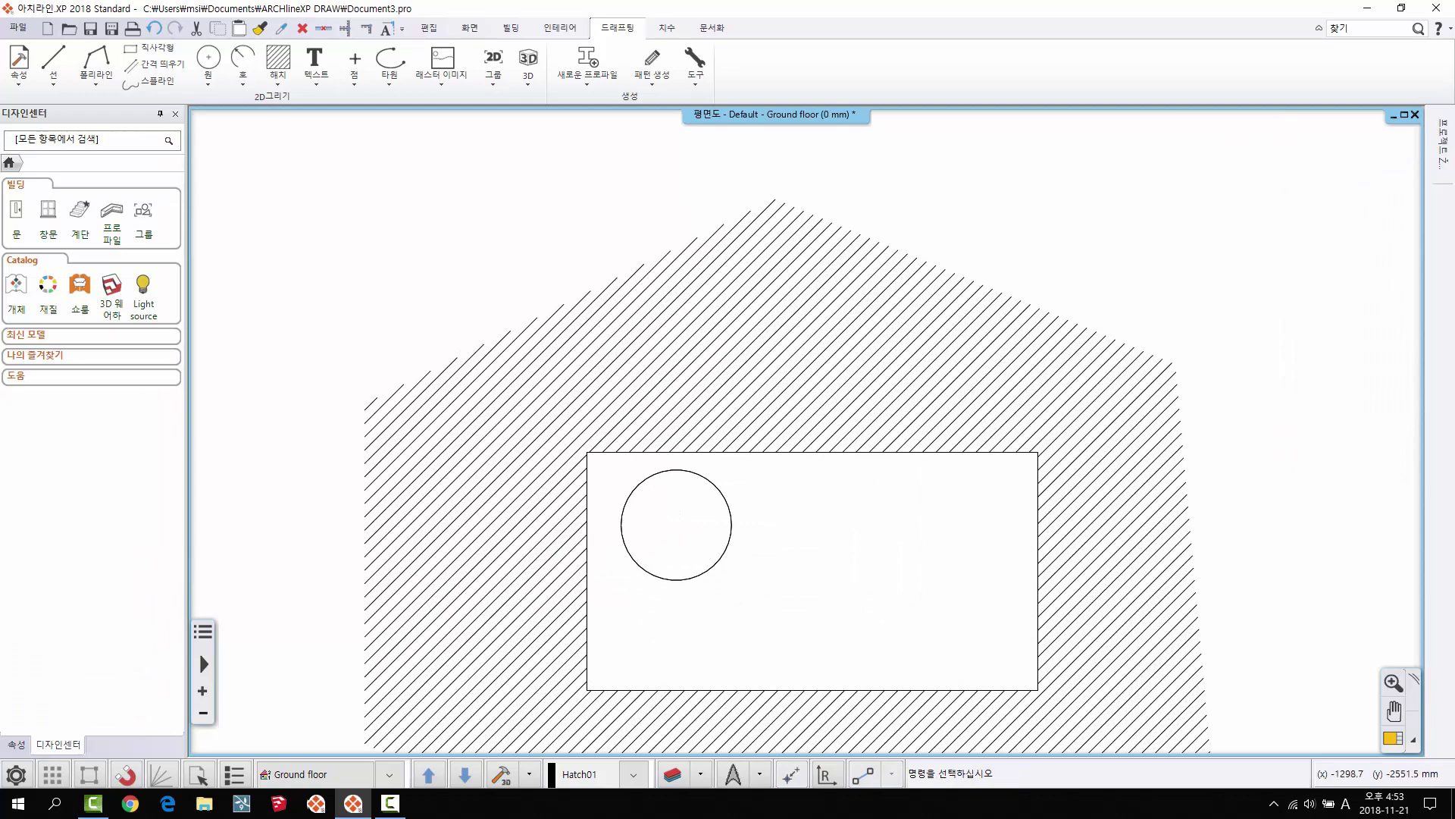
middle_drag(450, 233, 329, 102)
click(278, 72)
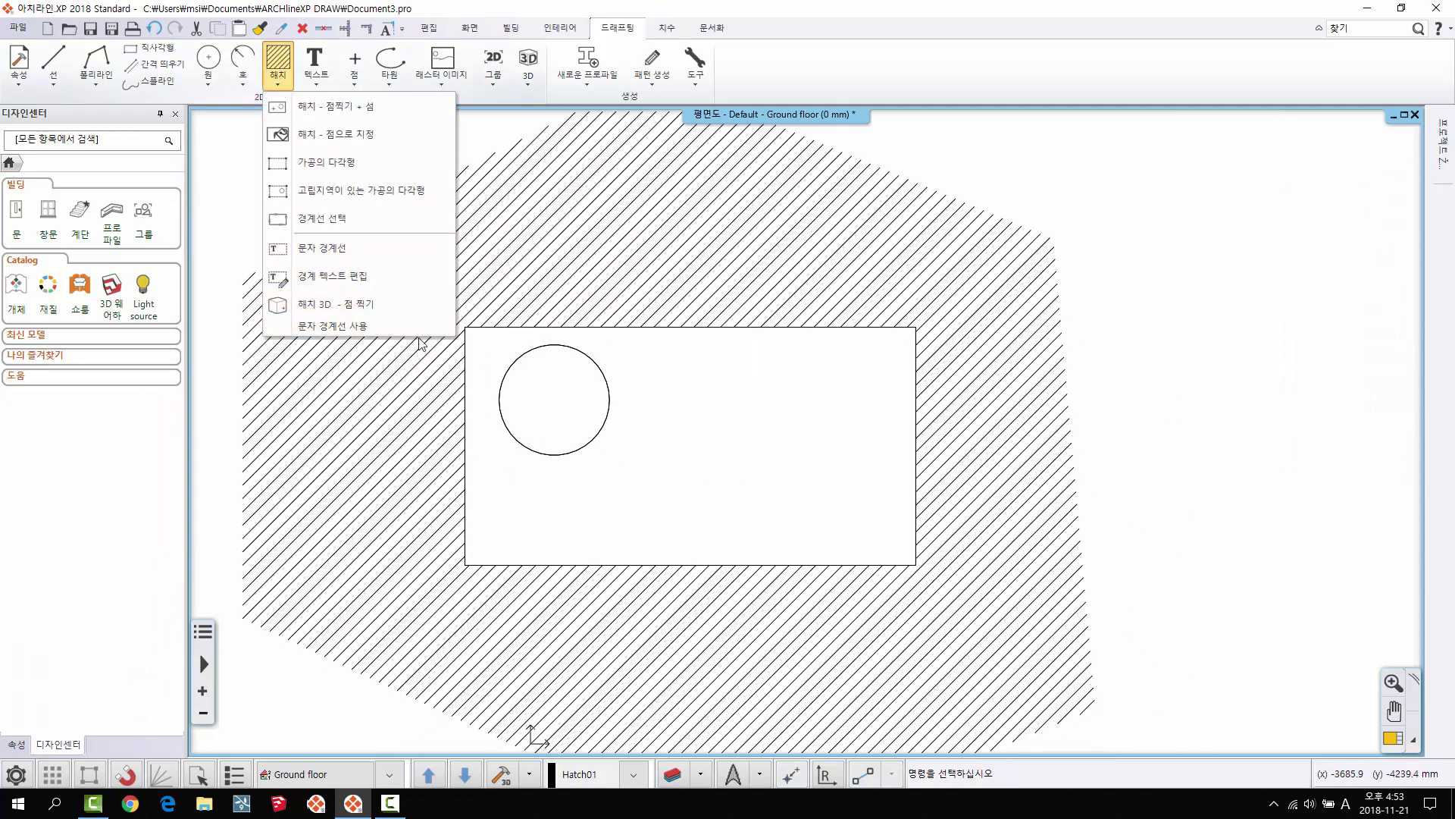
click(583, 263)
key(Delete)
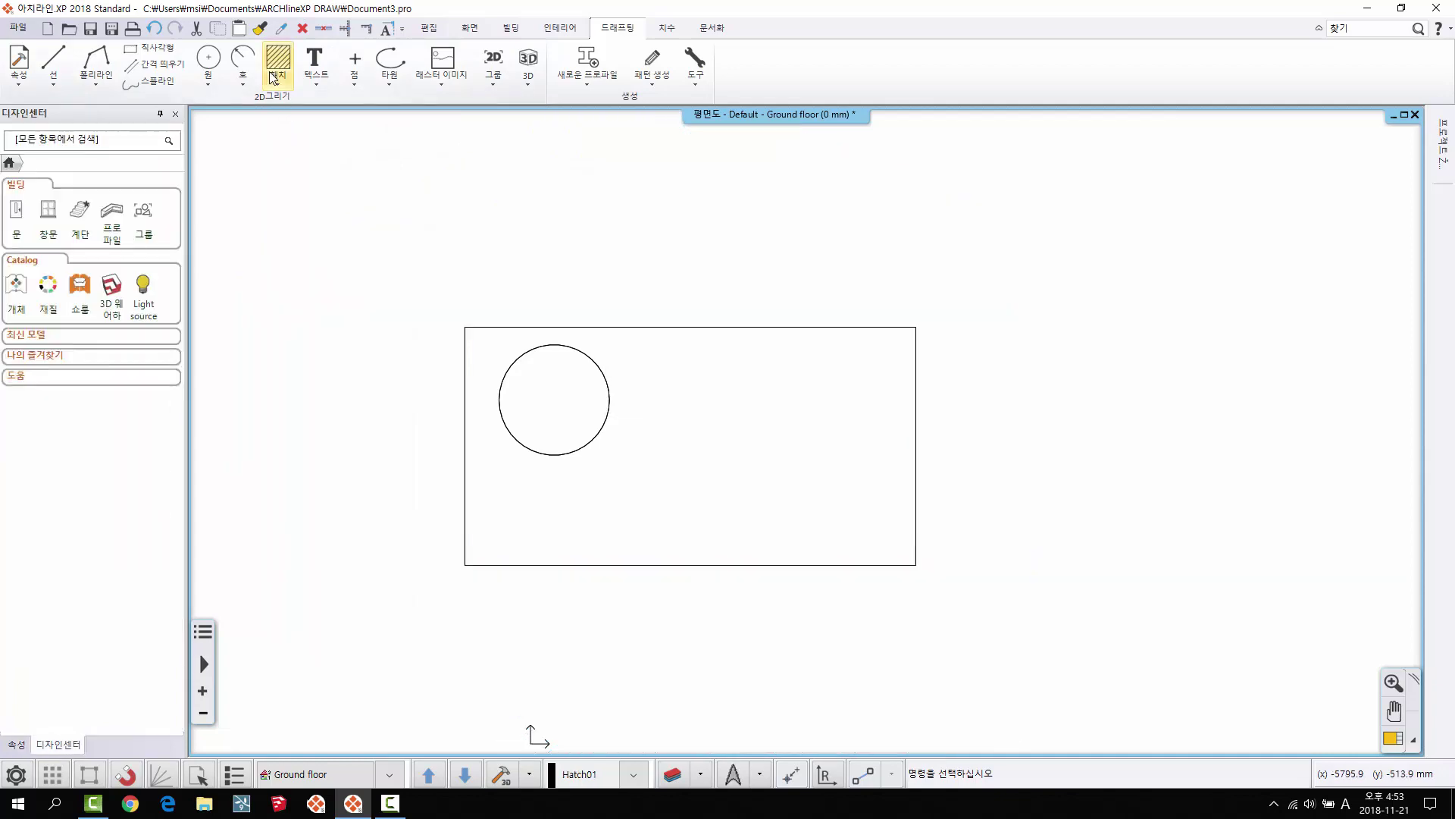
Step: Hatch the circle by selecting its outline with the select-boundary hatch method
click(279, 72)
click(342, 226)
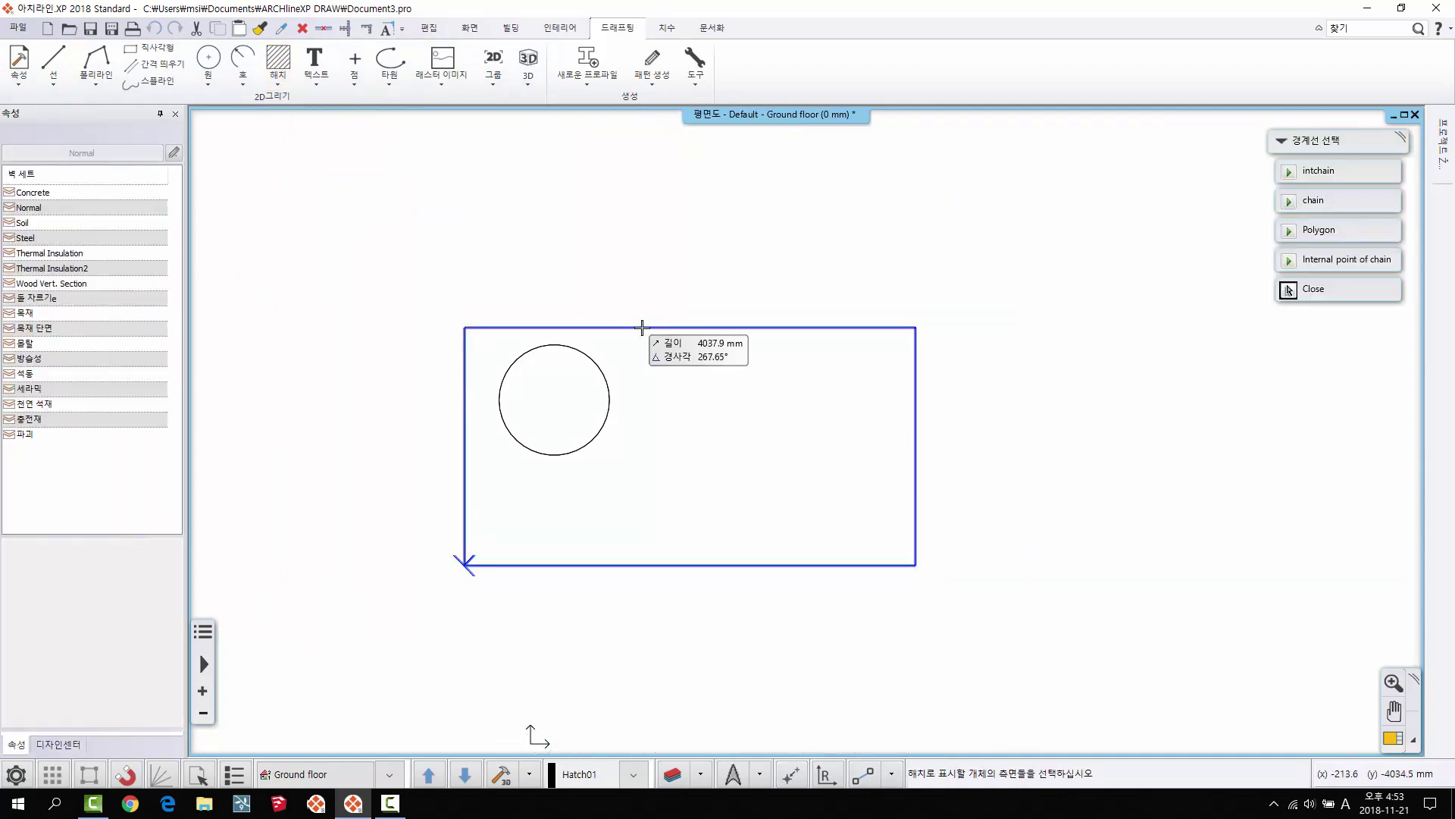
click(608, 387)
click(1337, 290)
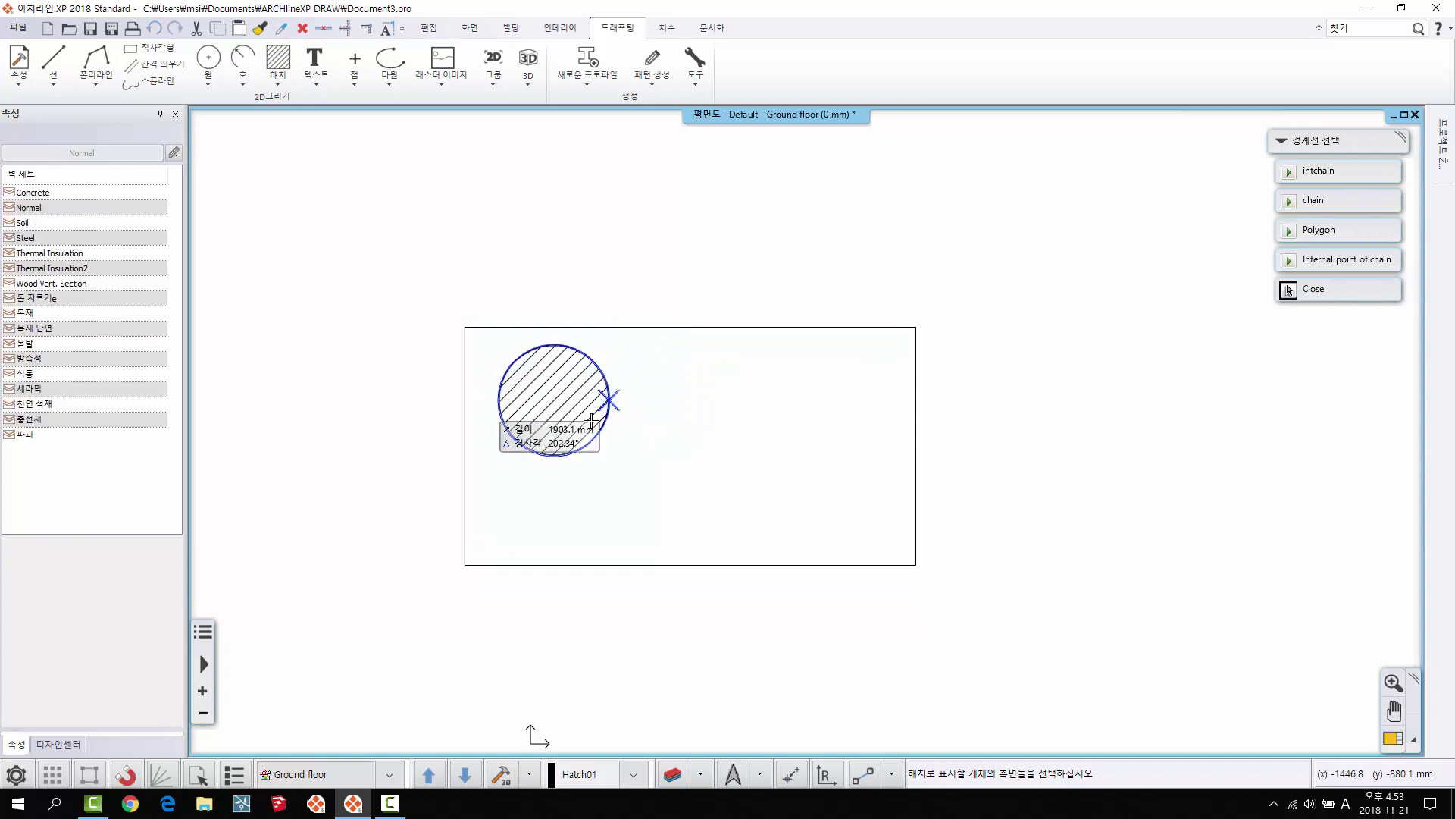
Step: Hatch the rectangle by selecting its outline with the select-boundary method, and delete both the rectangle's and the circle's hatches
click(669, 367)
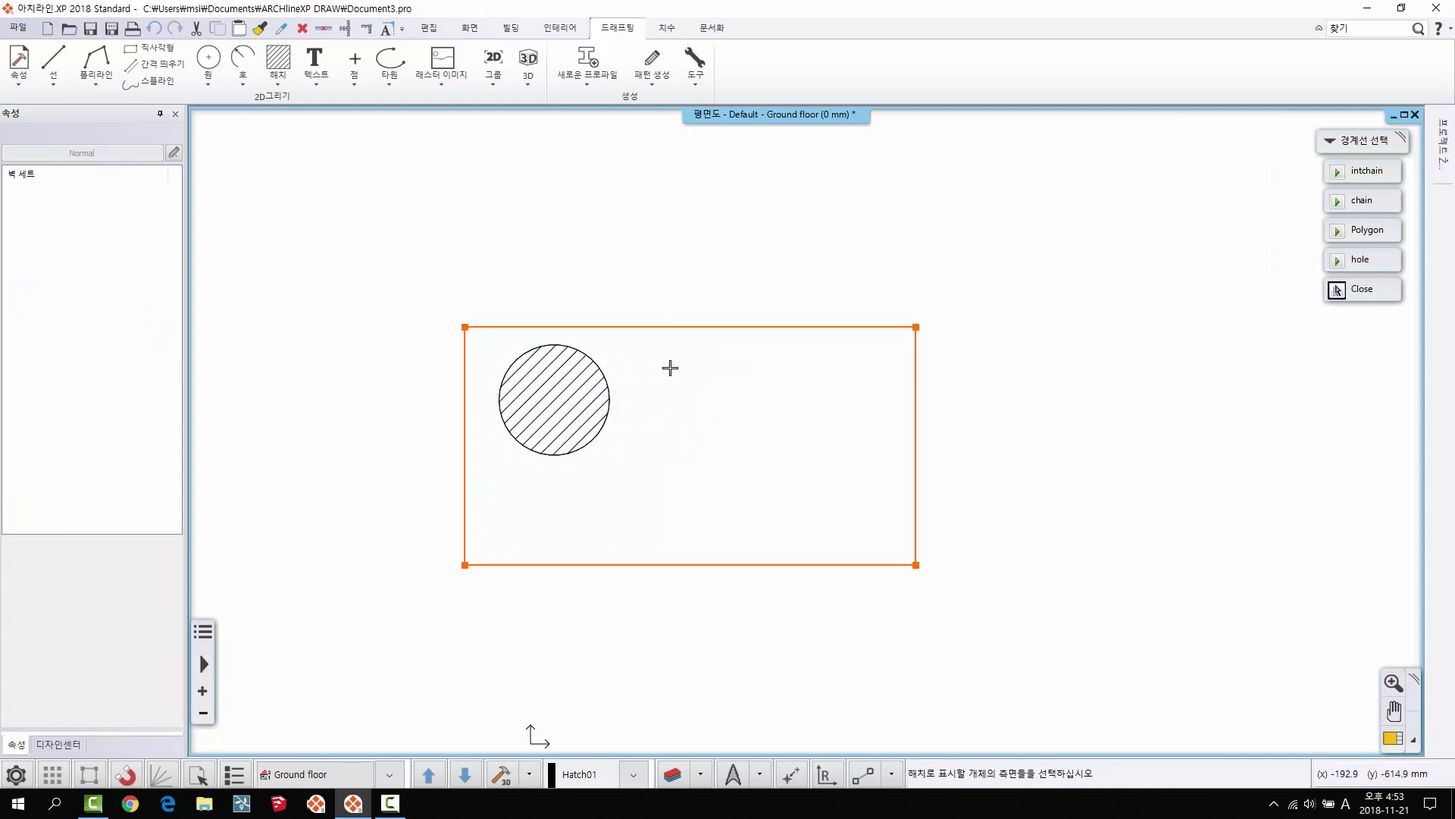
key(Return)
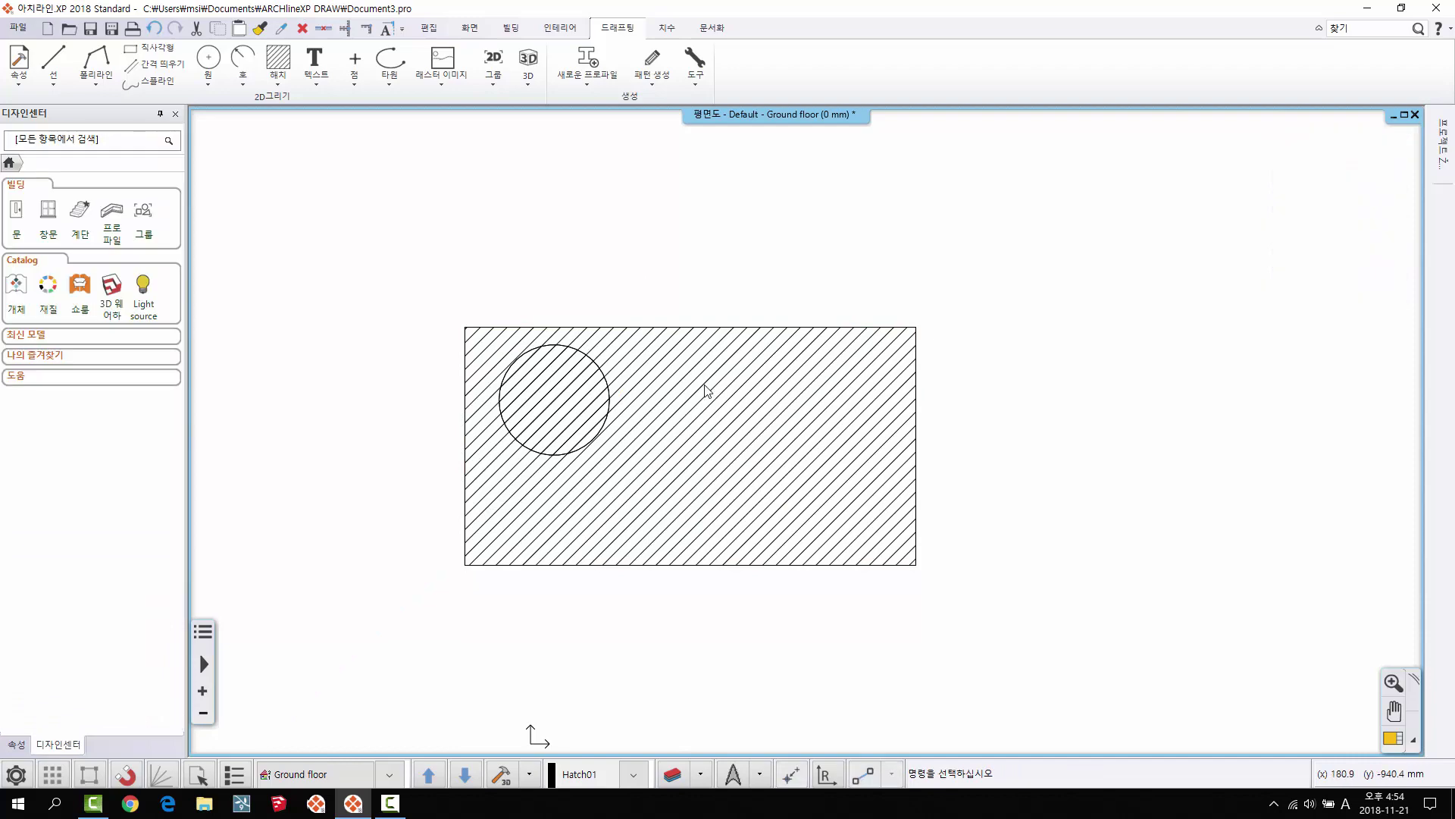
click(703, 390)
click(728, 471)
click(554, 400)
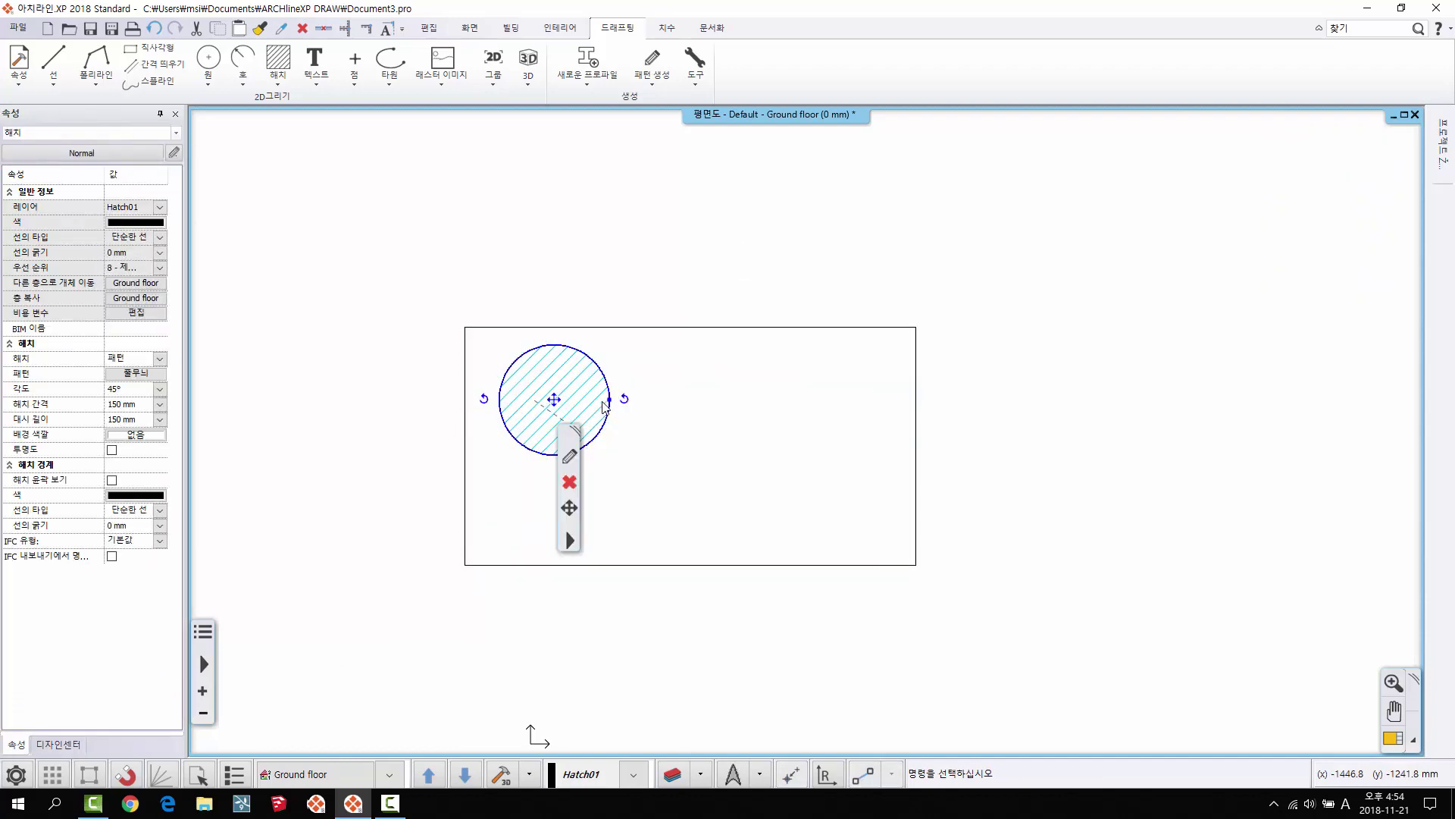
click(569, 477)
click(278, 80)
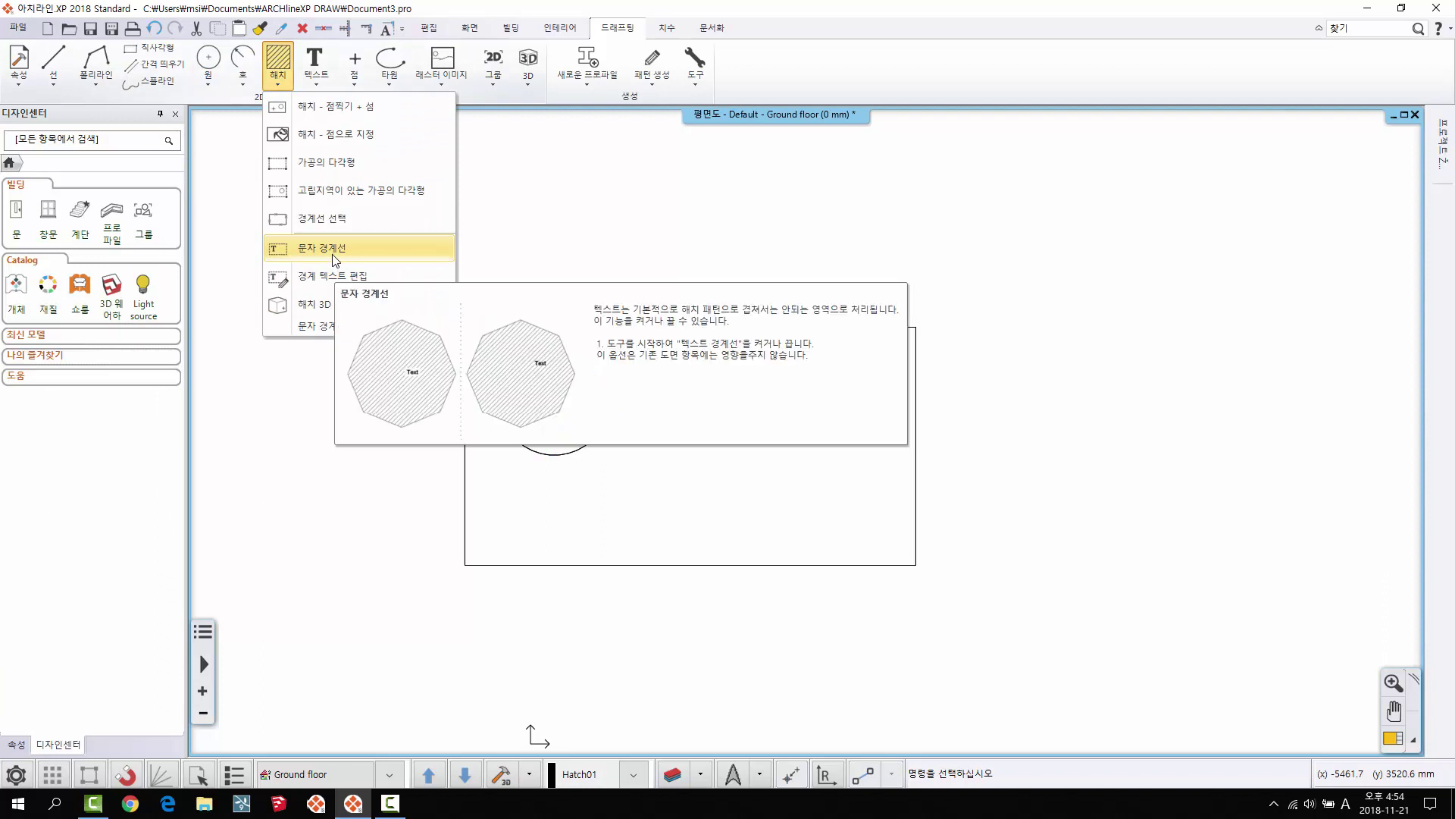
click(540, 244)
Step: Place the text 아치라인2018 inside the rectangle near its upper-right corner
click(326, 76)
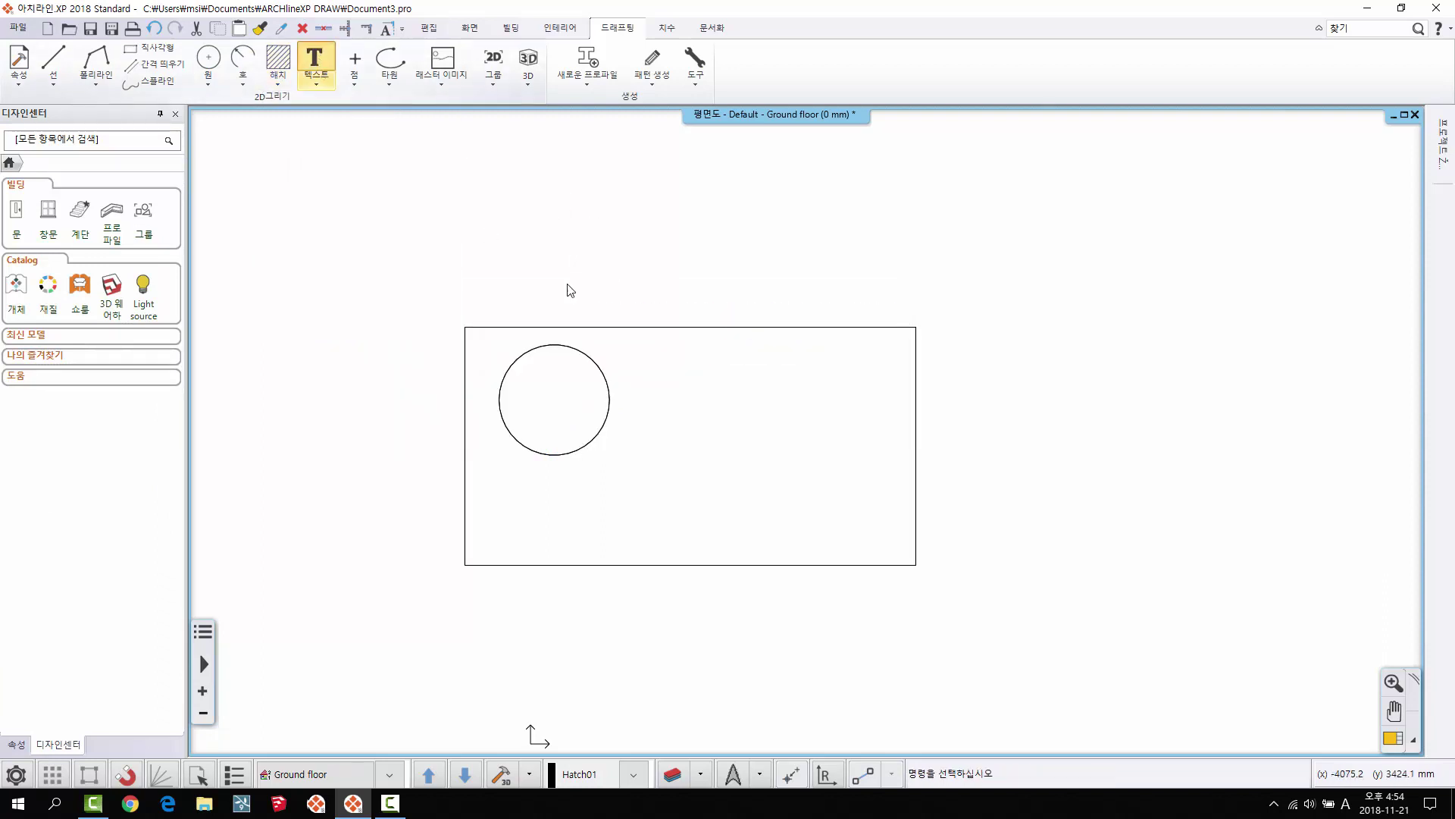
click(569, 286)
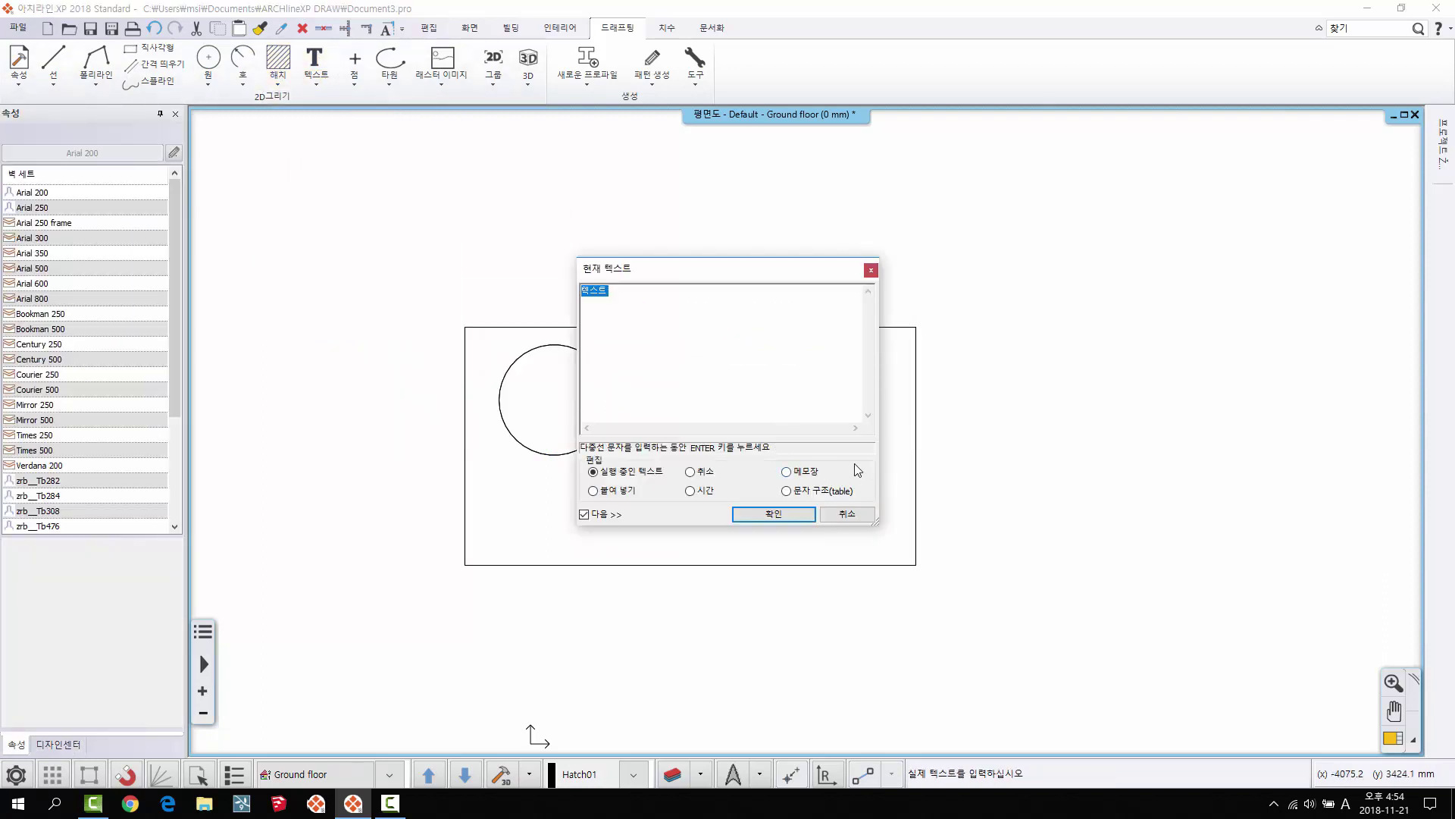
text(d)
click(773, 514)
scroll(792, 371, up, 1)
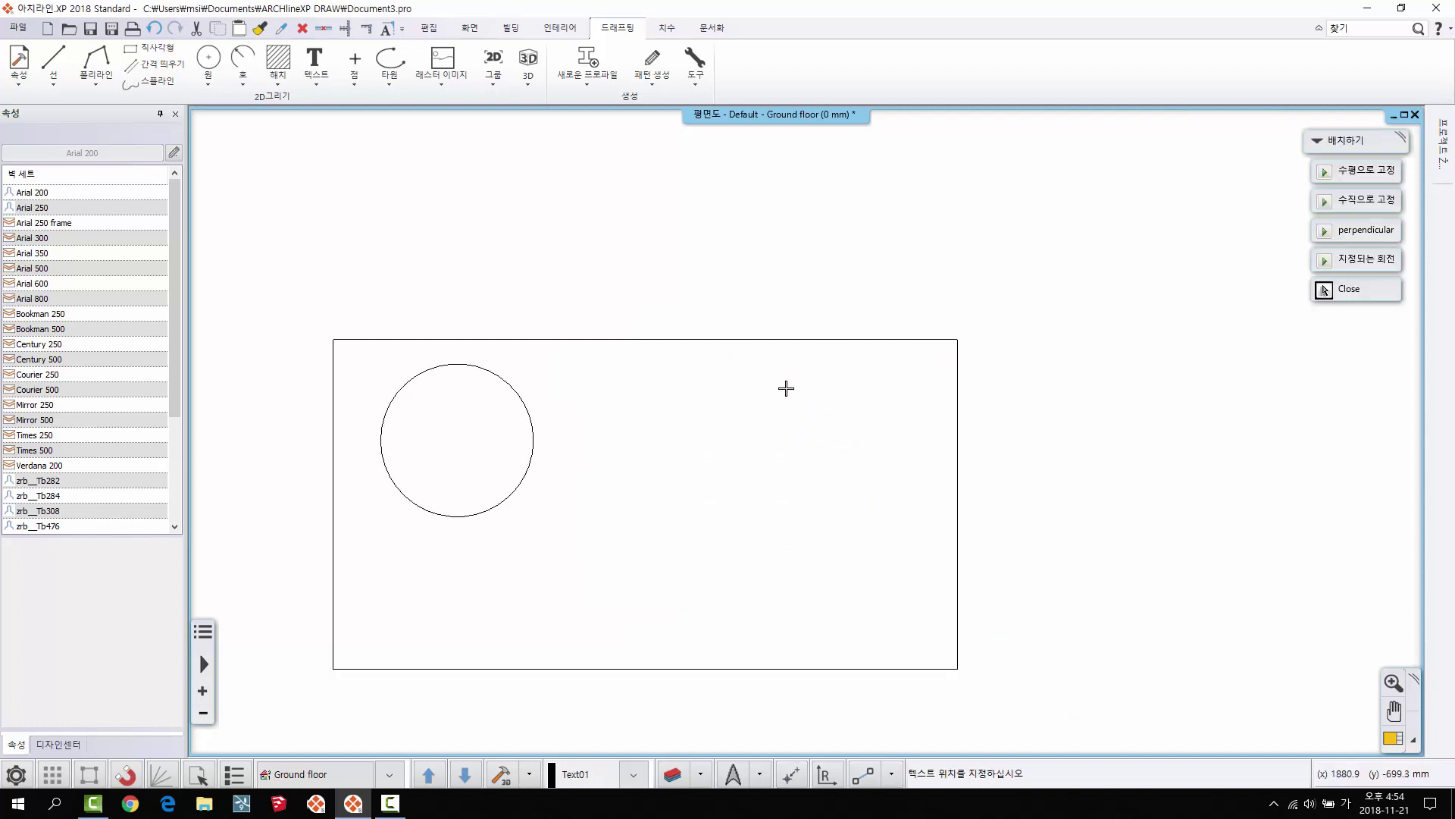
click(772, 391)
click(847, 515)
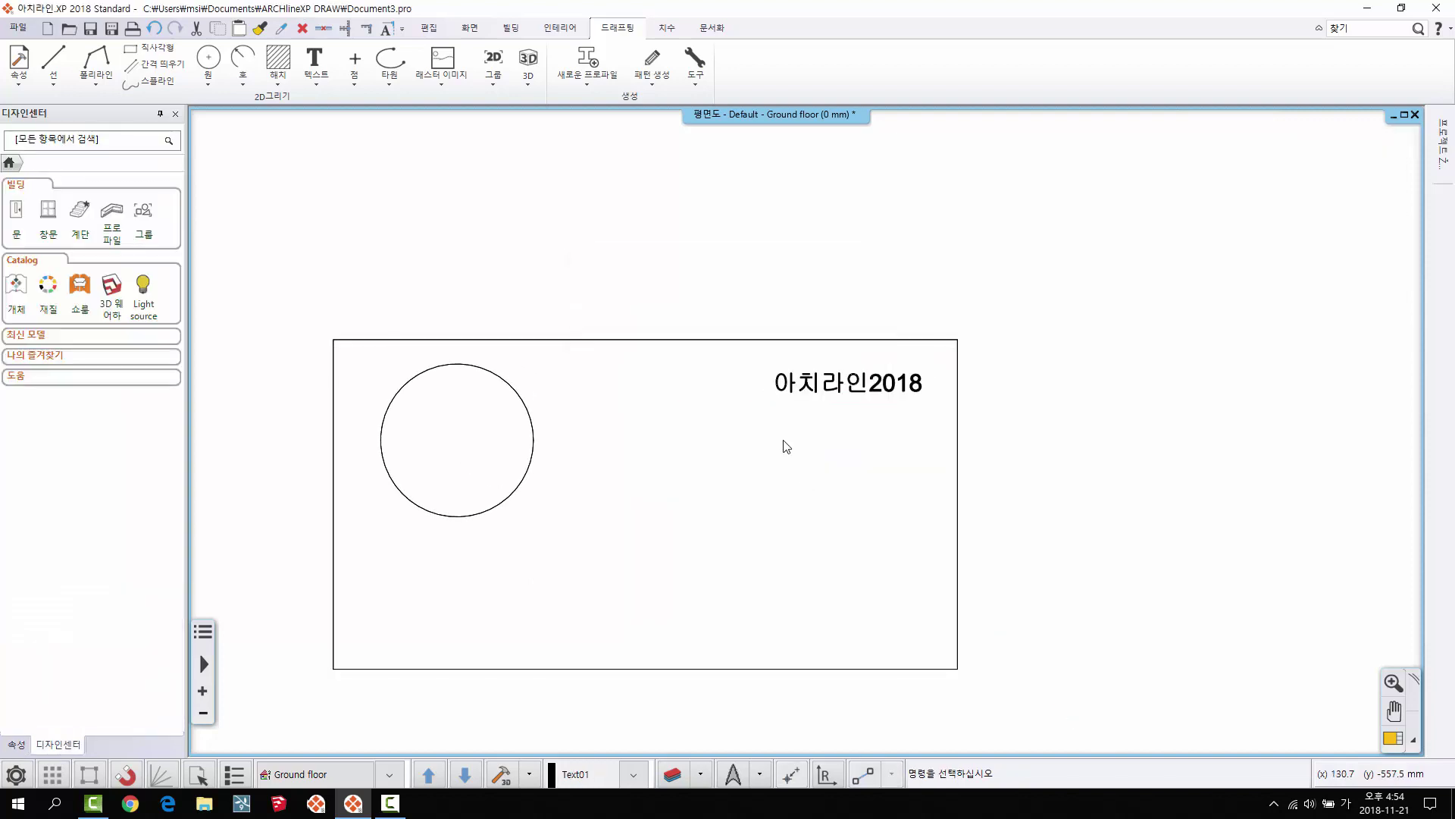
Step: Hatch the rectangle's interior around the circle with the point-pick plus island method, picking a point between the circle and the text
click(280, 83)
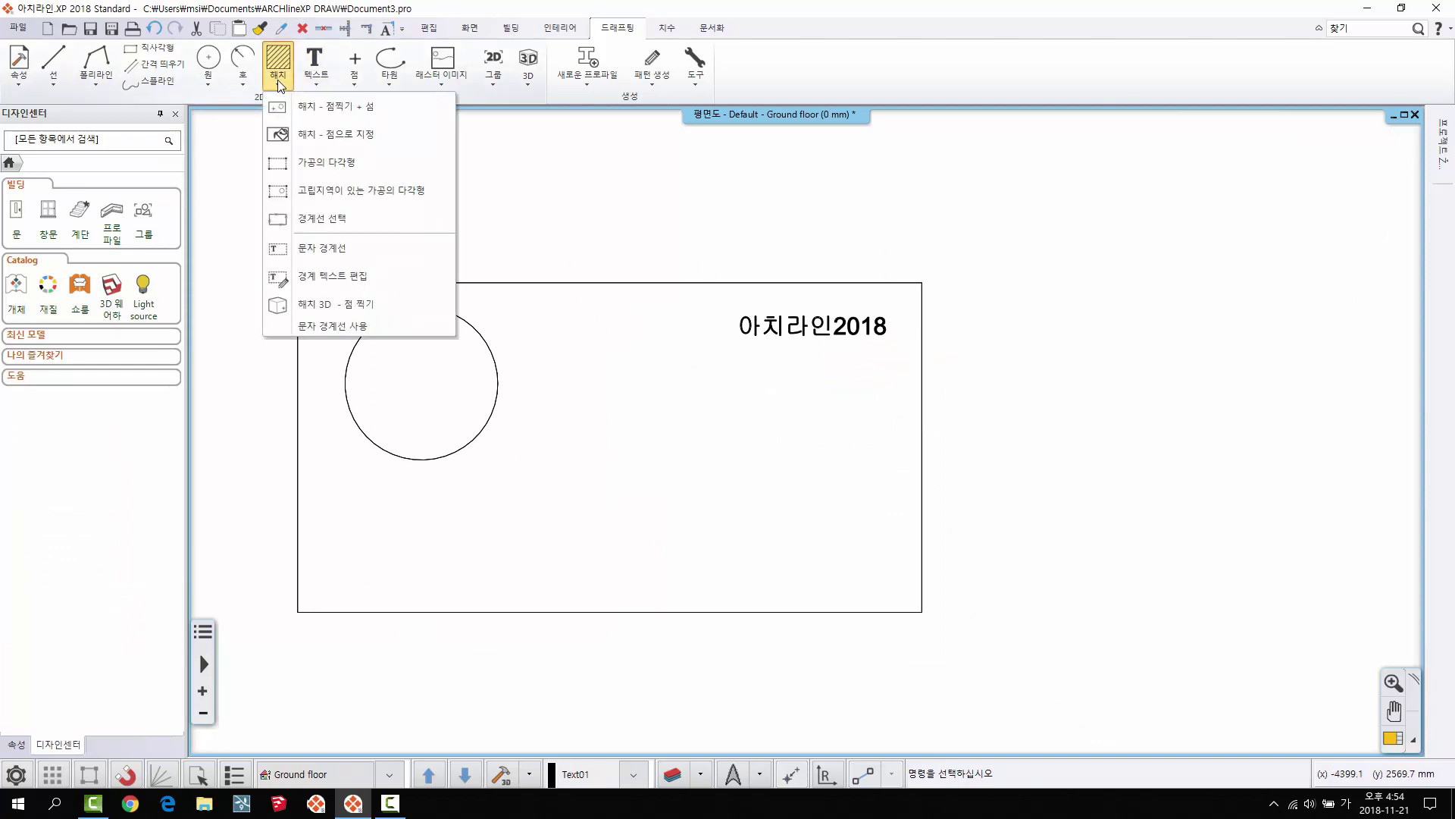
click(332, 108)
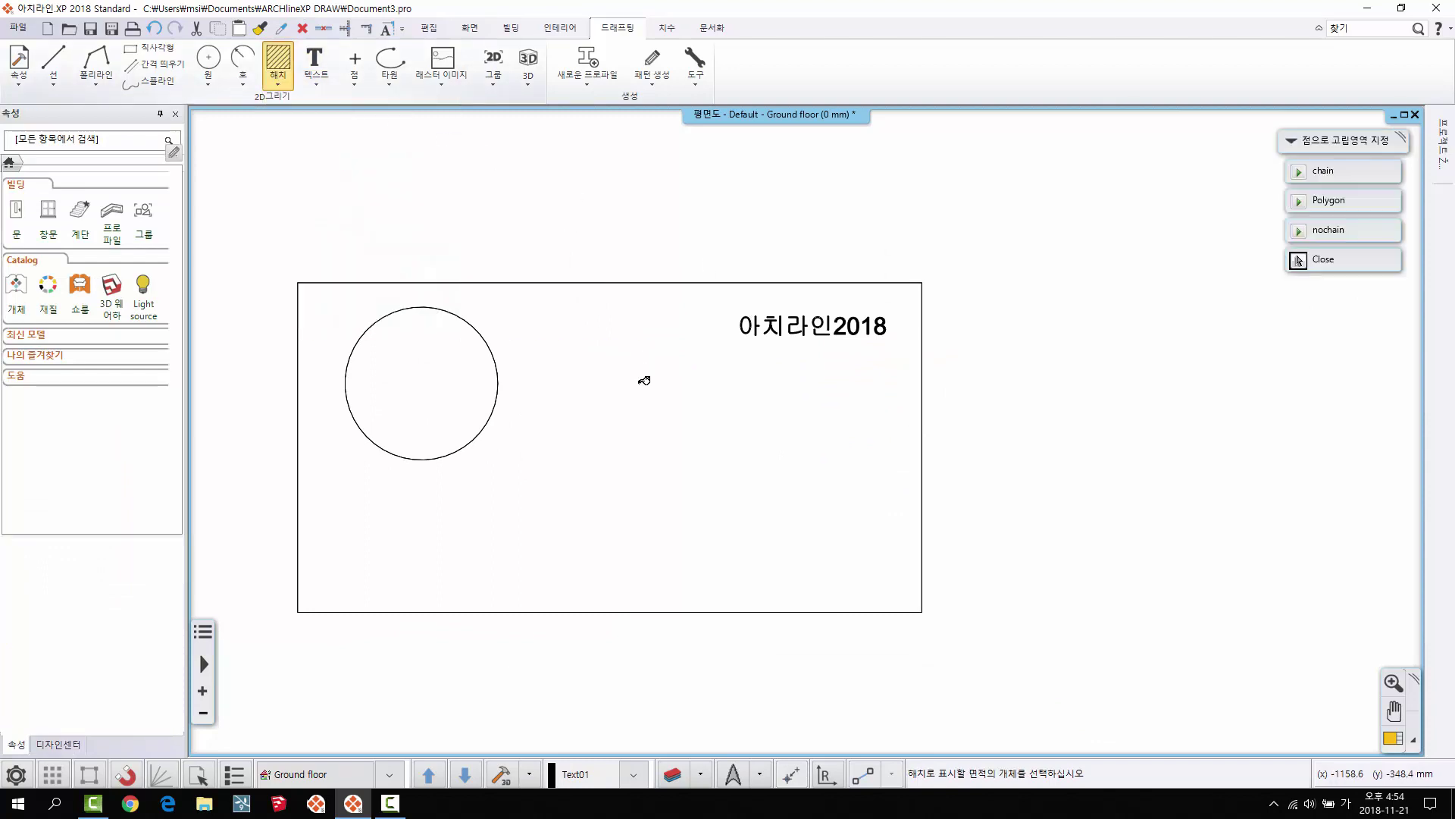
click(644, 443)
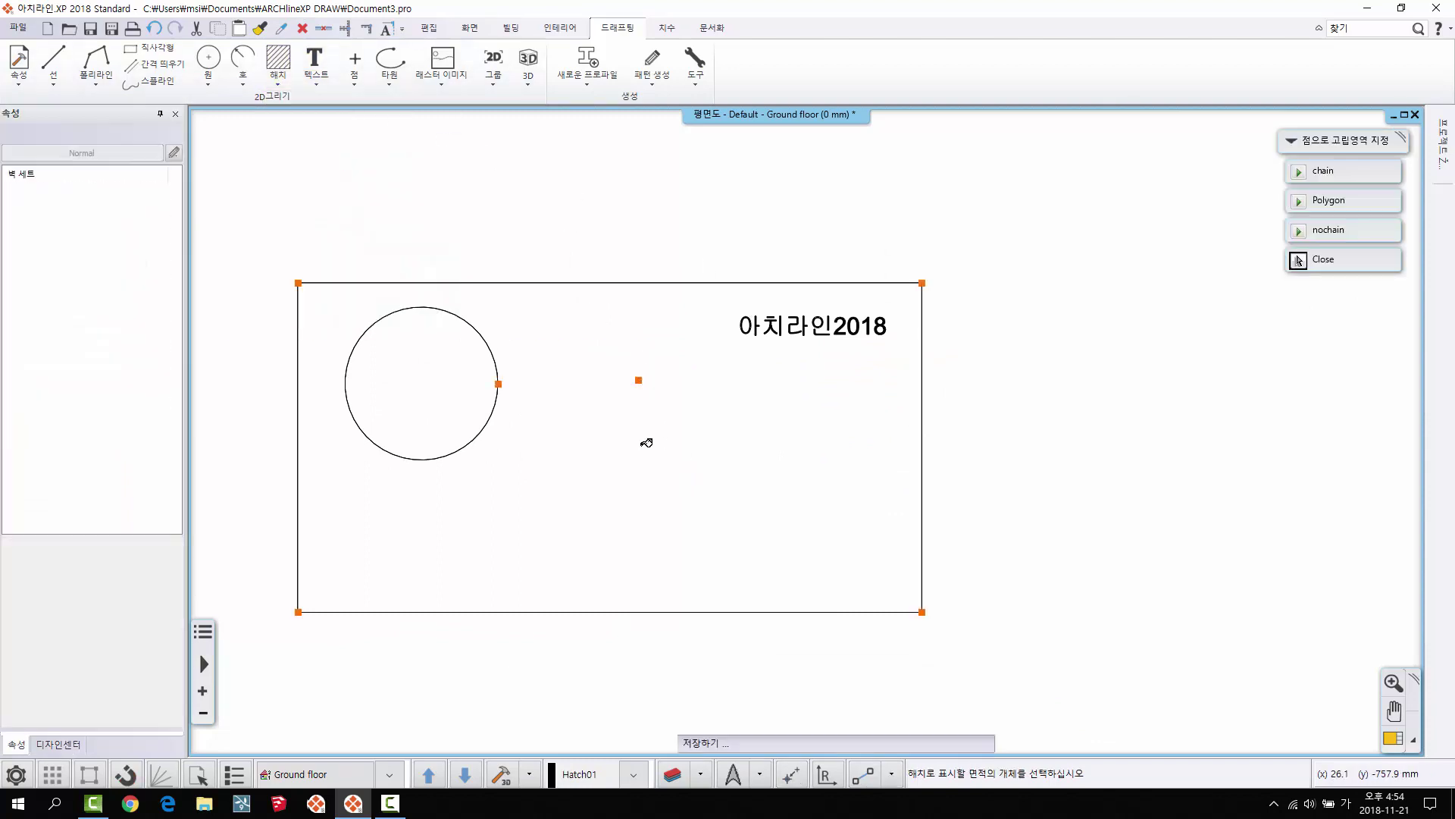
key(Escape)
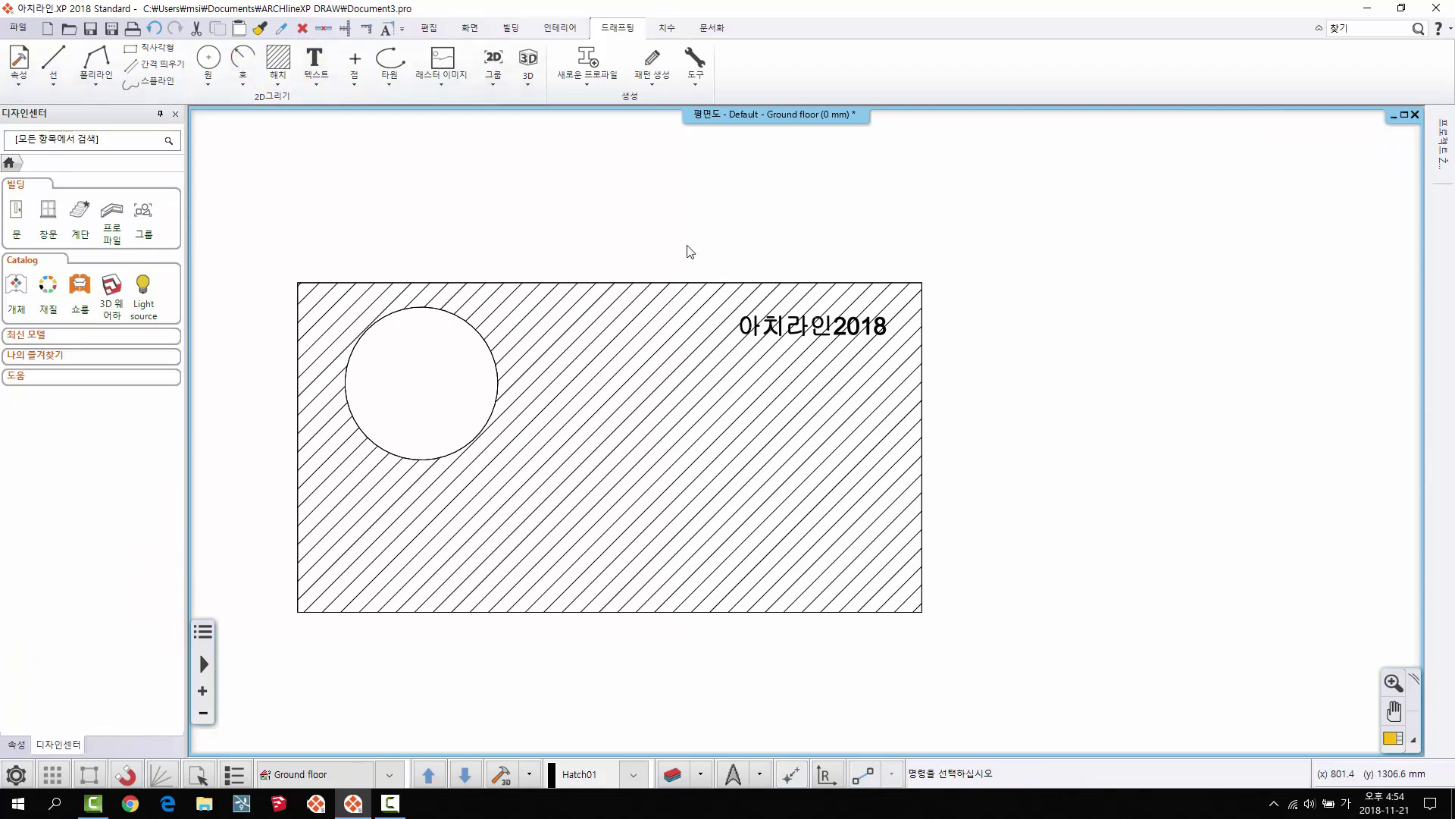
scroll(825, 251, up, 1)
middle_drag(832, 446, 860, 387)
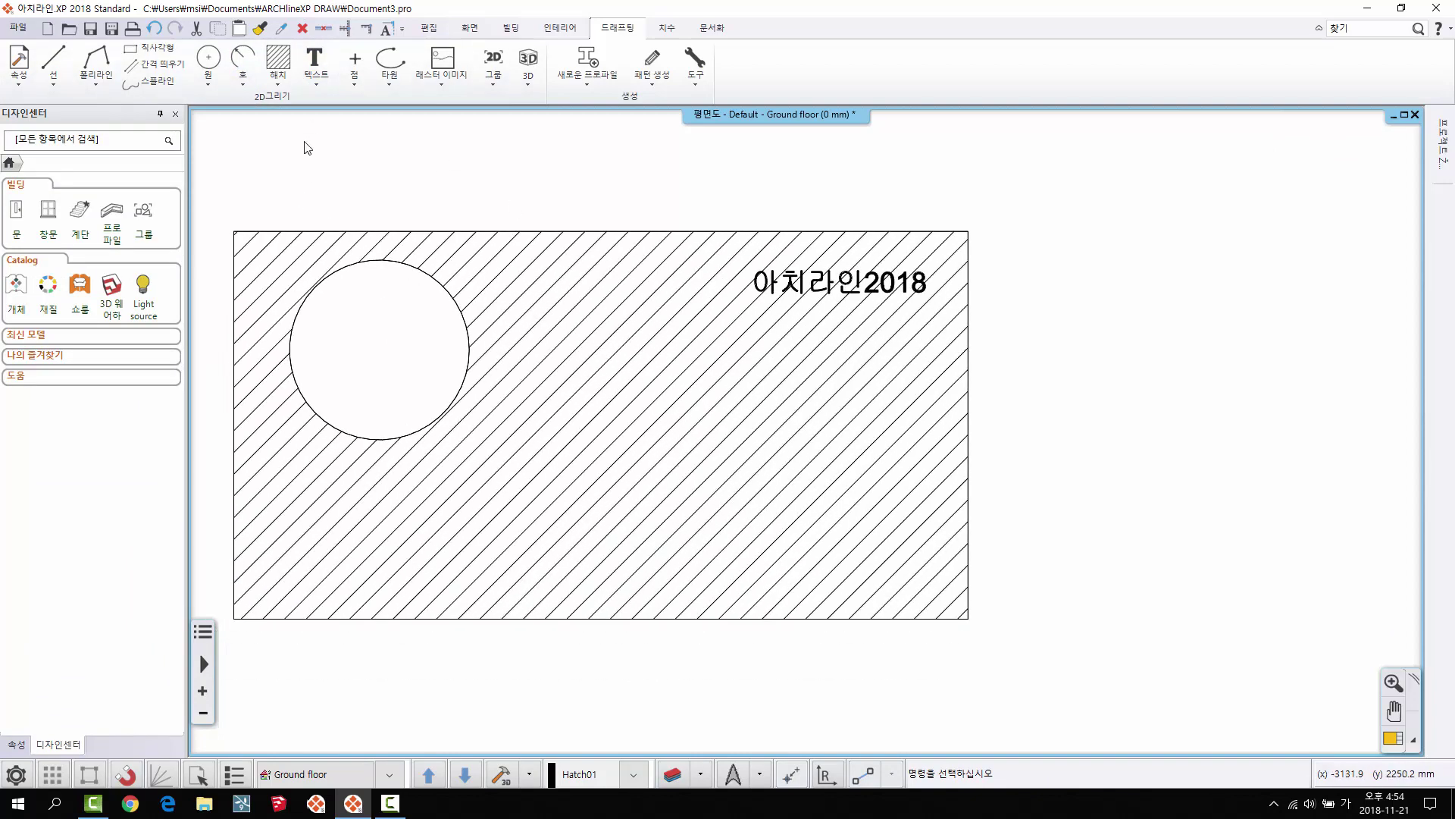
click(281, 83)
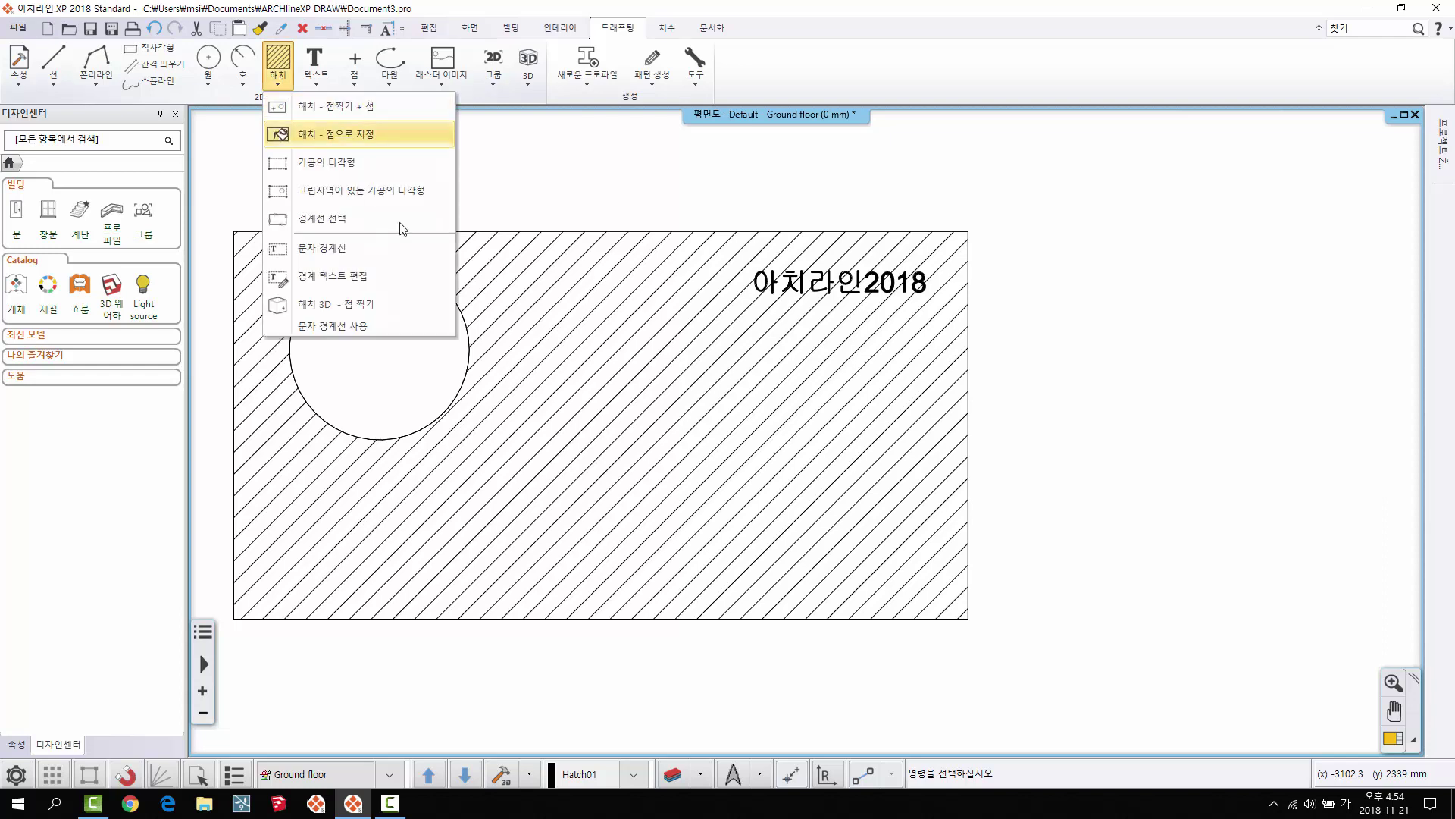
click(590, 176)
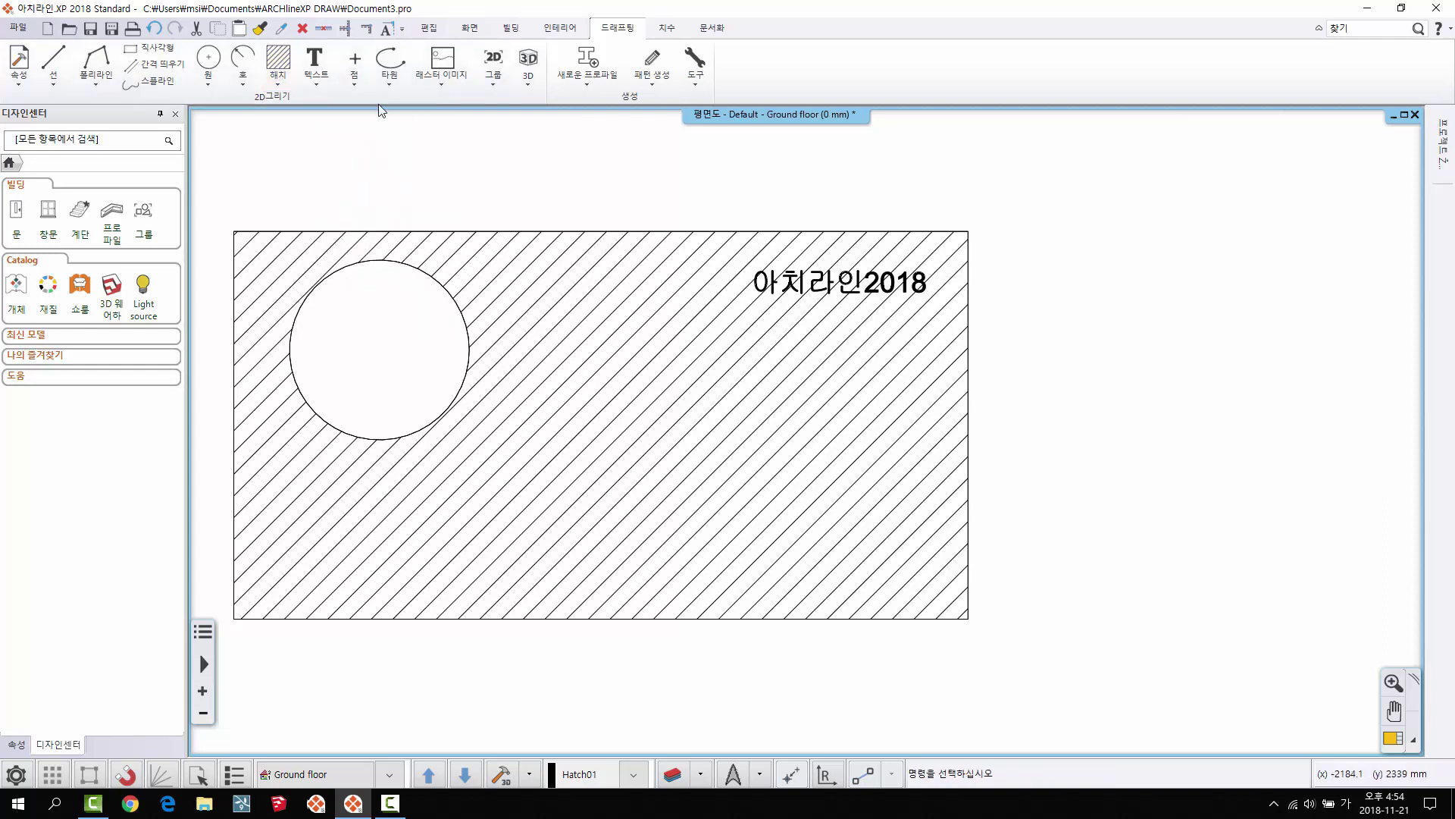
click(279, 72)
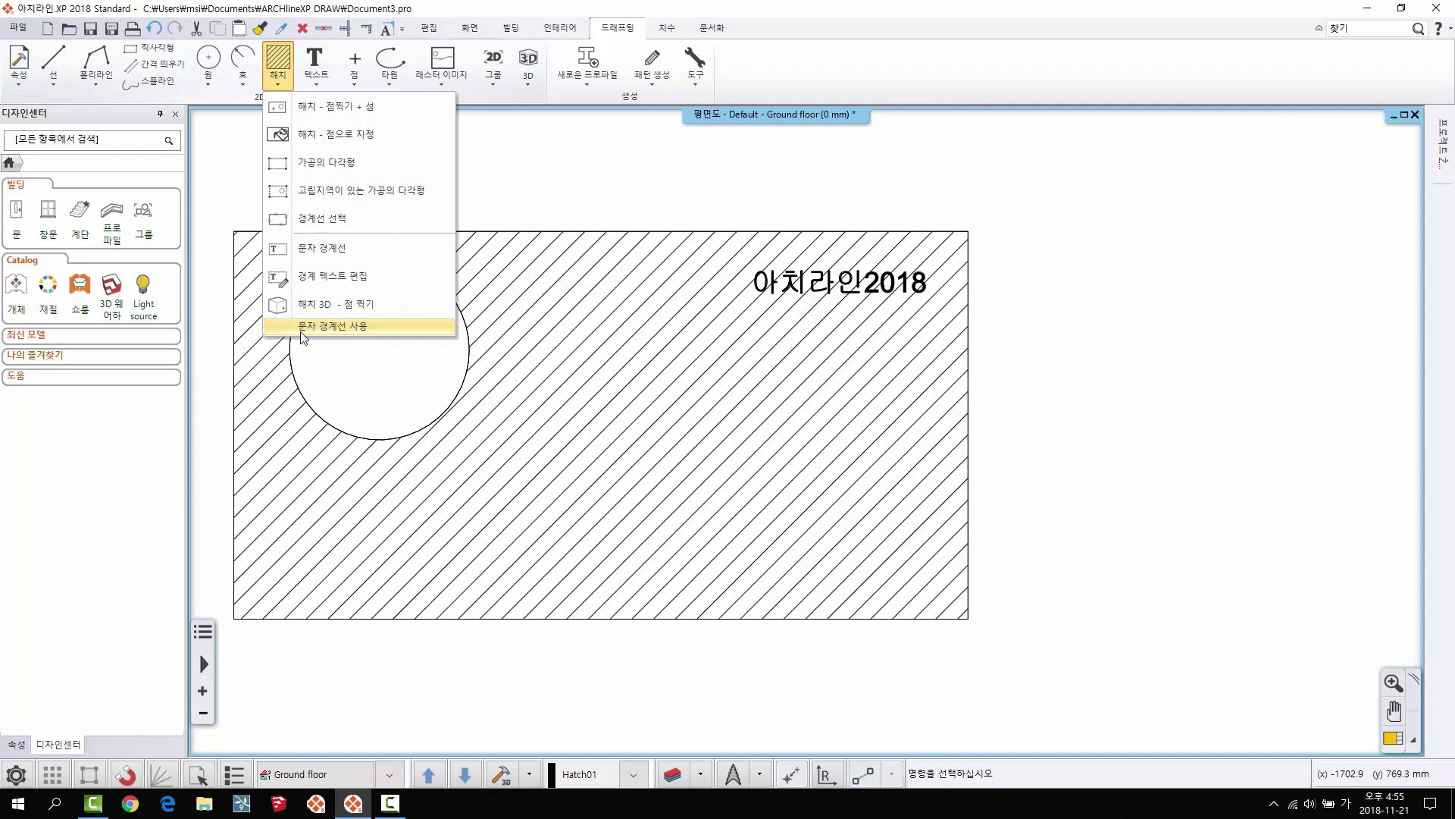
click(334, 328)
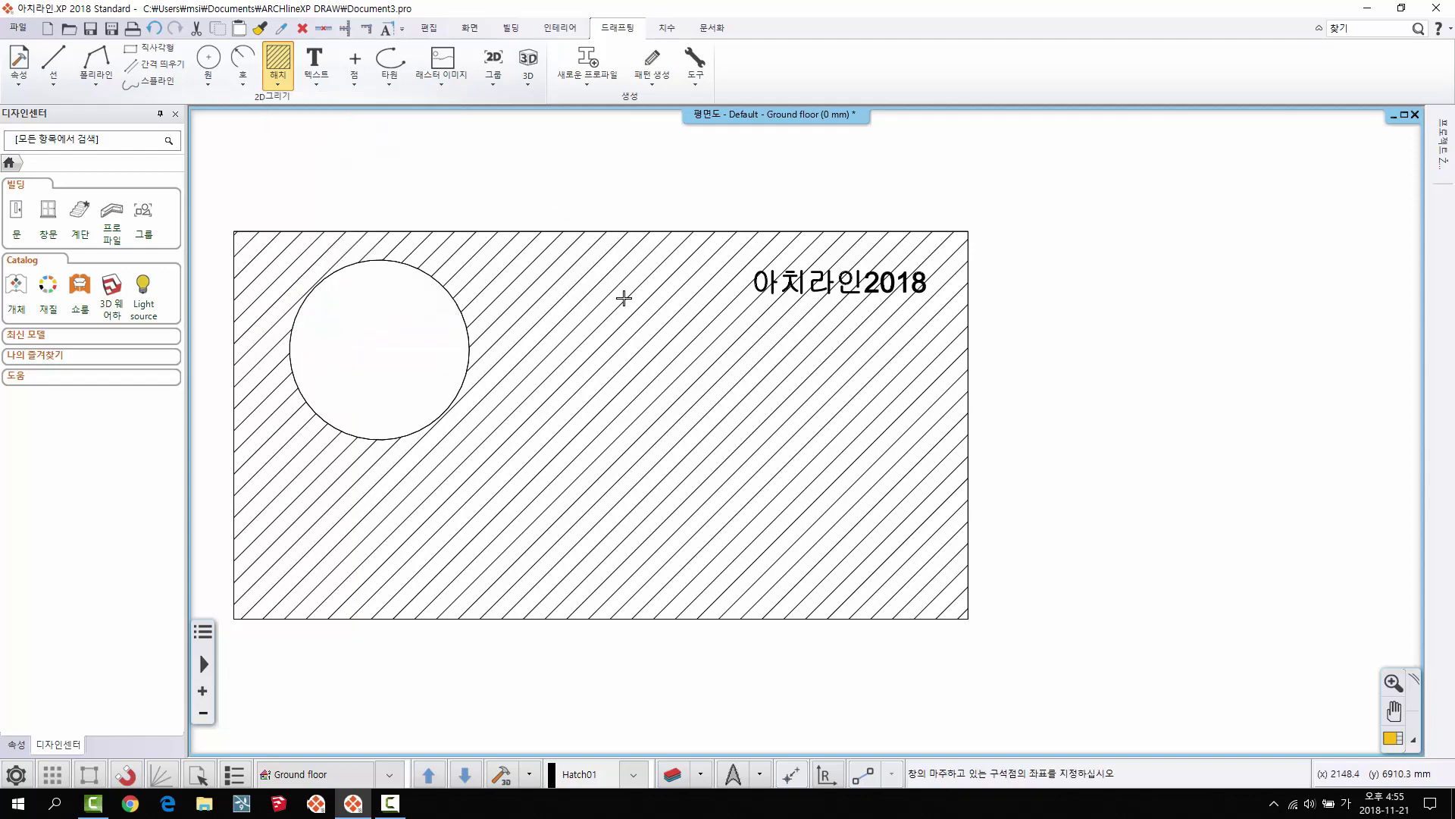
Step: Remove the hatch from the rectangle, keeping the outlines and the text
click(572, 264)
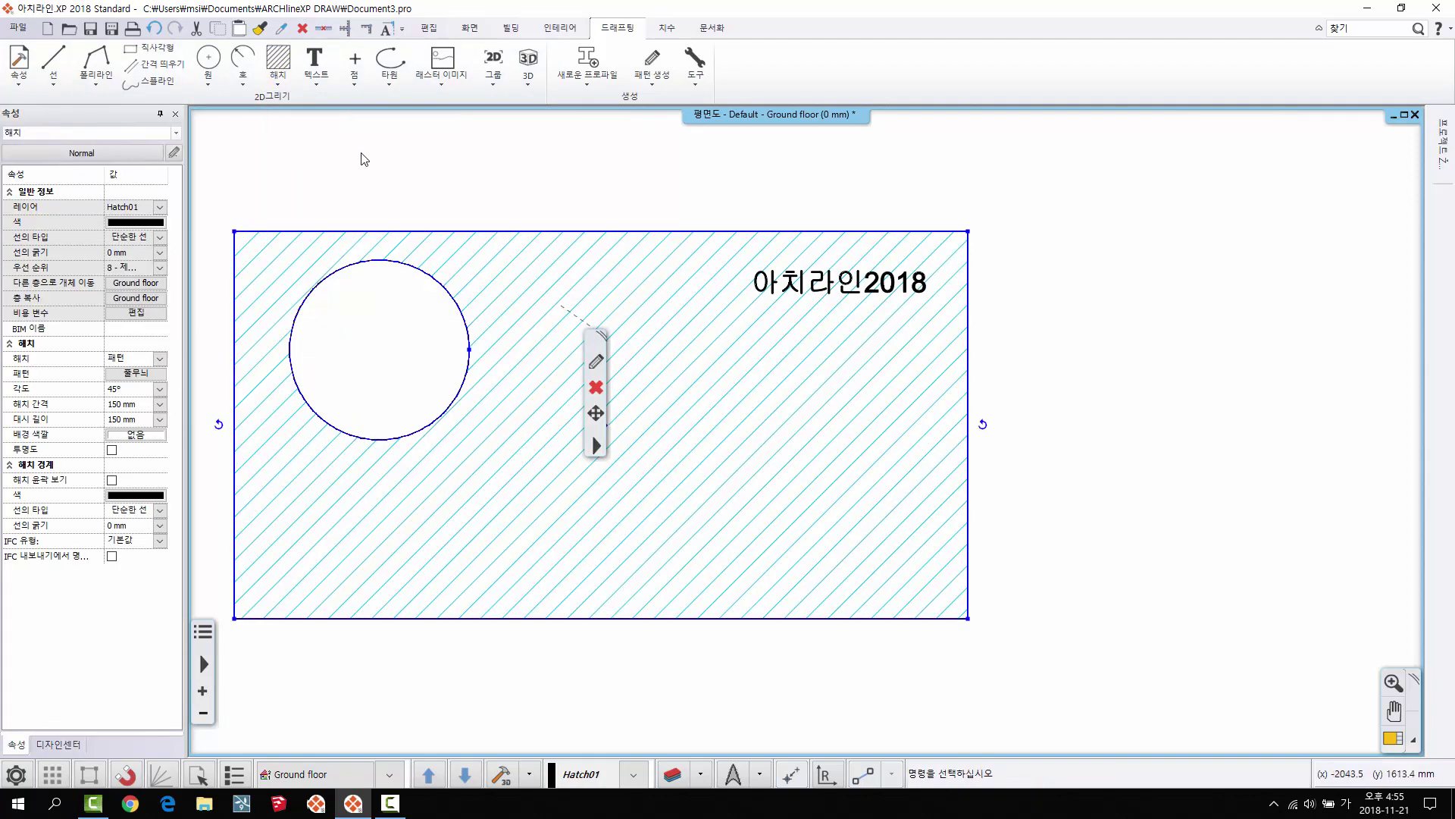
key(ctrl+z)
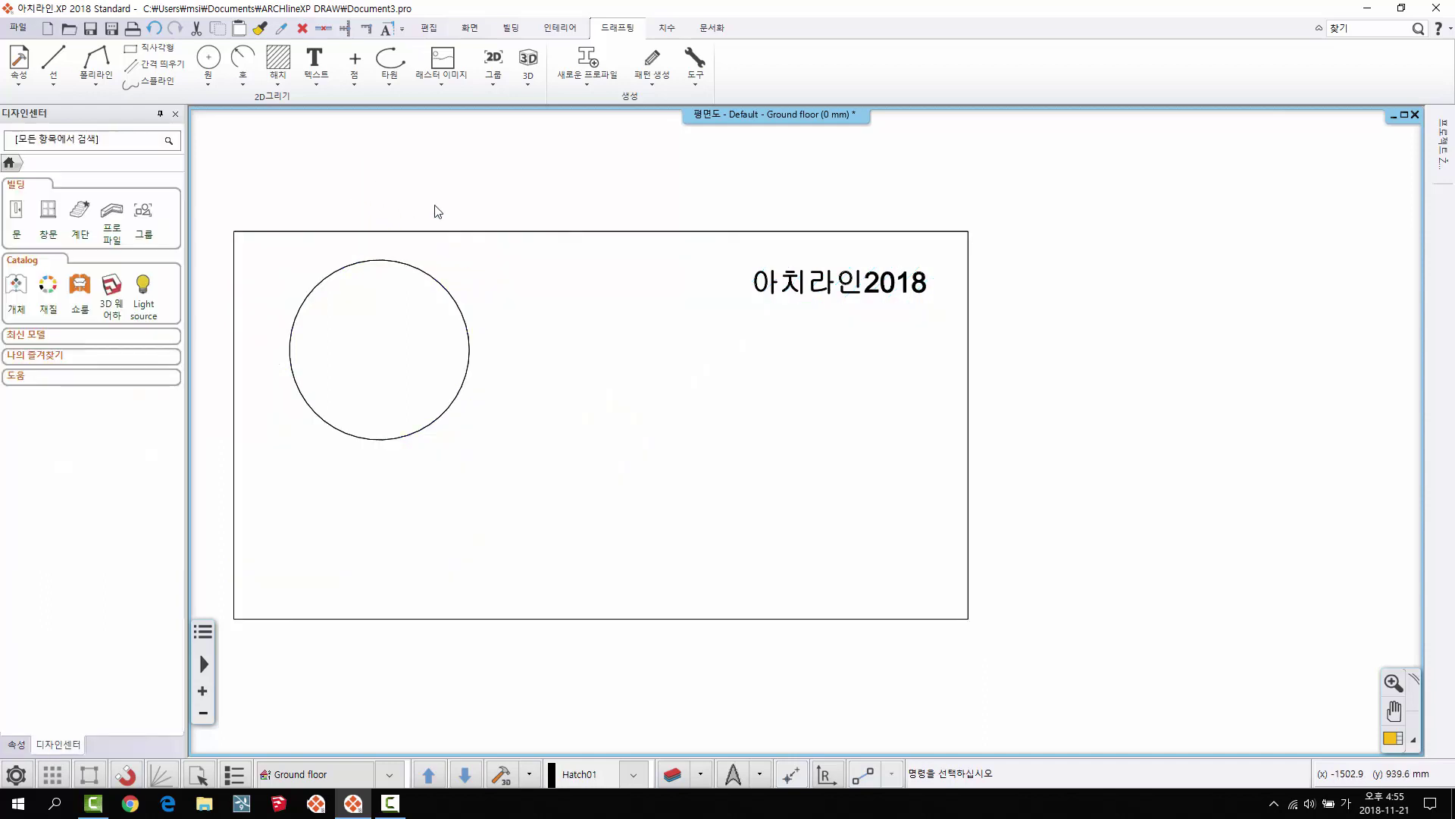
Step: Set the text boundary (문자 경계선) function for hatches to on
click(280, 88)
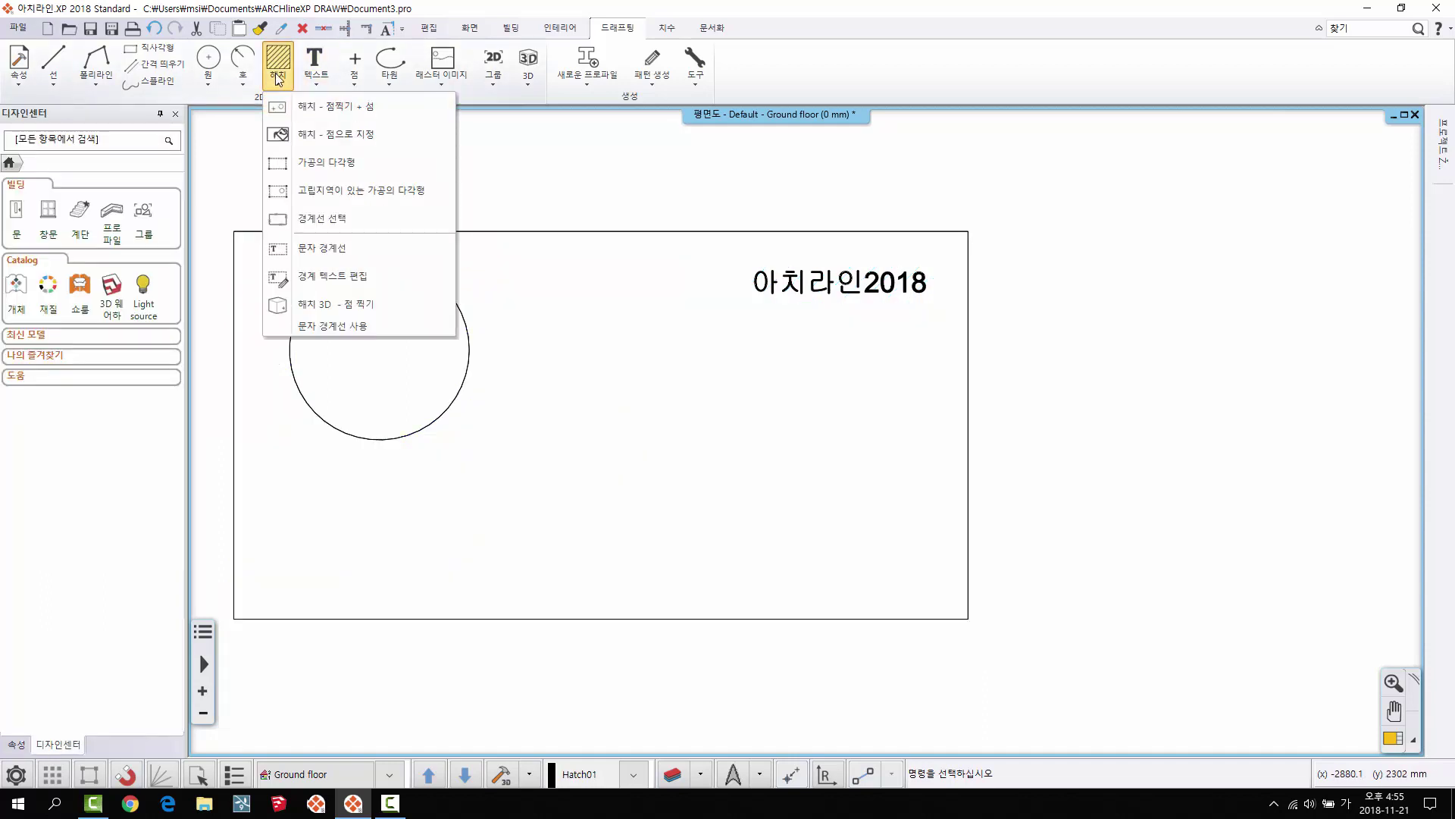
click(324, 252)
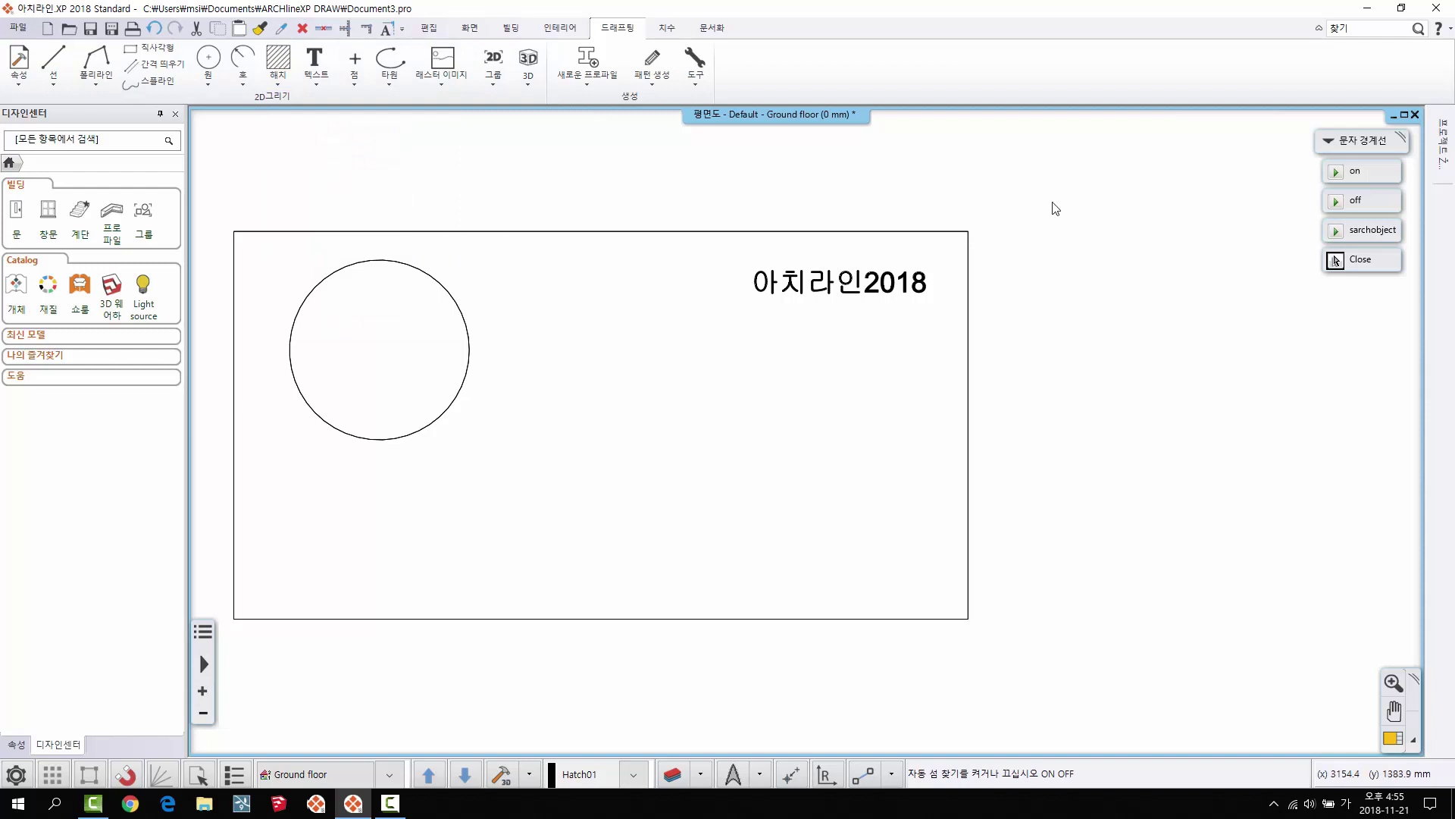
click(1362, 174)
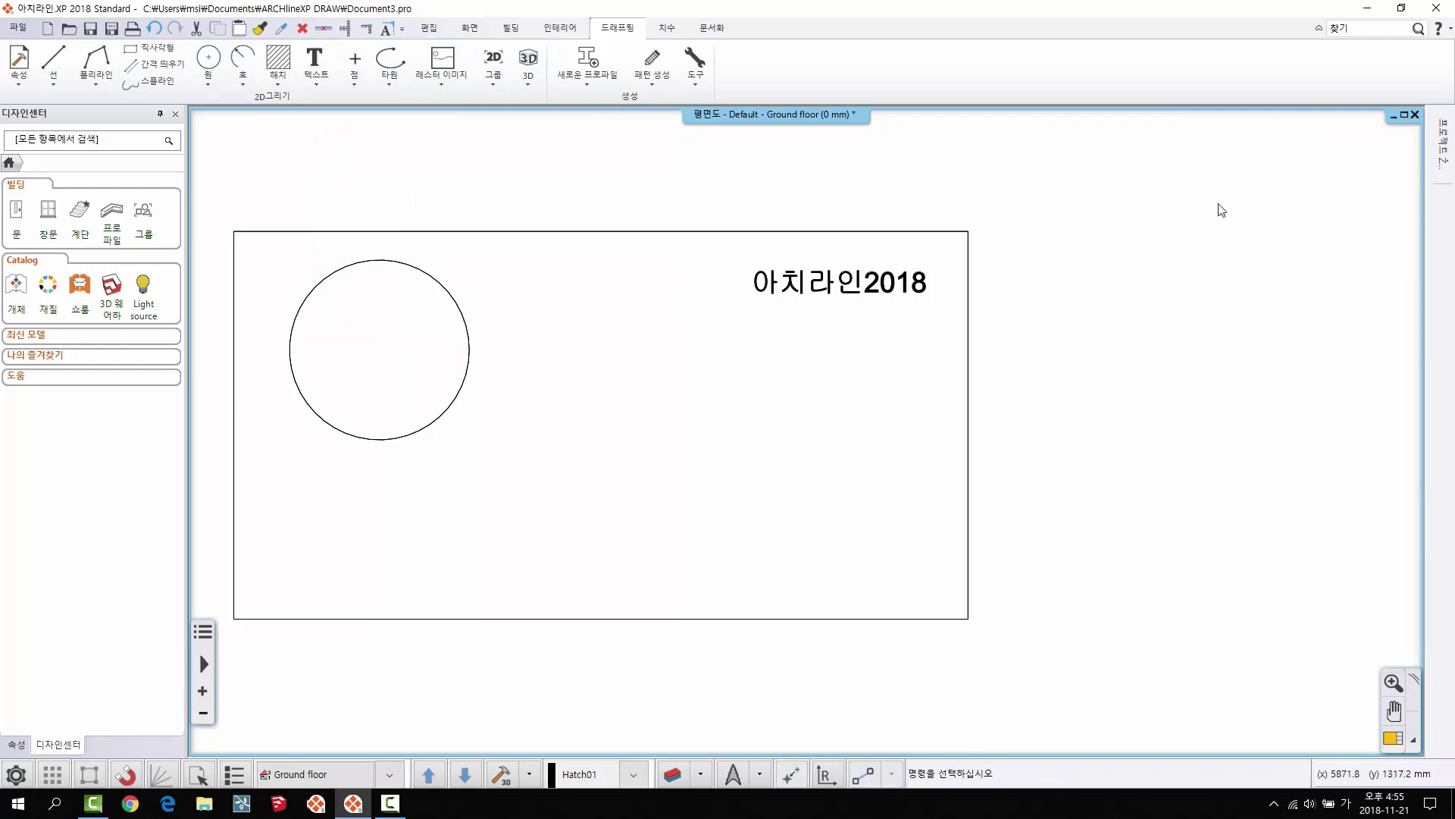
Step: Switch the use-text-boundary option (문자 경계선 사용) off and back on
click(279, 88)
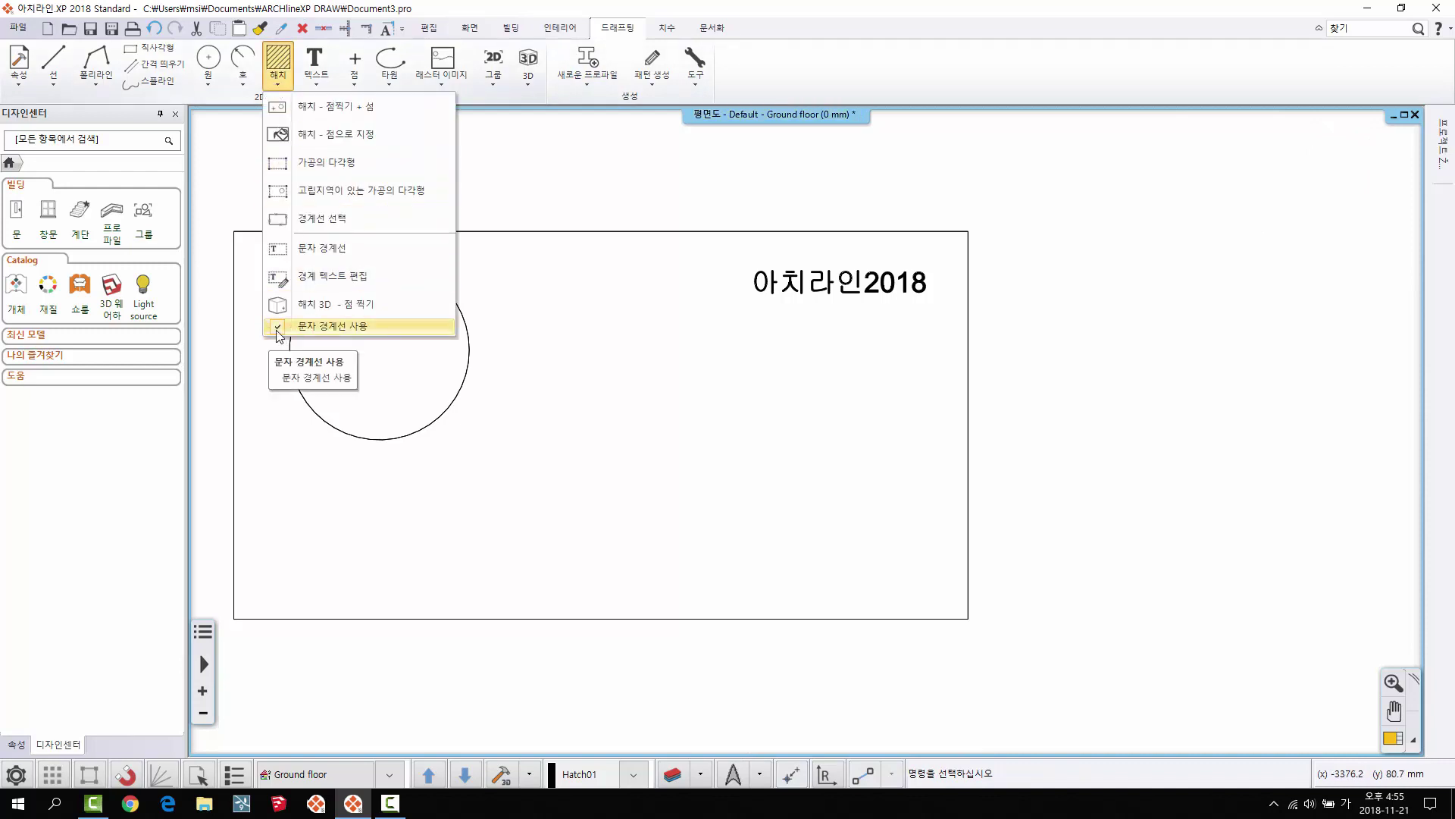
click(279, 331)
click(277, 75)
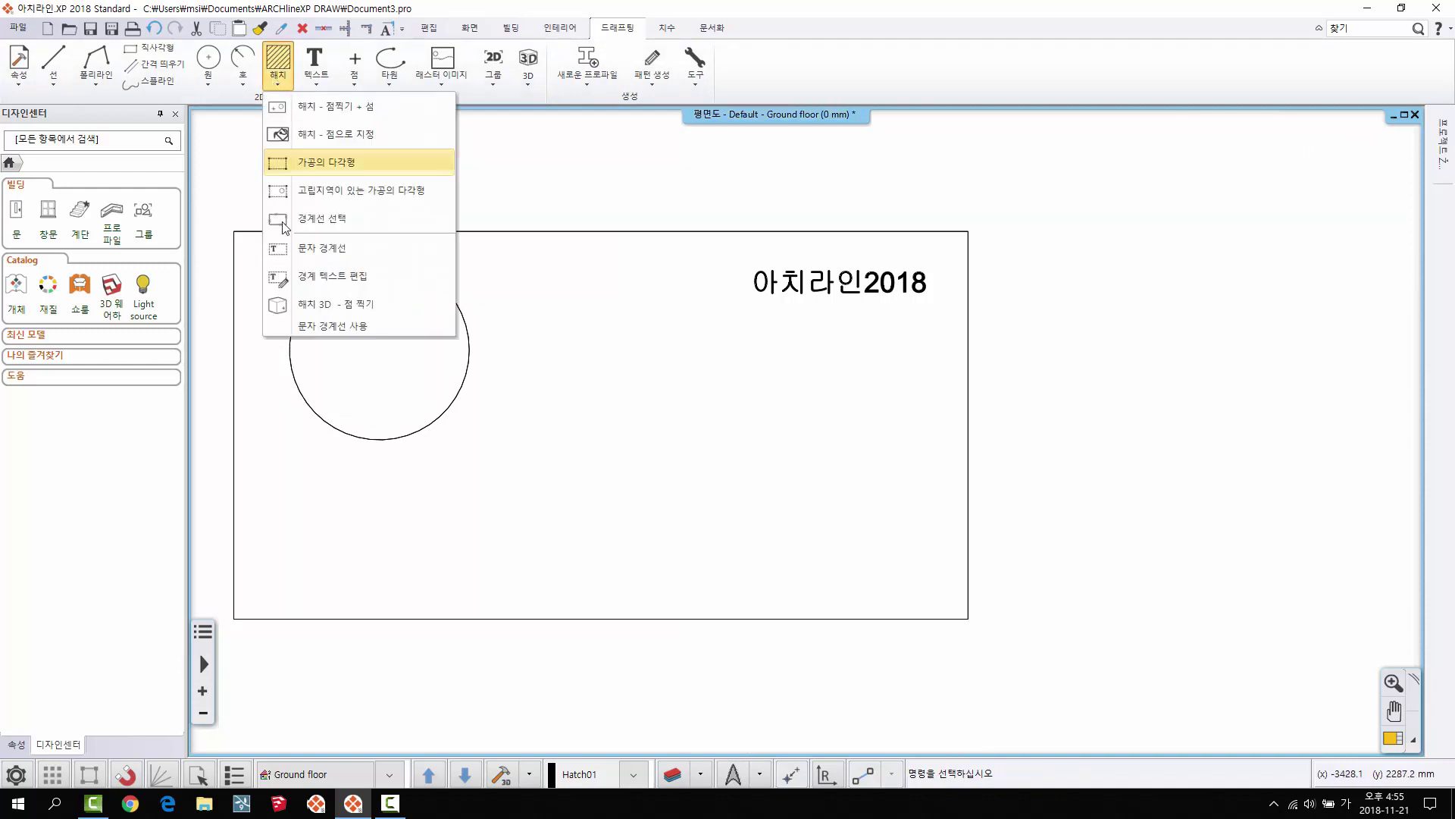
click(280, 328)
click(277, 76)
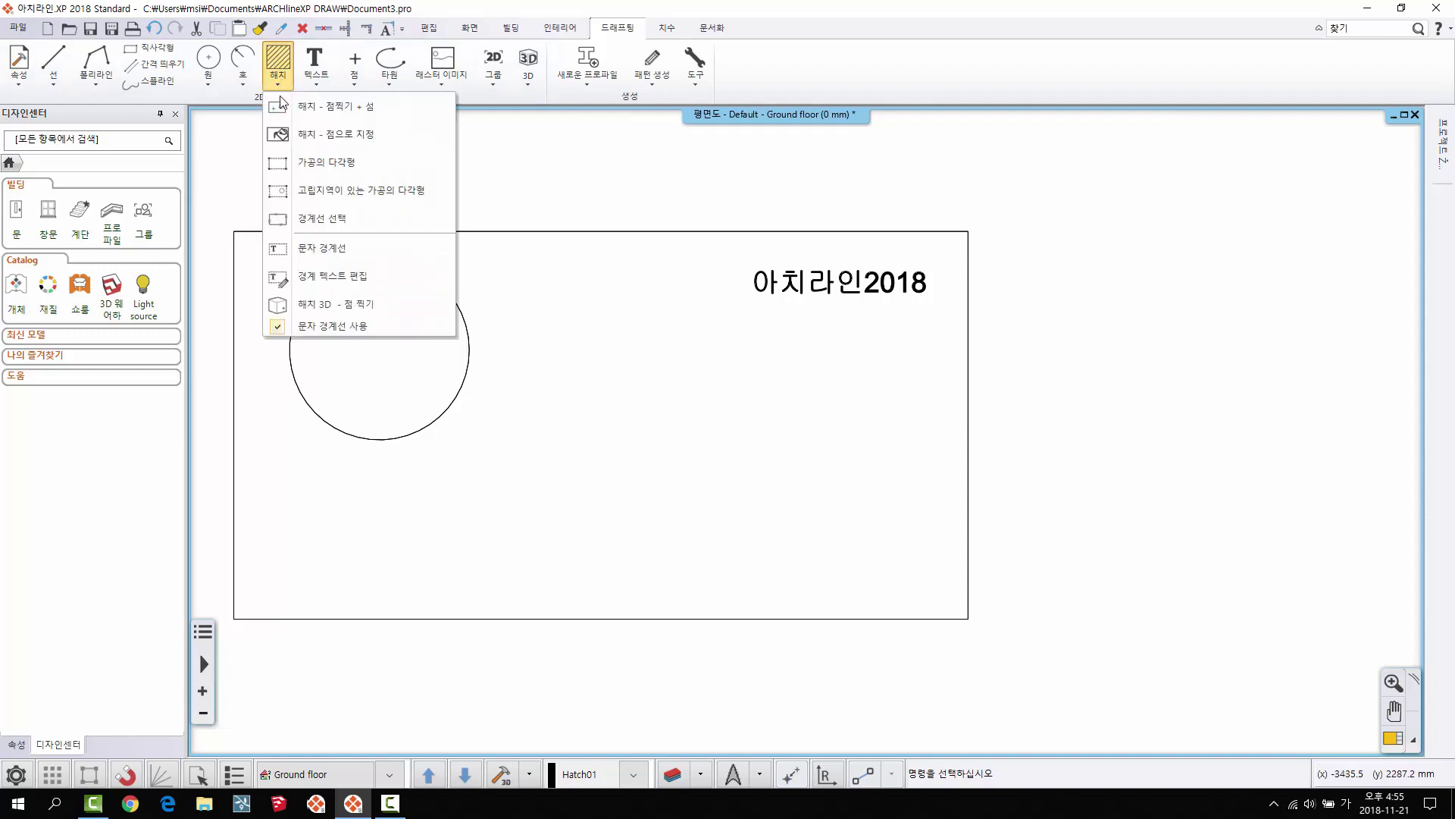
click(310, 250)
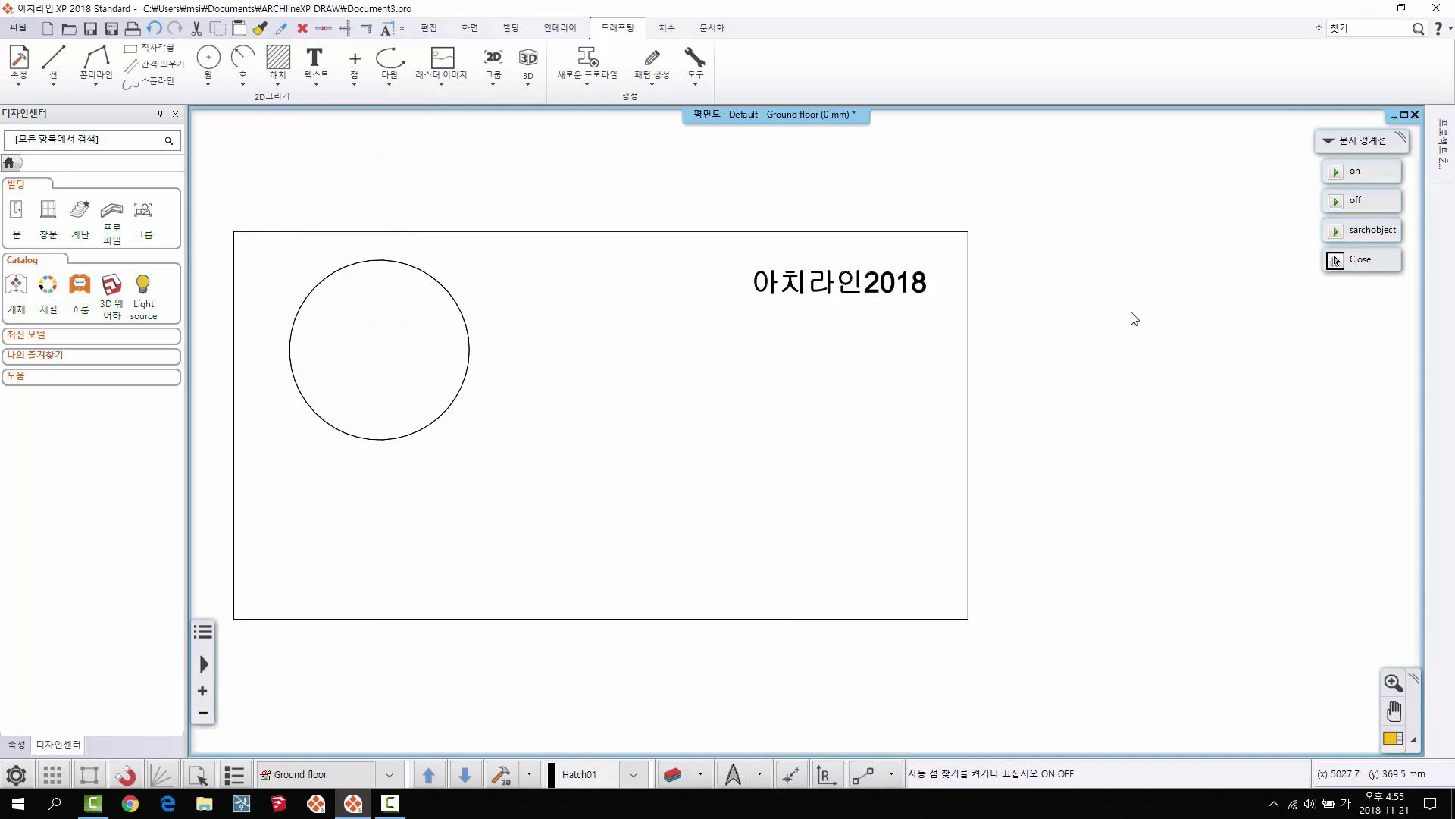
key(Escape)
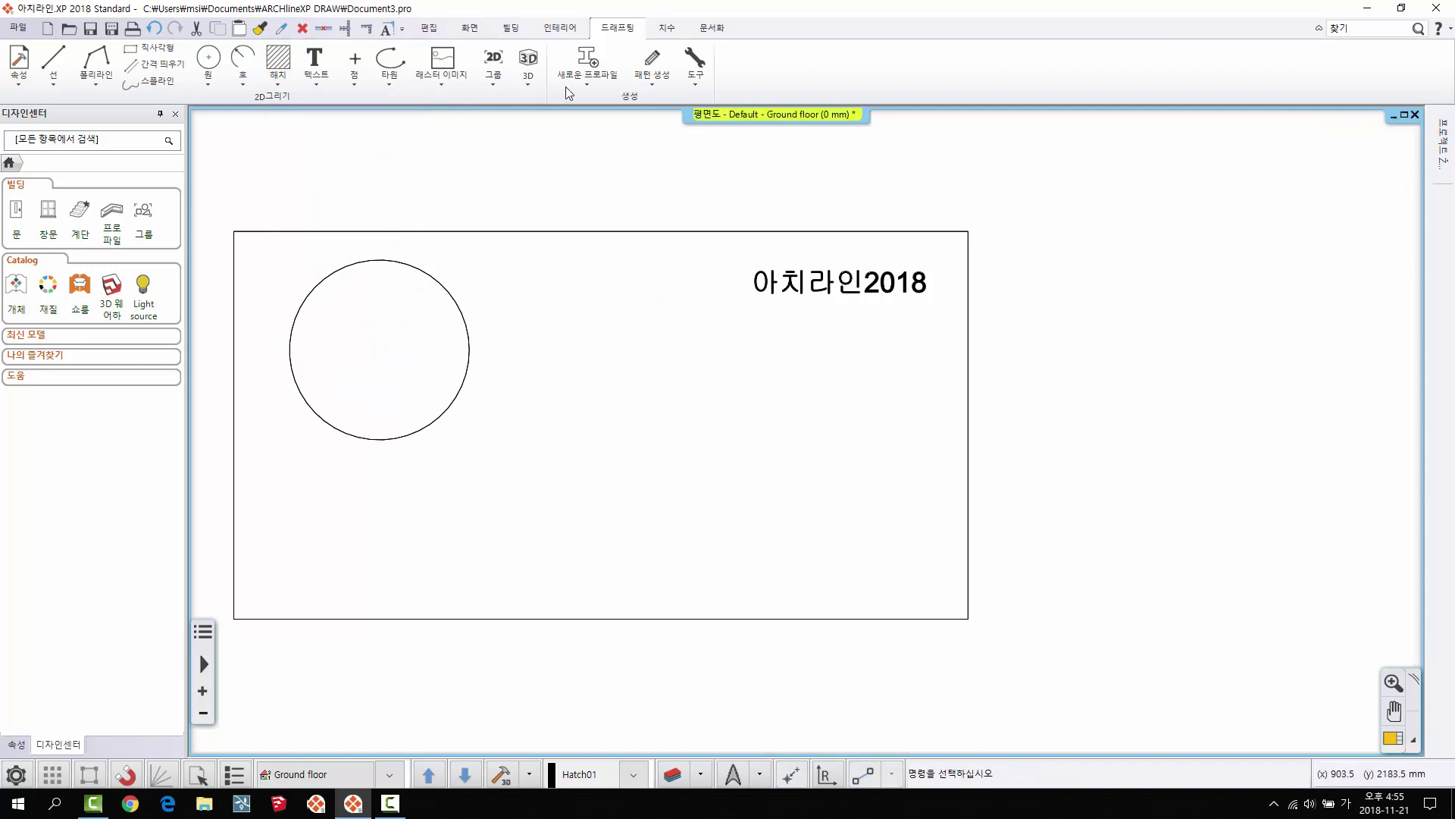
Step: Hatch the rectangle with the point-pick plus island method, picking a point below the text while text boundaries are enabled
click(277, 76)
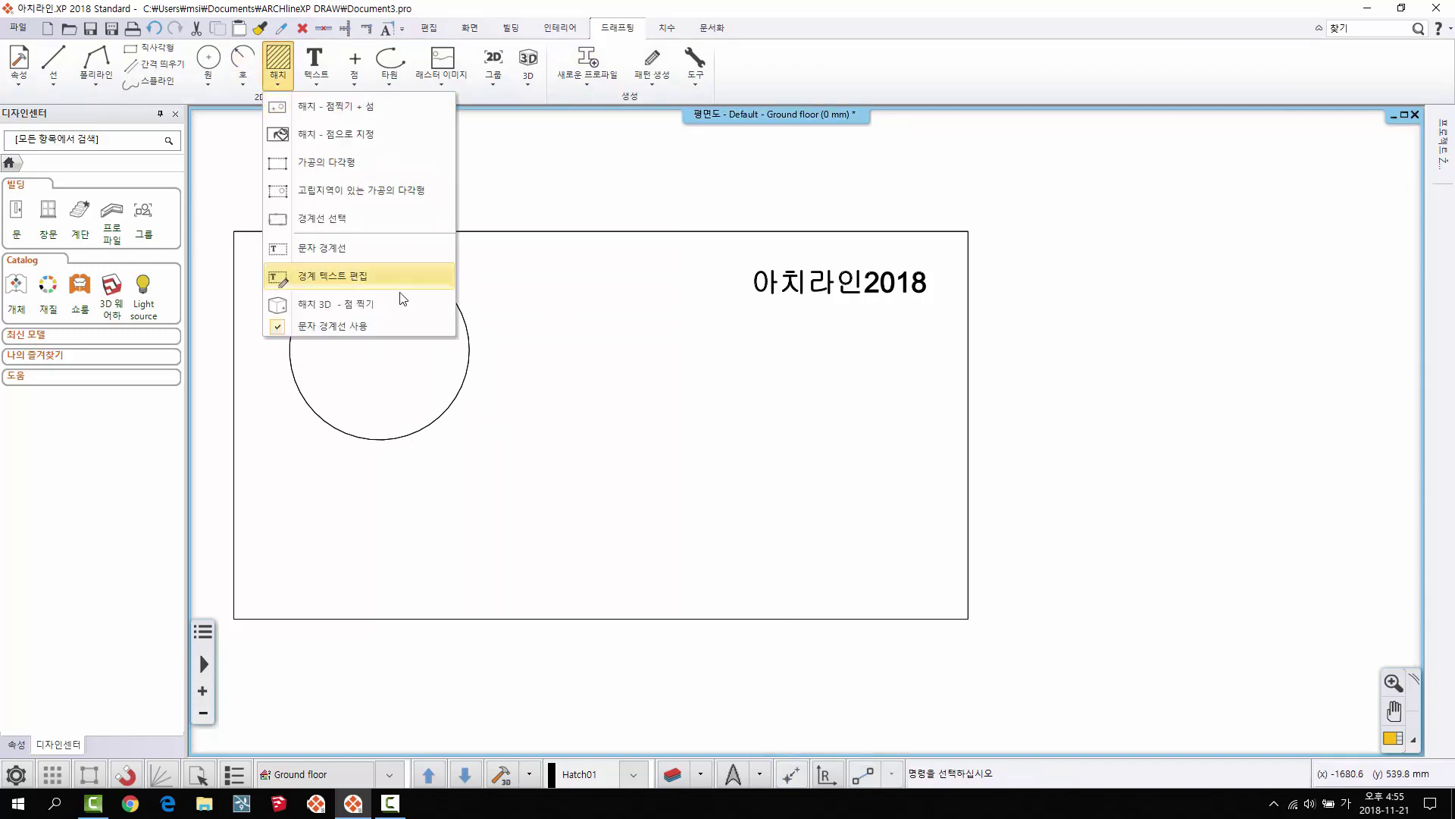
click(347, 107)
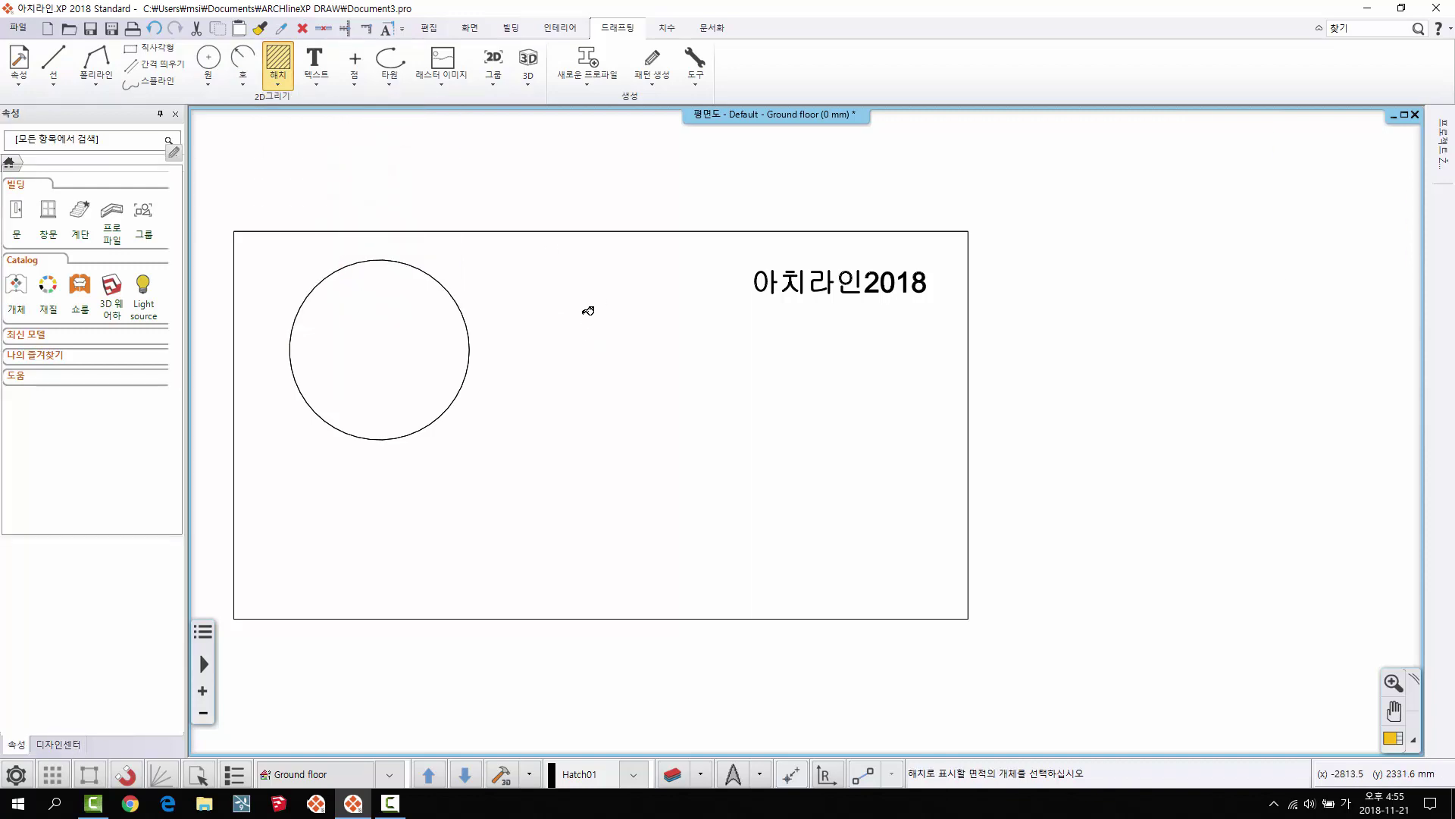
click(794, 376)
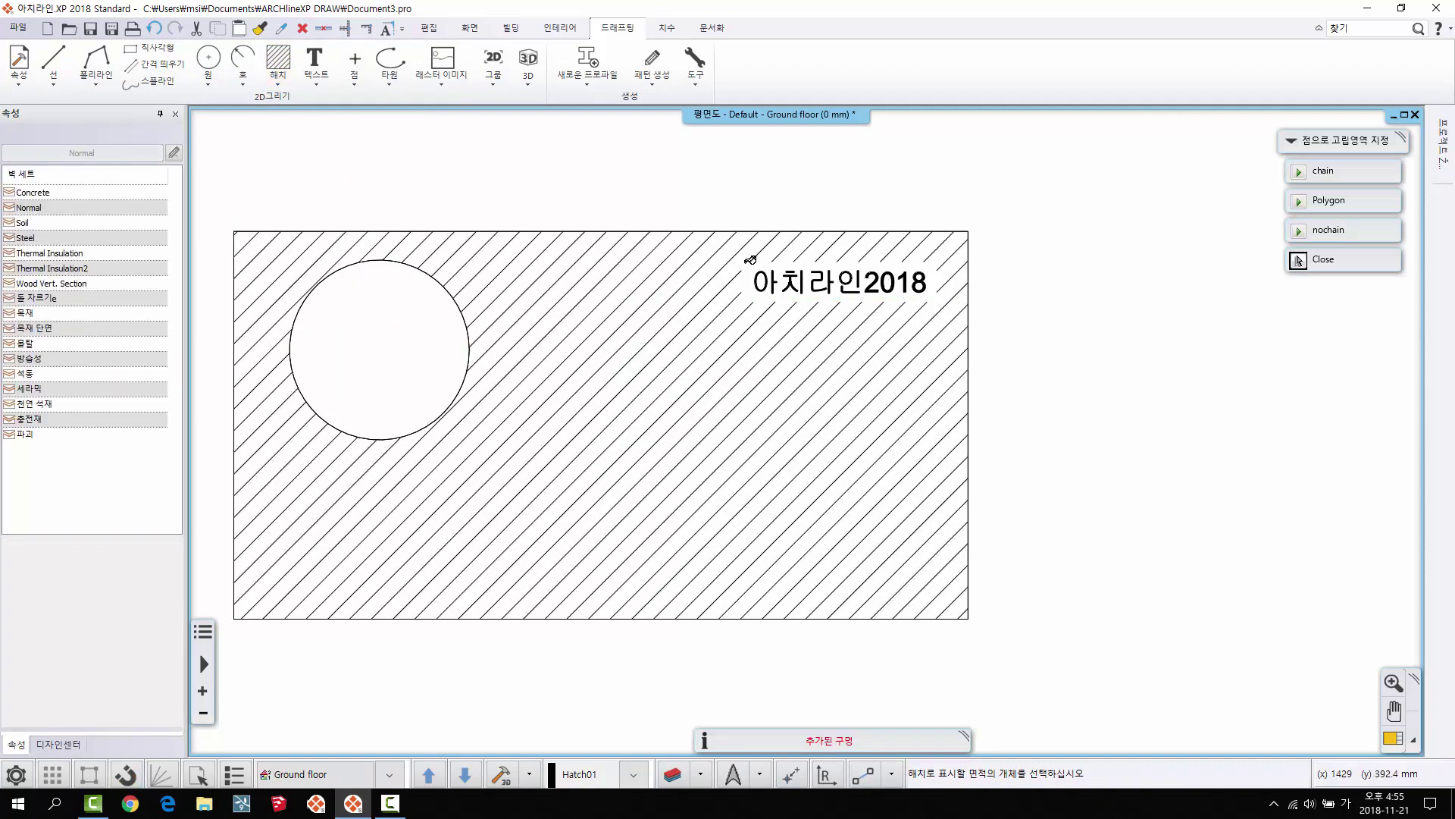
right_click(777, 267)
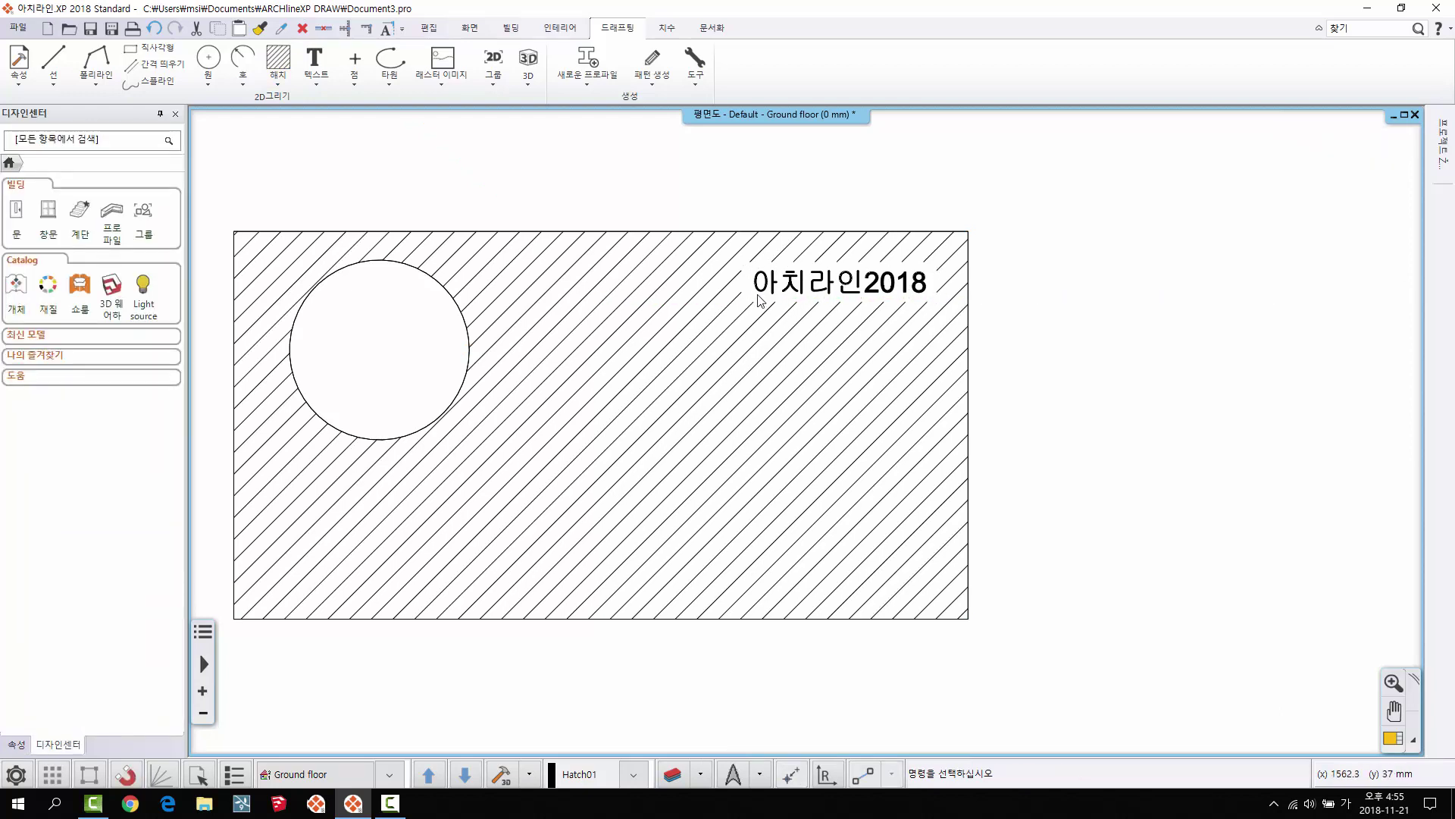
Step: Shorten the text inside the hatched rectangle to 아치라인 by deleting 2018
click(809, 288)
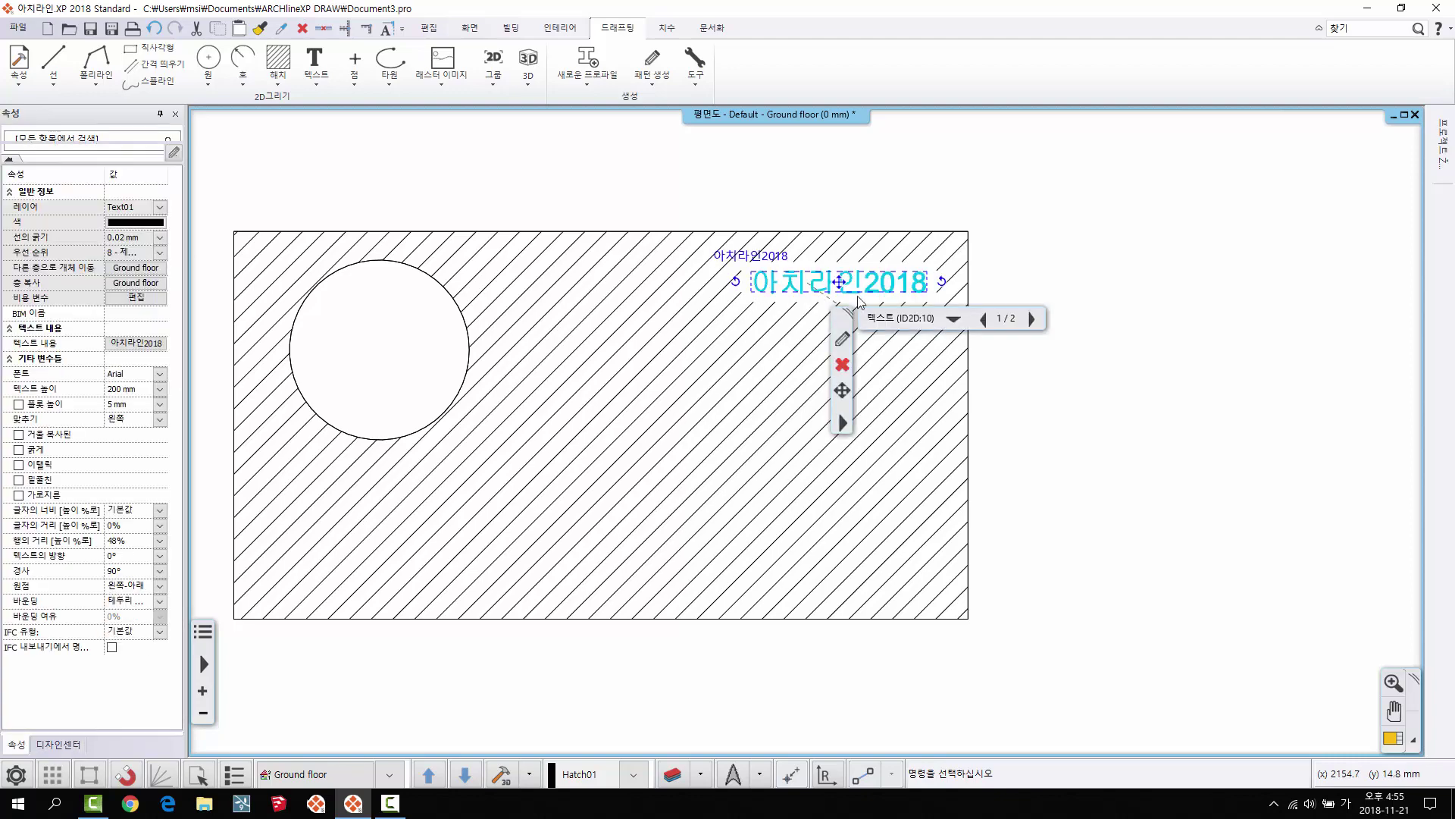
double_click(767, 288)
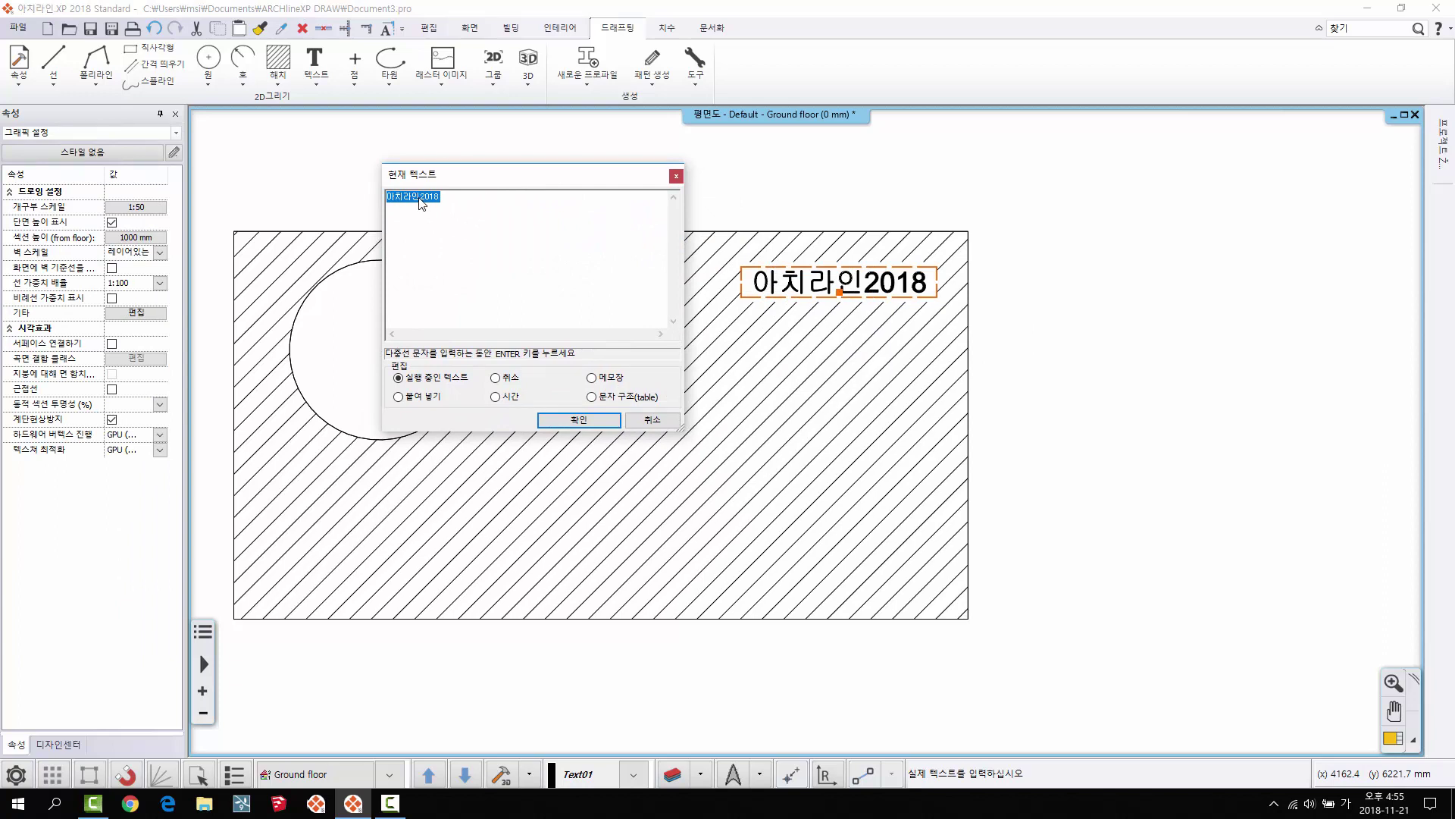
drag(419, 198, 485, 206)
key(Delete)
click(567, 420)
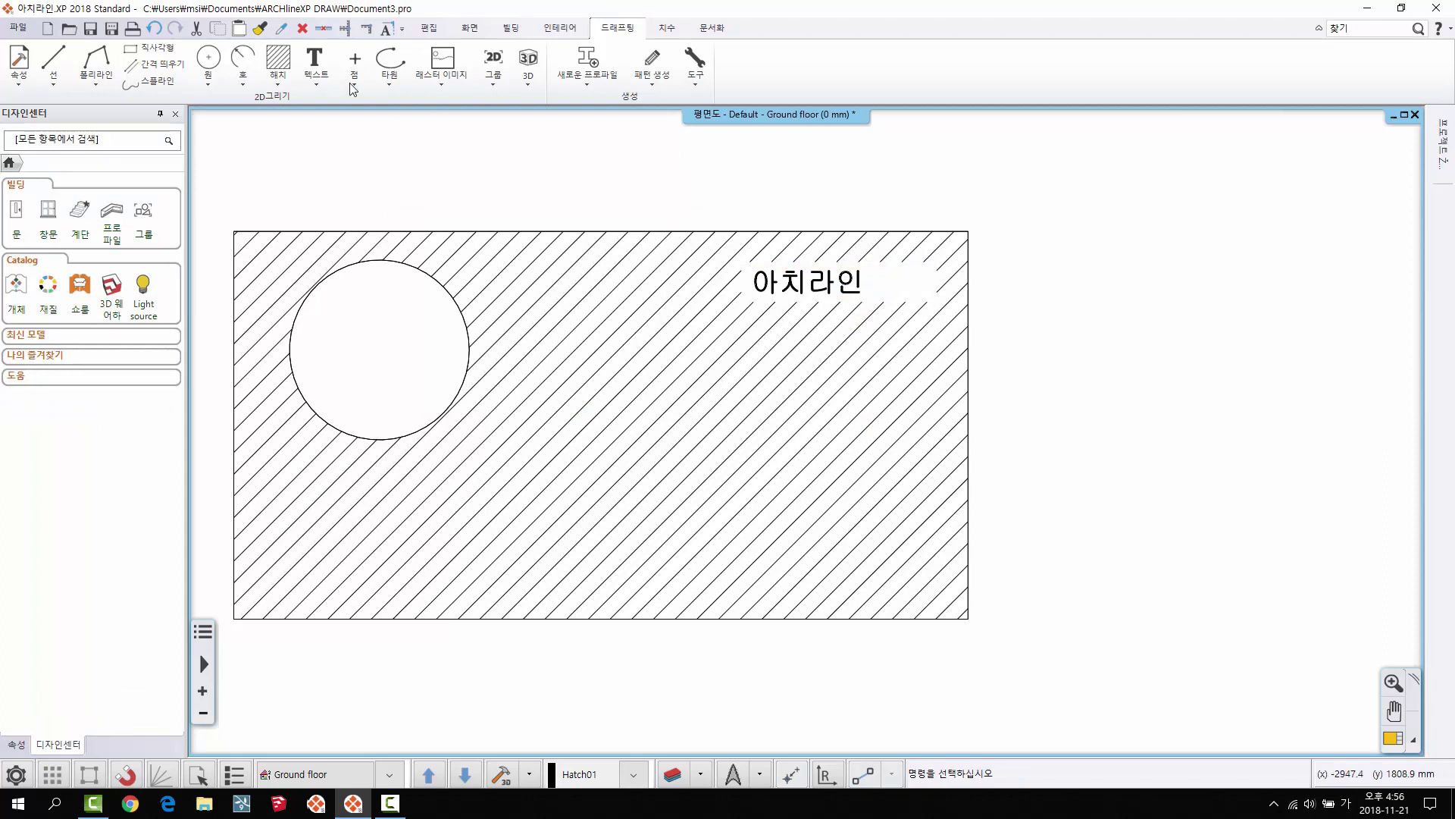
Step: Regenerate the hatch's text boundary with boundary text editing (경계 텍스트 편집) so the gap fits the shortened text 아치라인
click(280, 85)
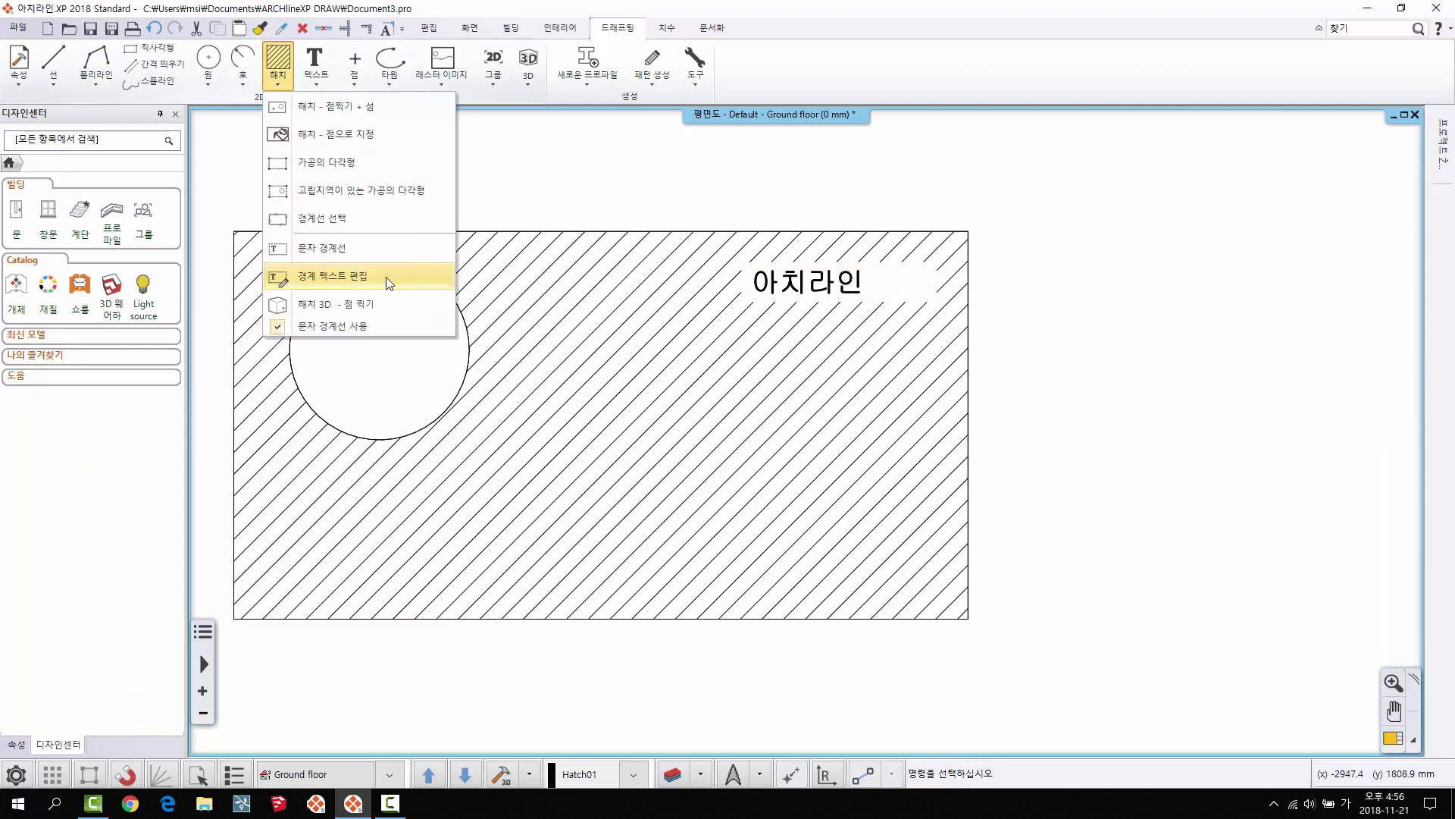
click(346, 286)
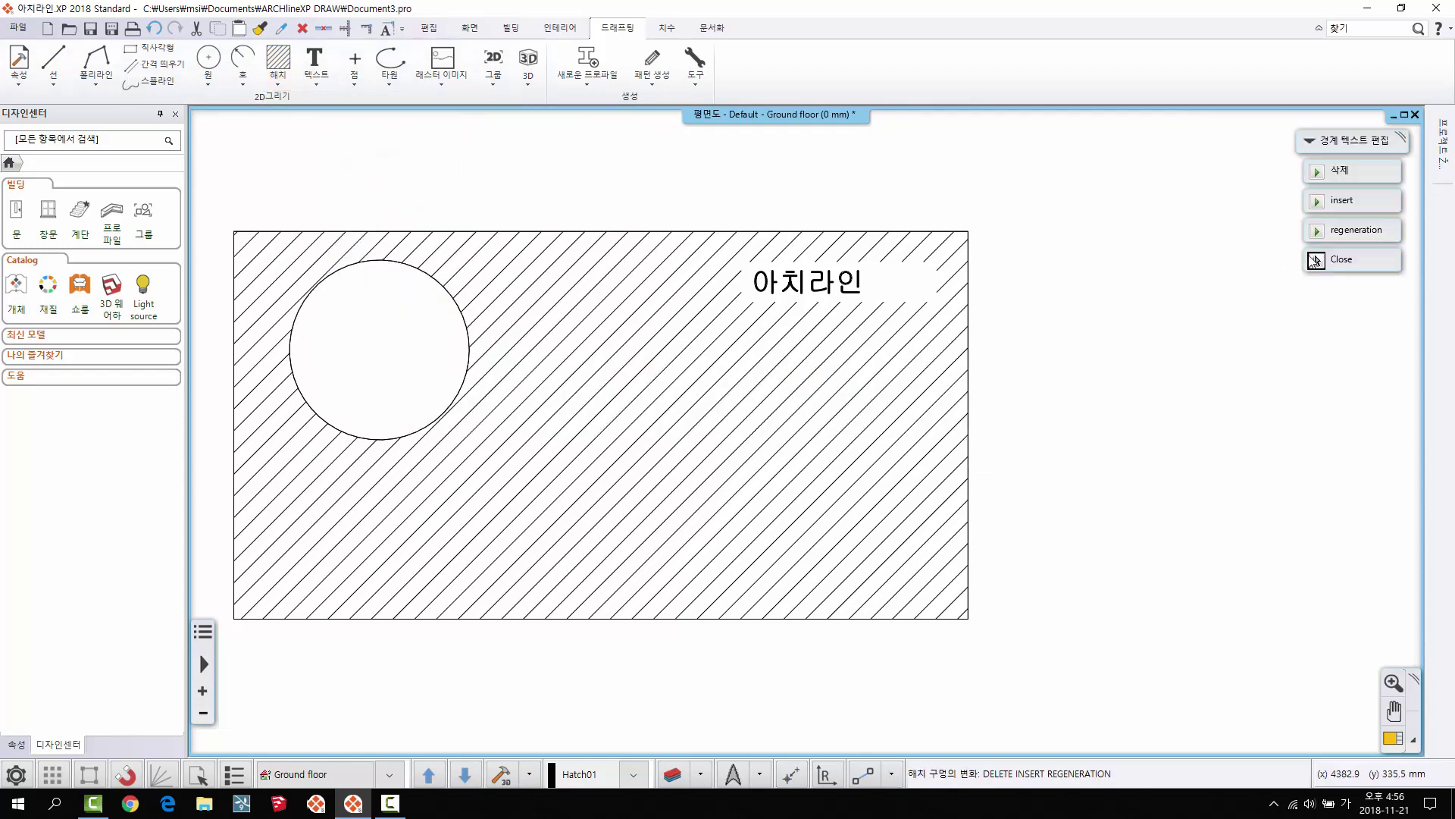
click(1355, 231)
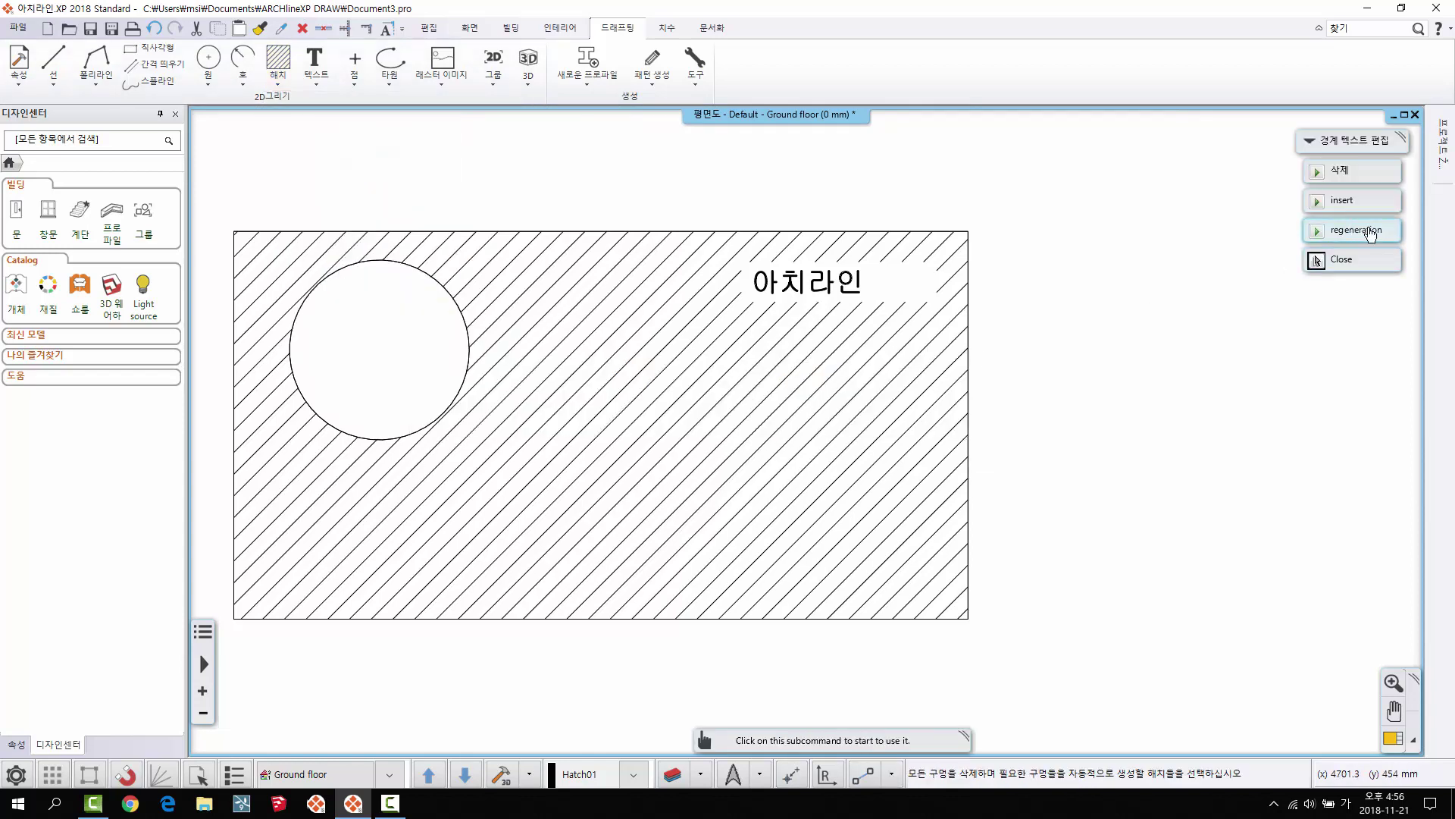
click(861, 309)
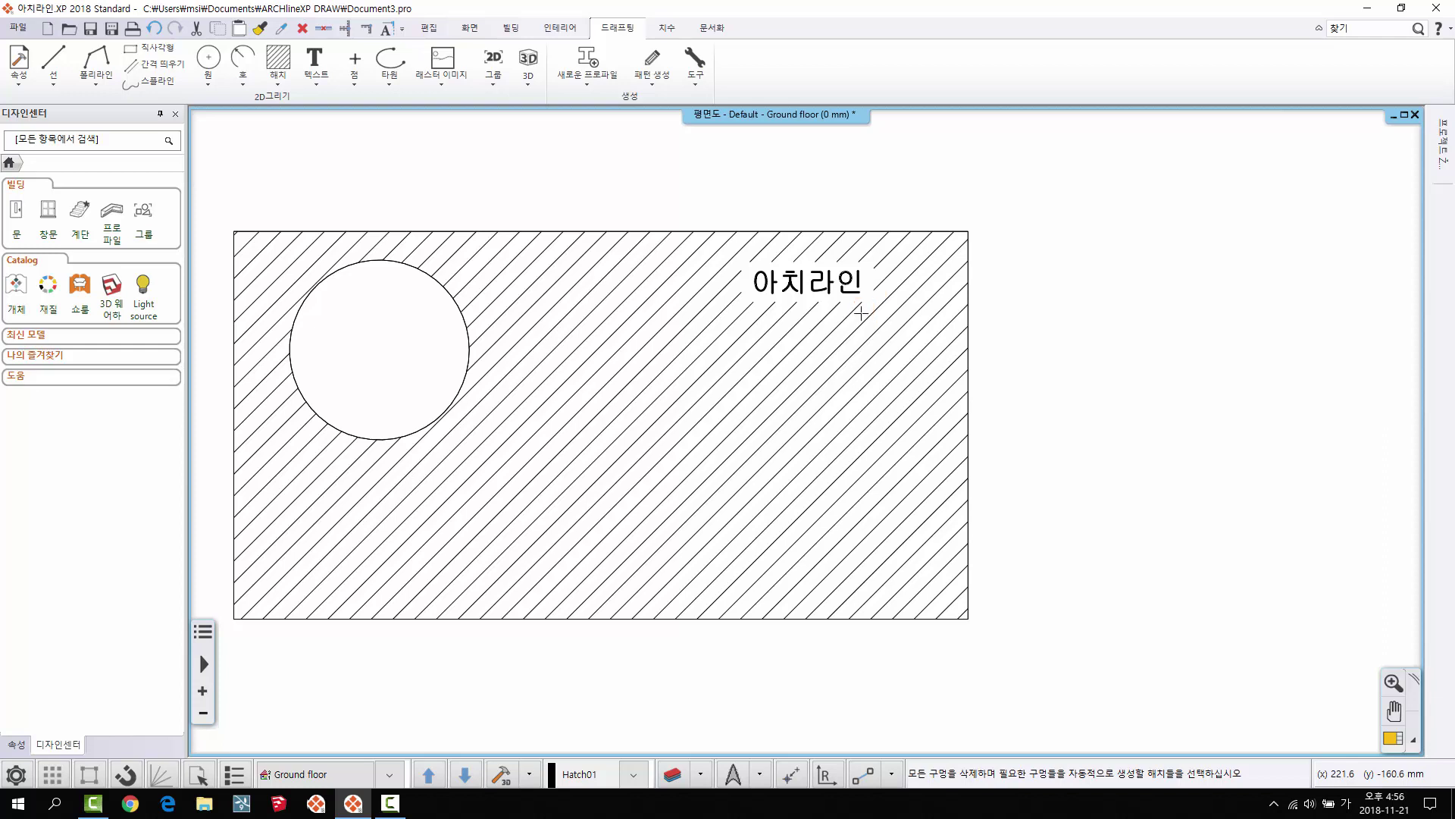
key(Escape)
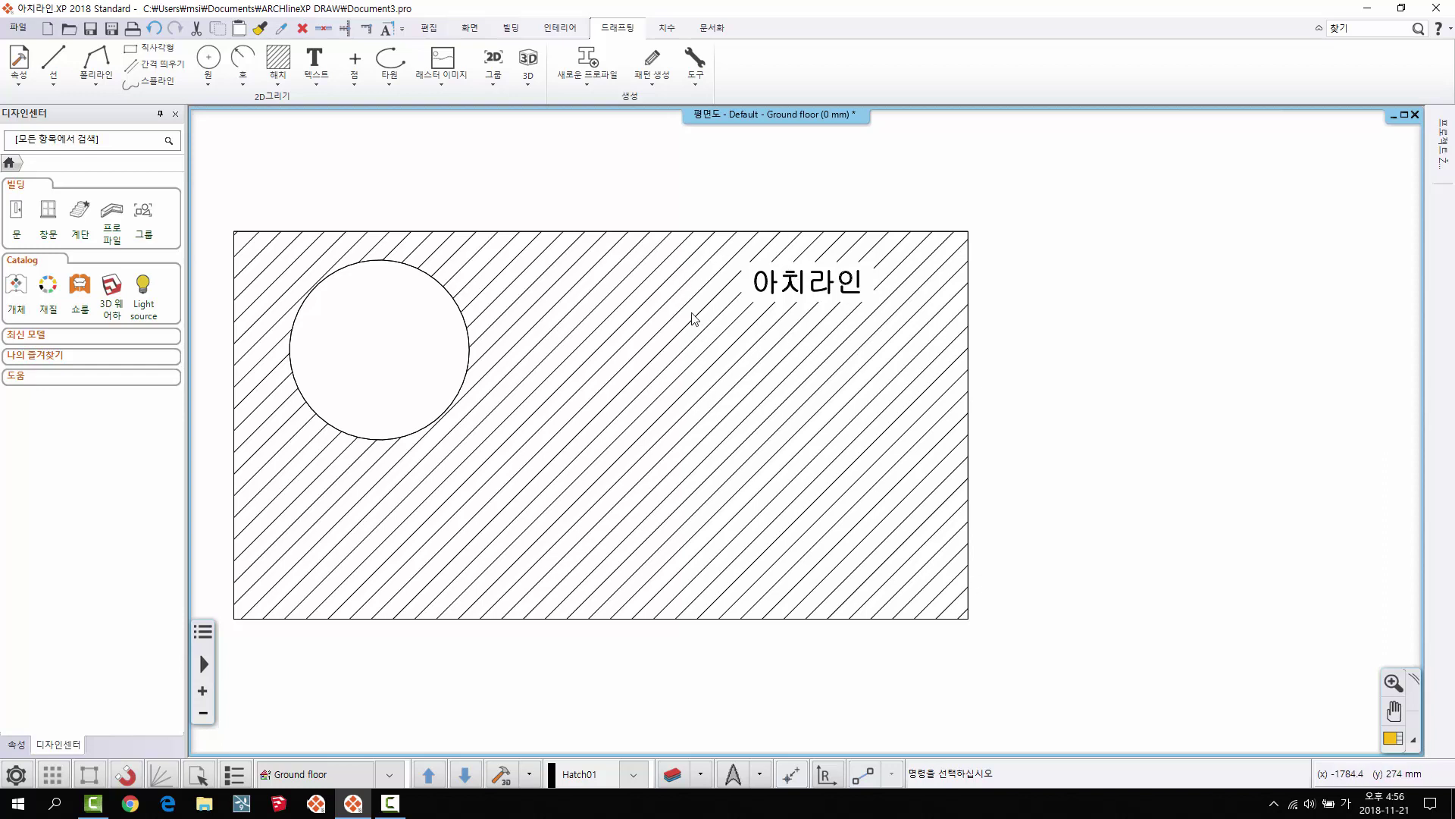
click(280, 85)
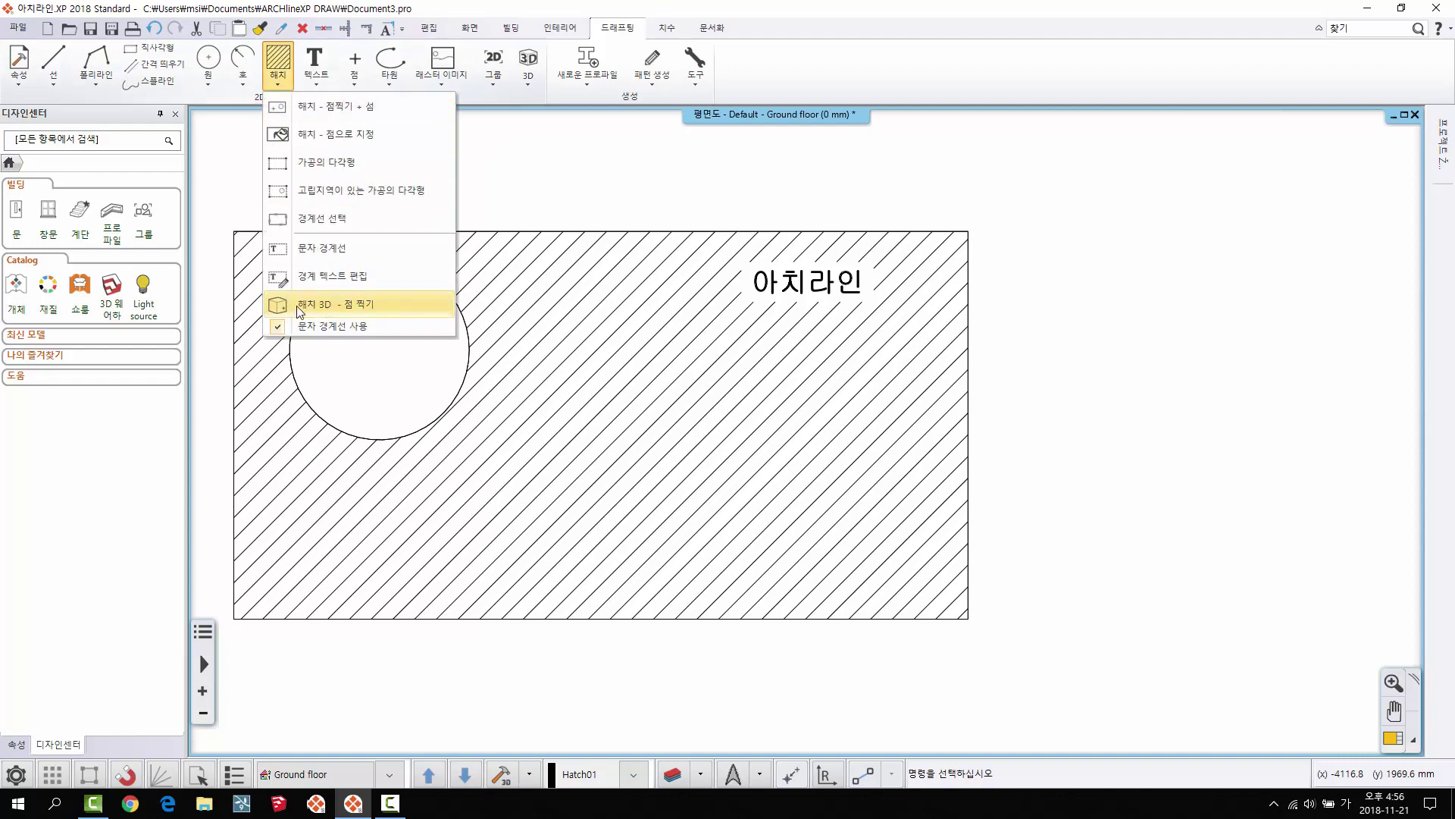
click(610, 182)
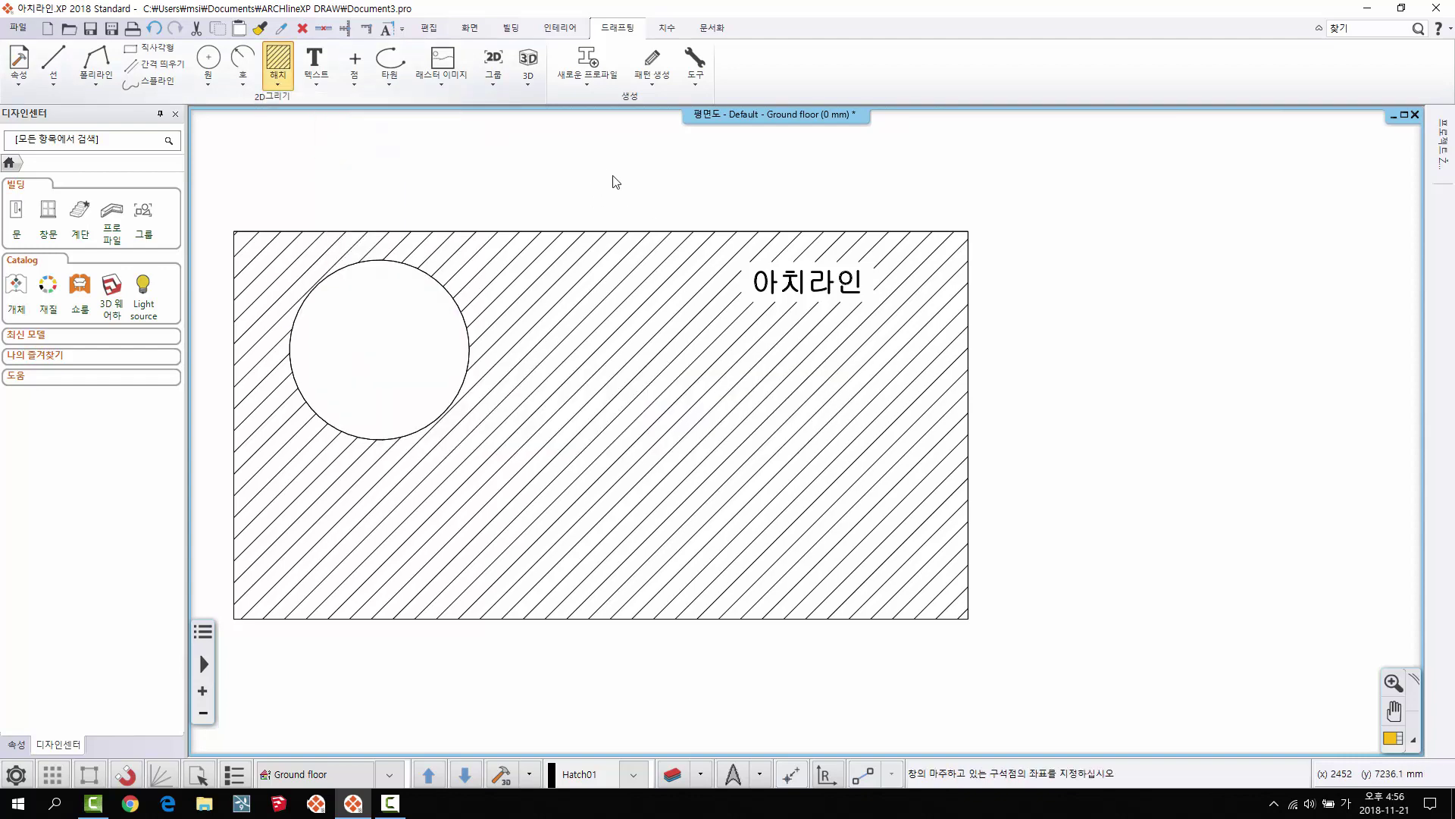
scroll(888, 316, down, 3)
click(781, 239)
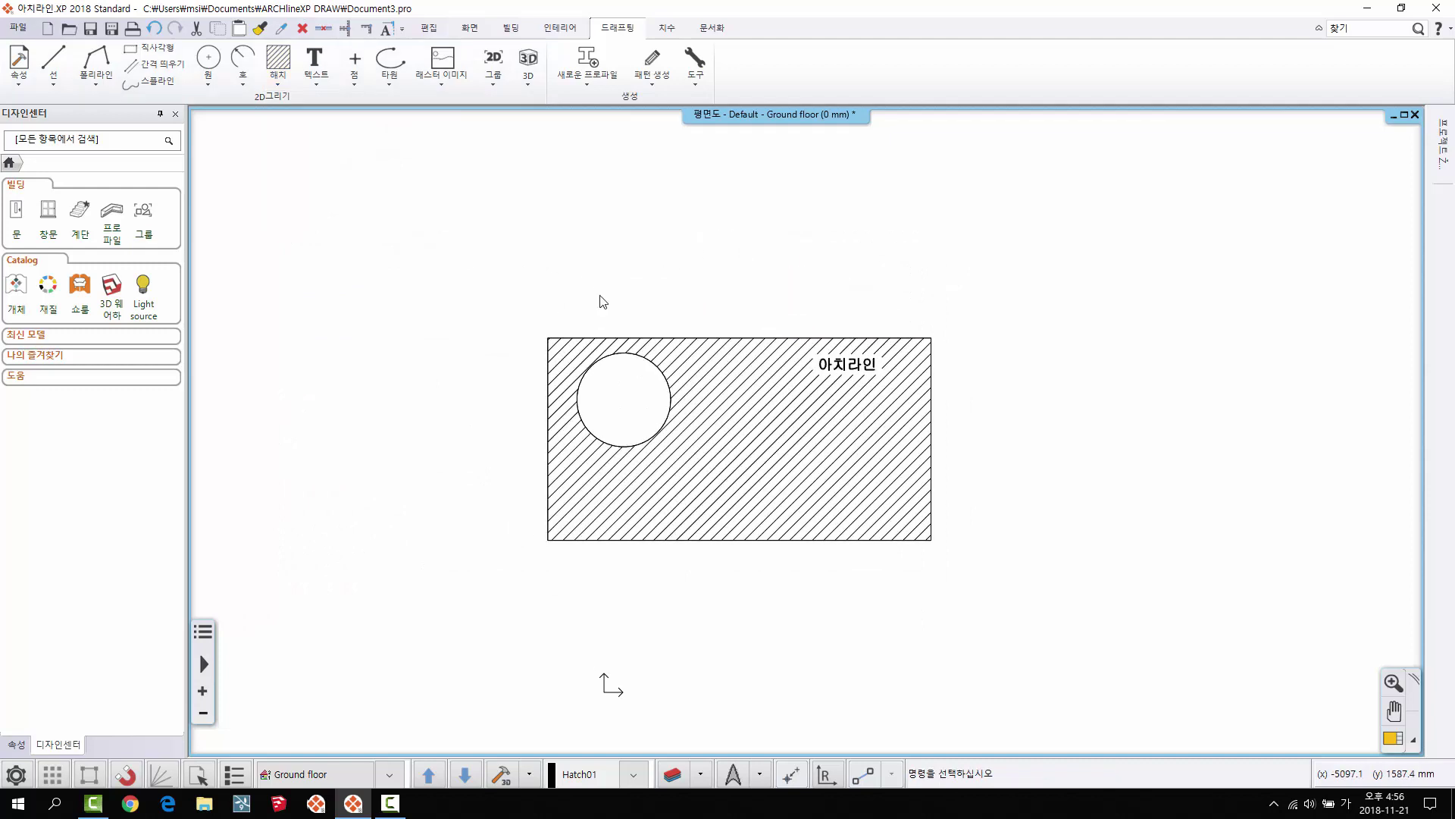
Step: Draw a straight horizontal 200_conc_wall wall about 5300 mm long above the hatched rectangle
click(510, 27)
click(57, 78)
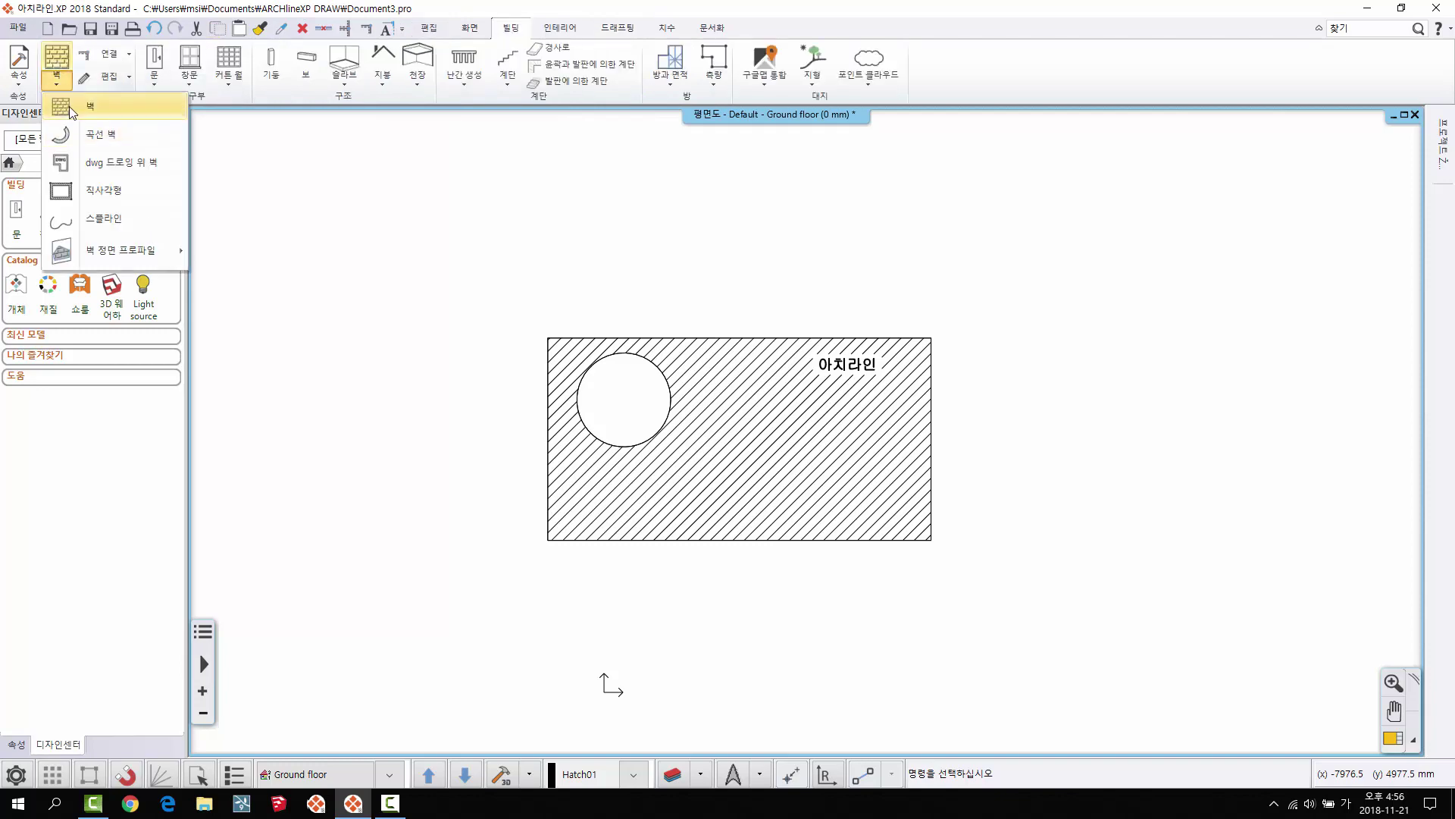
click(72, 107)
click(400, 293)
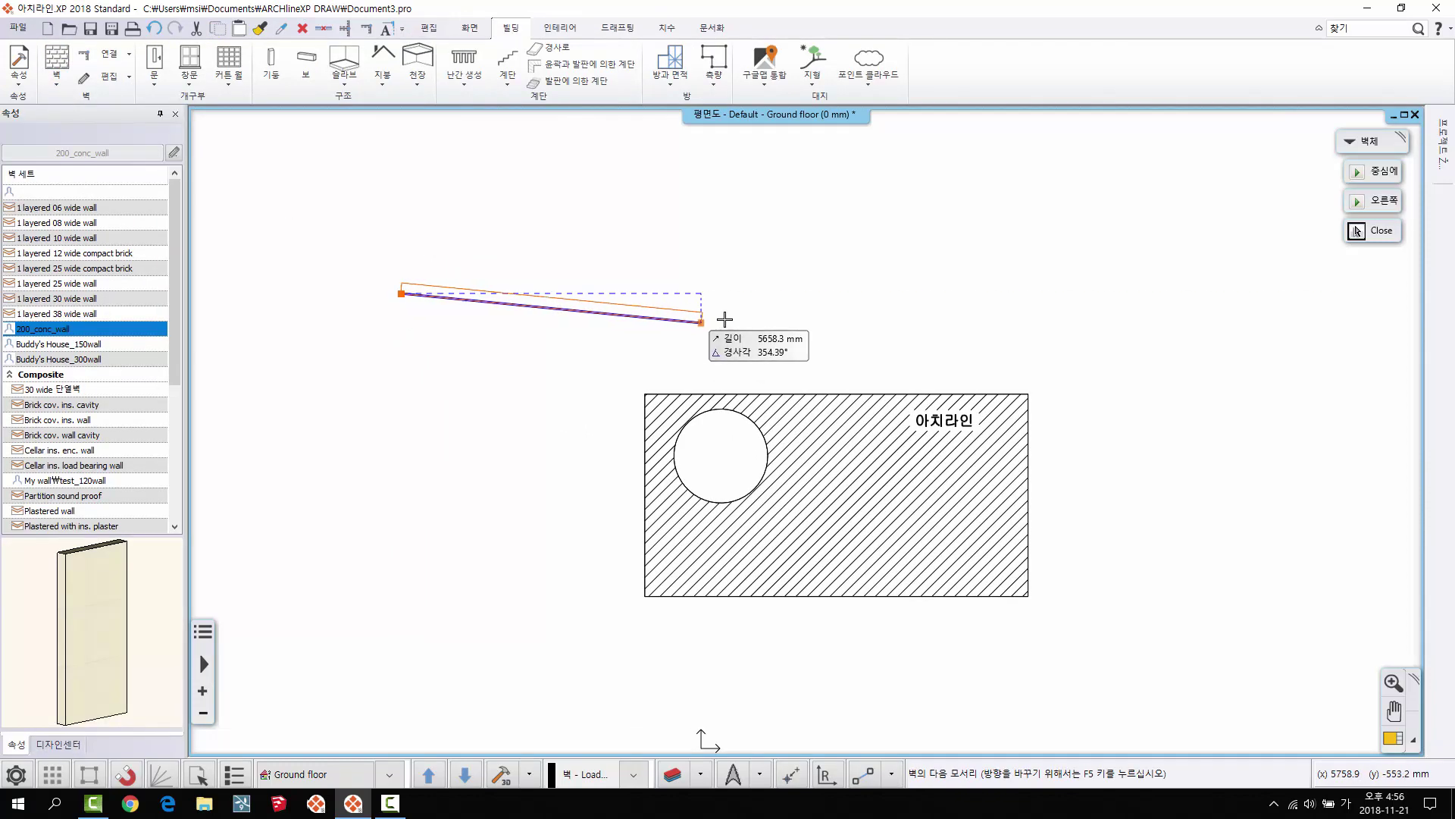
click(766, 306)
key(Escape)
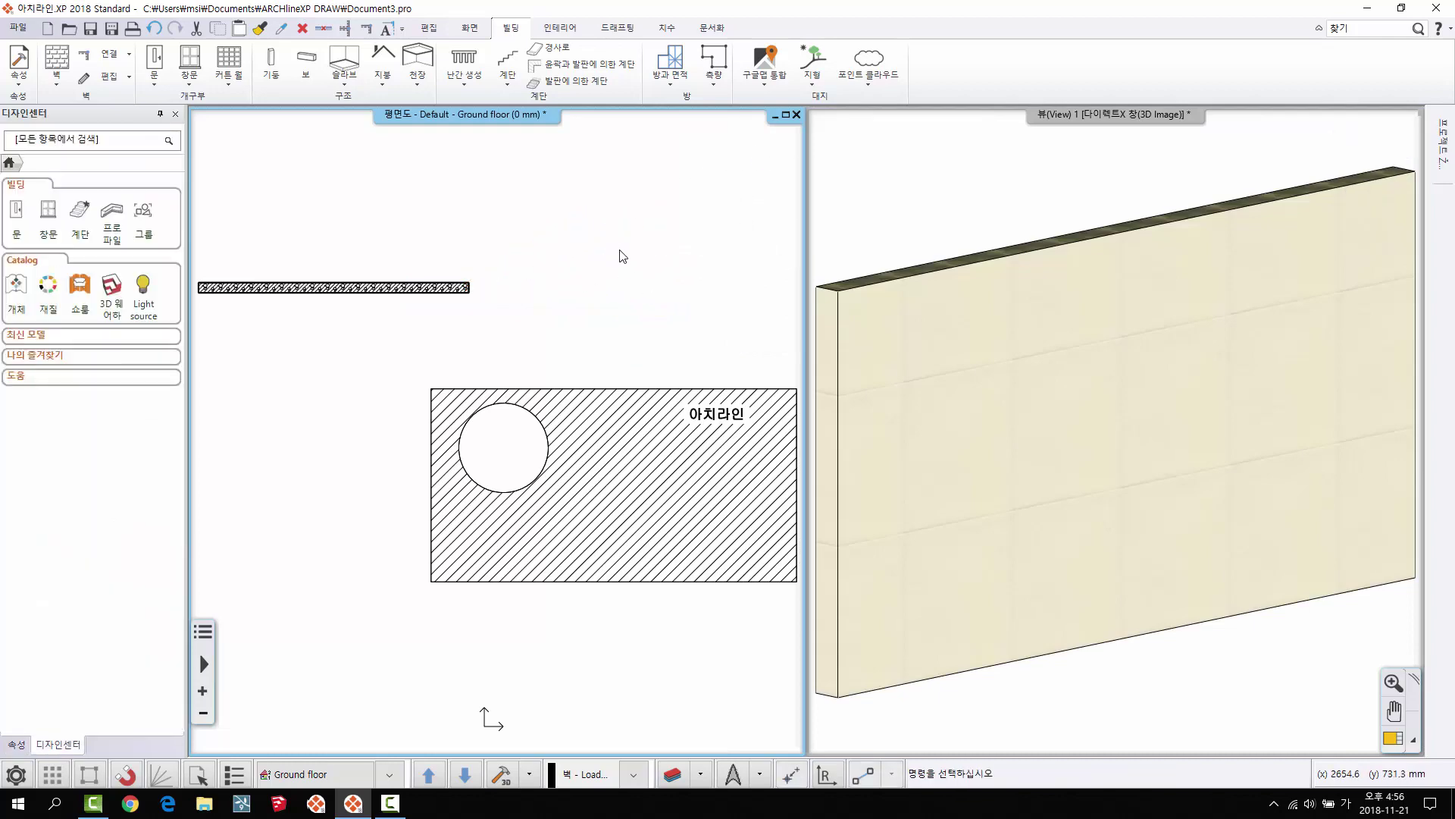
middle_drag(623, 256, 511, 259)
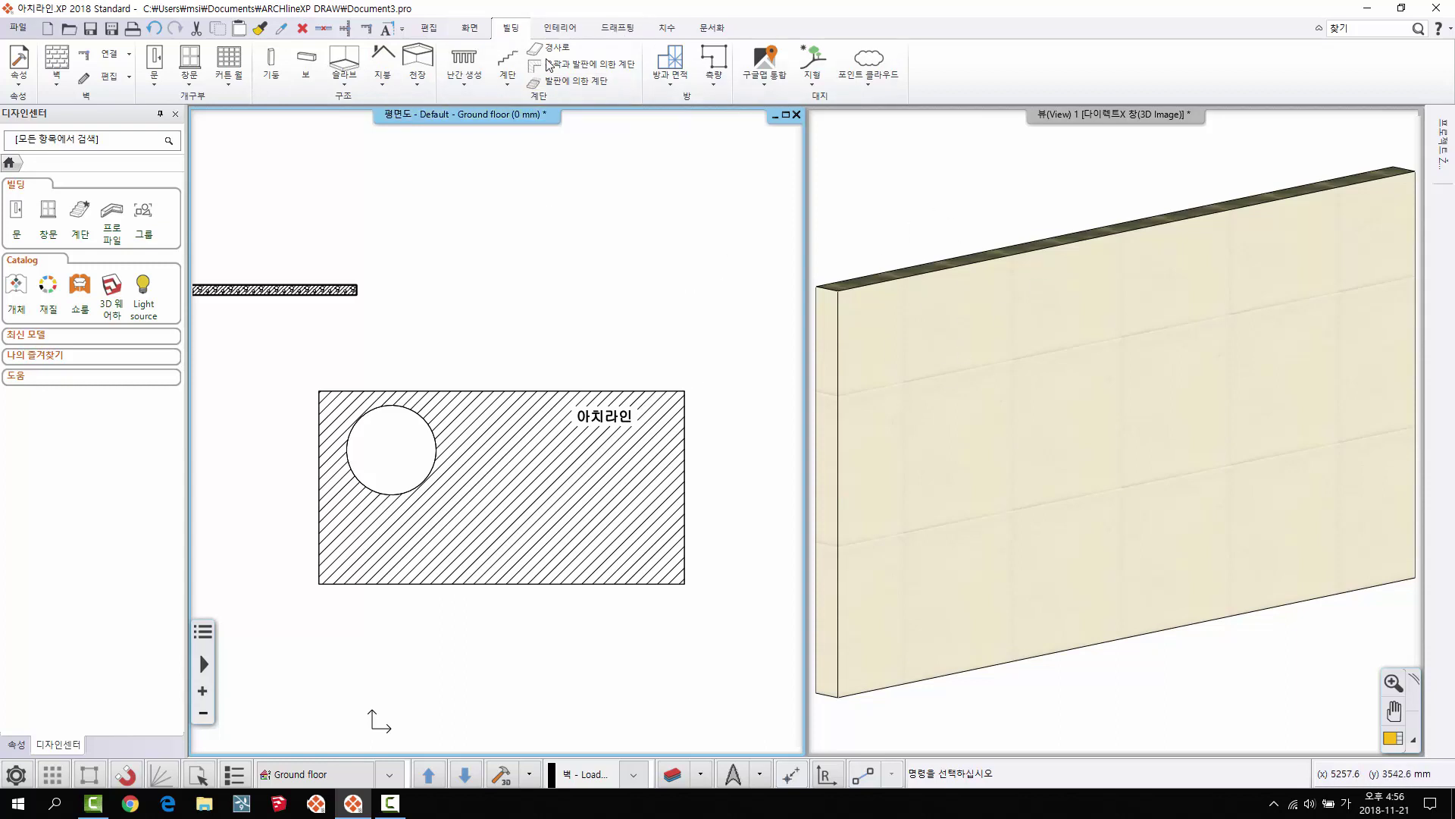
middle_drag(377, 266, 477, 241)
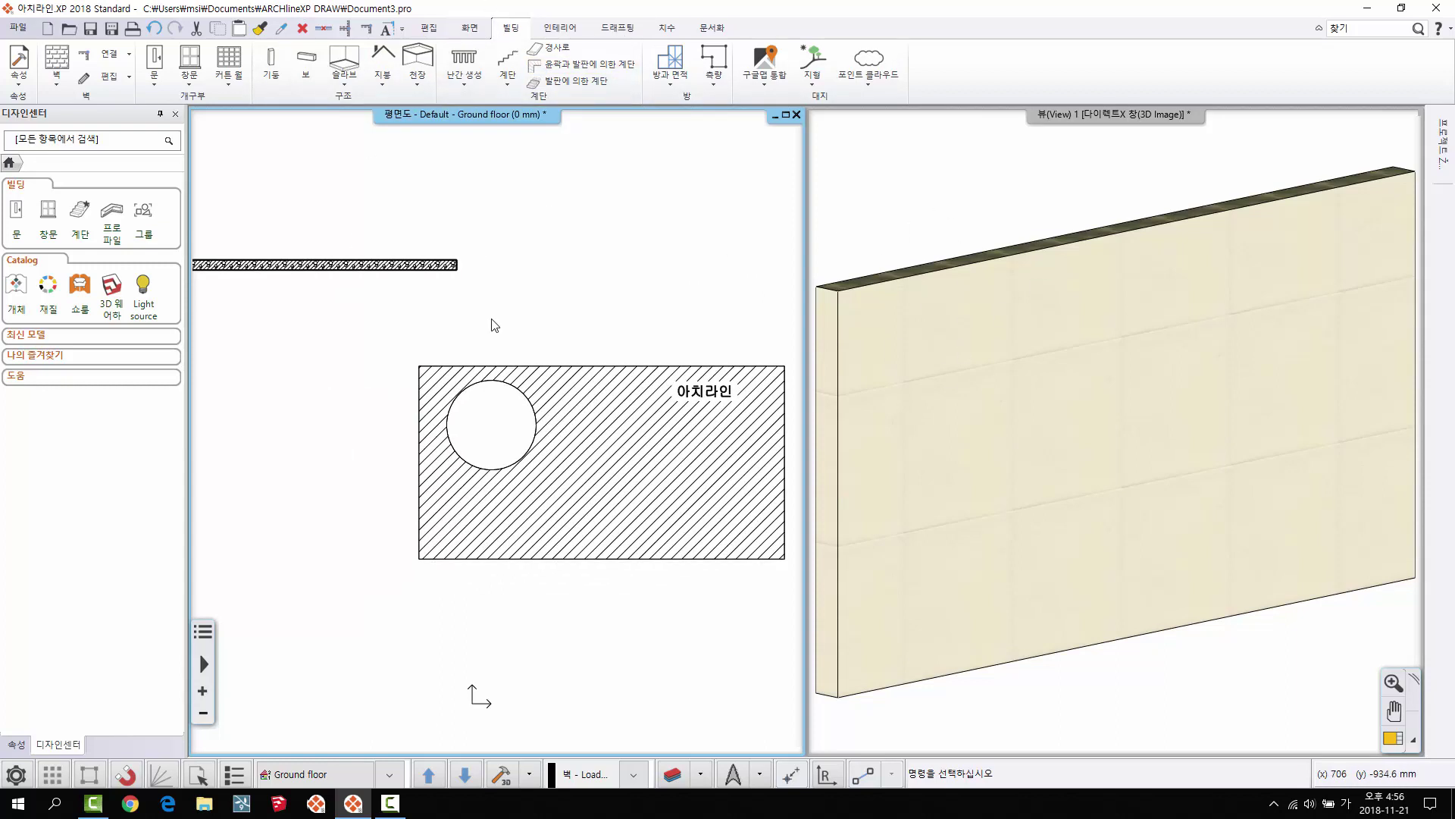
click(377, 264)
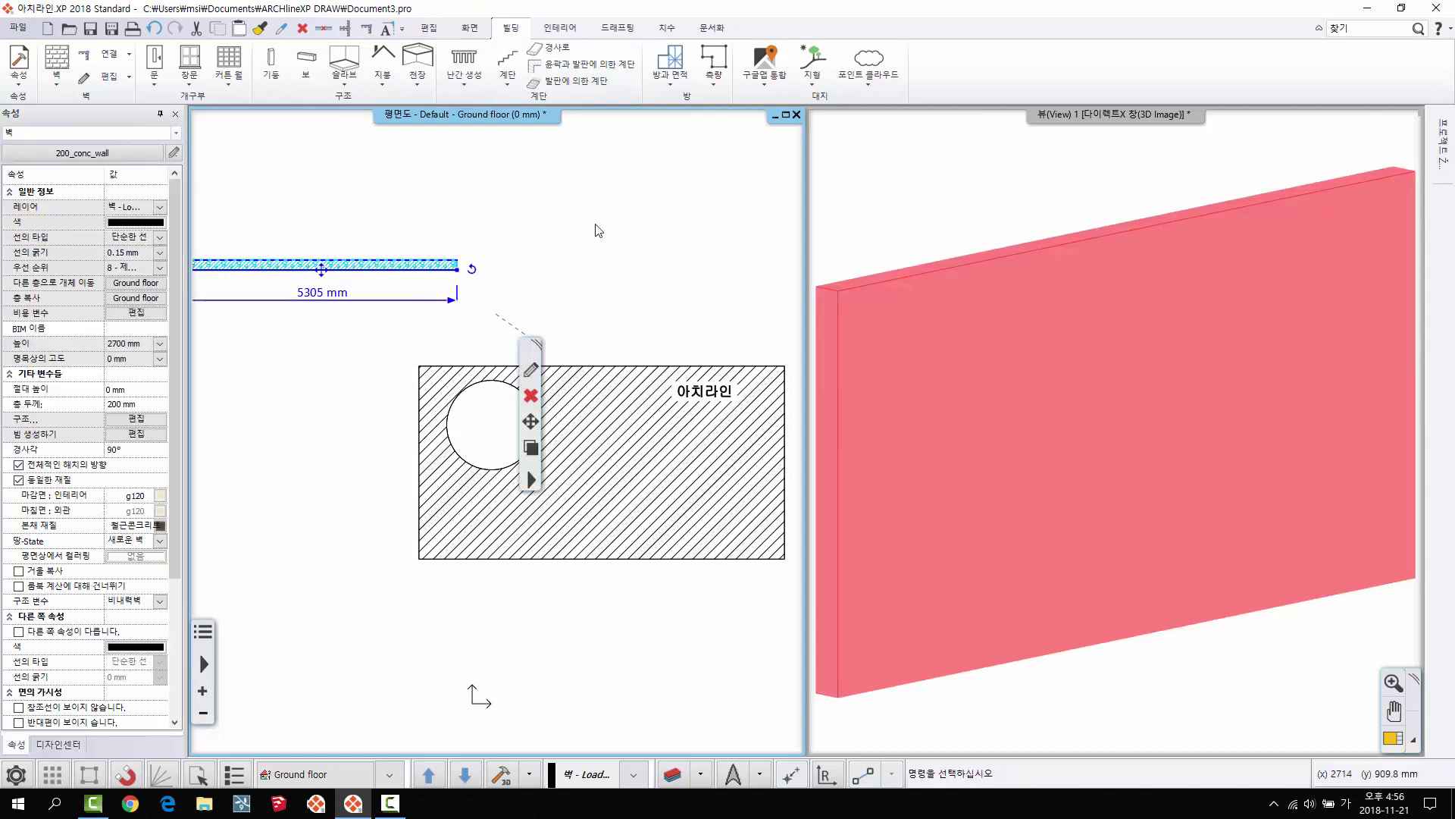
key(Escape)
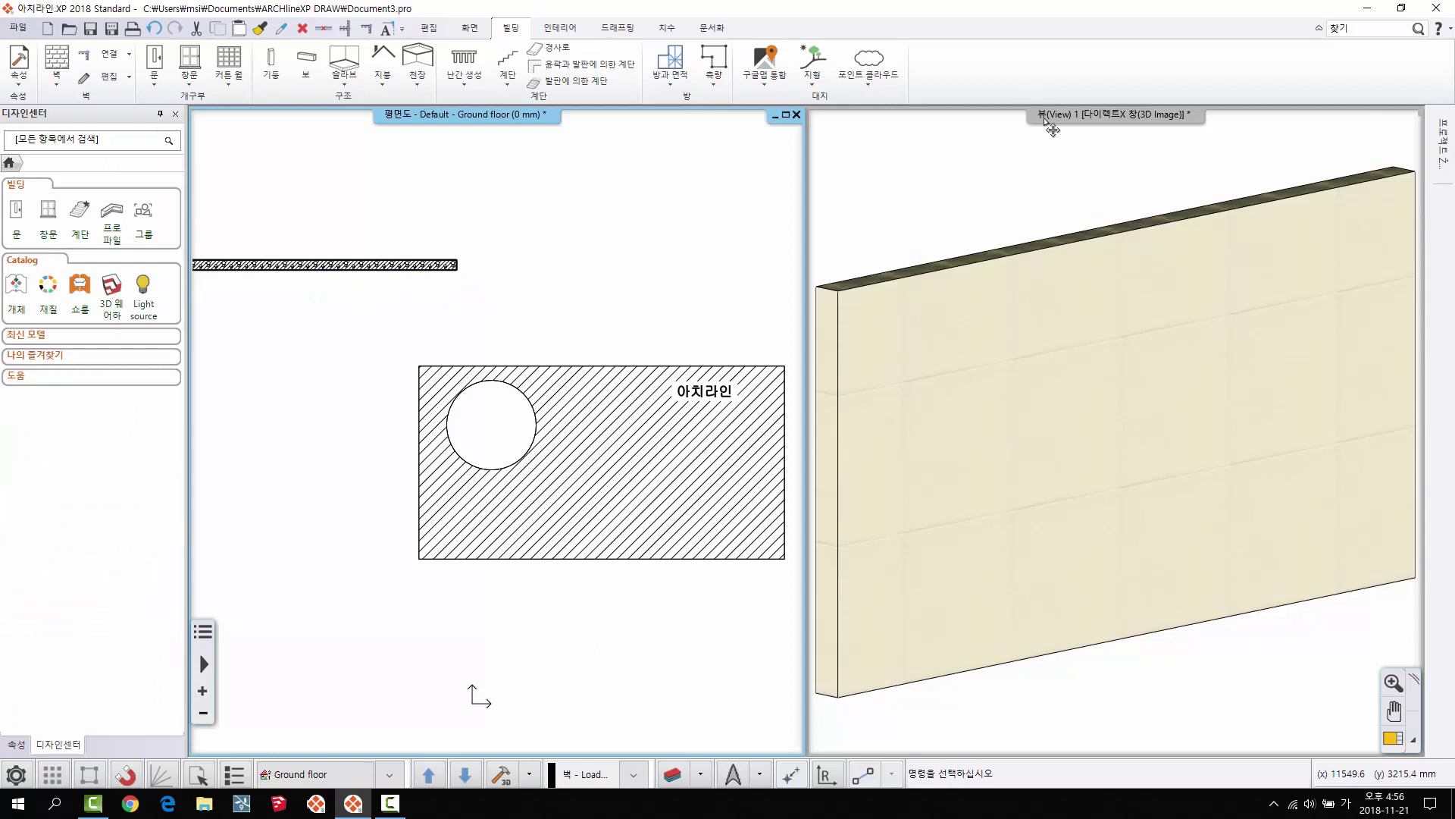
Step: Switch the 3D view of the wall from image to vector display (이미지 <-> 벡터 전환)
click(1016, 212)
scroll(1016, 216, down, 2)
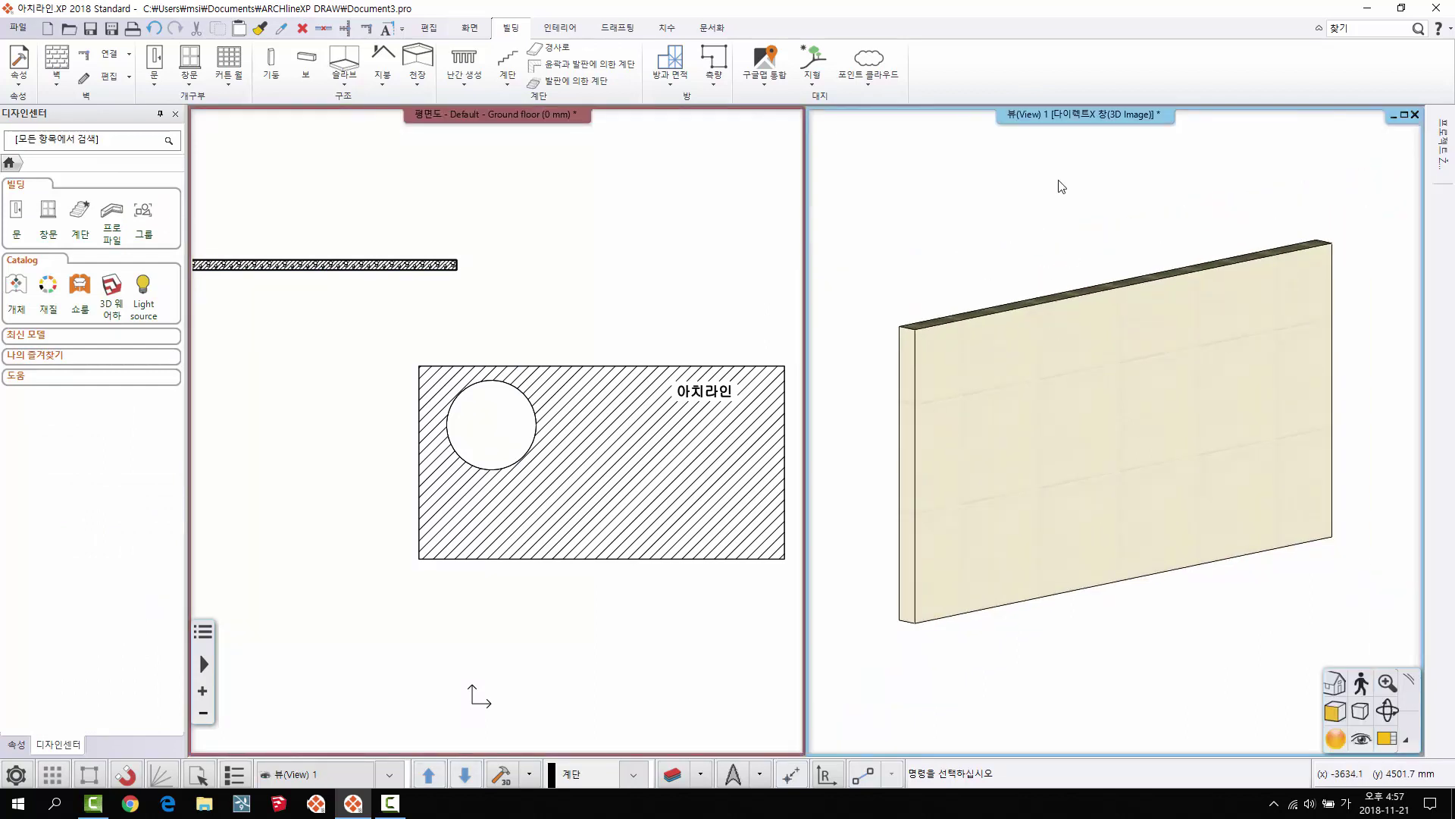
right_click(1040, 118)
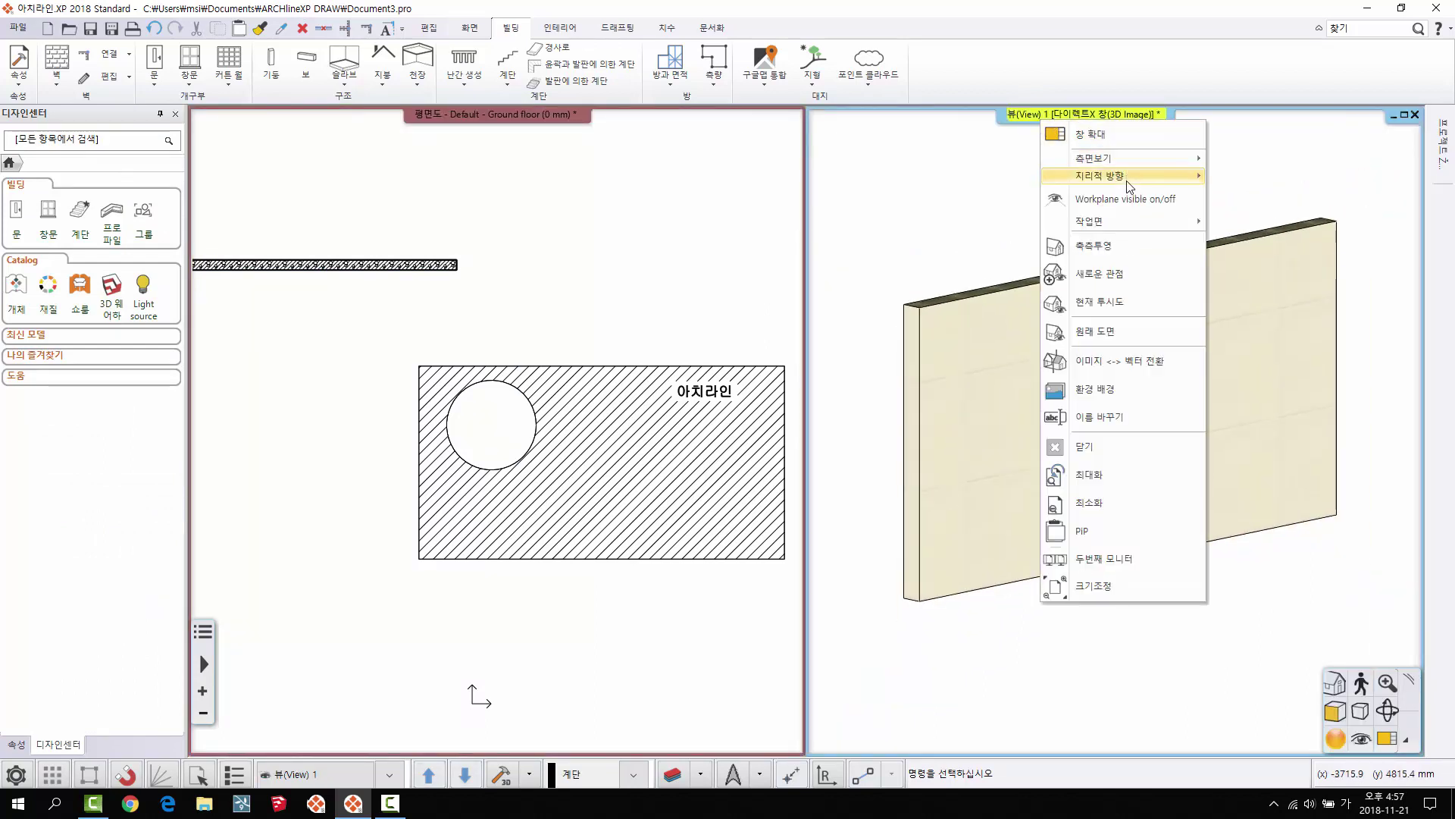
click(1134, 363)
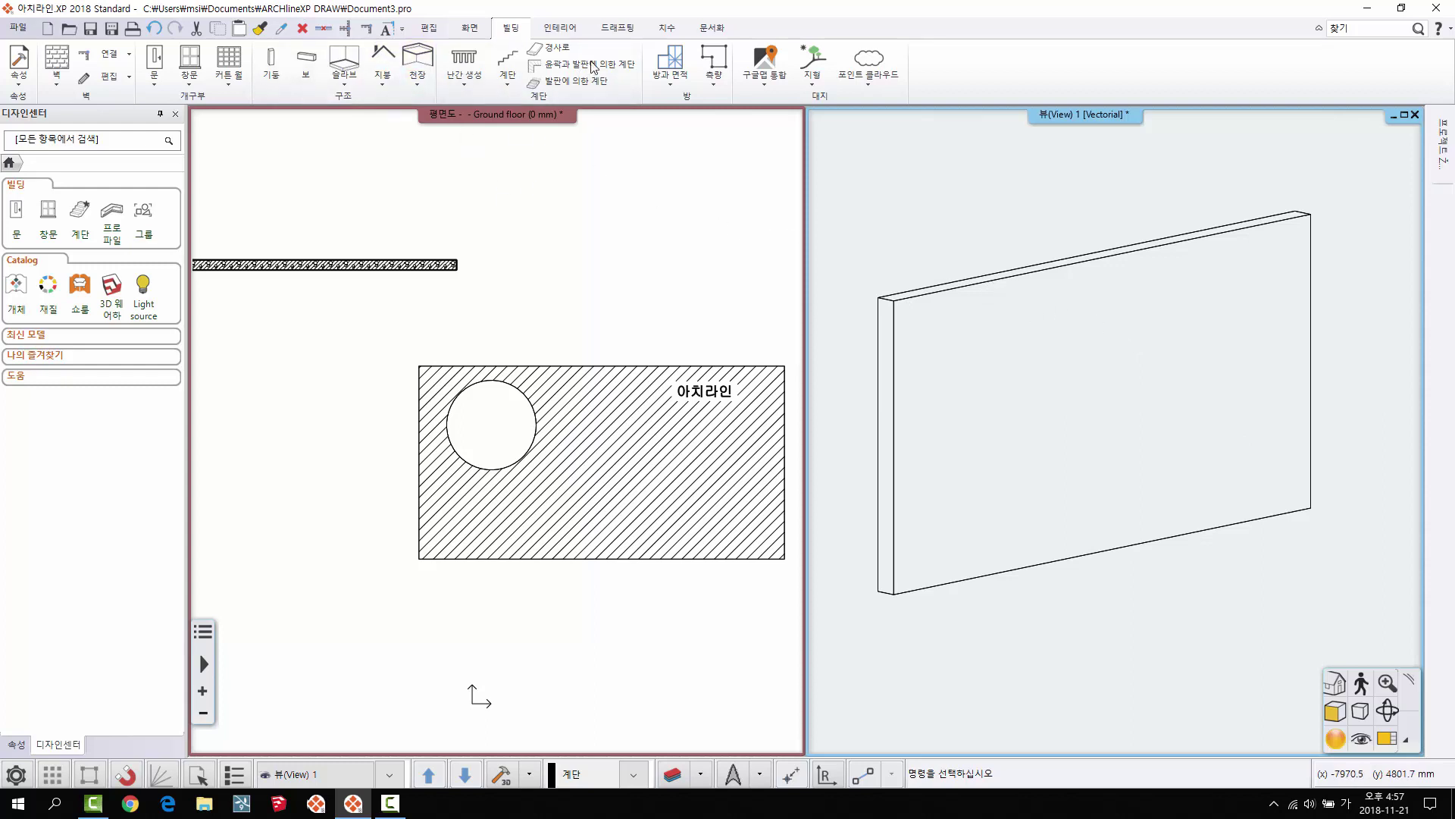
Step: Hatch the wall's large front face in the 3D view with the 3D point-pick method (해치 3D - 점 찍기), and undo it
click(624, 28)
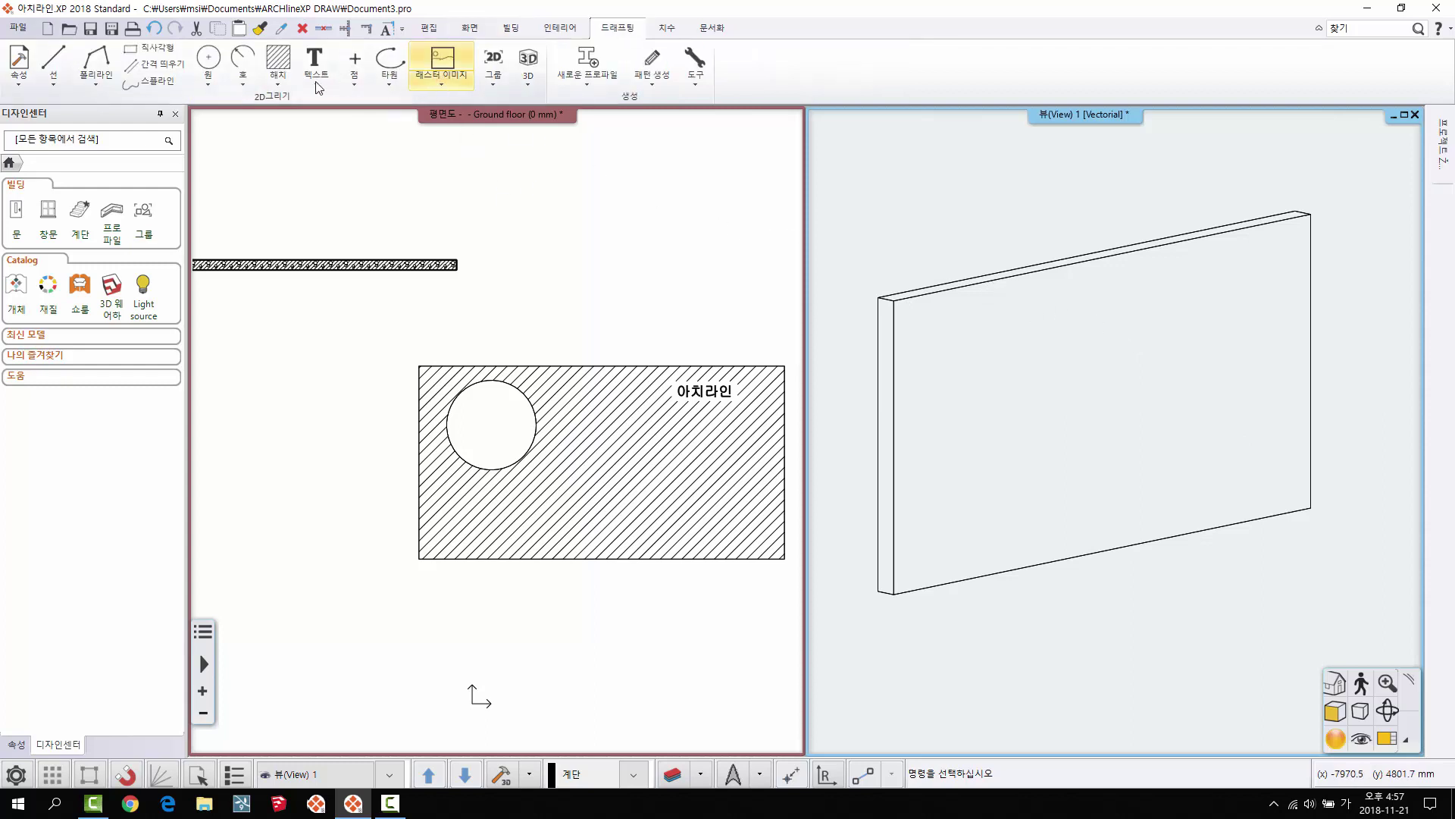
click(278, 82)
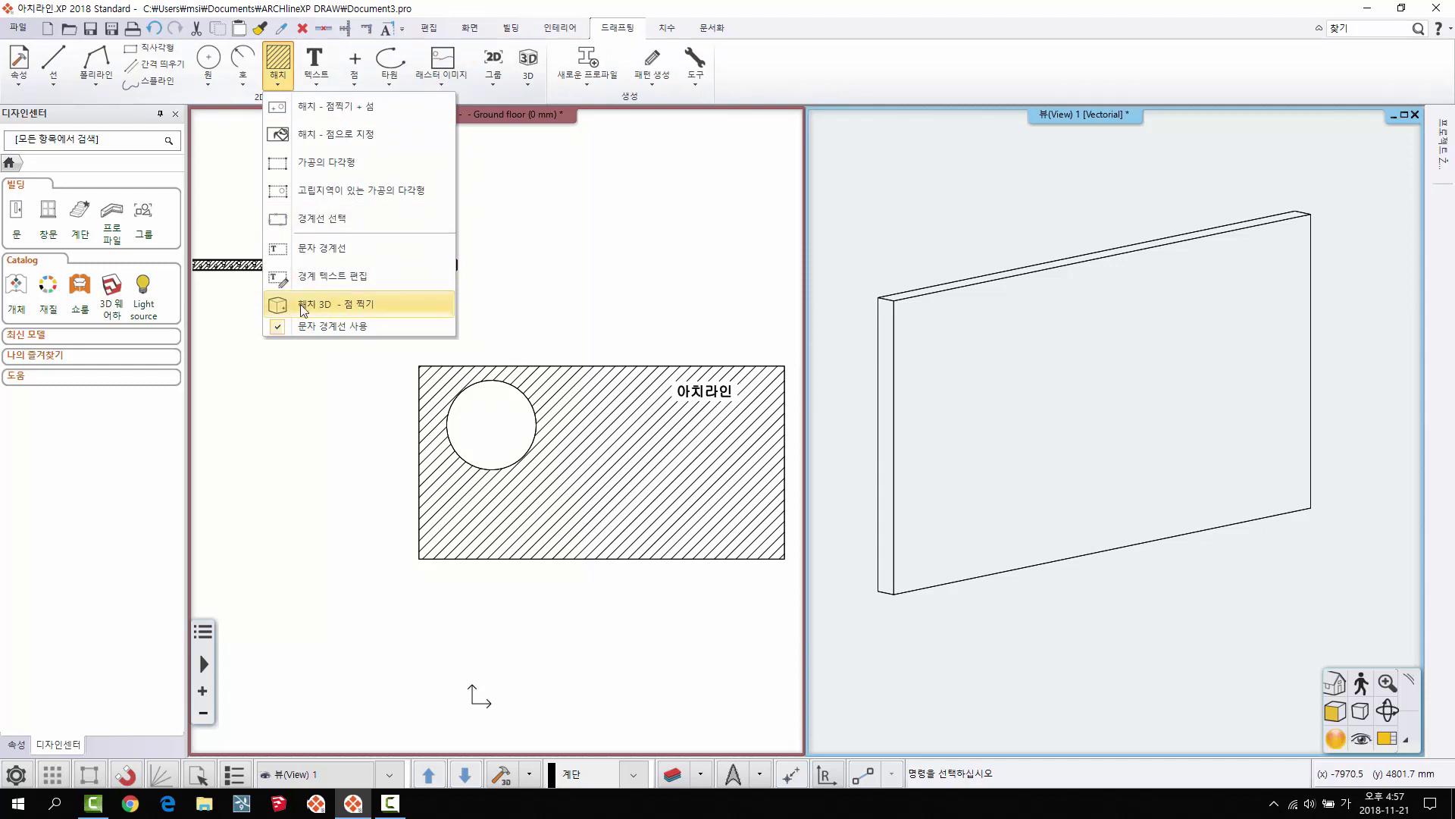
click(386, 318)
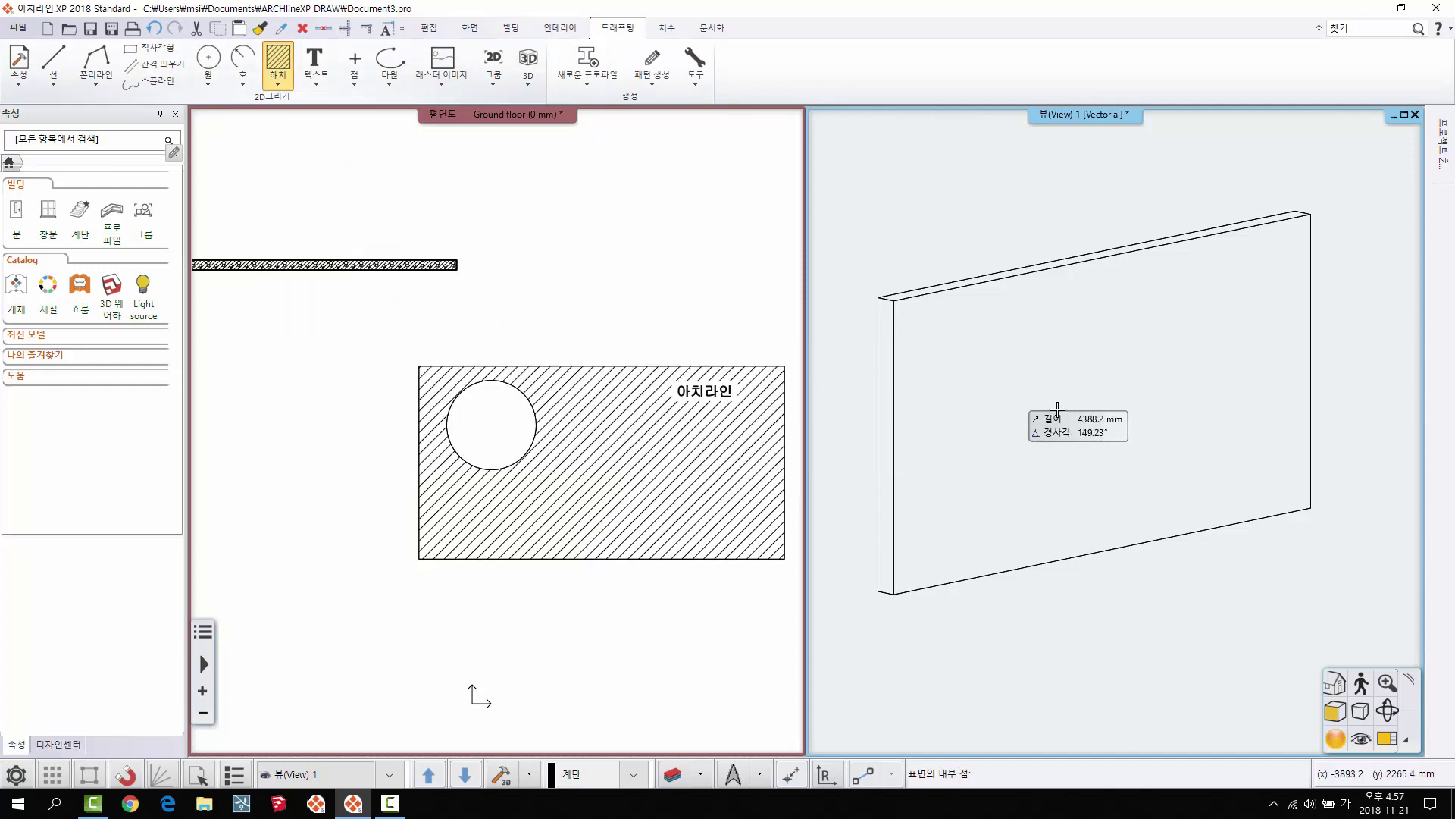
click(1112, 343)
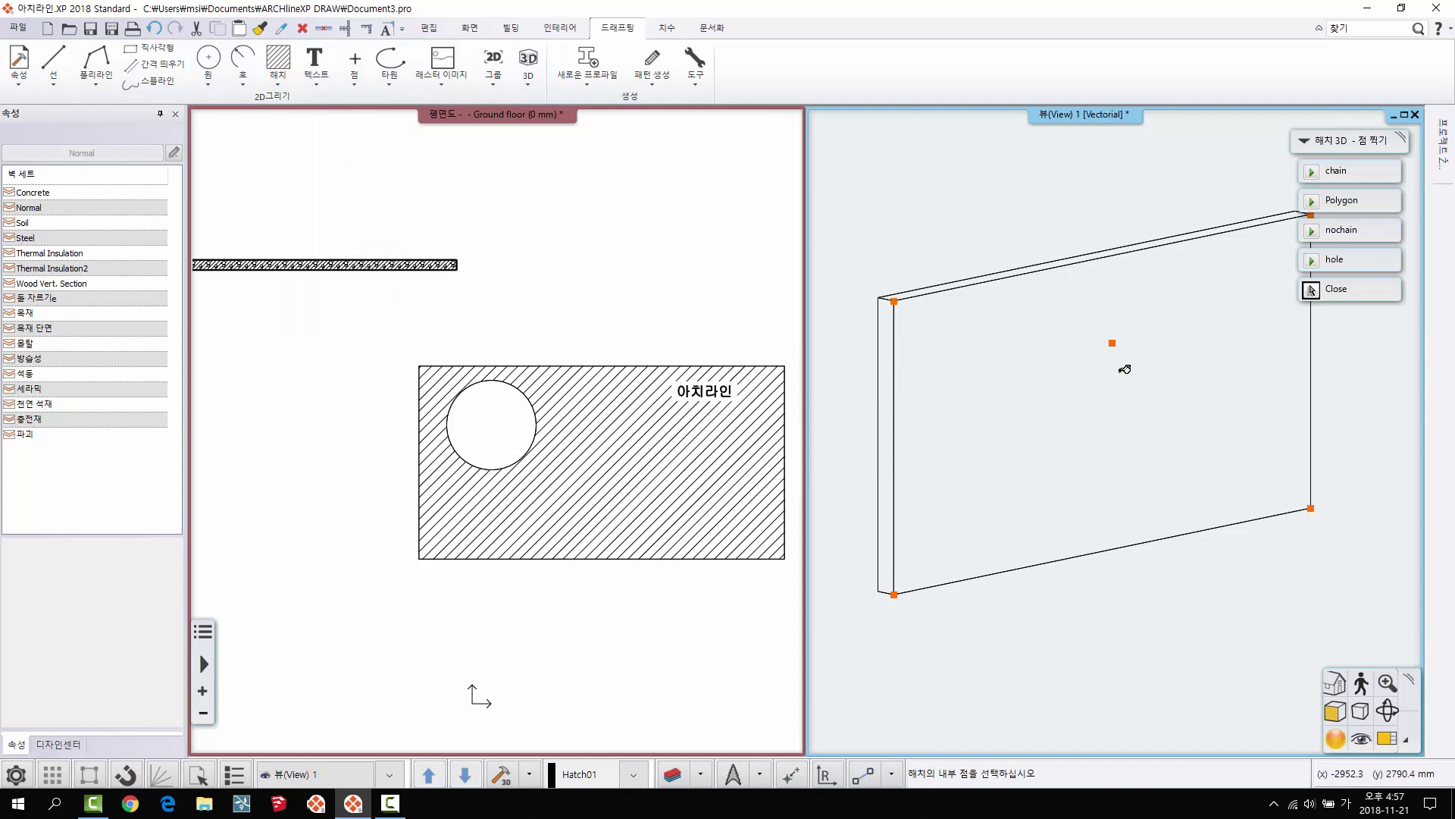
click(1100, 468)
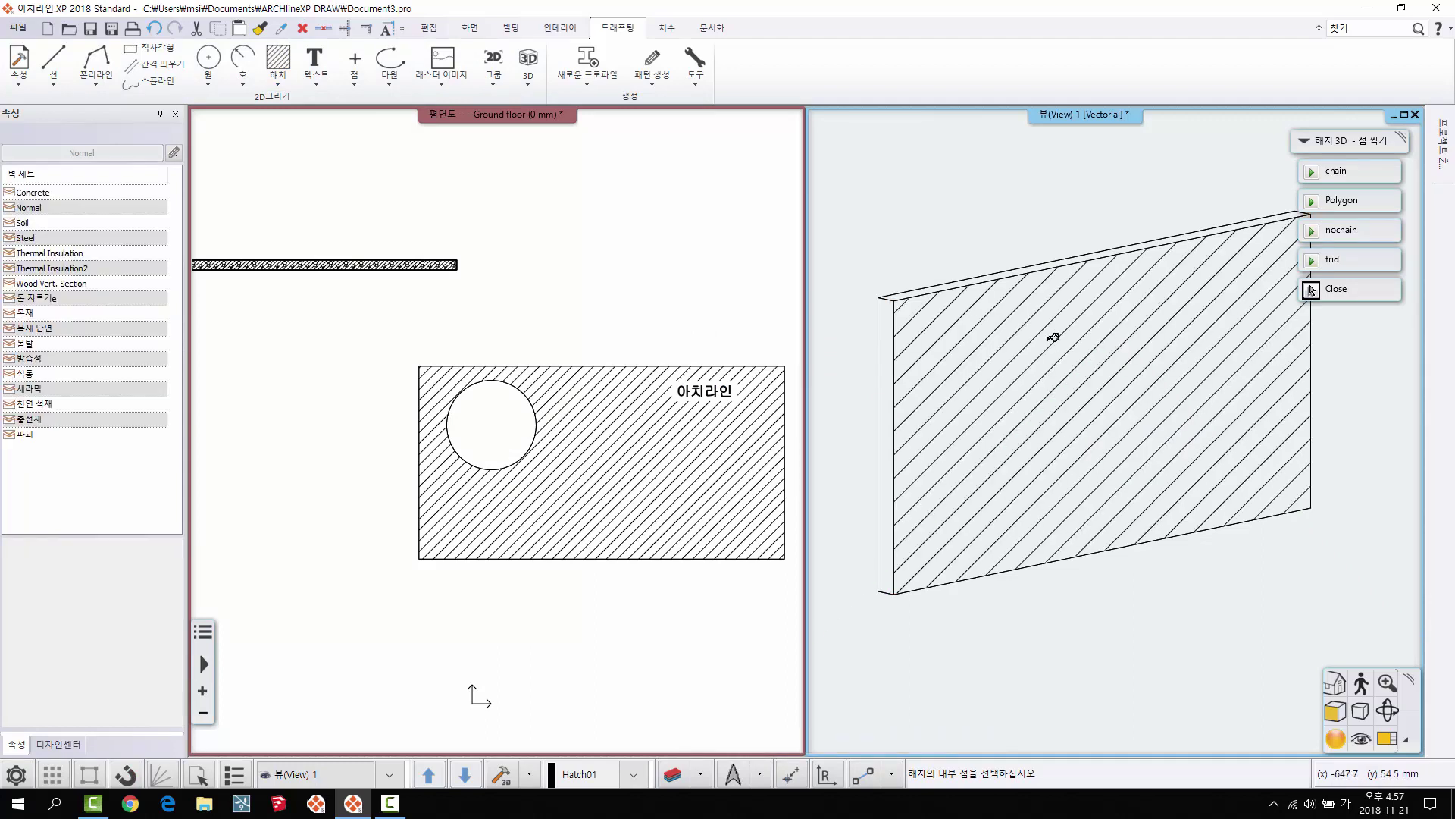
key(Escape)
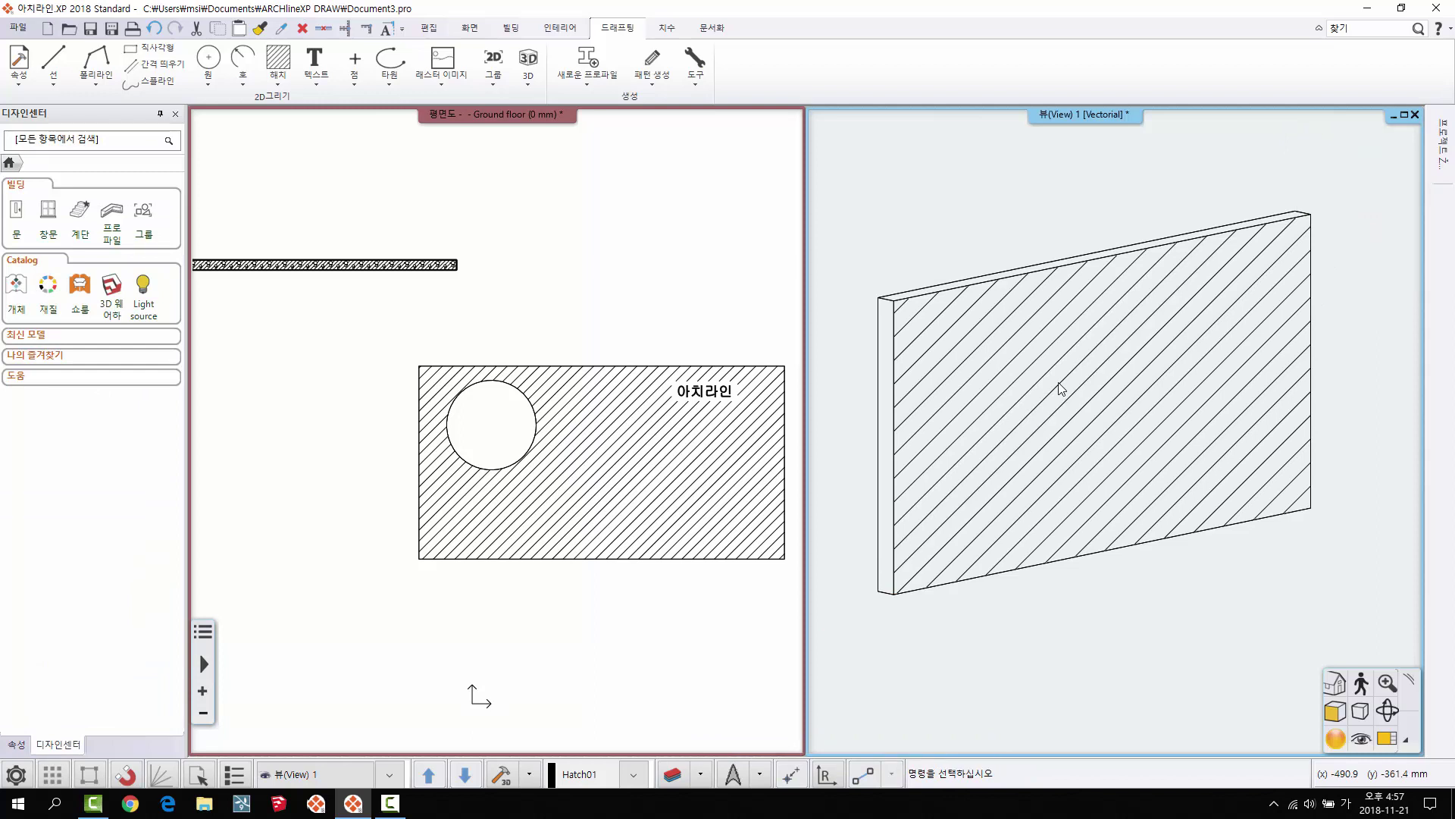
click(153, 27)
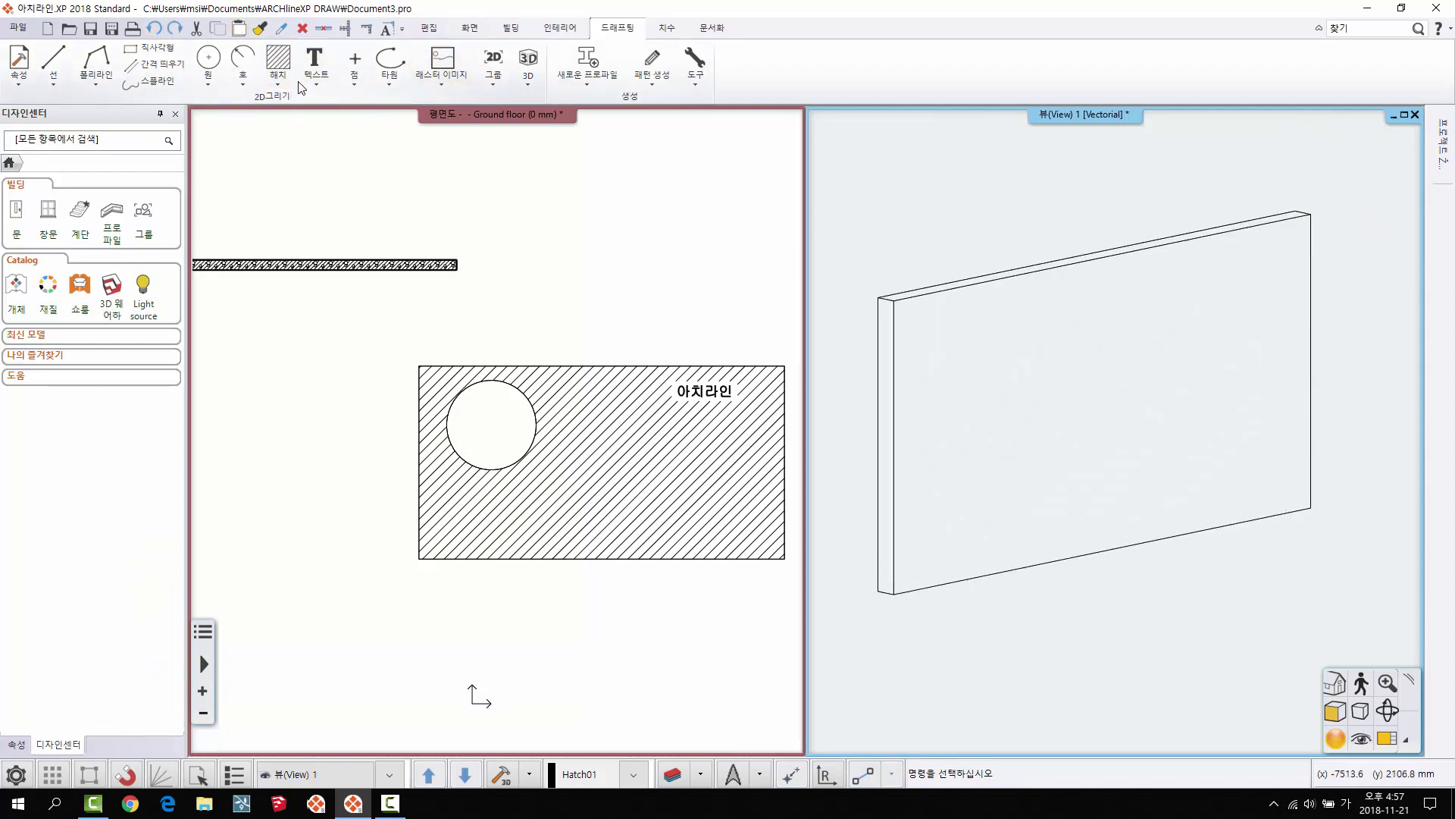
Step: Apply a 3D point-pick hatch with the Concrete pattern to the wall's large front face in the vector view
click(278, 82)
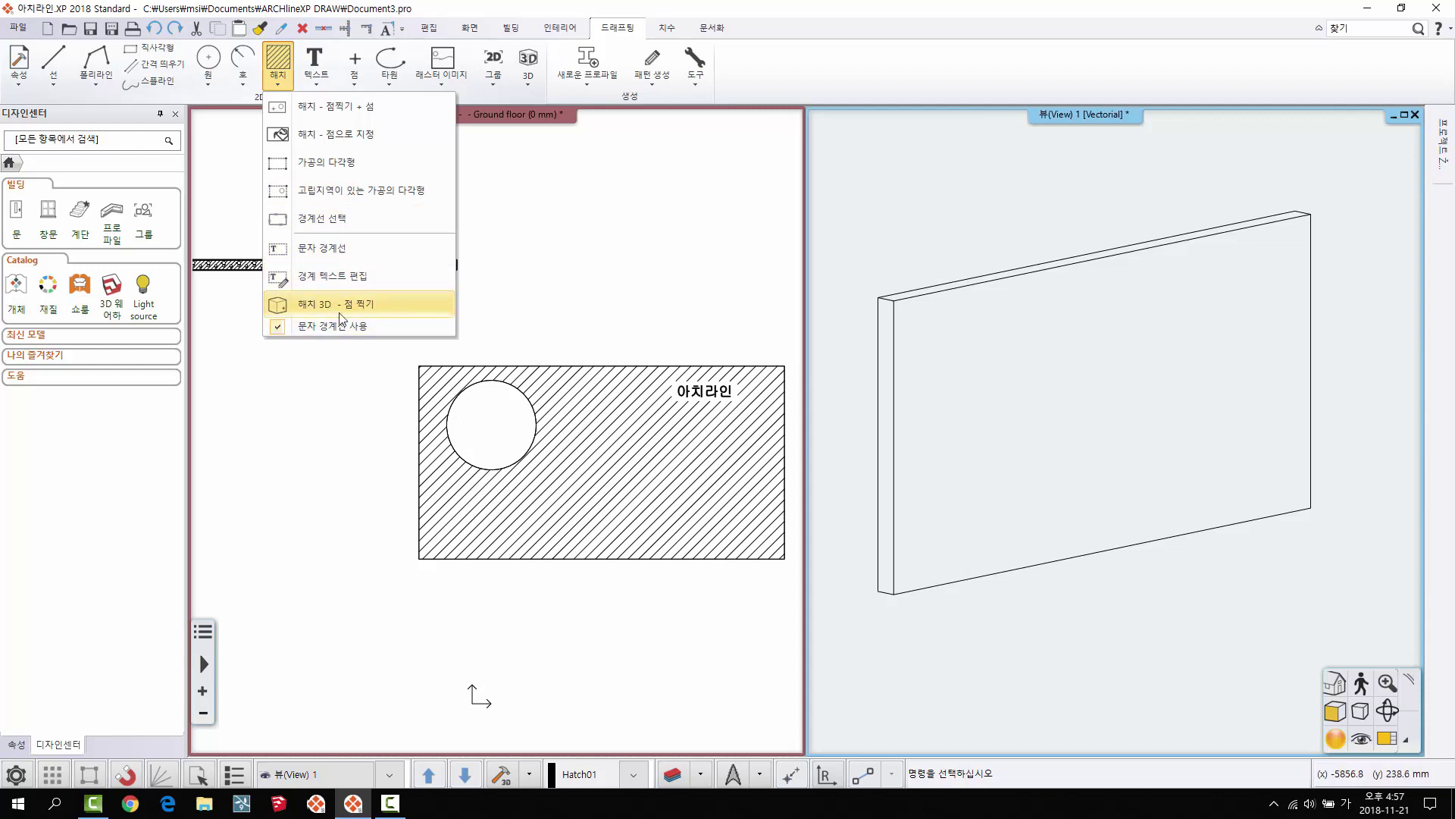
click(318, 304)
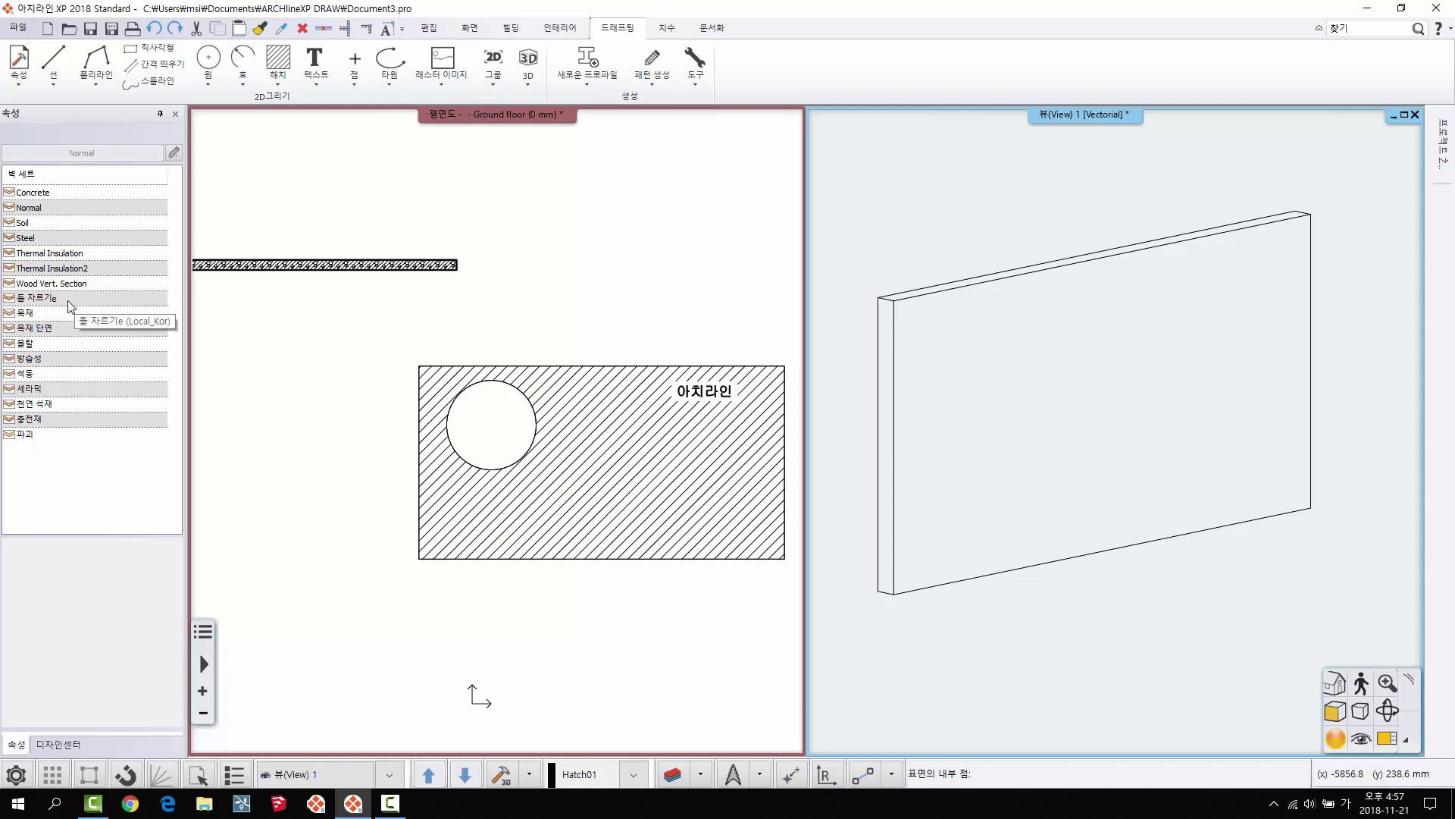
click(34, 192)
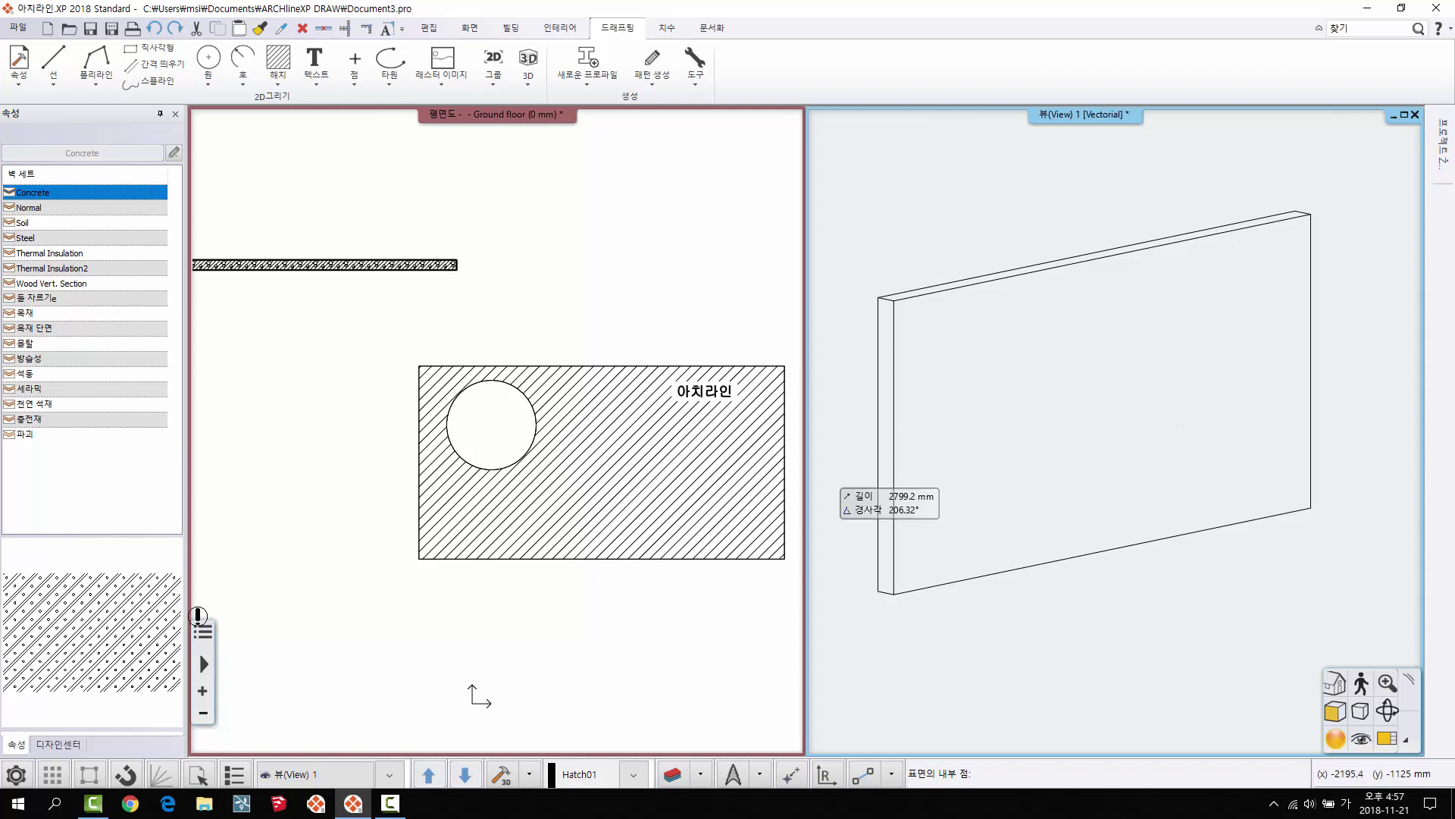
click(998, 393)
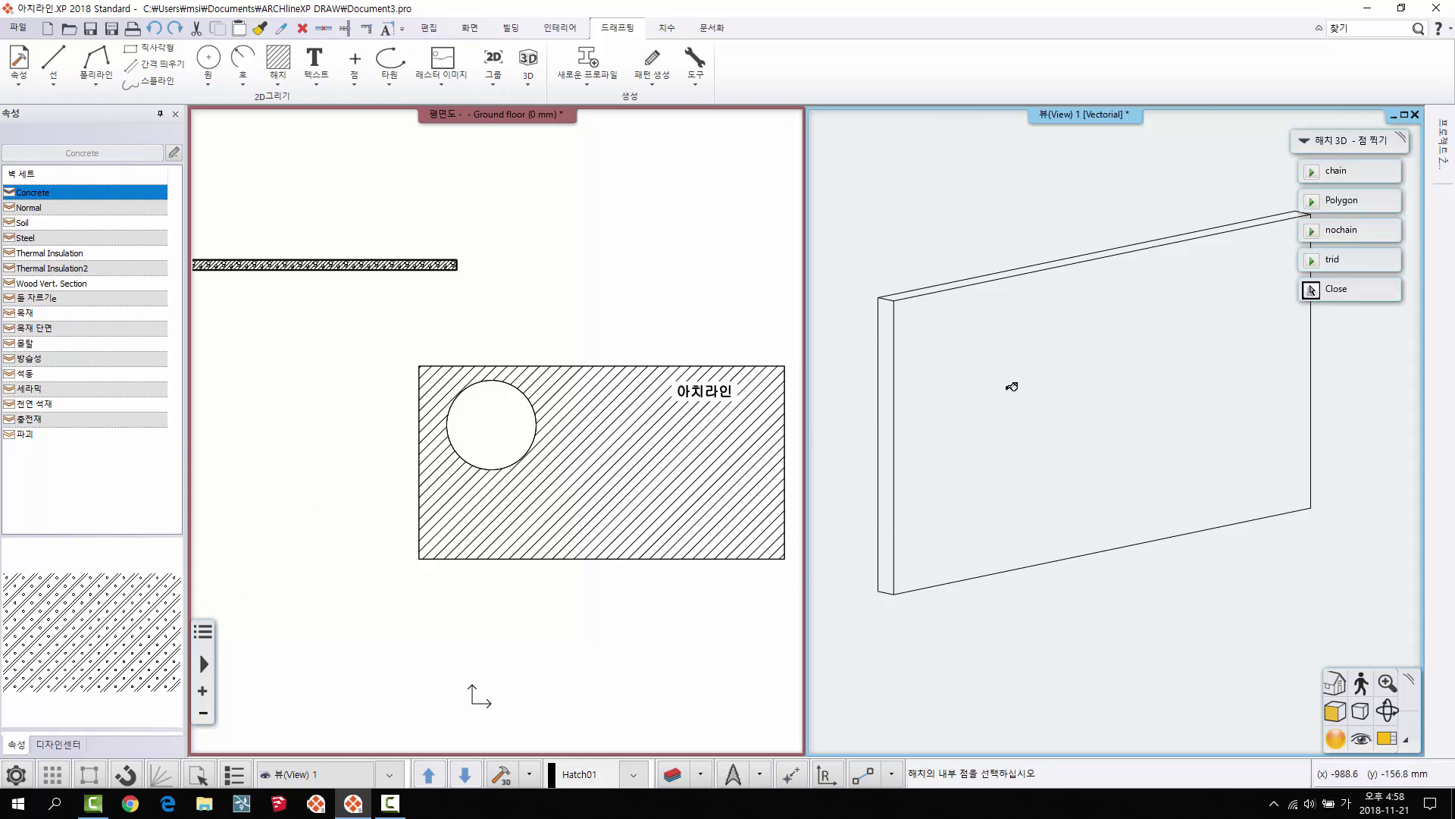
click(1111, 371)
click(1069, 390)
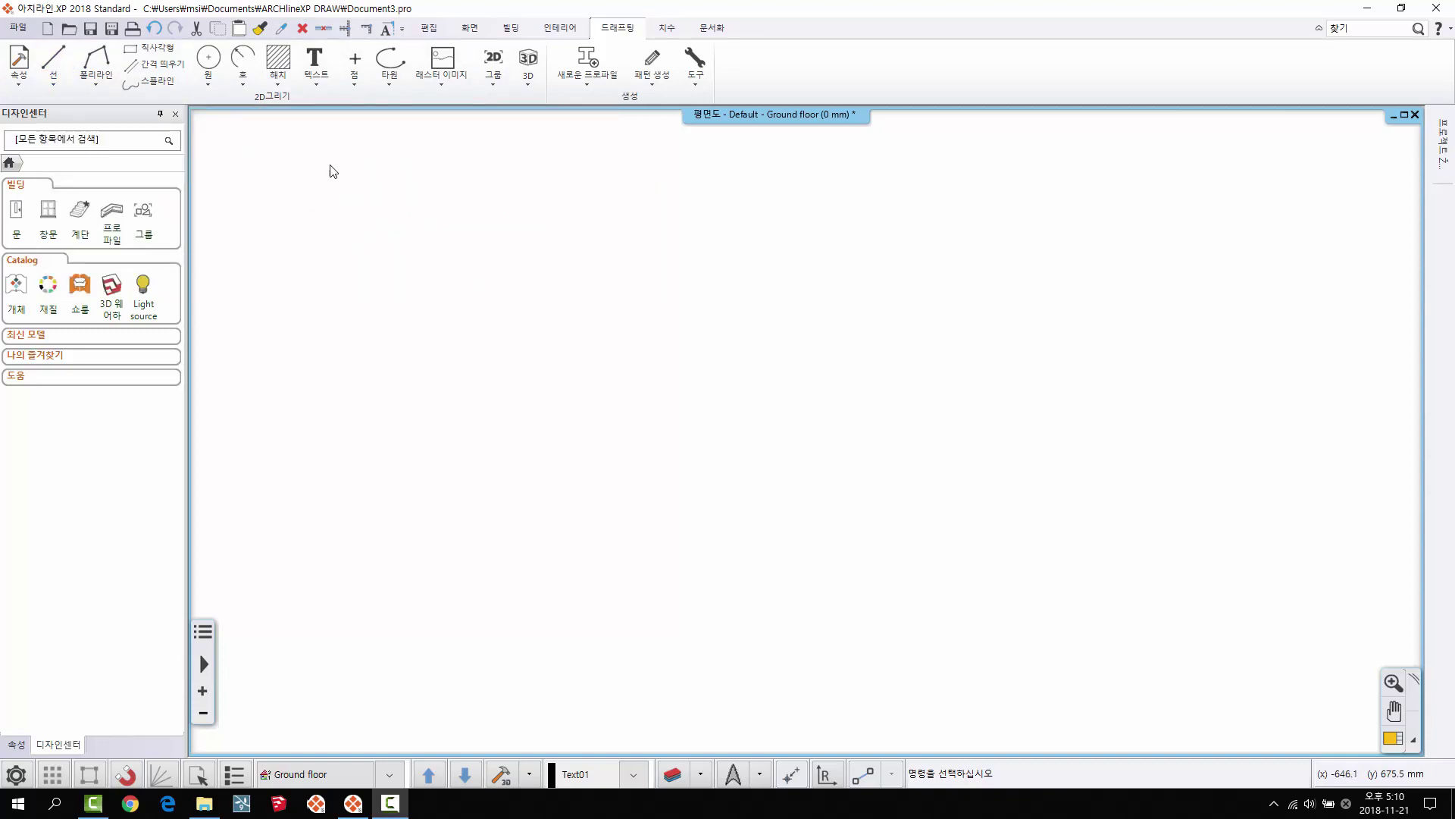
Step: Import the ASCII file hatch_pattern_00.asc from the desktop folder "3. 해치와 문자, 해치패턴 생성"
click(17, 27)
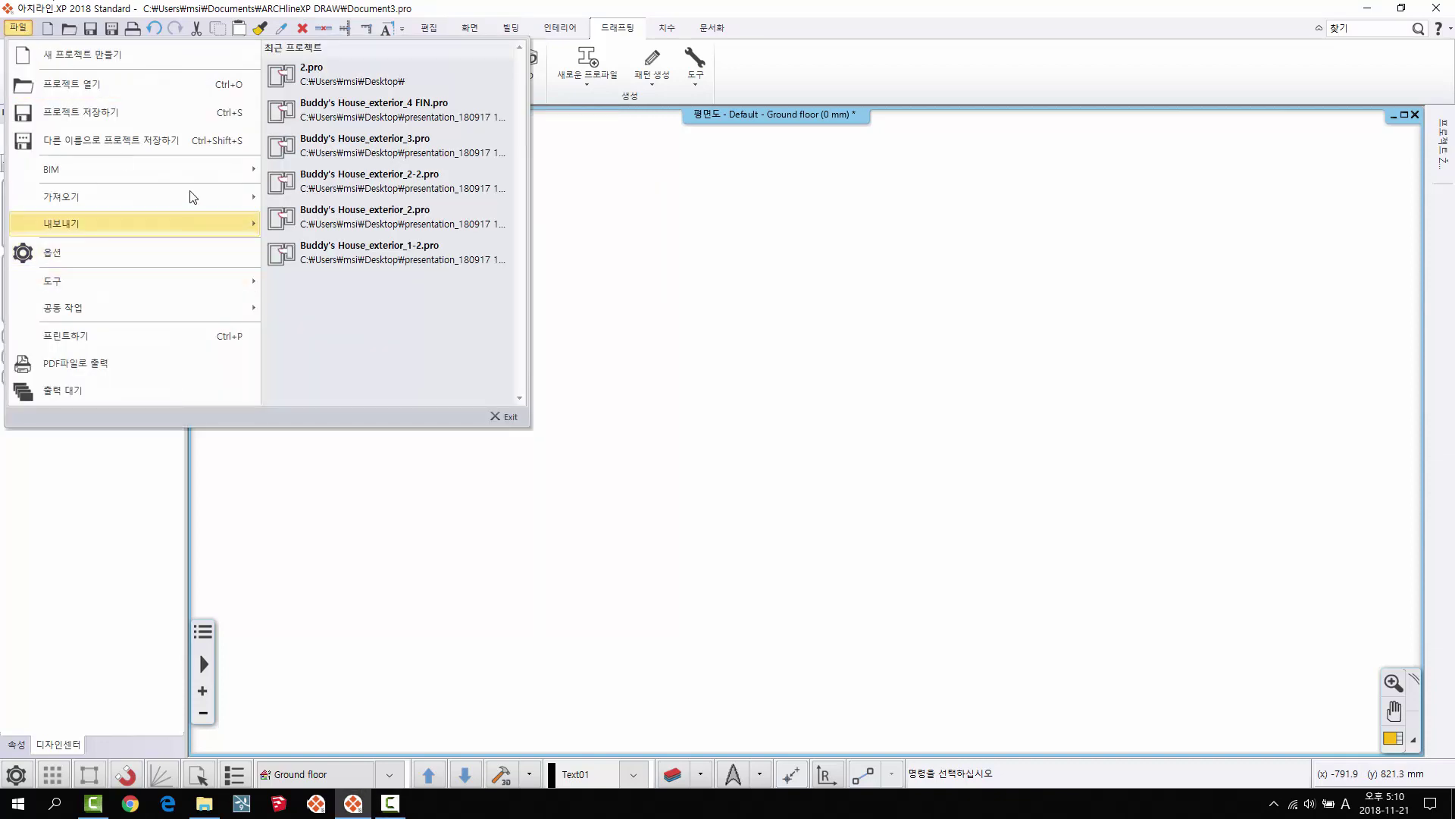
mouse_move(189, 195)
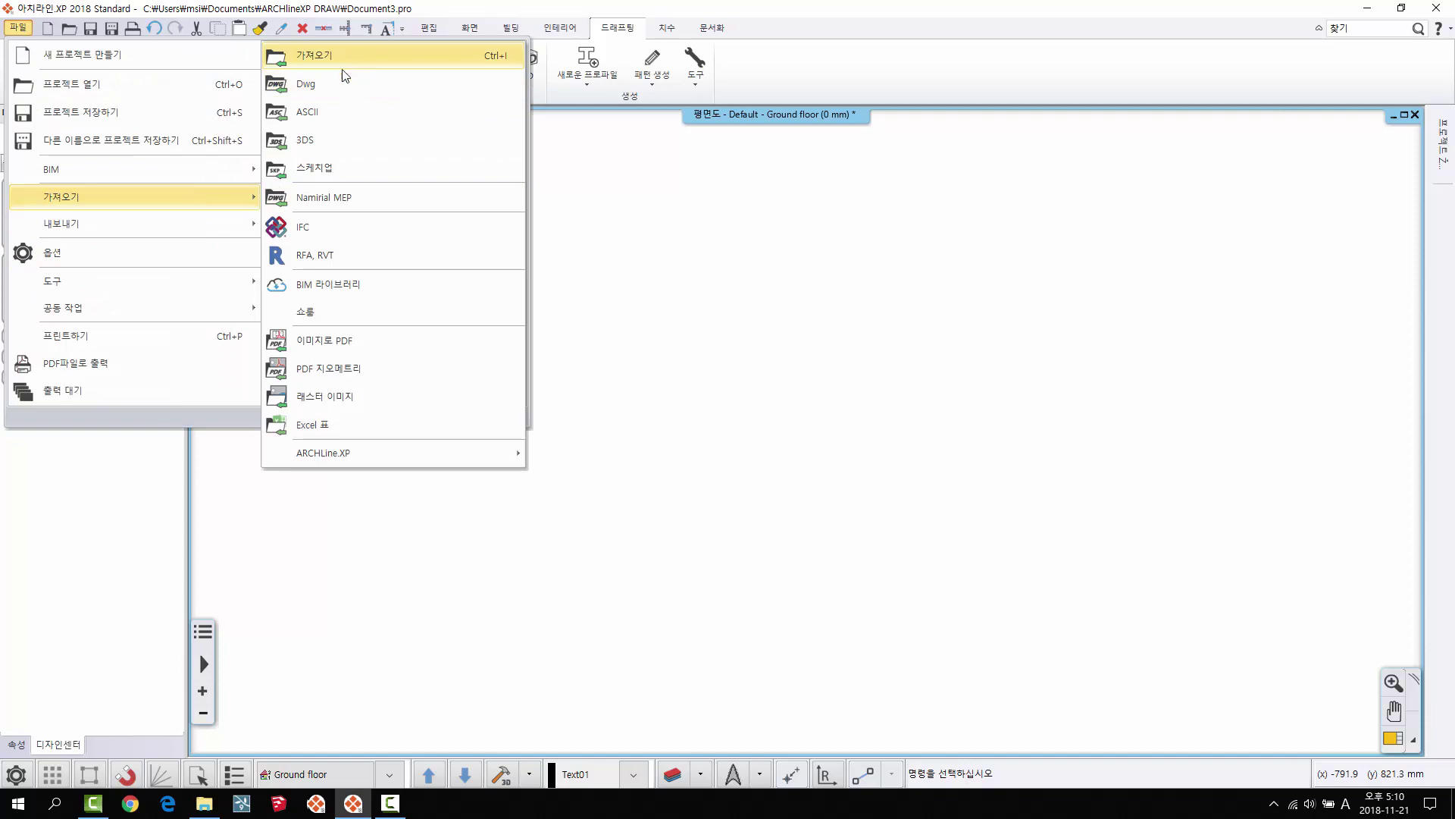
click(341, 111)
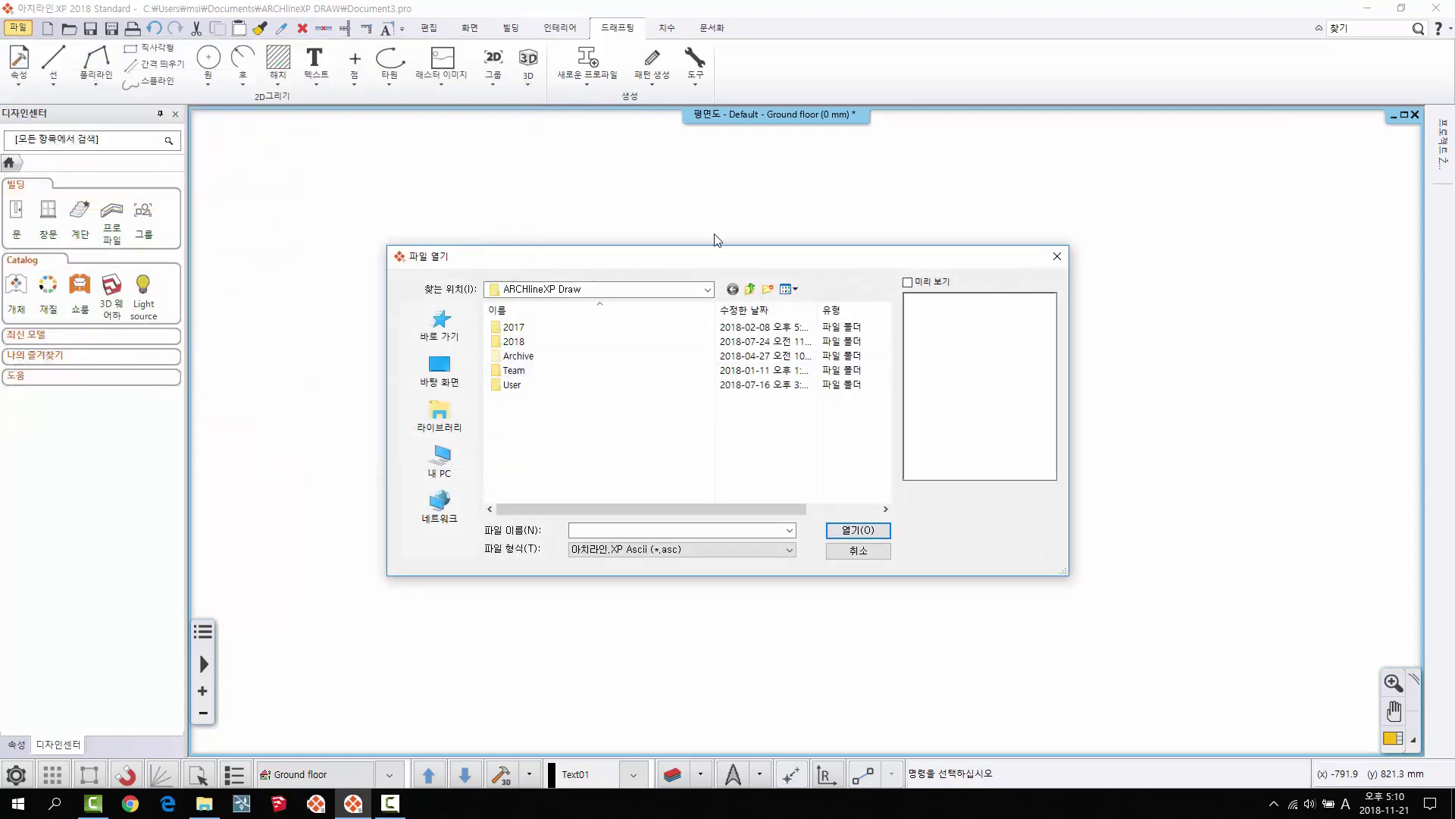
click(440, 372)
drag(888, 385, 885, 447)
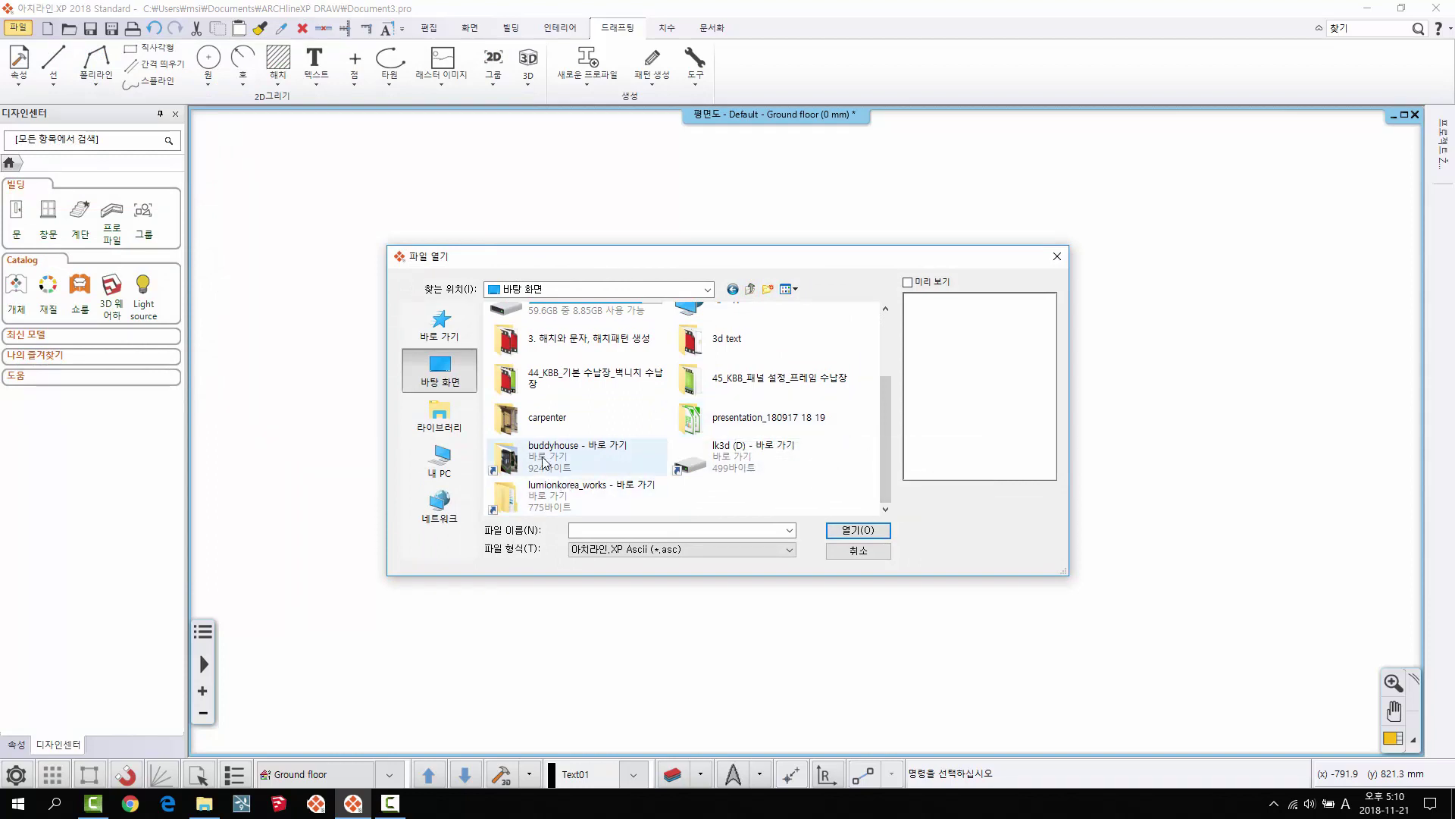
double_click(573, 342)
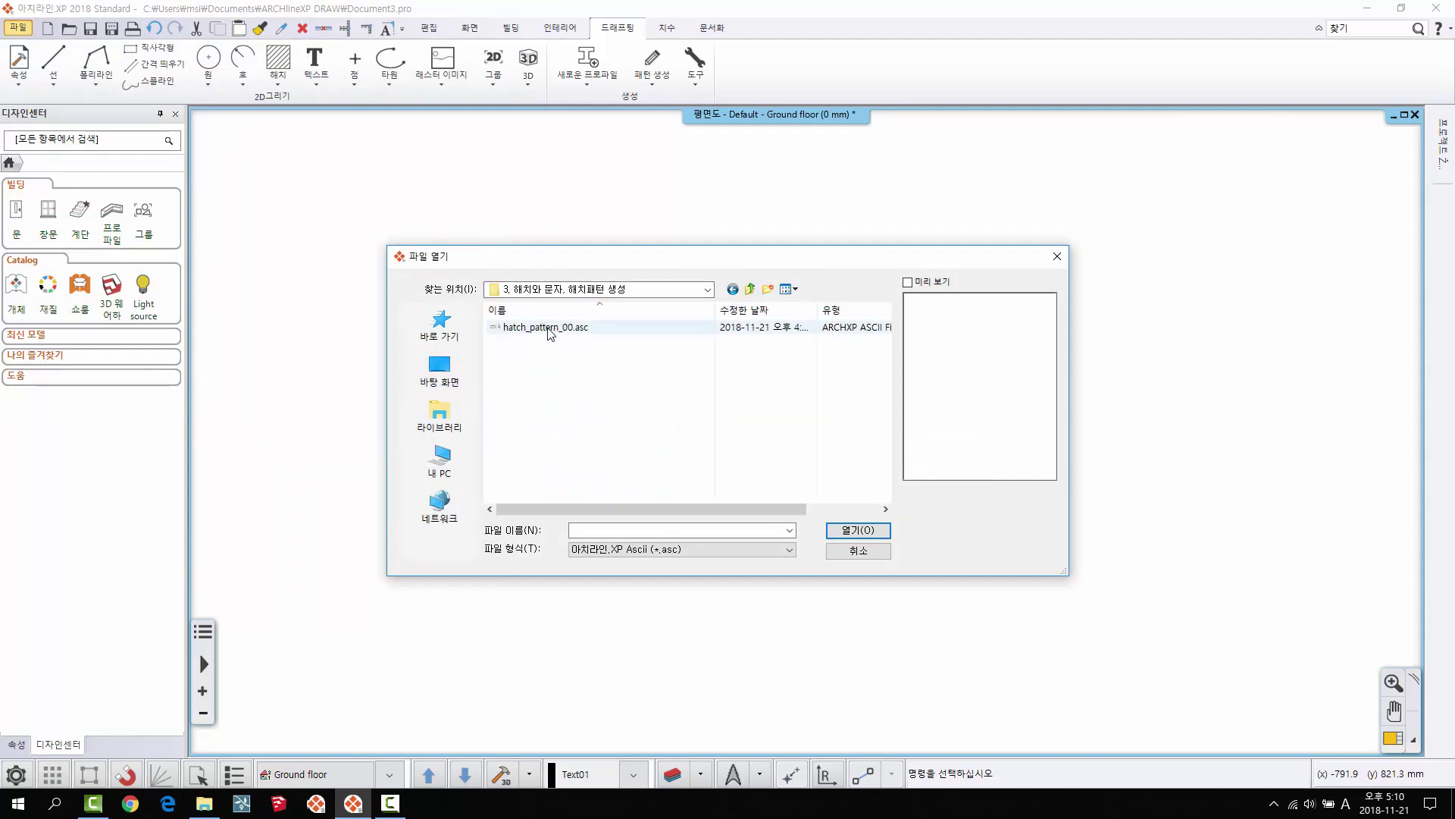
click(810, 327)
click(850, 530)
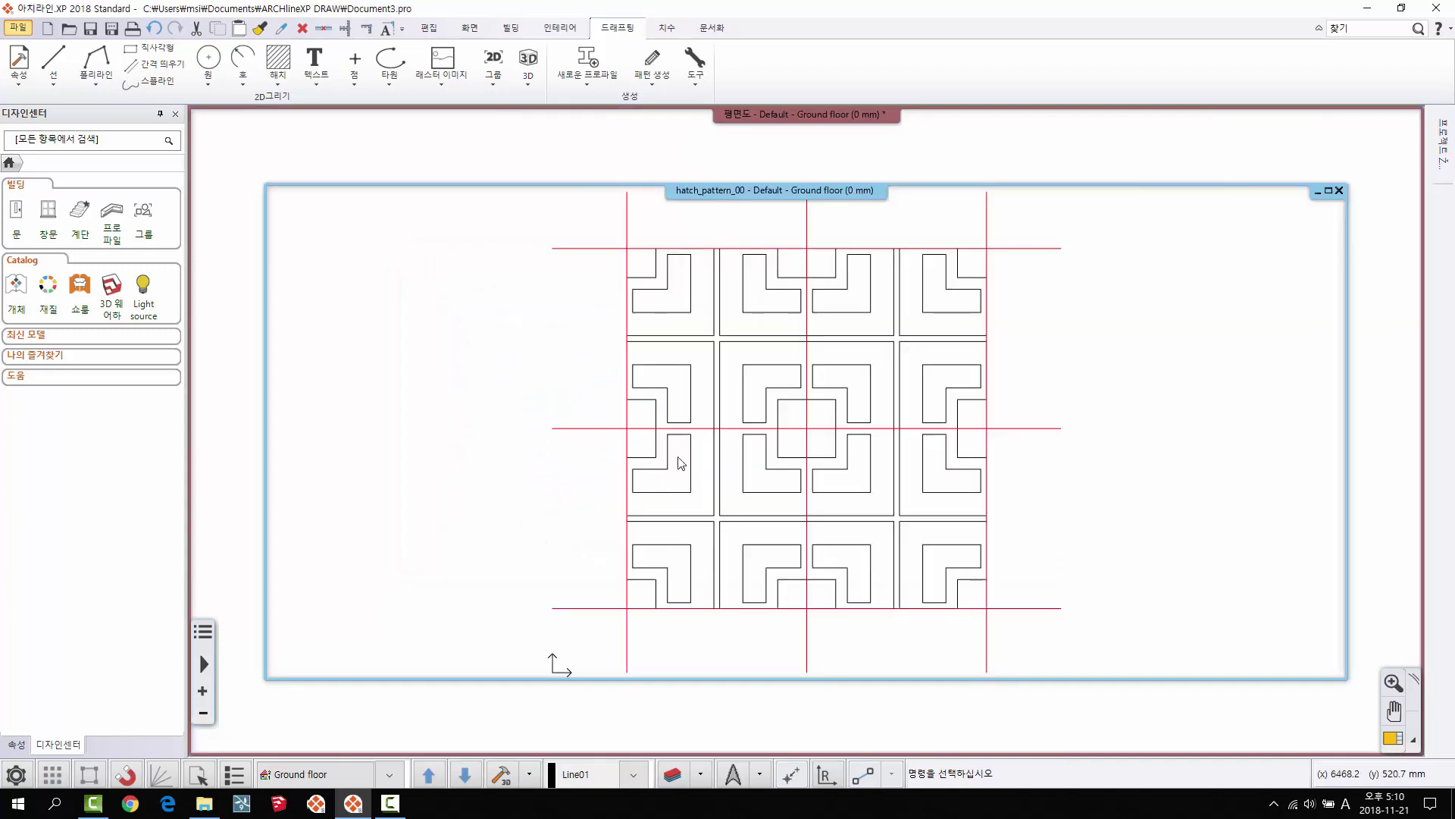
Step: Select the imported lattice motif to check its object type and properties, and clear the selection
scroll(342, 496, down, 2)
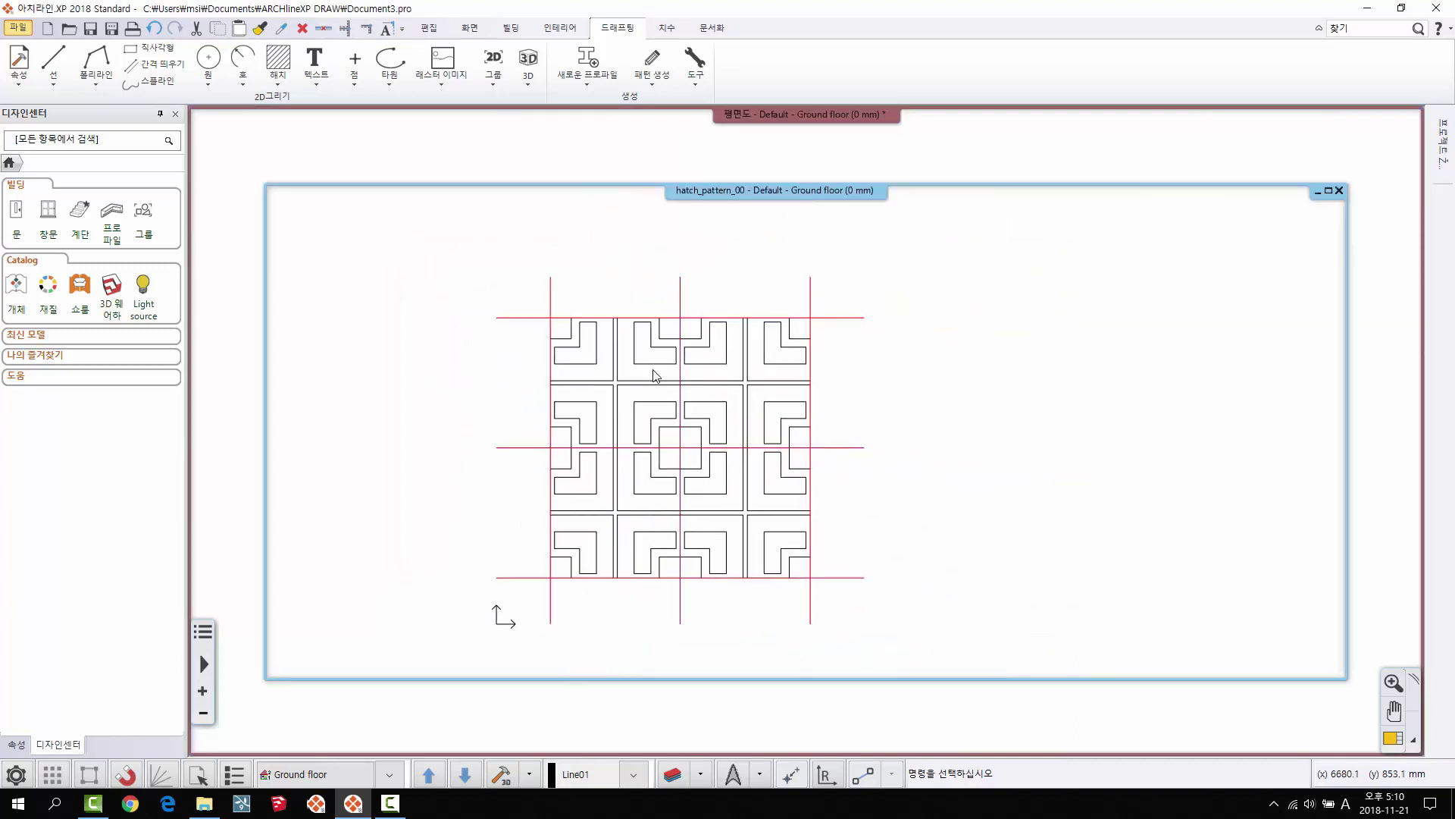
click(654, 371)
key(Escape)
click(639, 401)
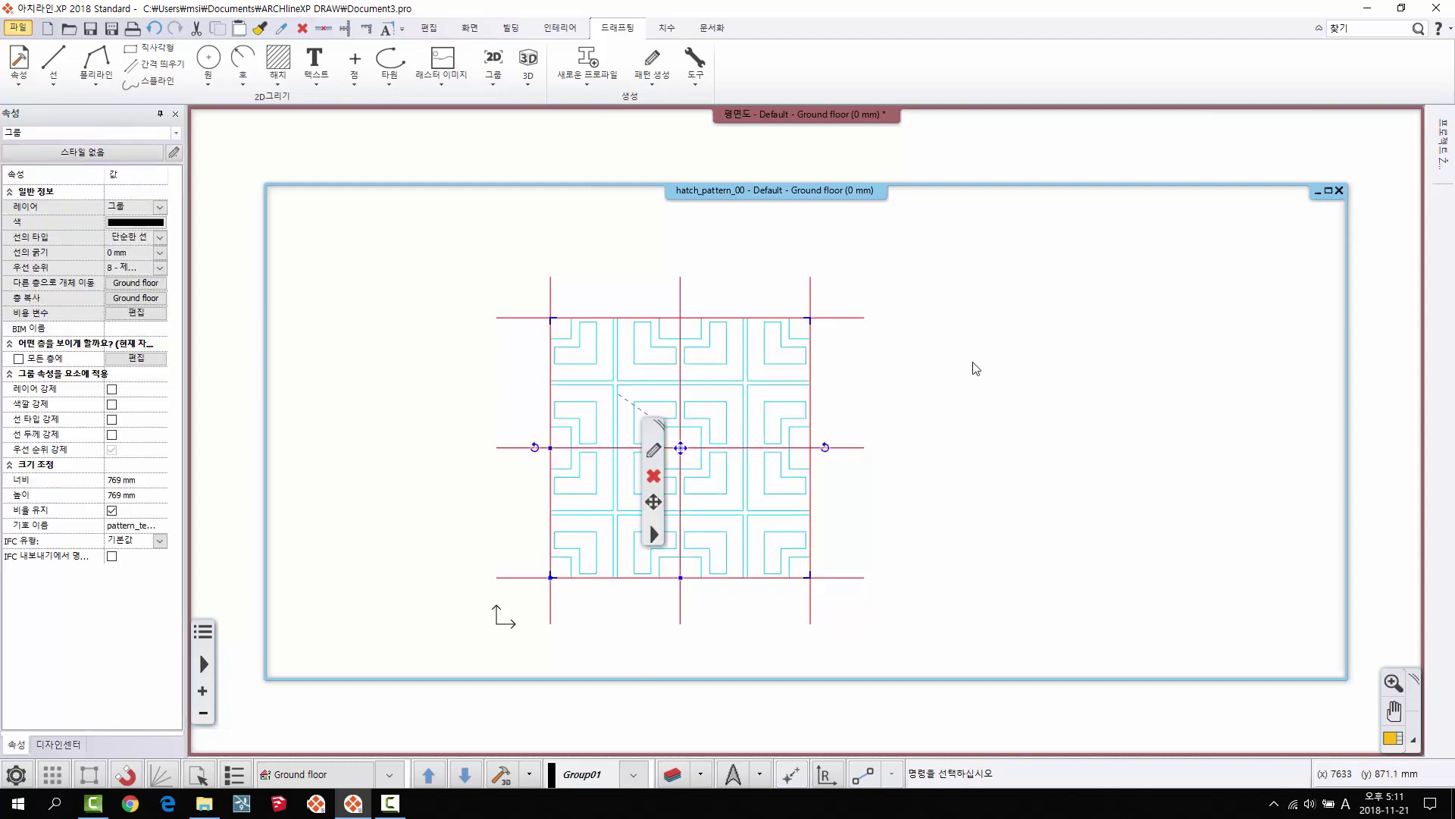
click(899, 408)
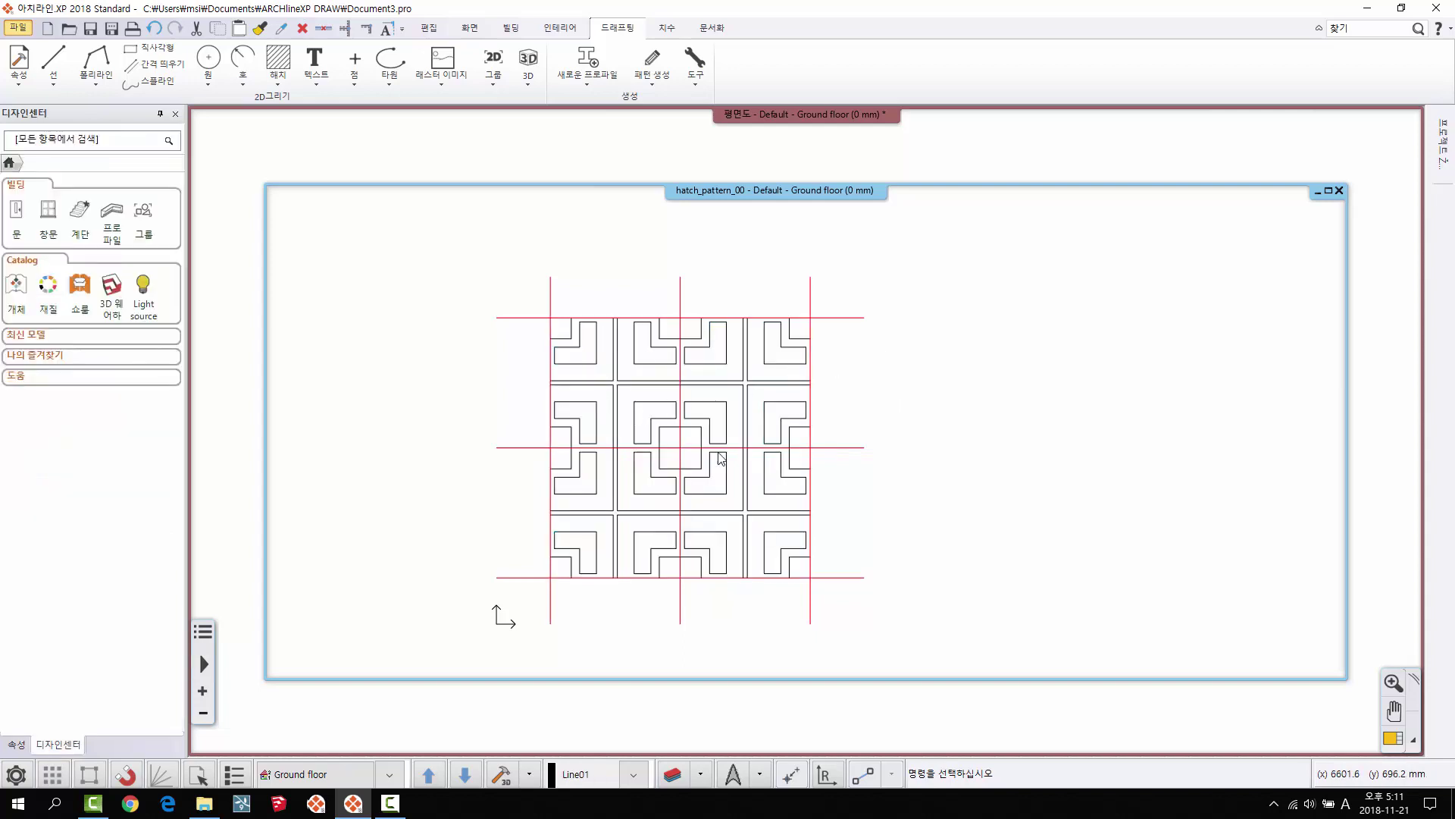
middle_drag(712, 492, 786, 505)
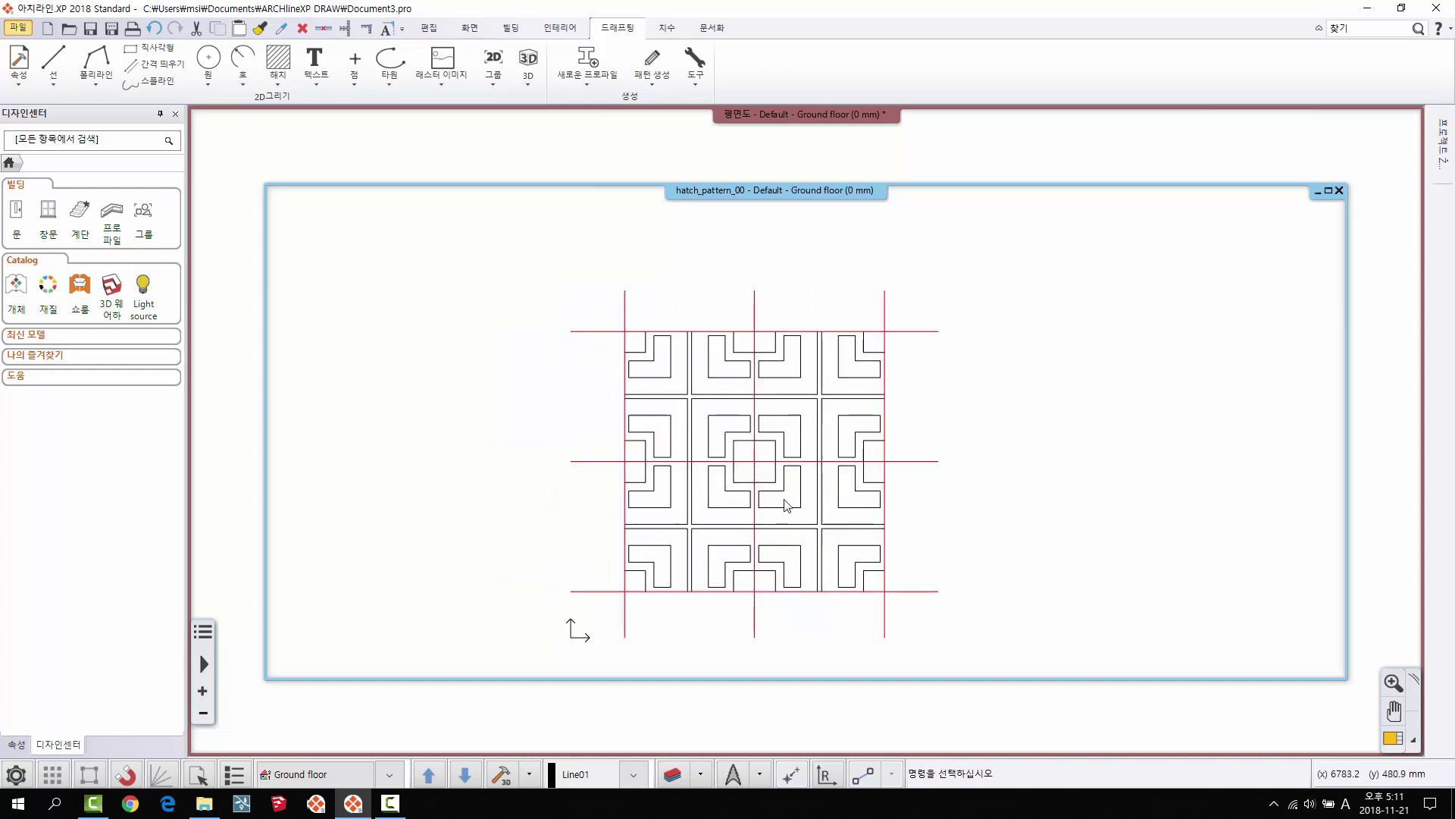
click(663, 88)
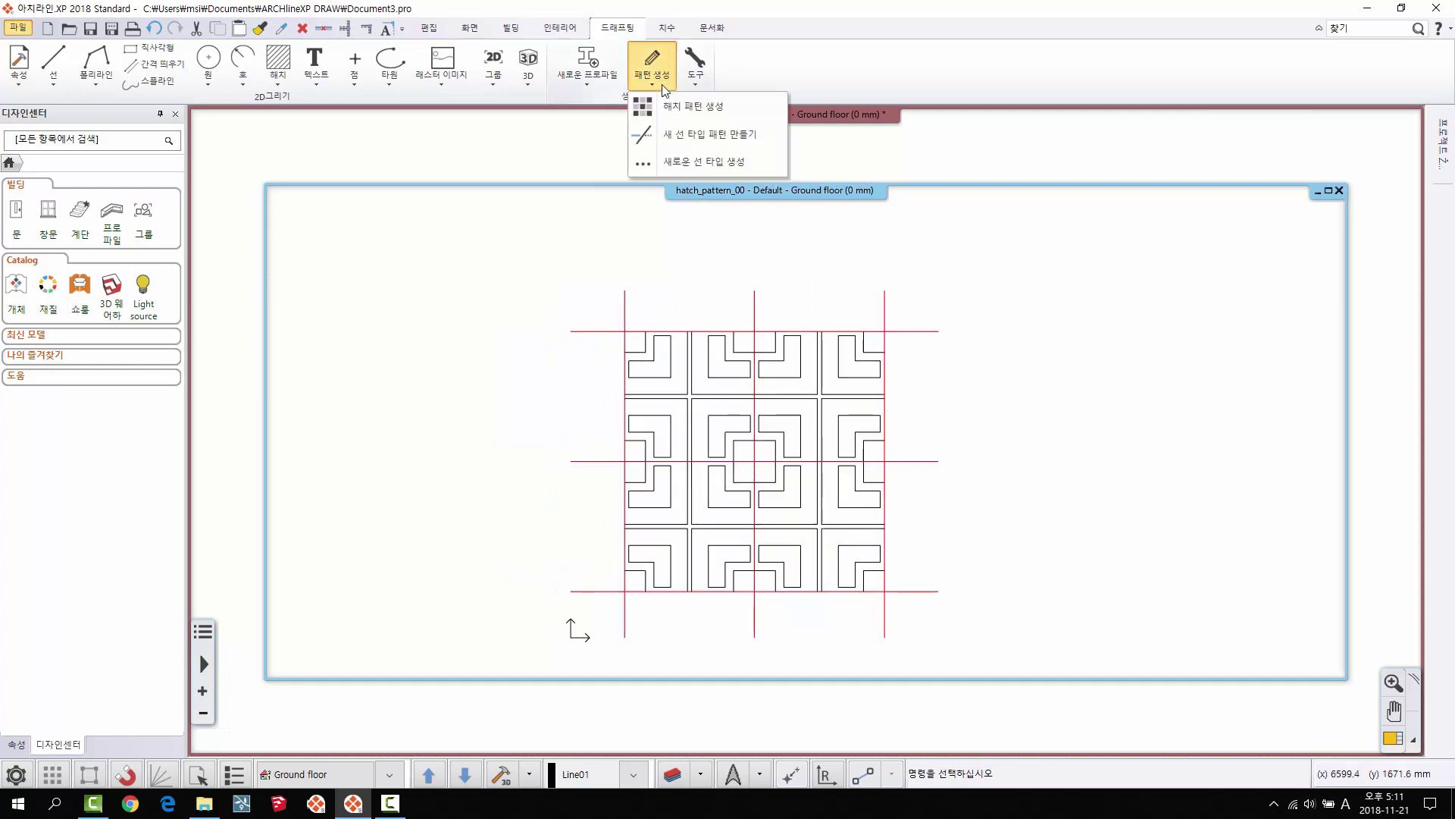
click(730, 110)
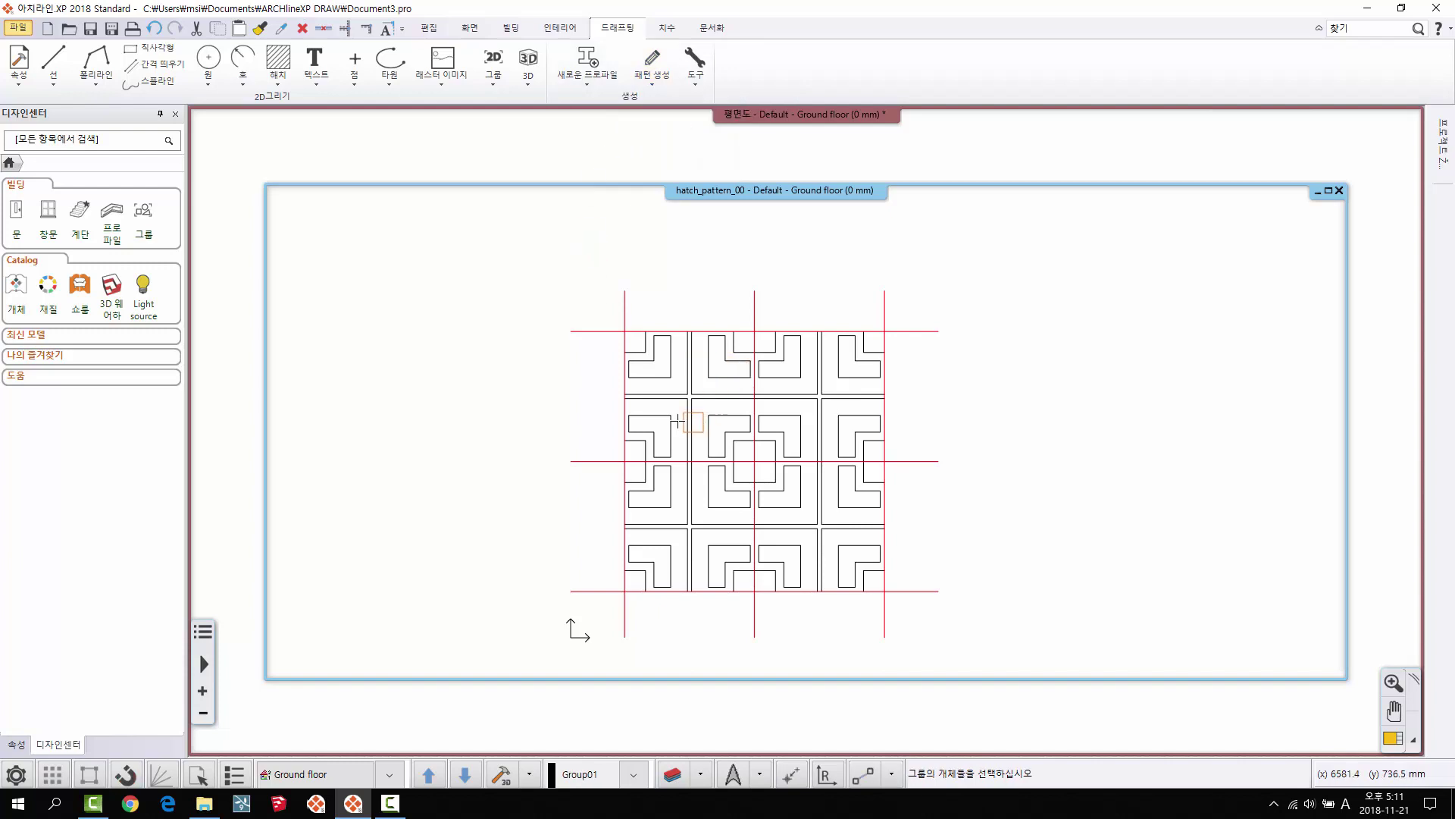
click(639, 438)
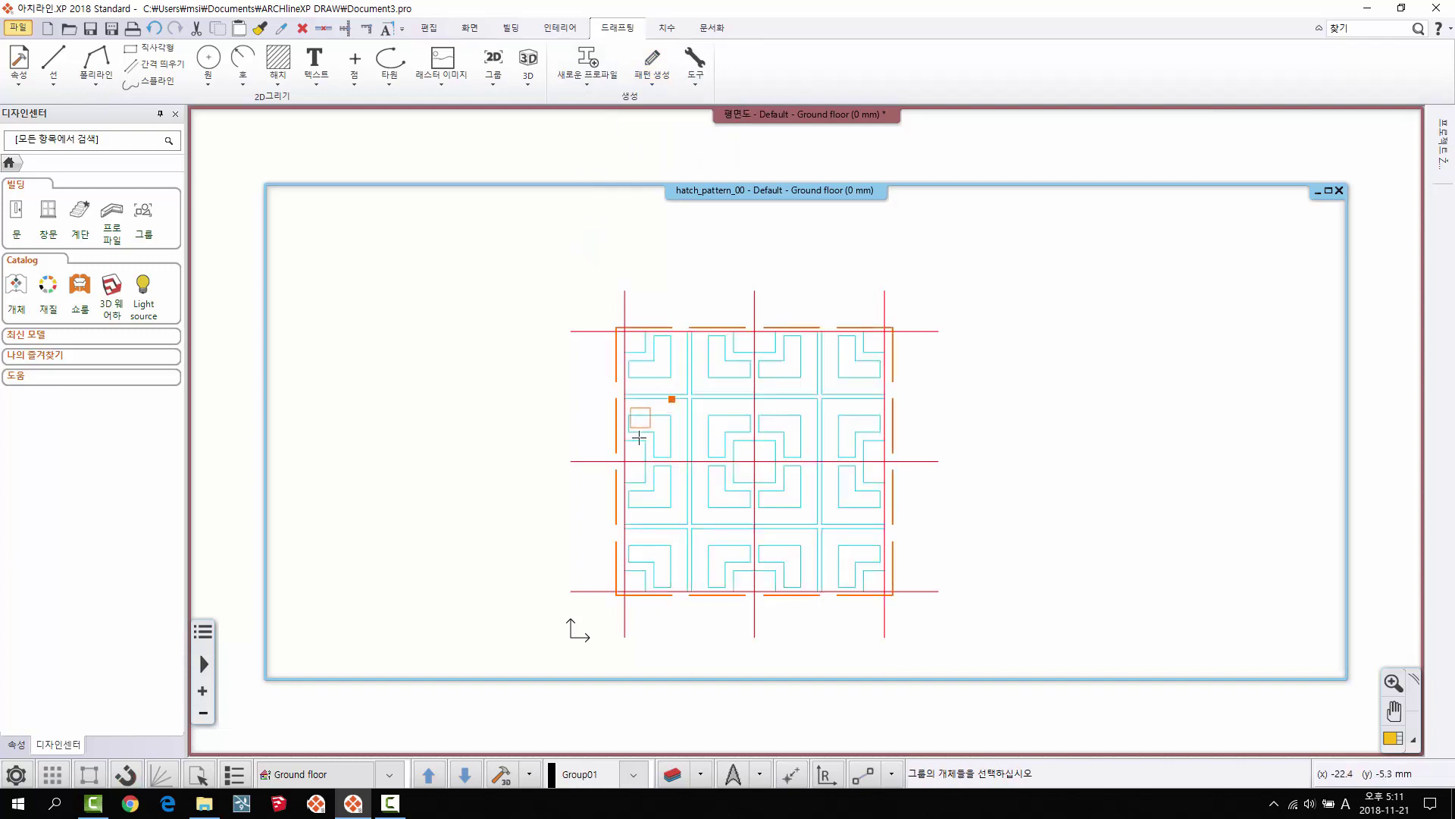
right_click(695, 415)
Step: Explode (분해) the imported lattice group and check that its lines can be selected individually
click(697, 400)
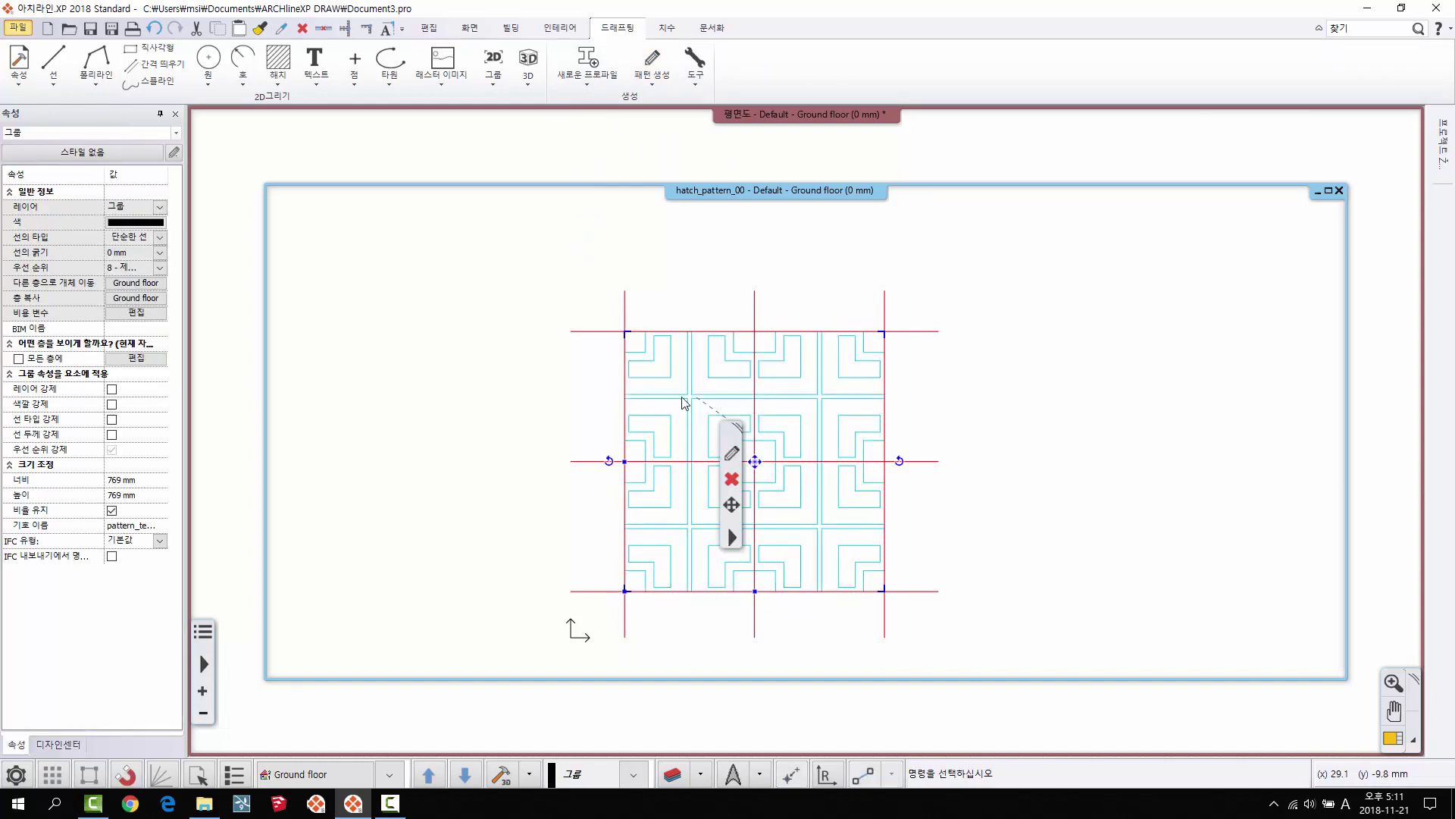
right_click(684, 398)
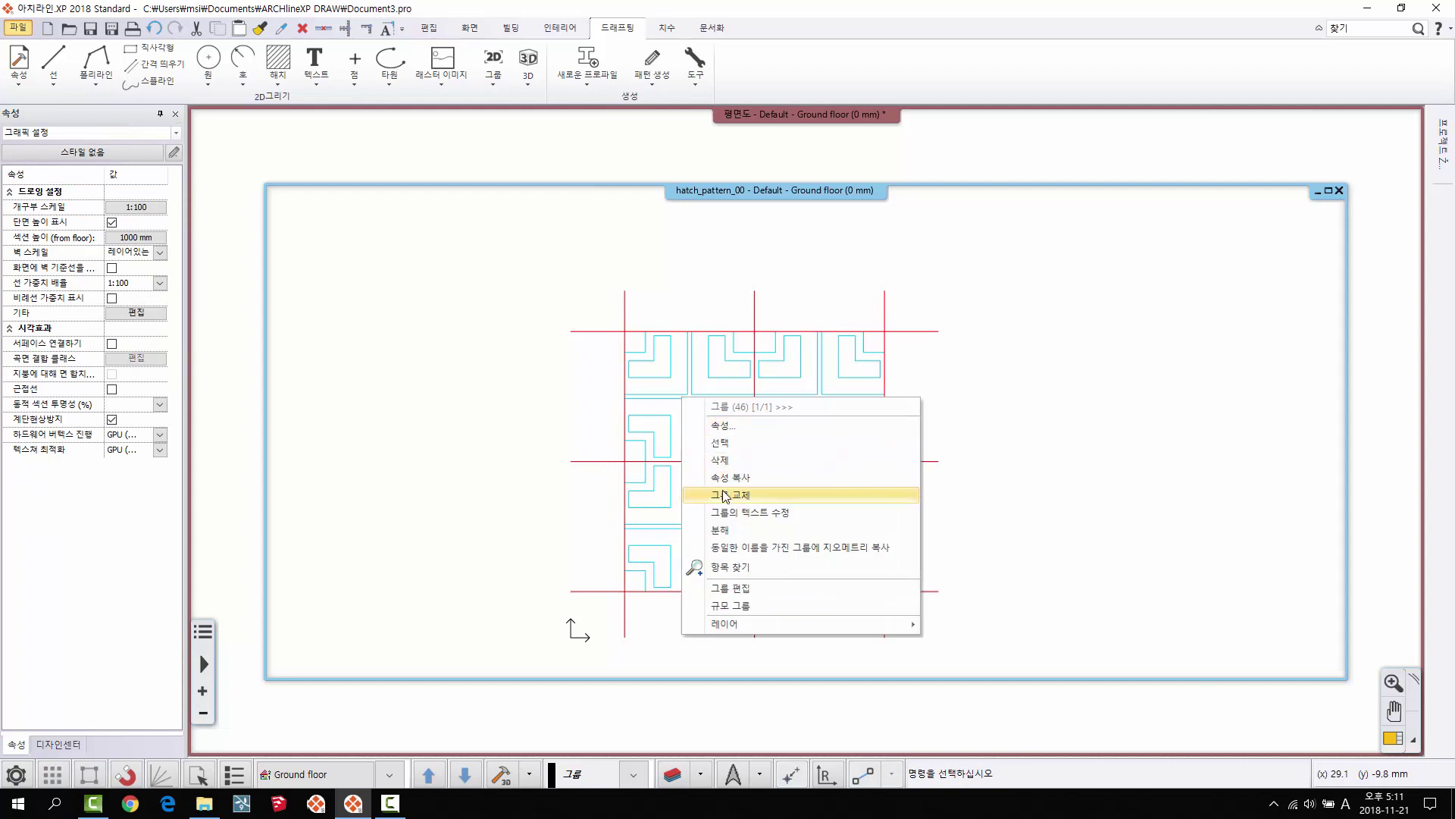
click(728, 529)
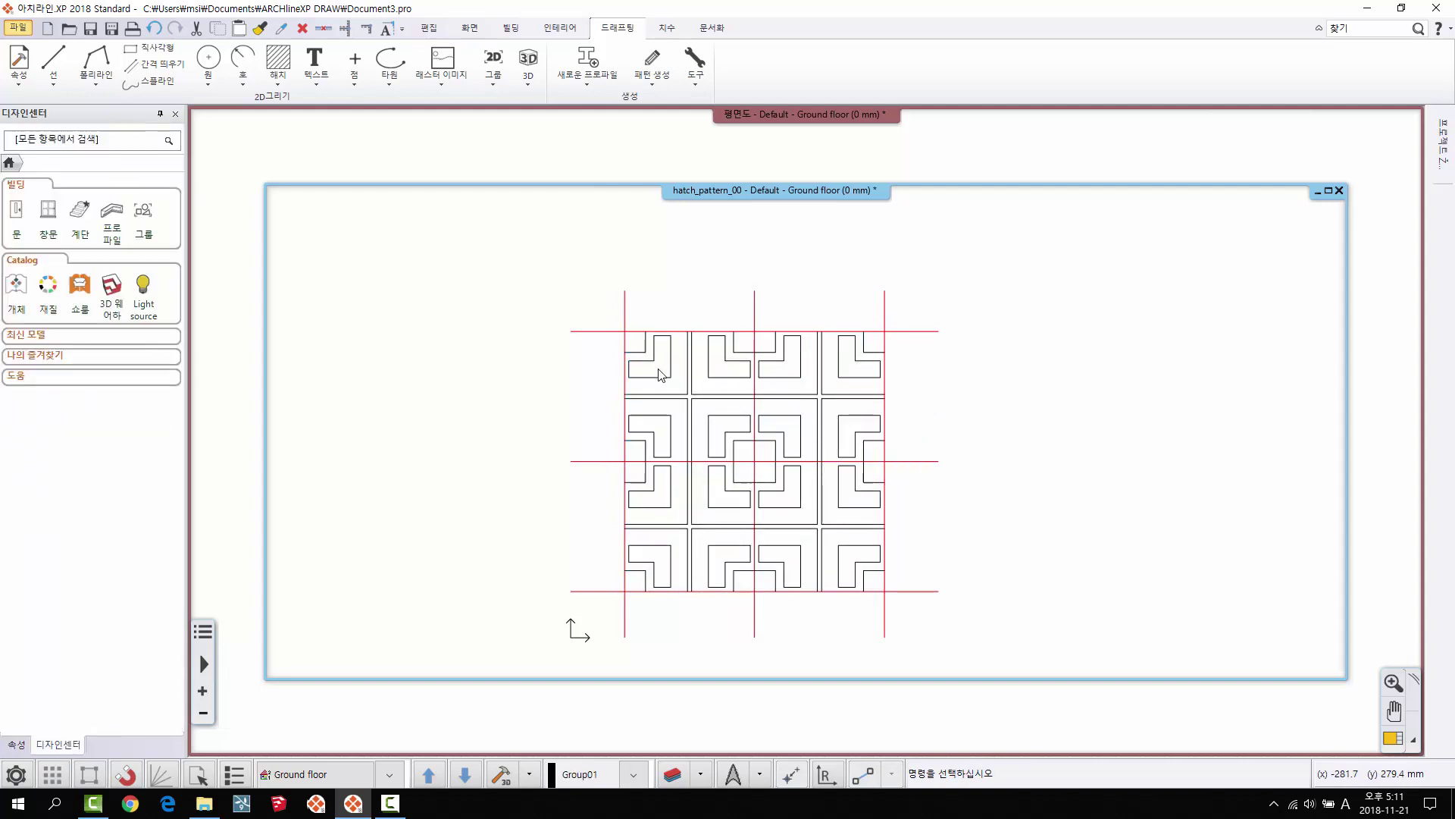
click(686, 388)
click(667, 399)
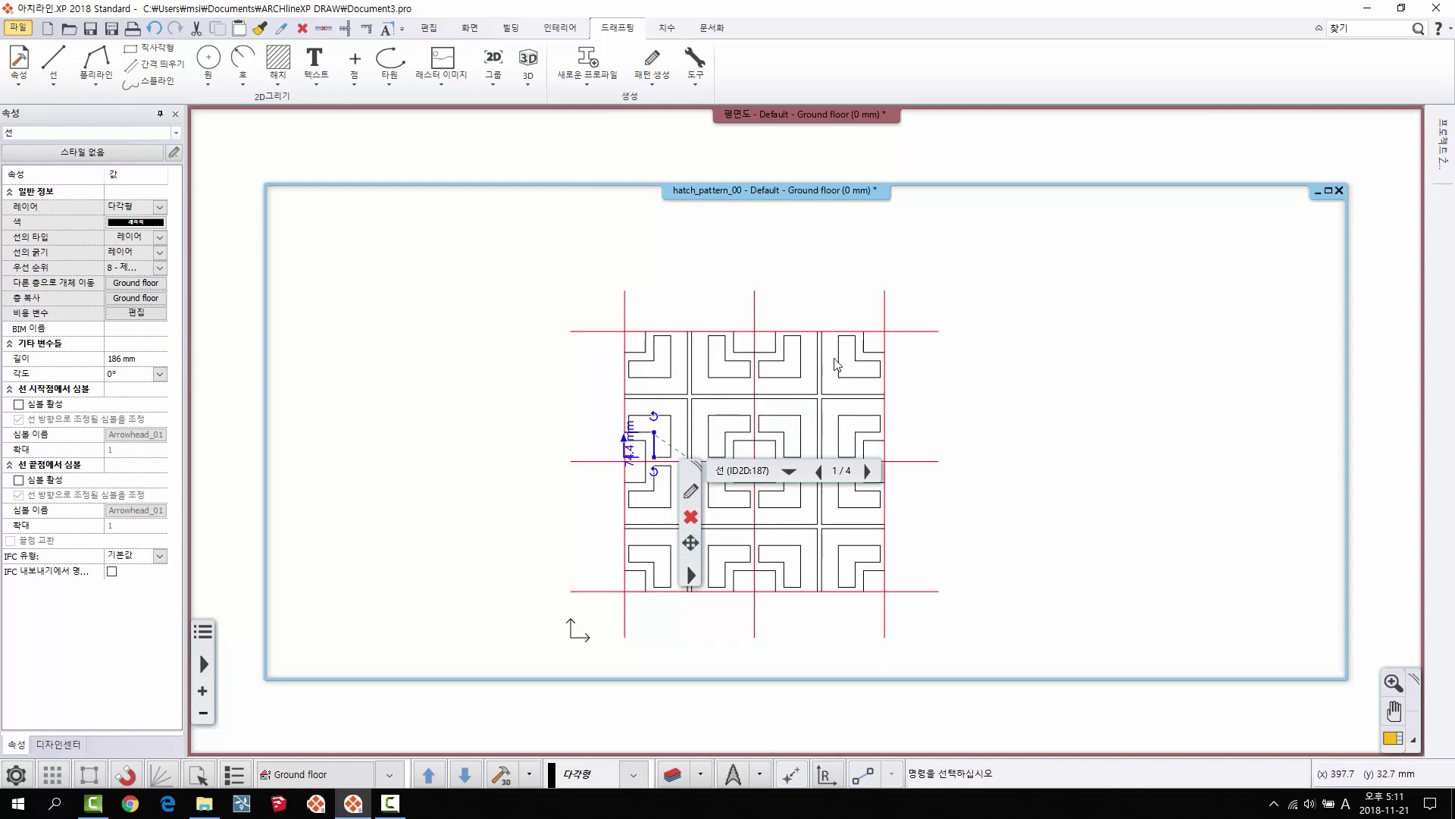
key(Escape)
Step: Start a new hatch pattern (해치 패턴 생성) from all the motif's lines, with the reference point at the motif's lower-left corner
click(654, 87)
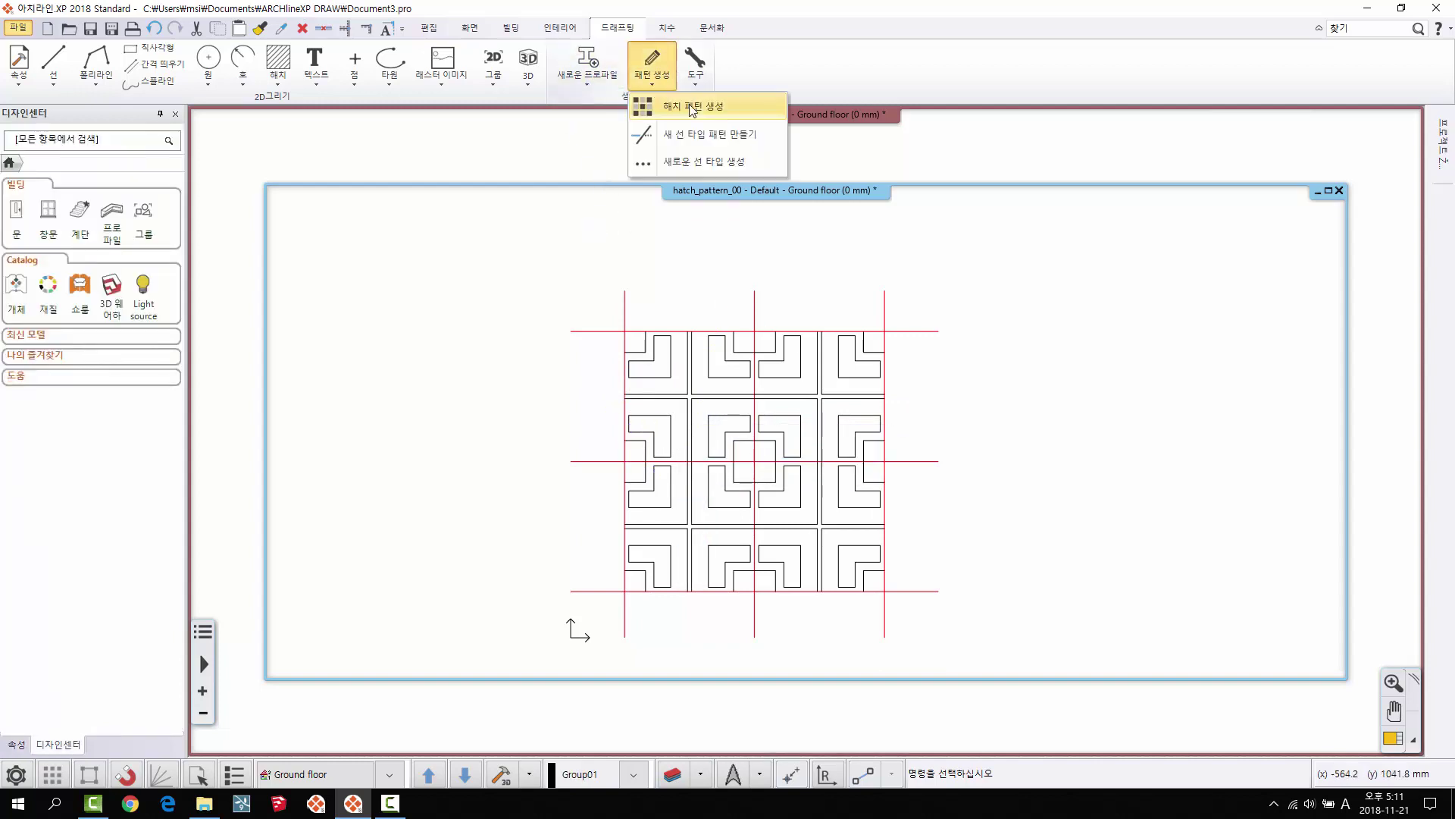
click(690, 104)
click(593, 311)
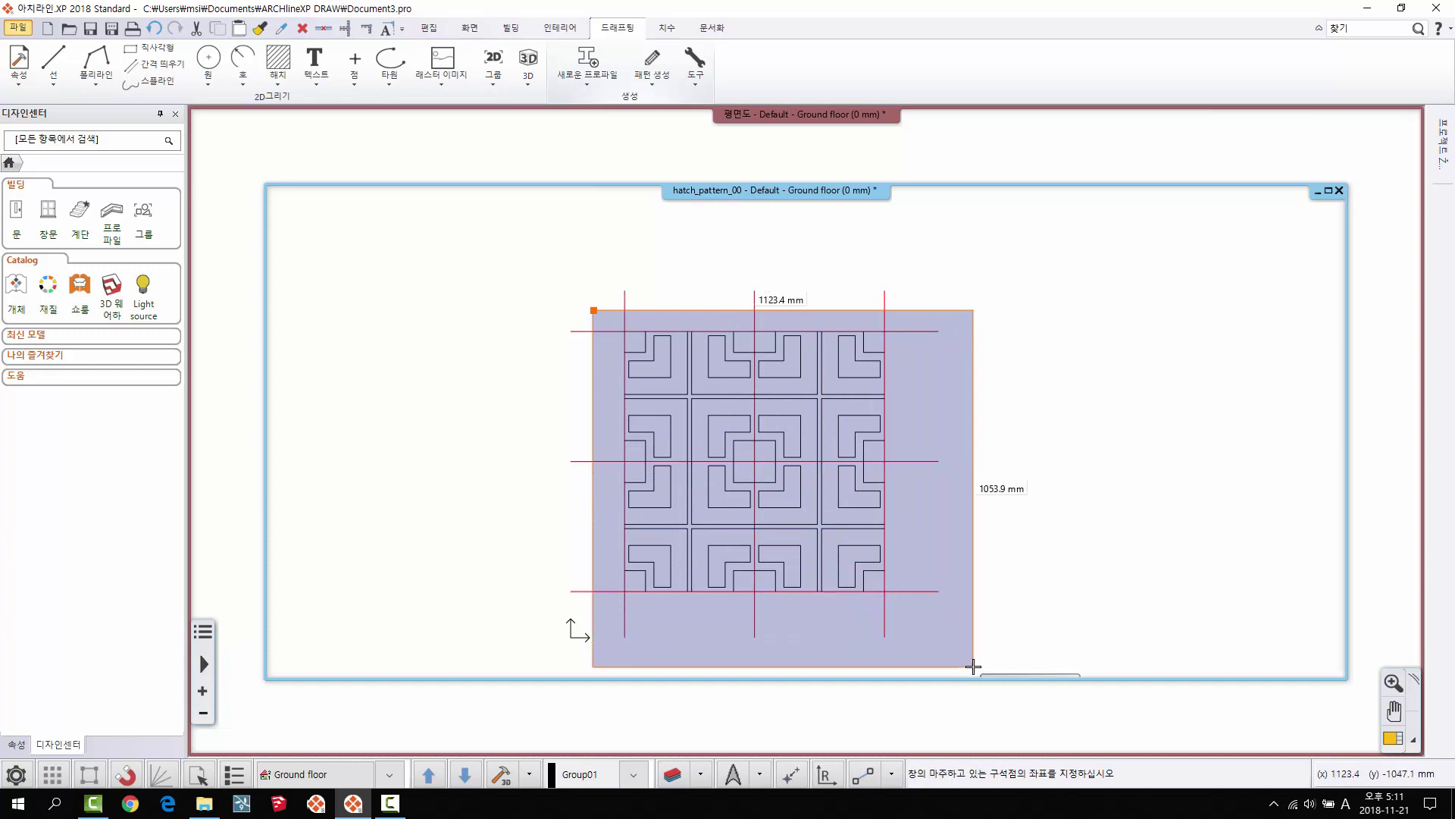
click(894, 604)
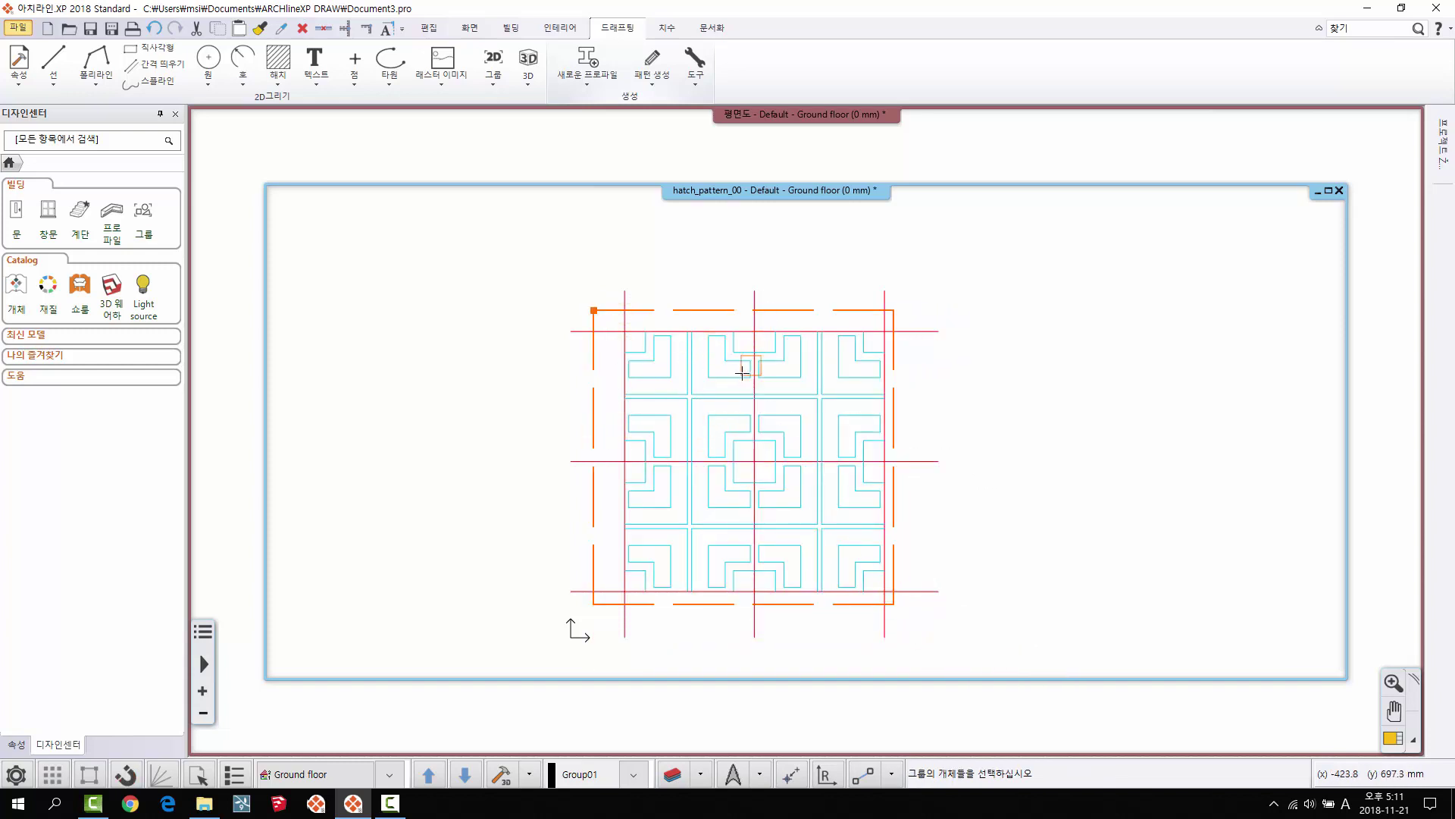
right_click(675, 413)
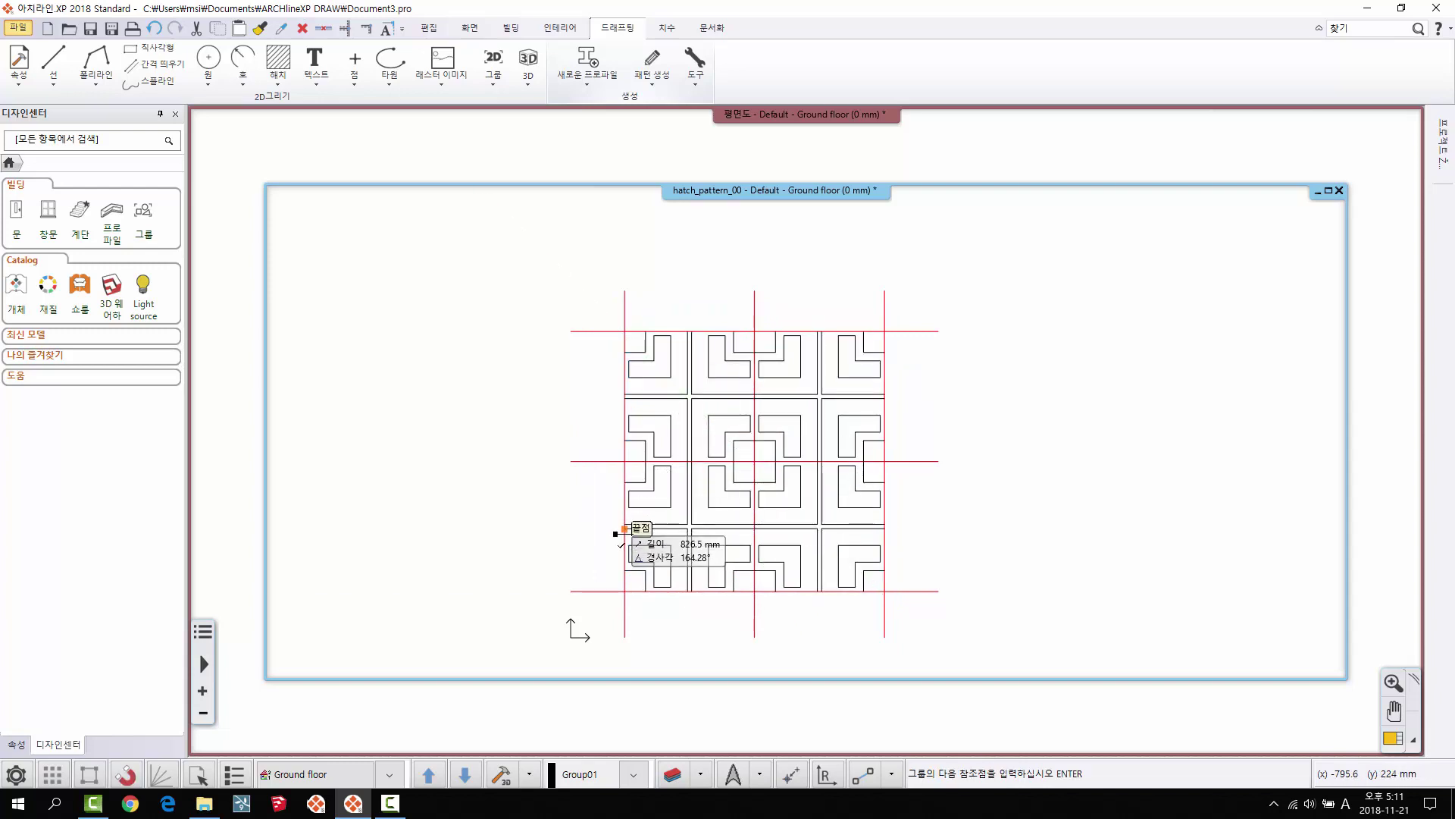
click(619, 582)
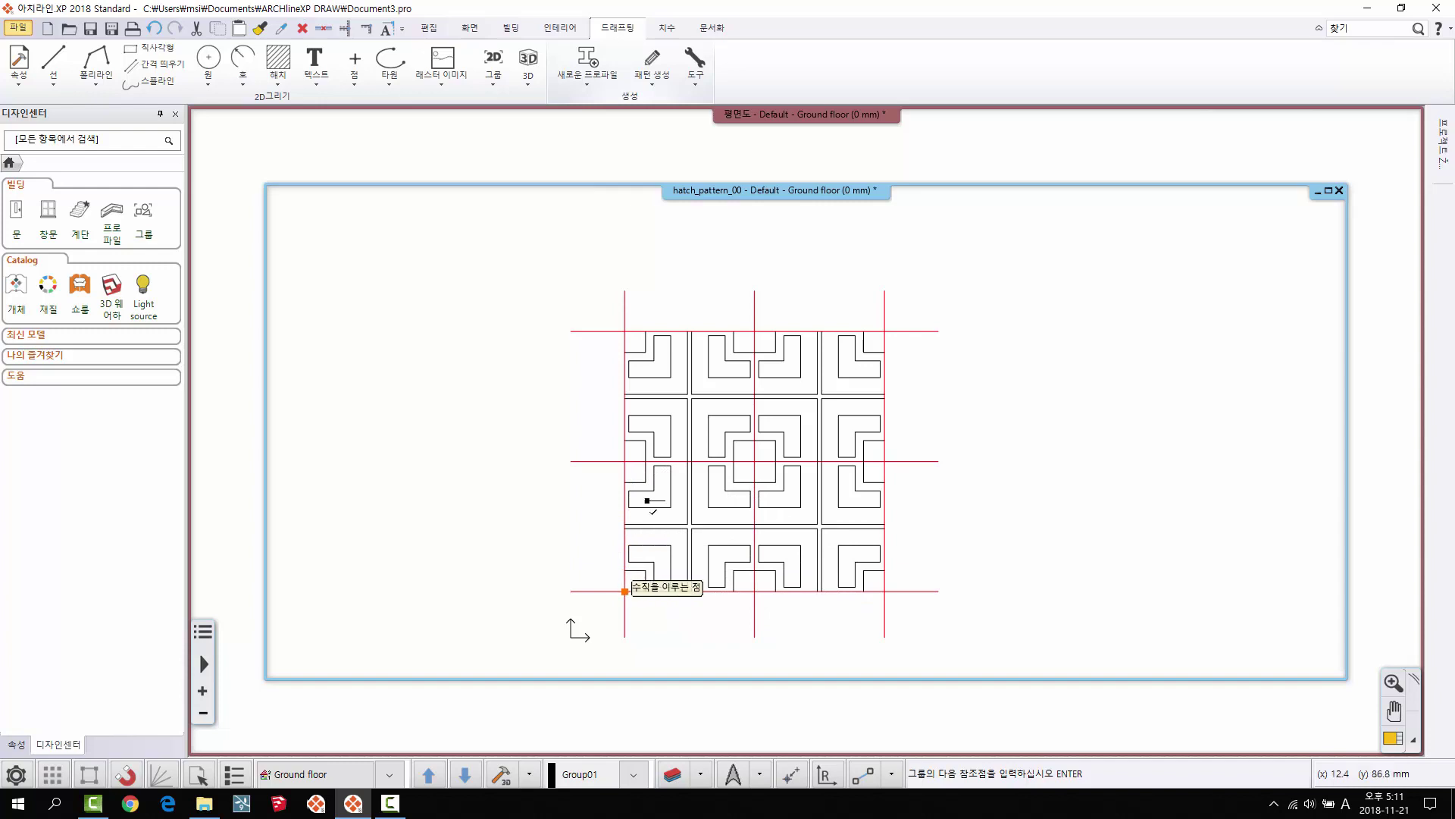
right_click(648, 404)
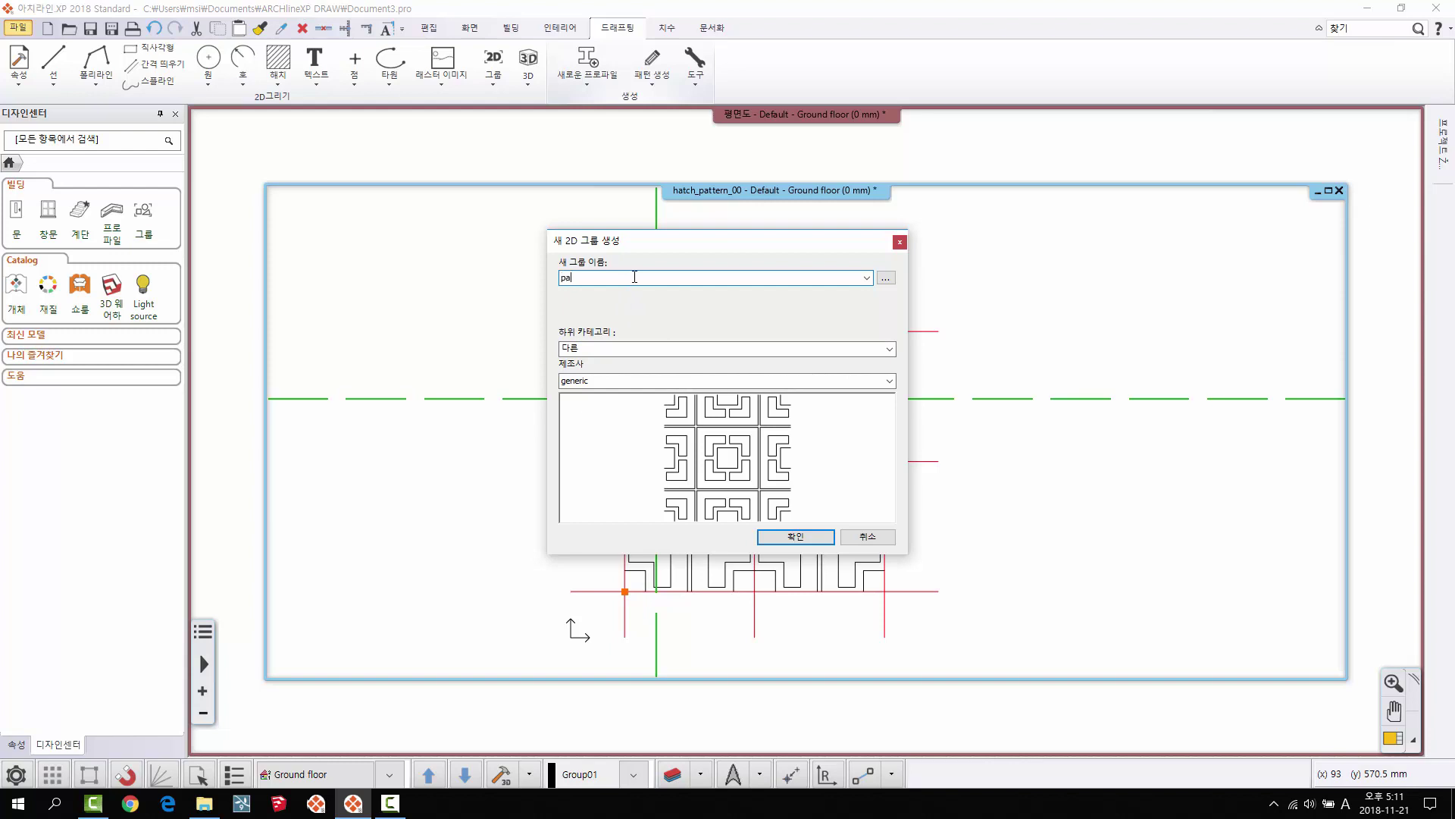
Step: Name the new 2D group pattern_1, copy the name, and save the group
text(pattern_1)
key(ctrl+a)
key(ctrl+c)
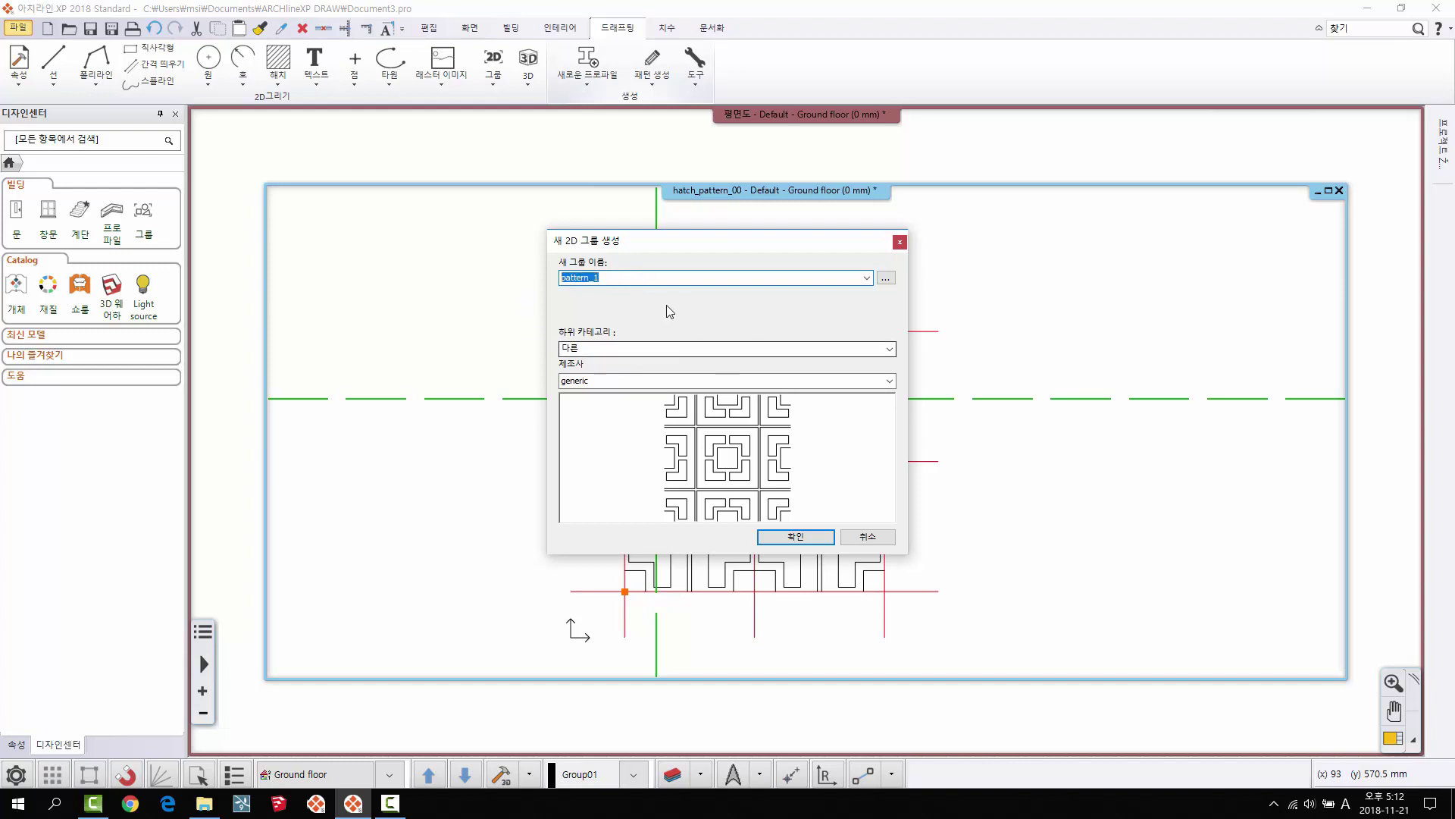
key(Return)
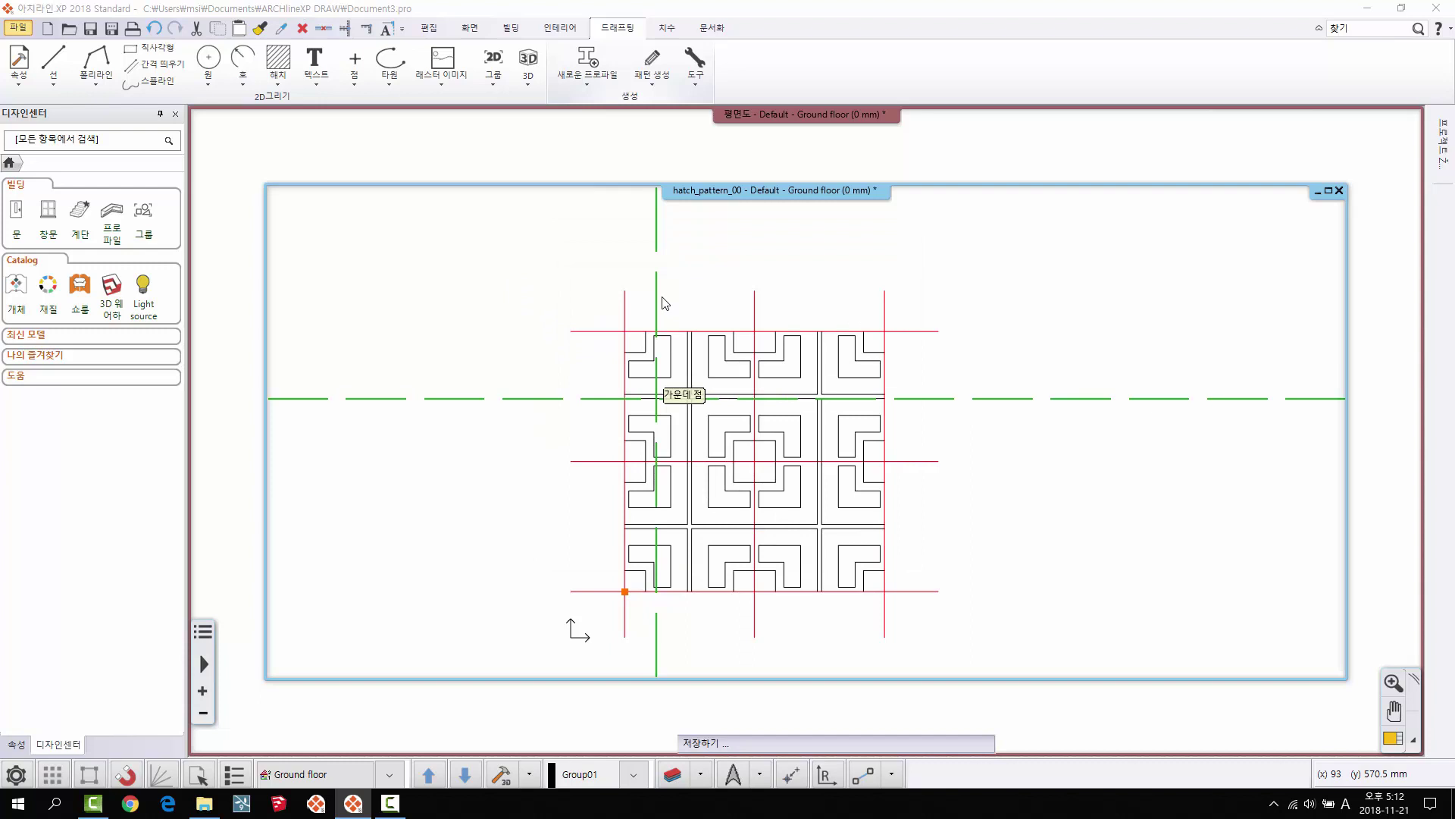
Step: Create the hatch pattern pattern_1 in the Other category with keep-ratio (비율 유지) turned off
key(ctrl+v)
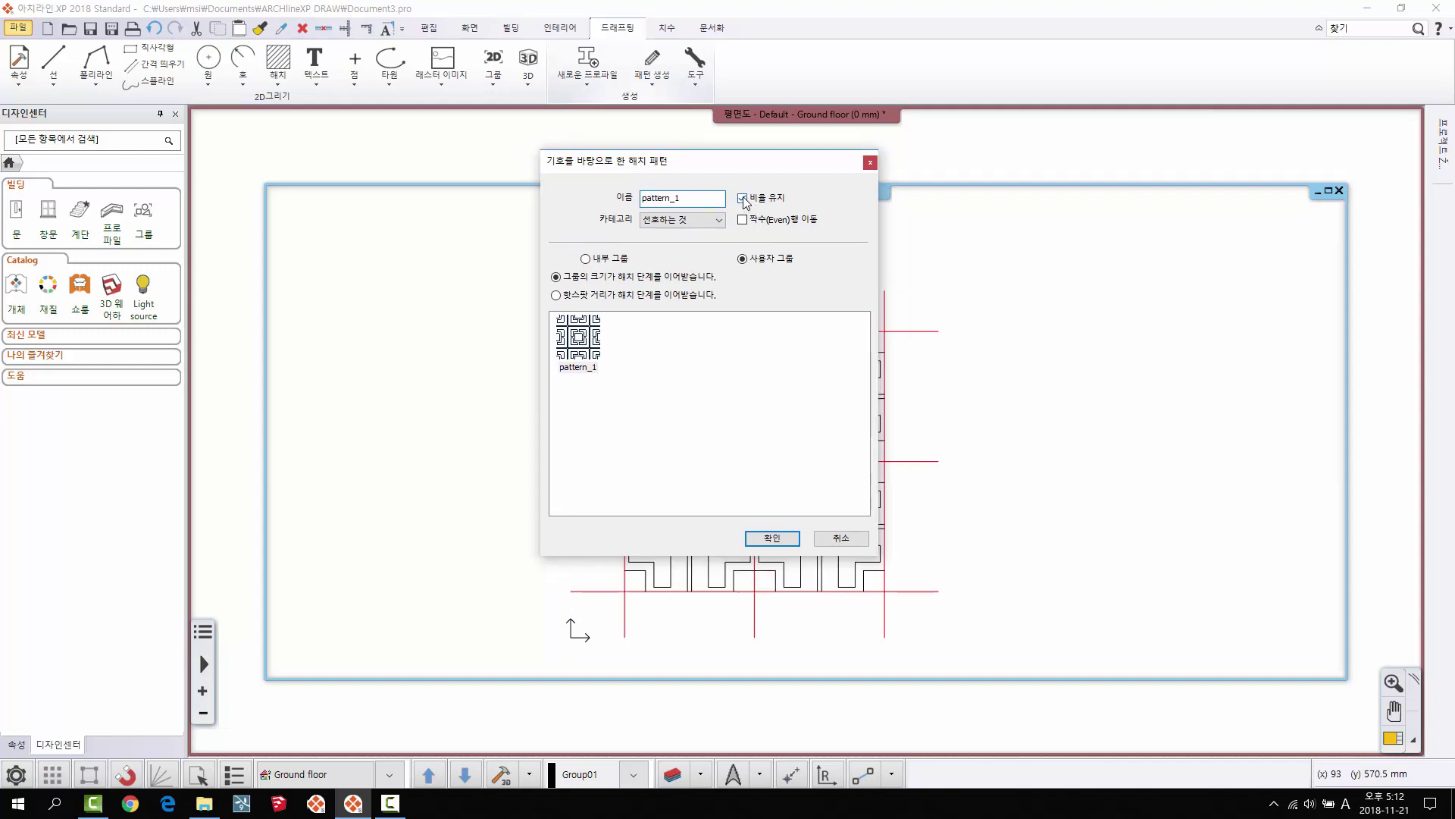
click(743, 199)
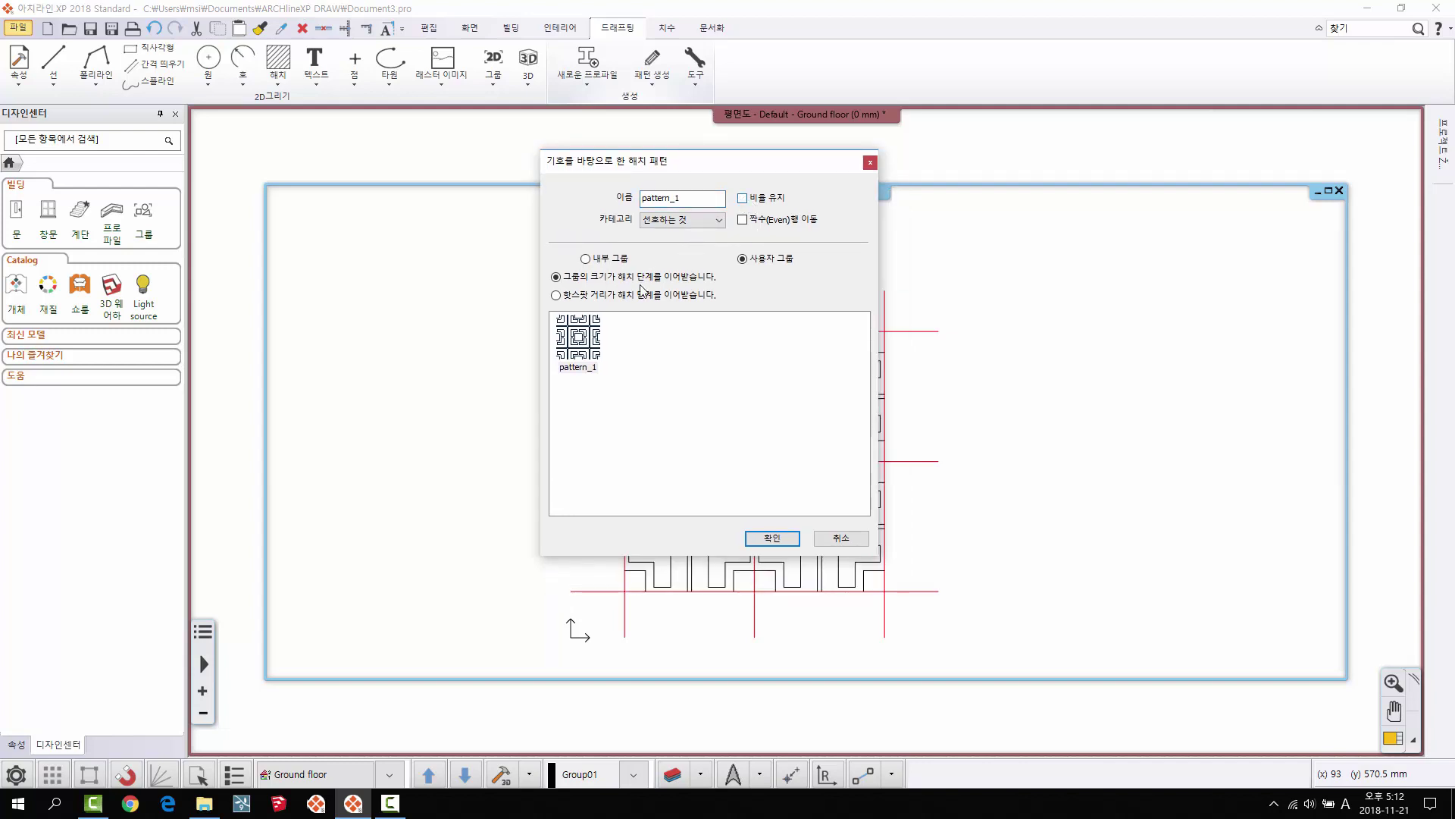
click(686, 225)
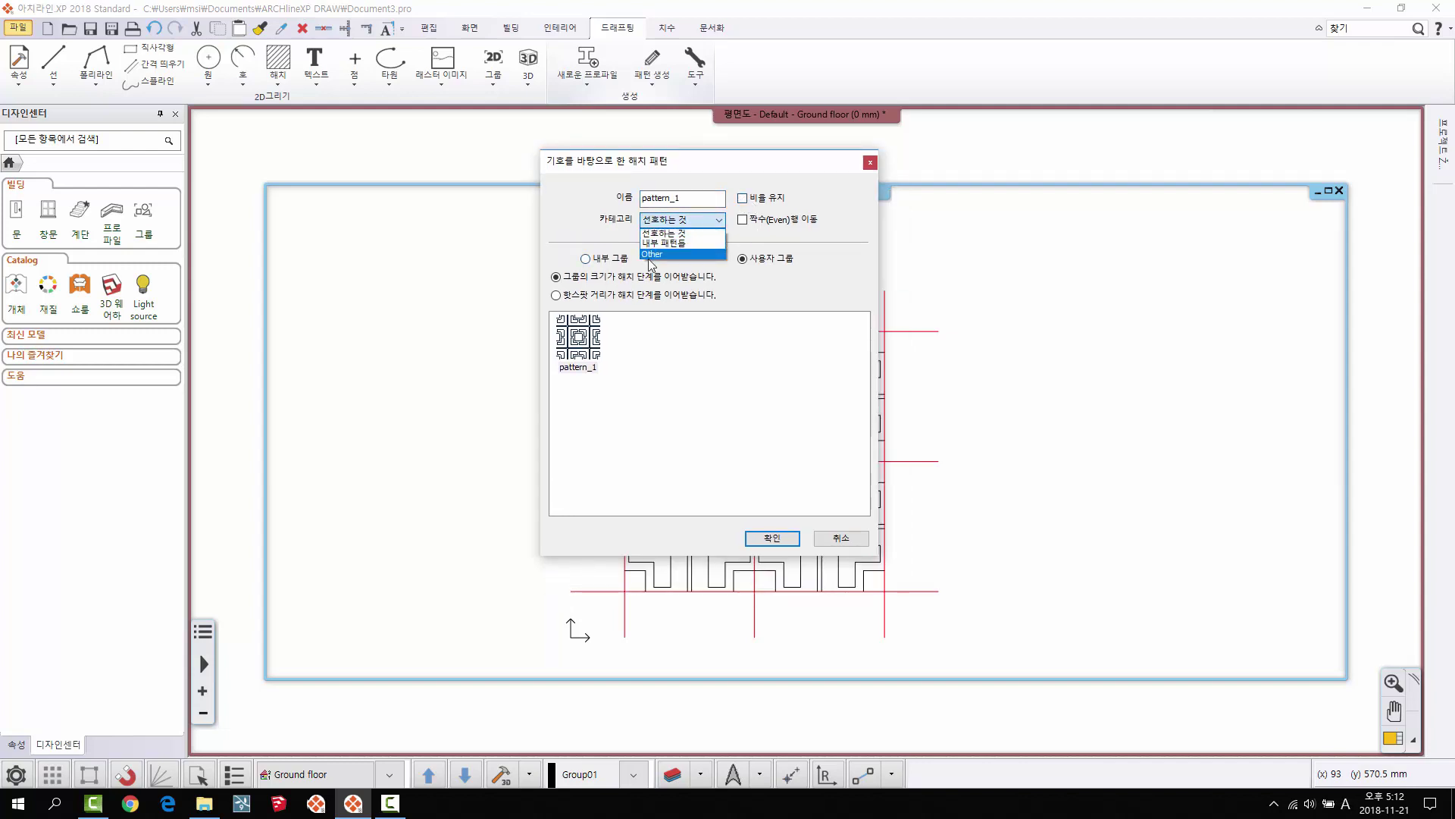
click(650, 255)
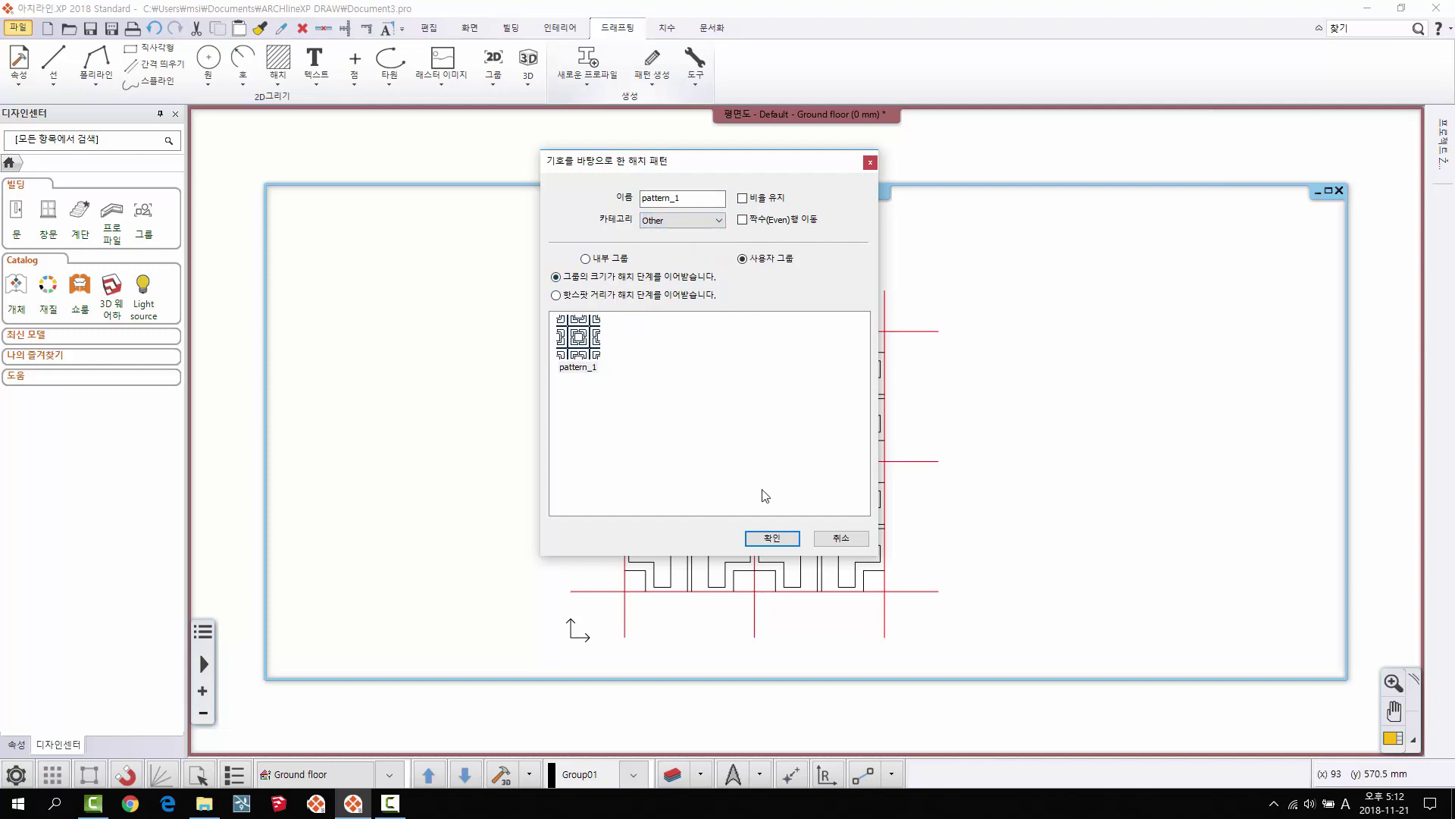
click(789, 539)
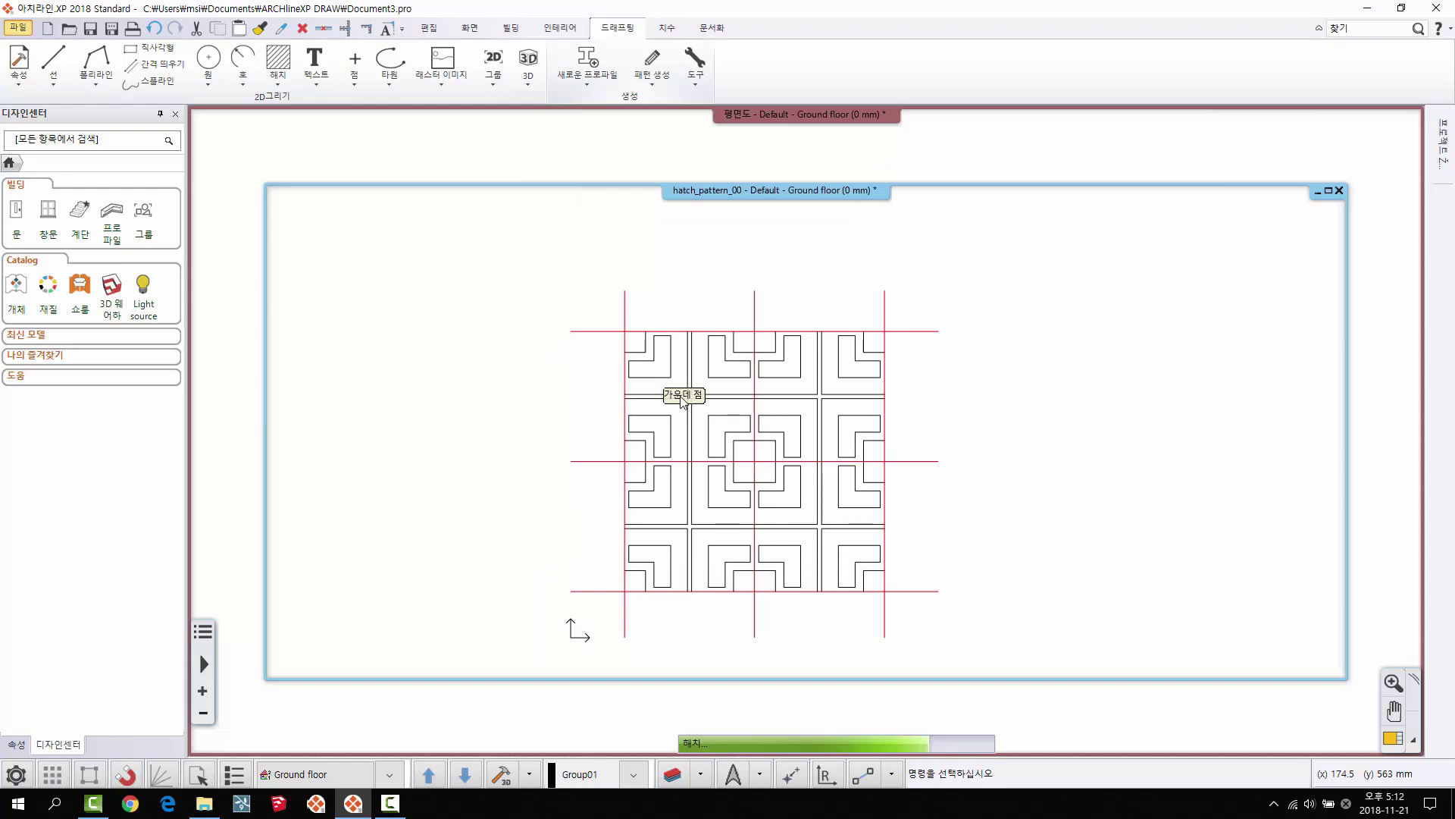
Step: Draw a large circle to the left of the lattice motif
scroll(769, 418, down, 5)
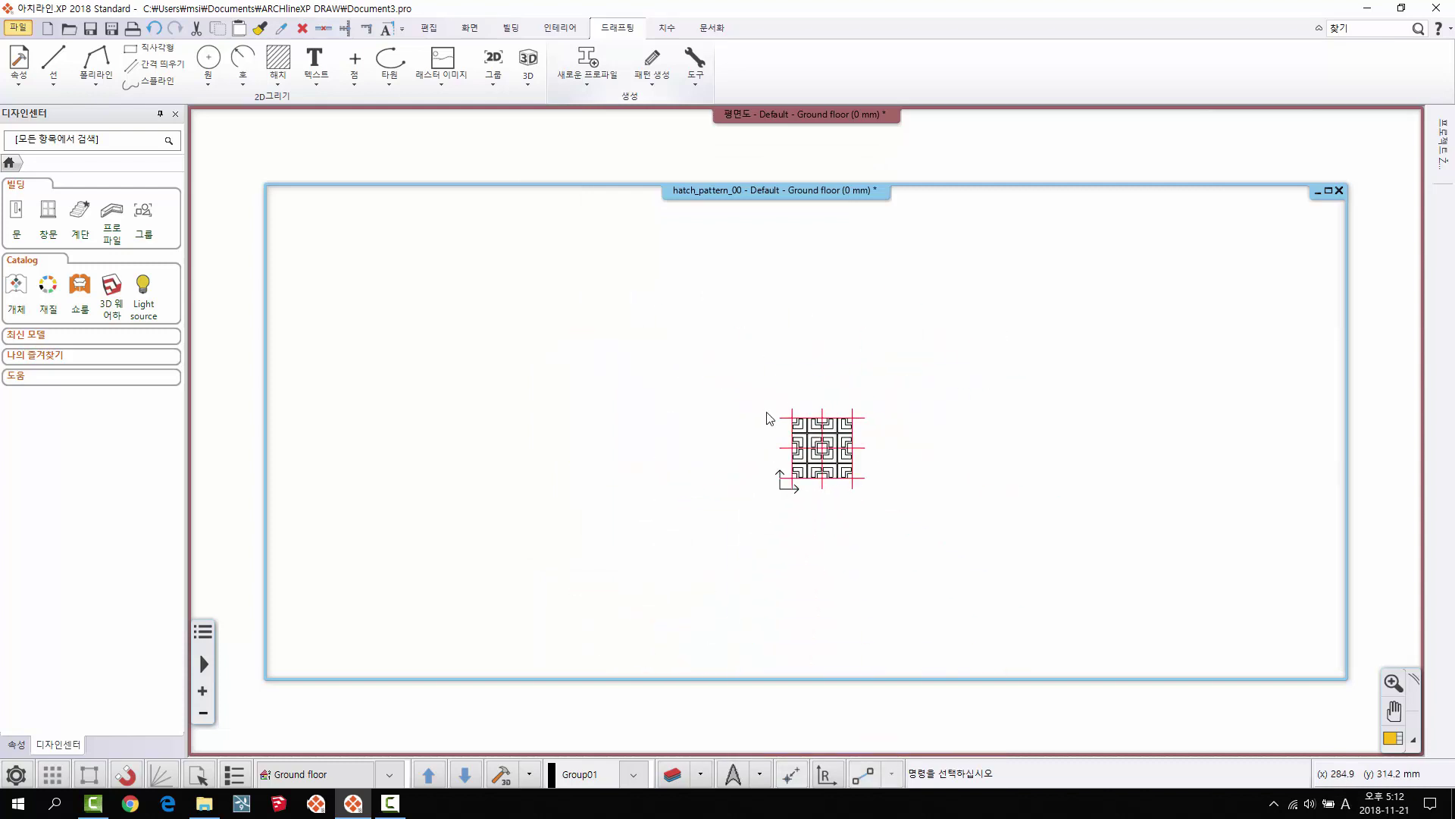
click(209, 57)
click(485, 392)
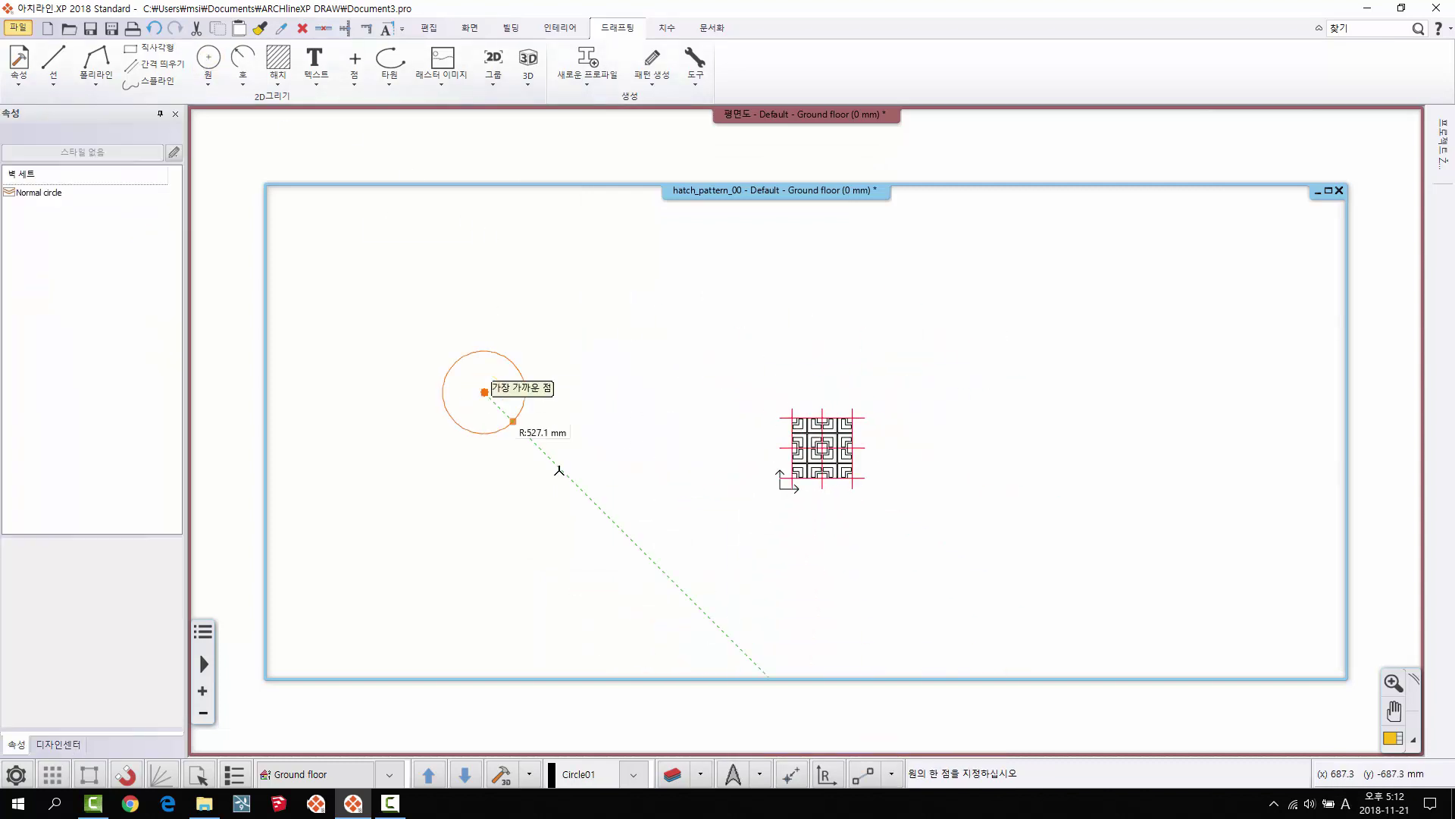
click(617, 522)
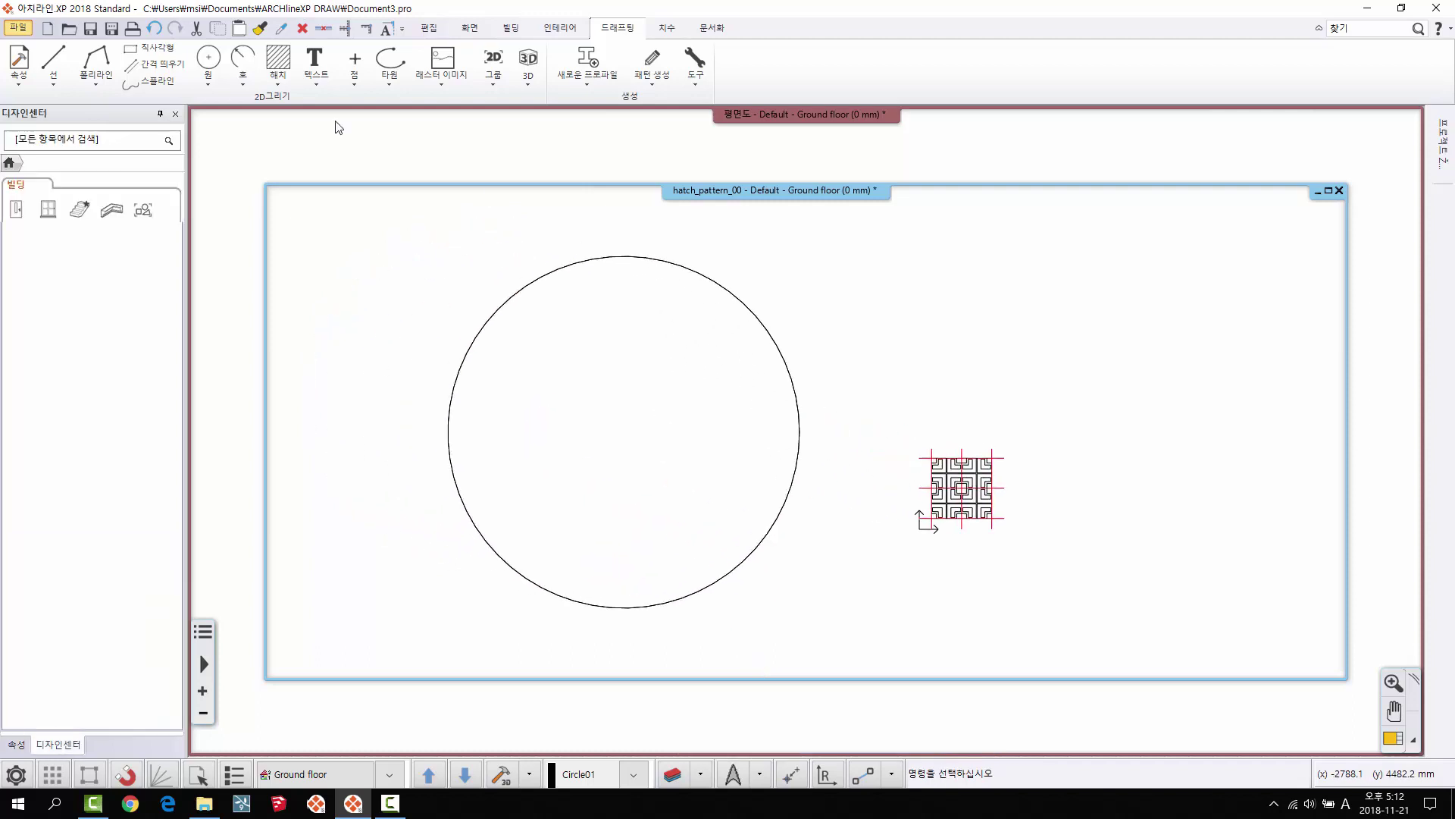
Step: Hatch the circle's interior with the point-pick and island method (해치 - 점찍기 + 섬)
click(278, 76)
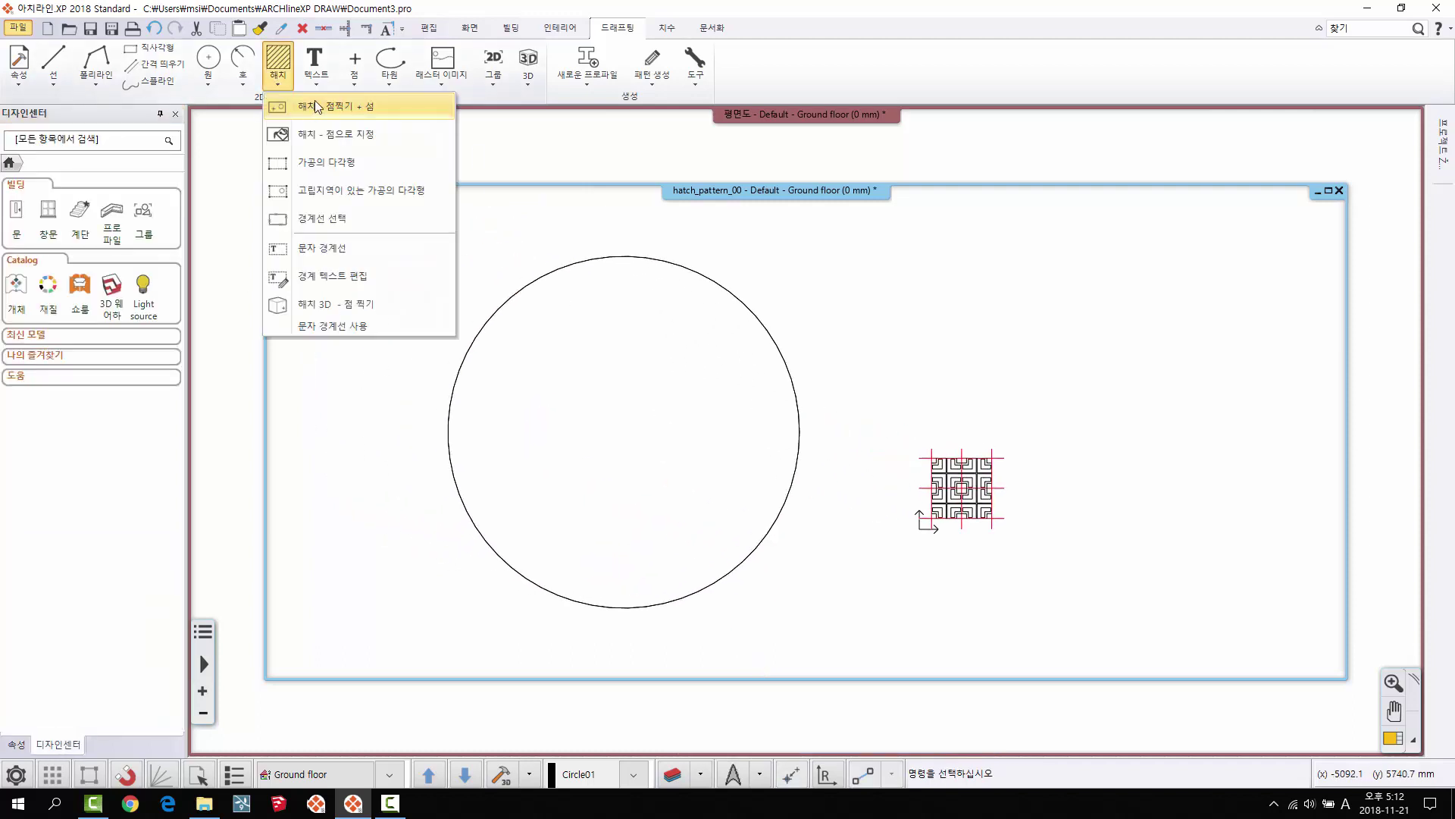
click(315, 106)
click(601, 400)
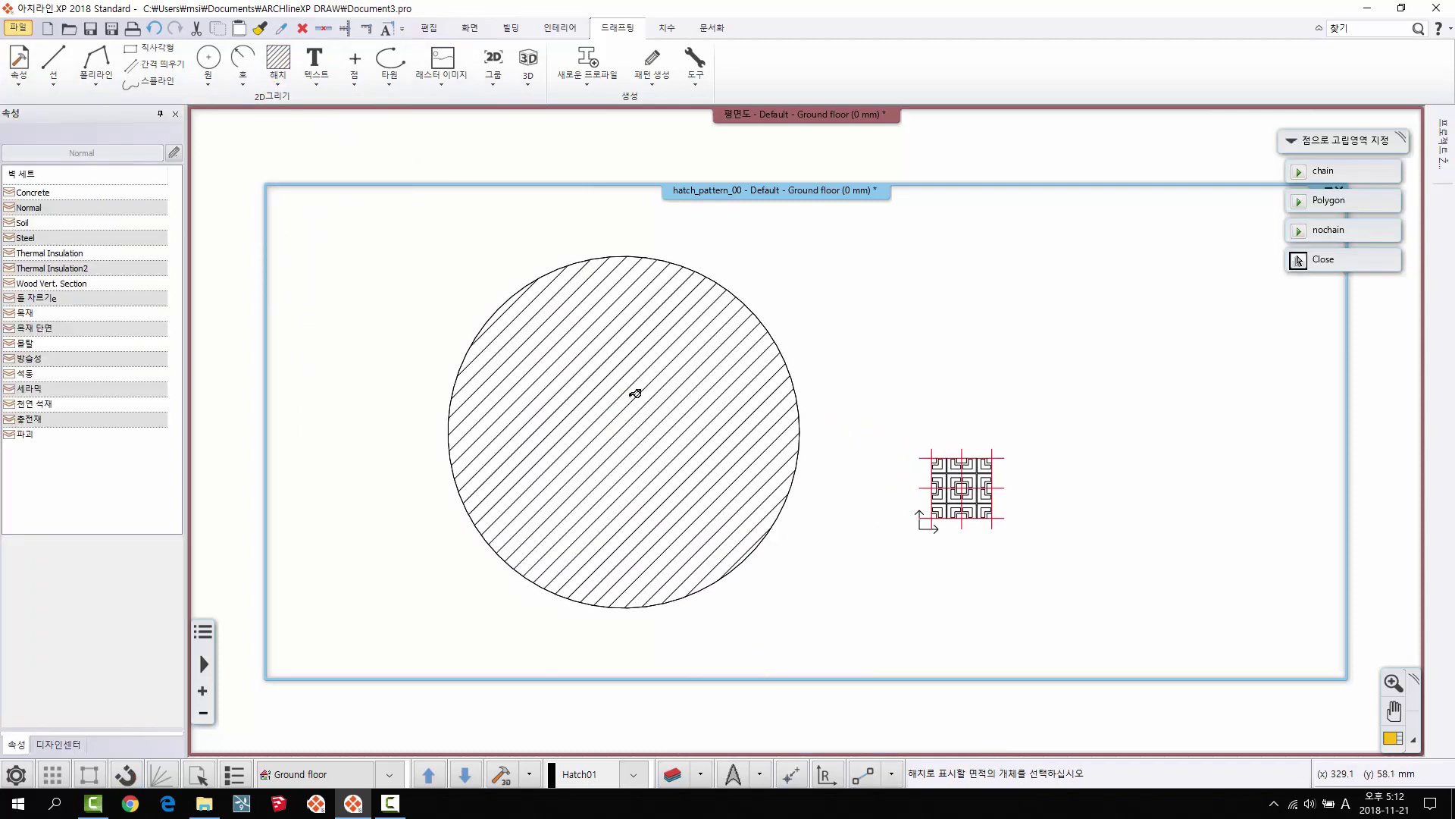
Step: Change the circle's hatch pattern to pattern_1 from the Other category in the hatch properties
right_click(634, 393)
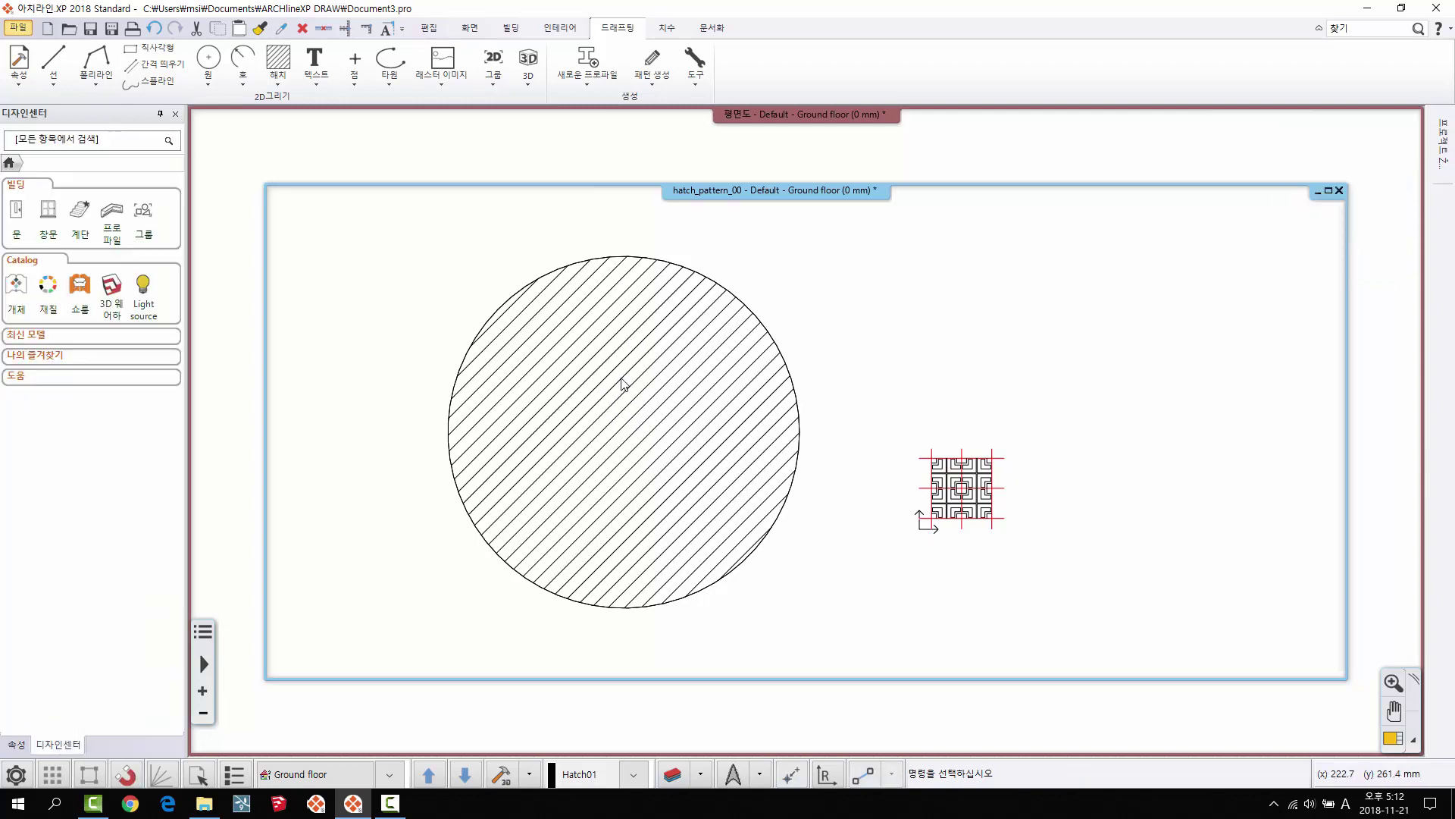
click(623, 384)
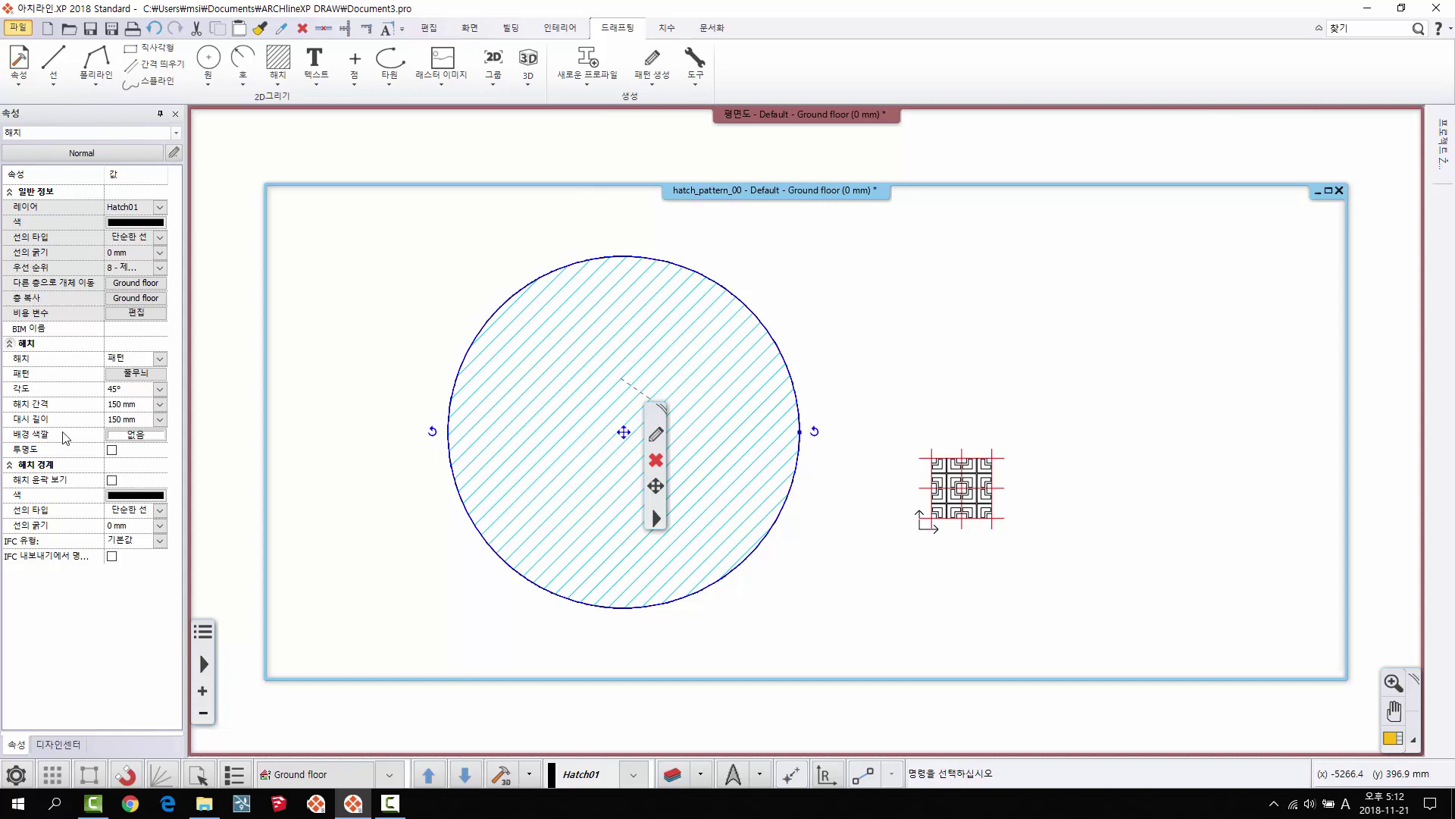
key(Escape)
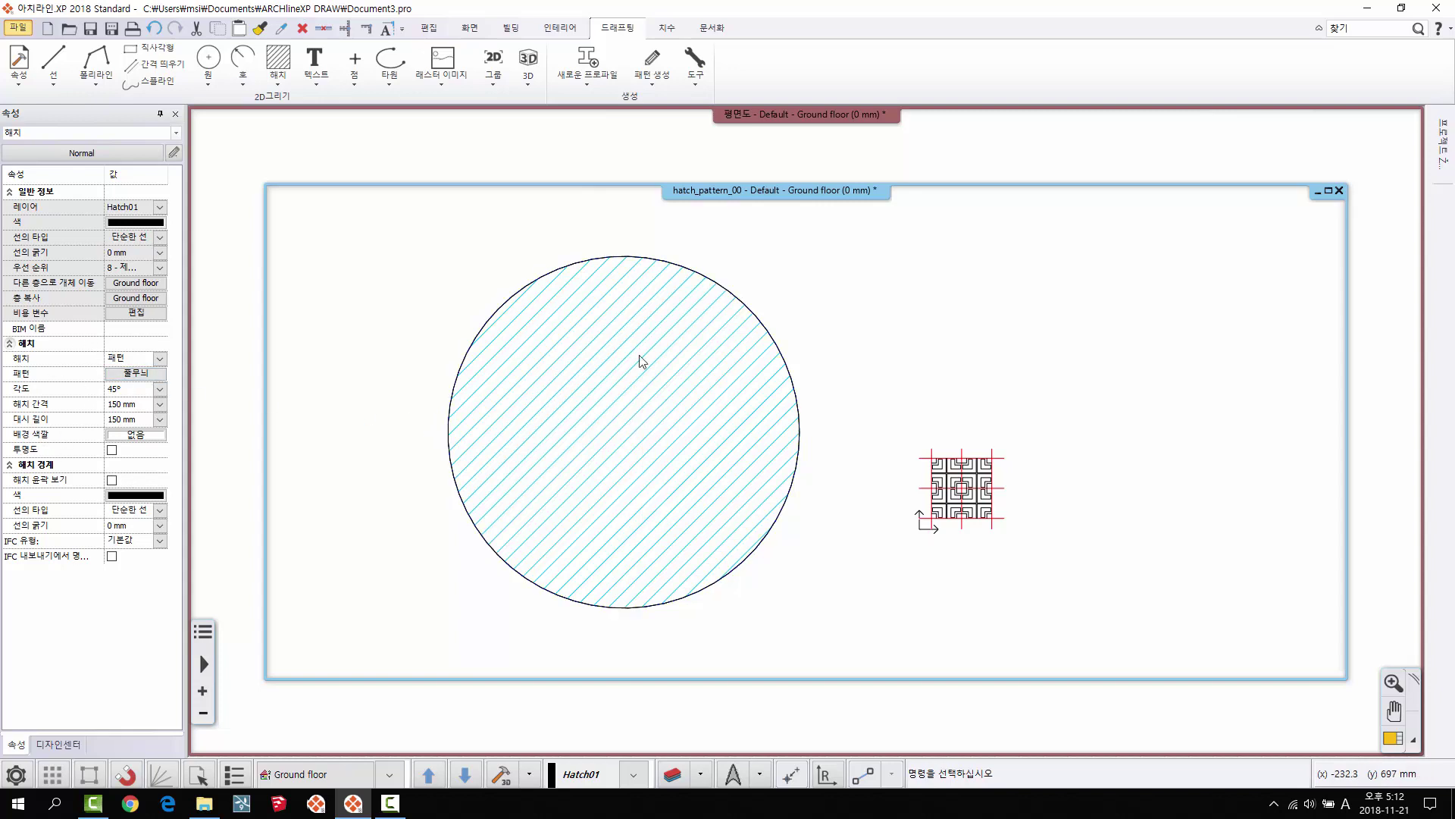
right_click(641, 361)
click(670, 384)
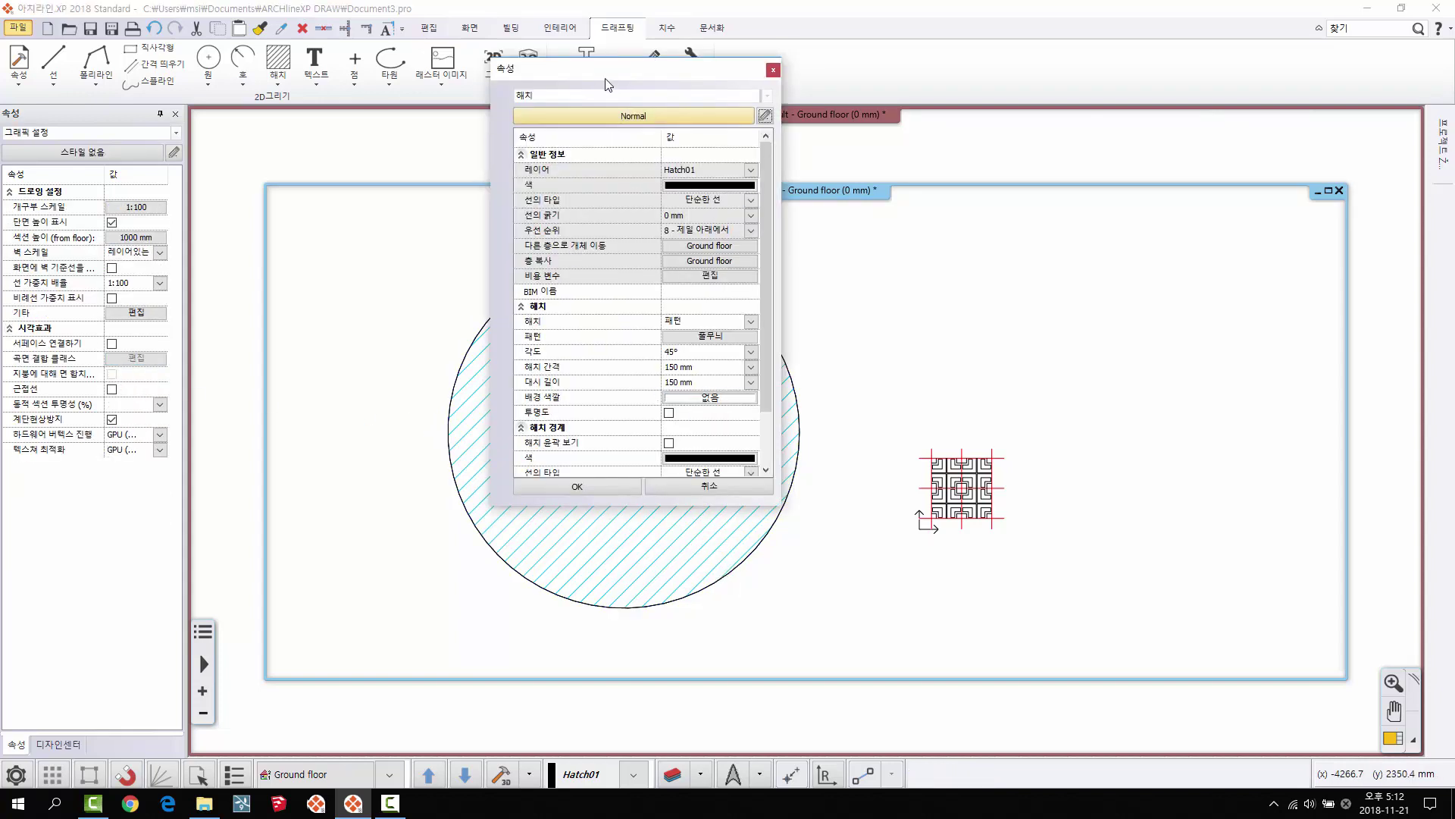
drag(607, 84, 788, 113)
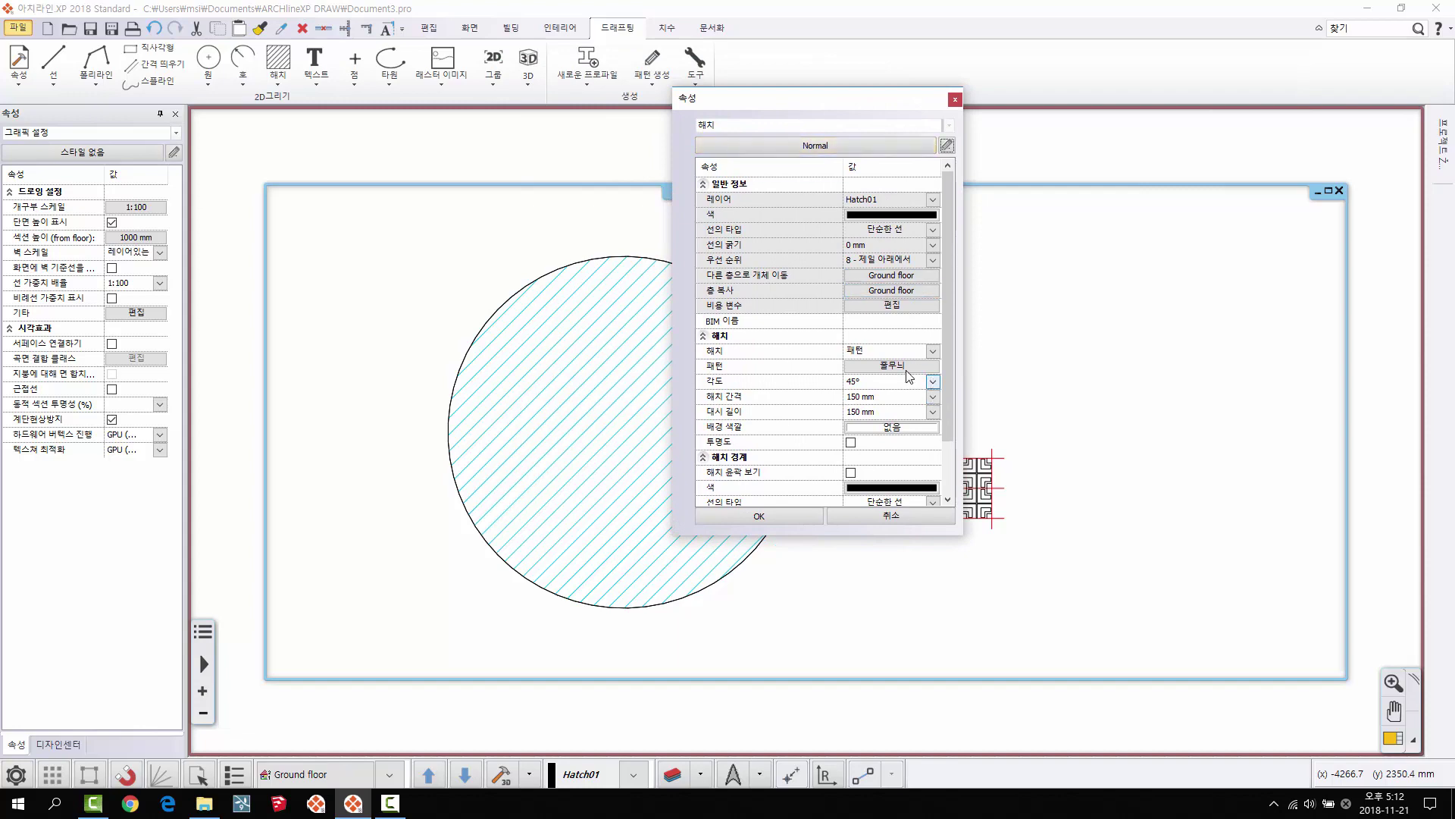
click(893, 365)
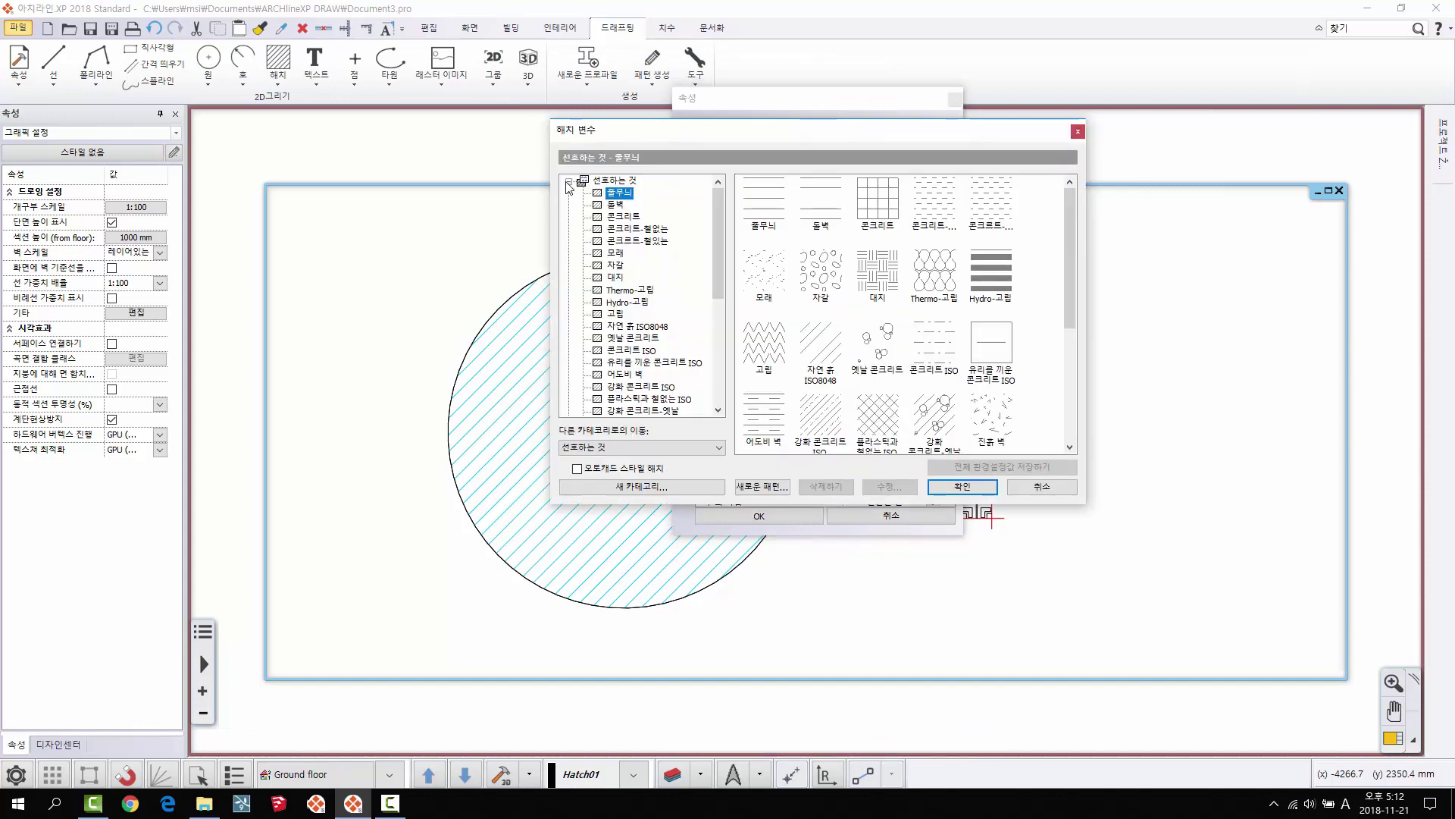
click(569, 182)
click(602, 206)
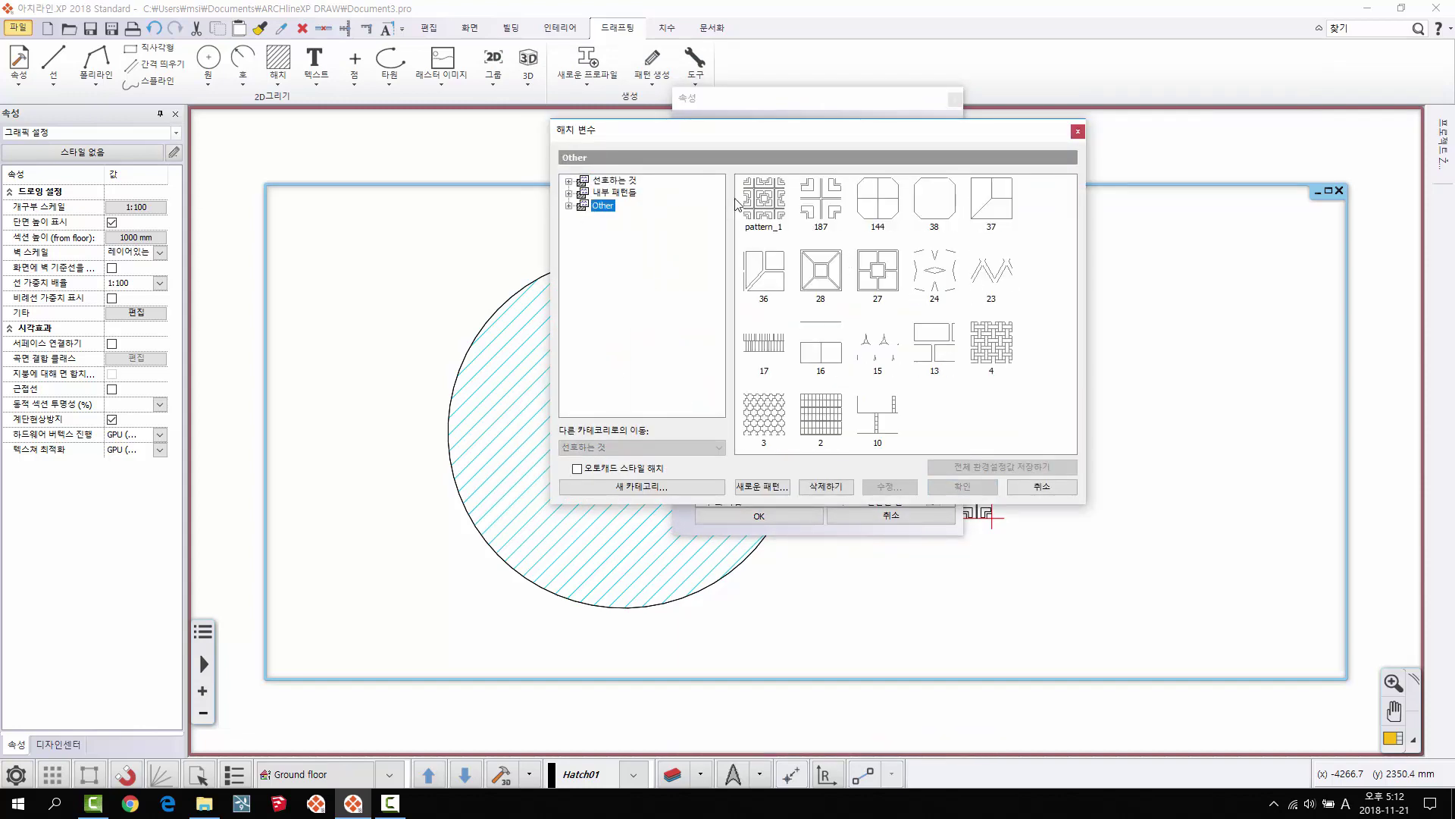
click(764, 212)
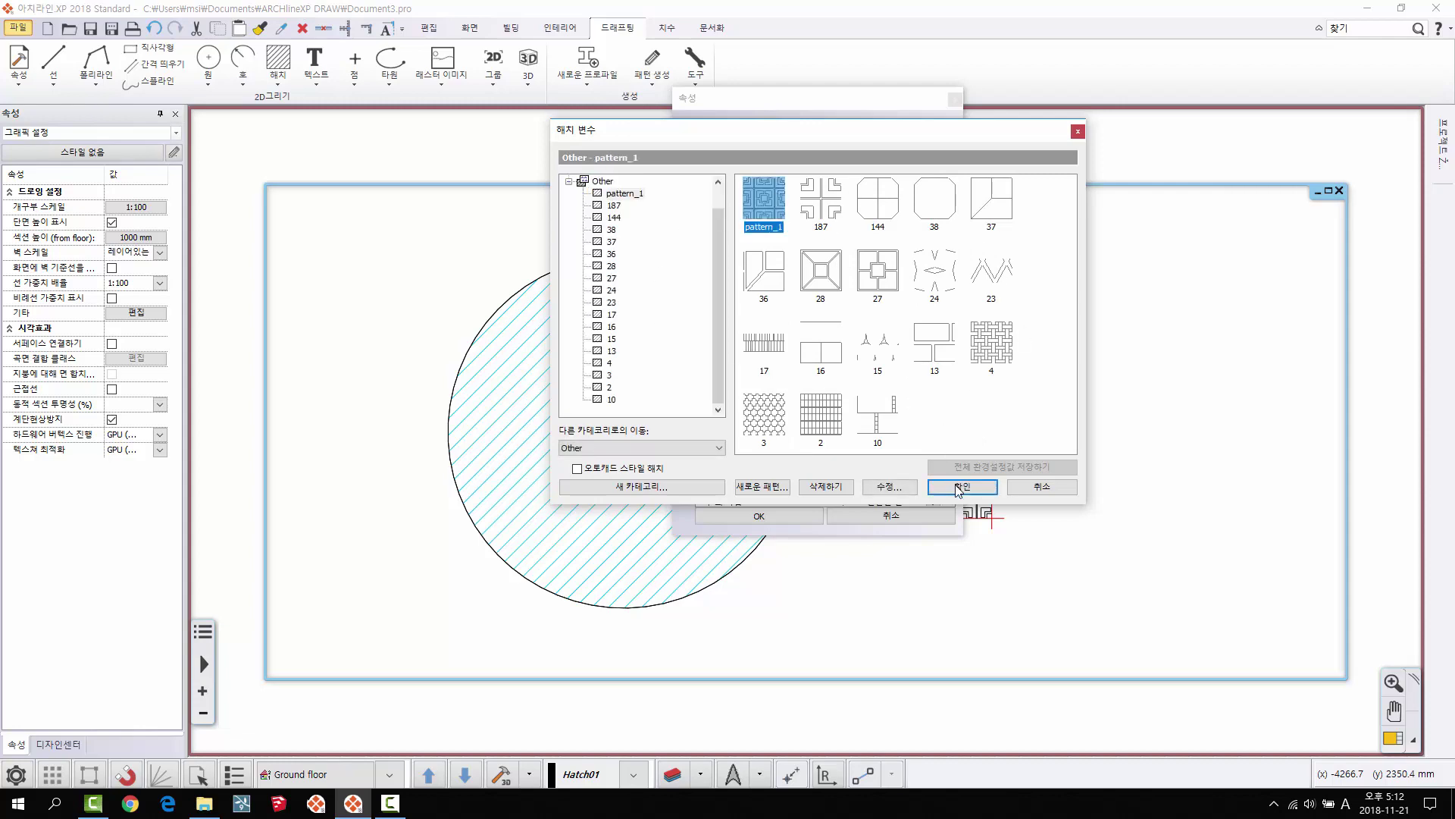
click(960, 487)
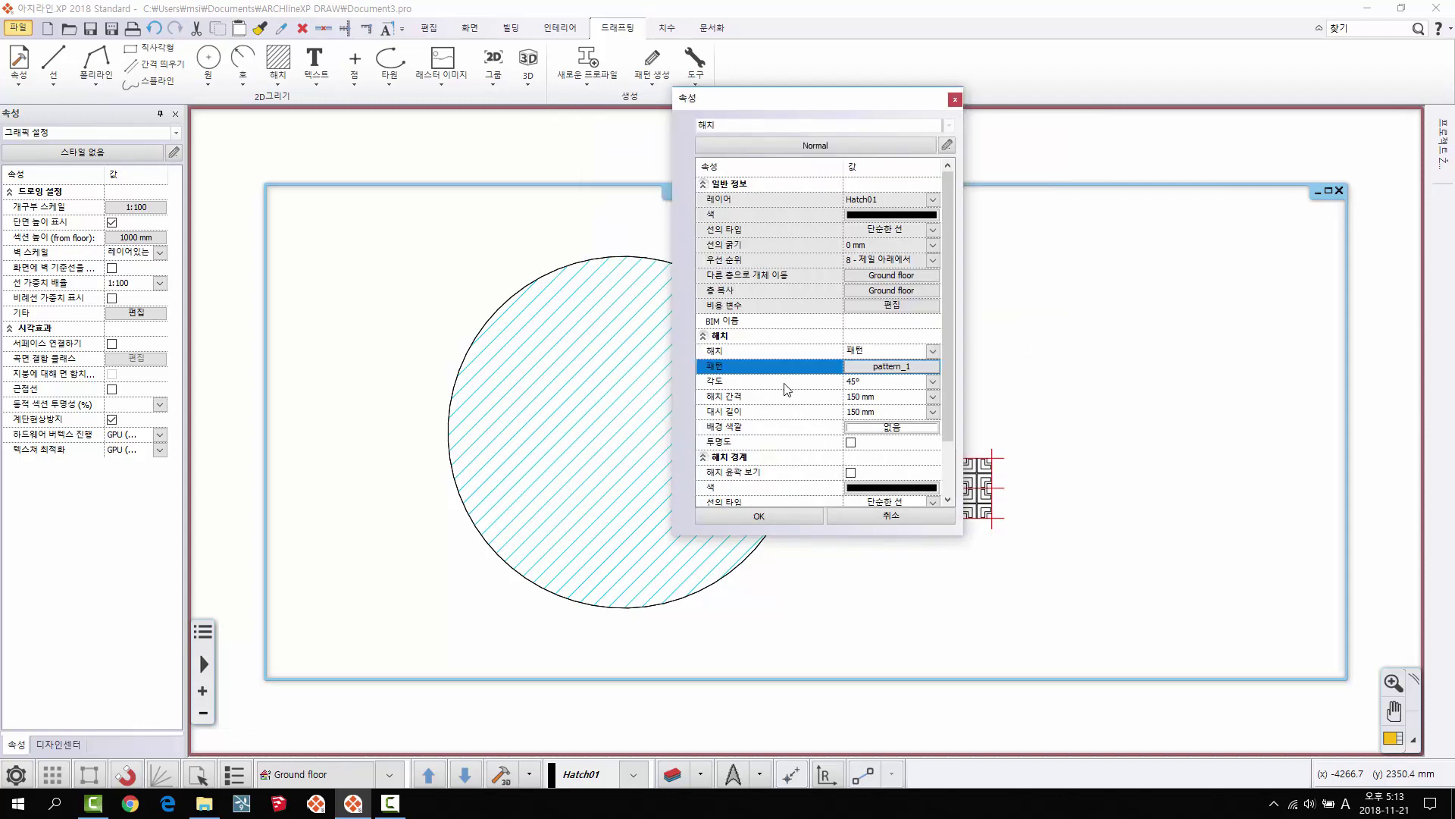
click(776, 513)
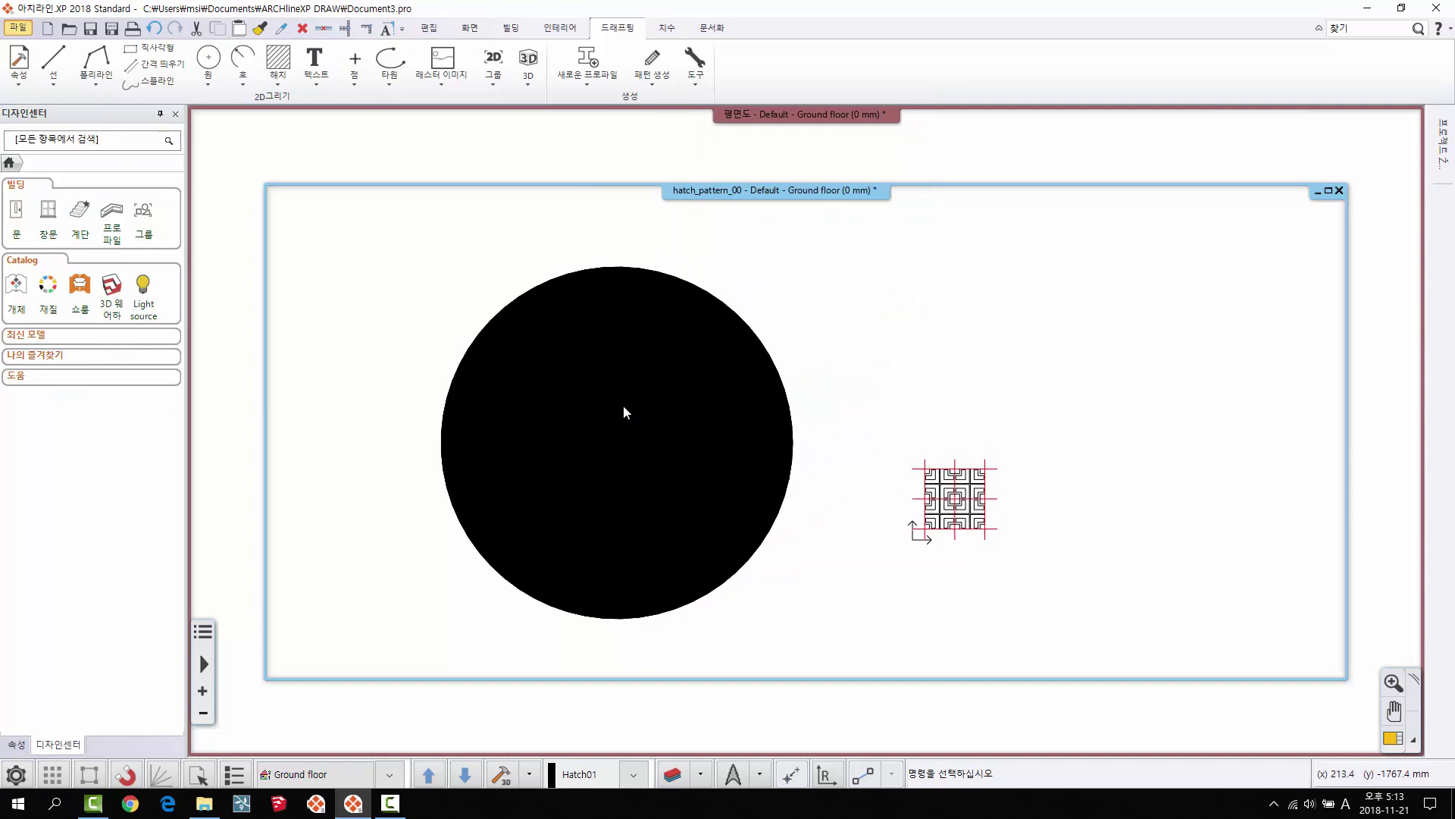
Step: Set the circle hatch's angle to 0° and hatch spacing to 1500 mm, and edit its dash length
click(611, 389)
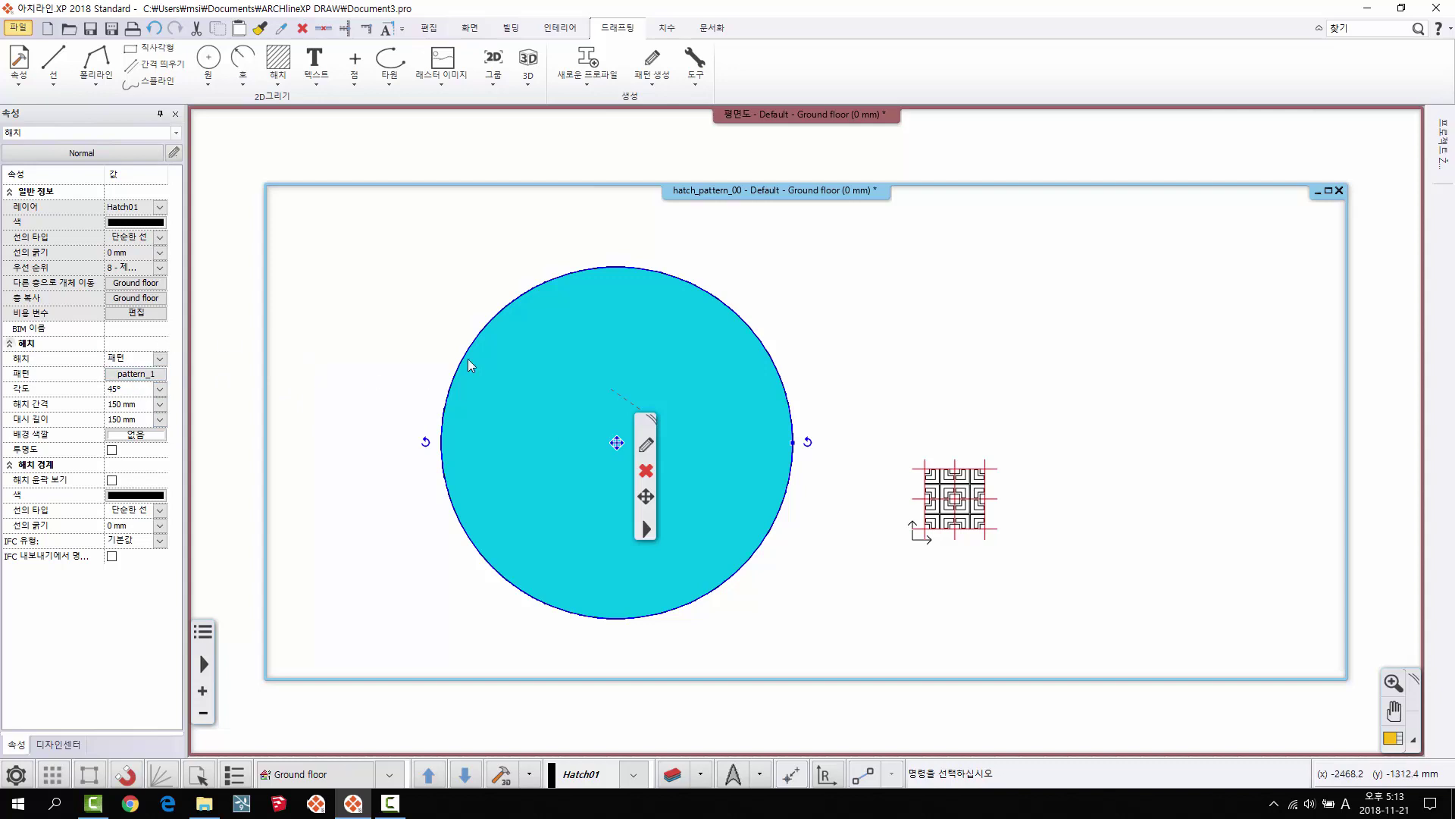
right_click(614, 356)
click(652, 379)
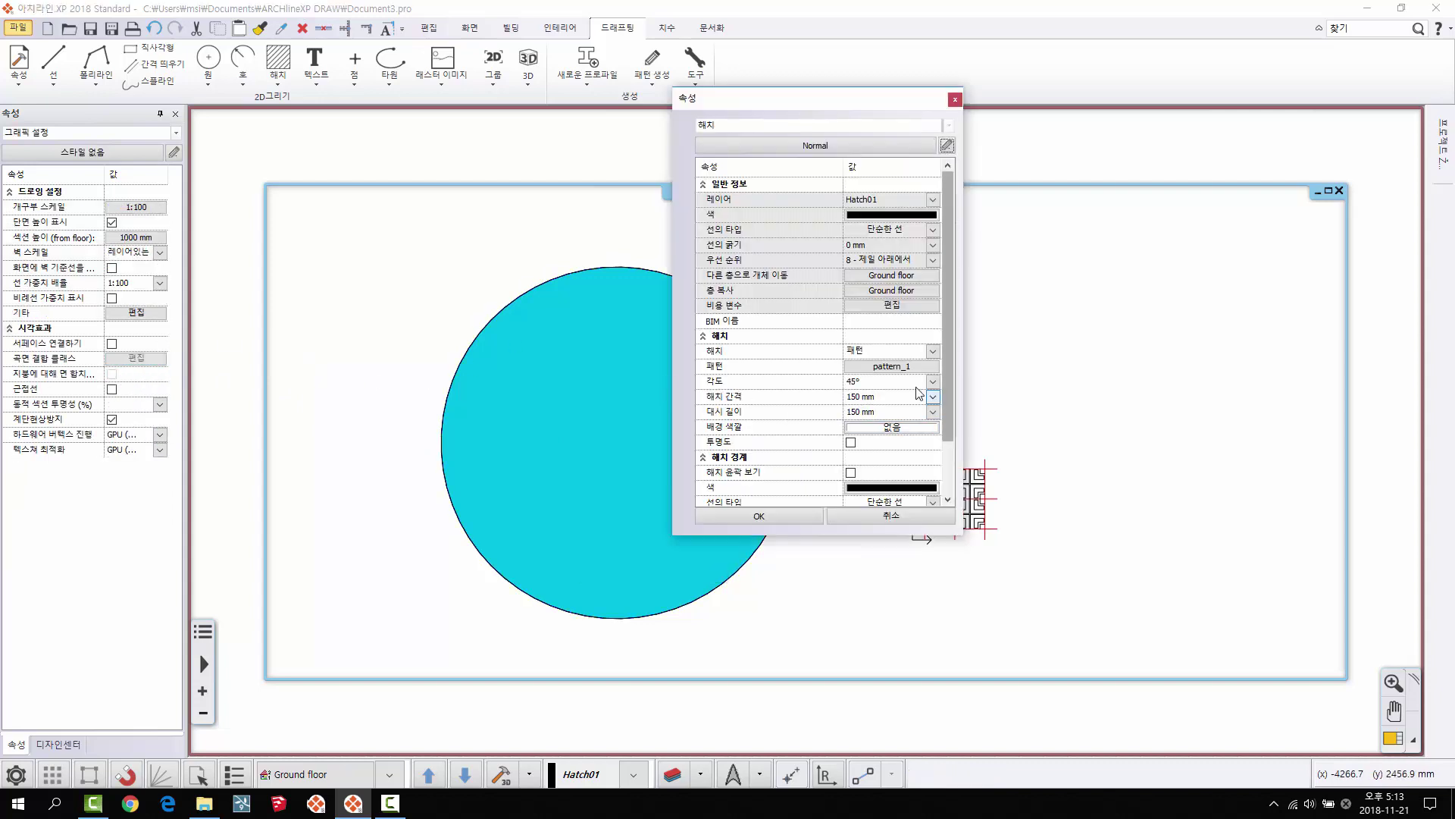
click(871, 381)
text(0)
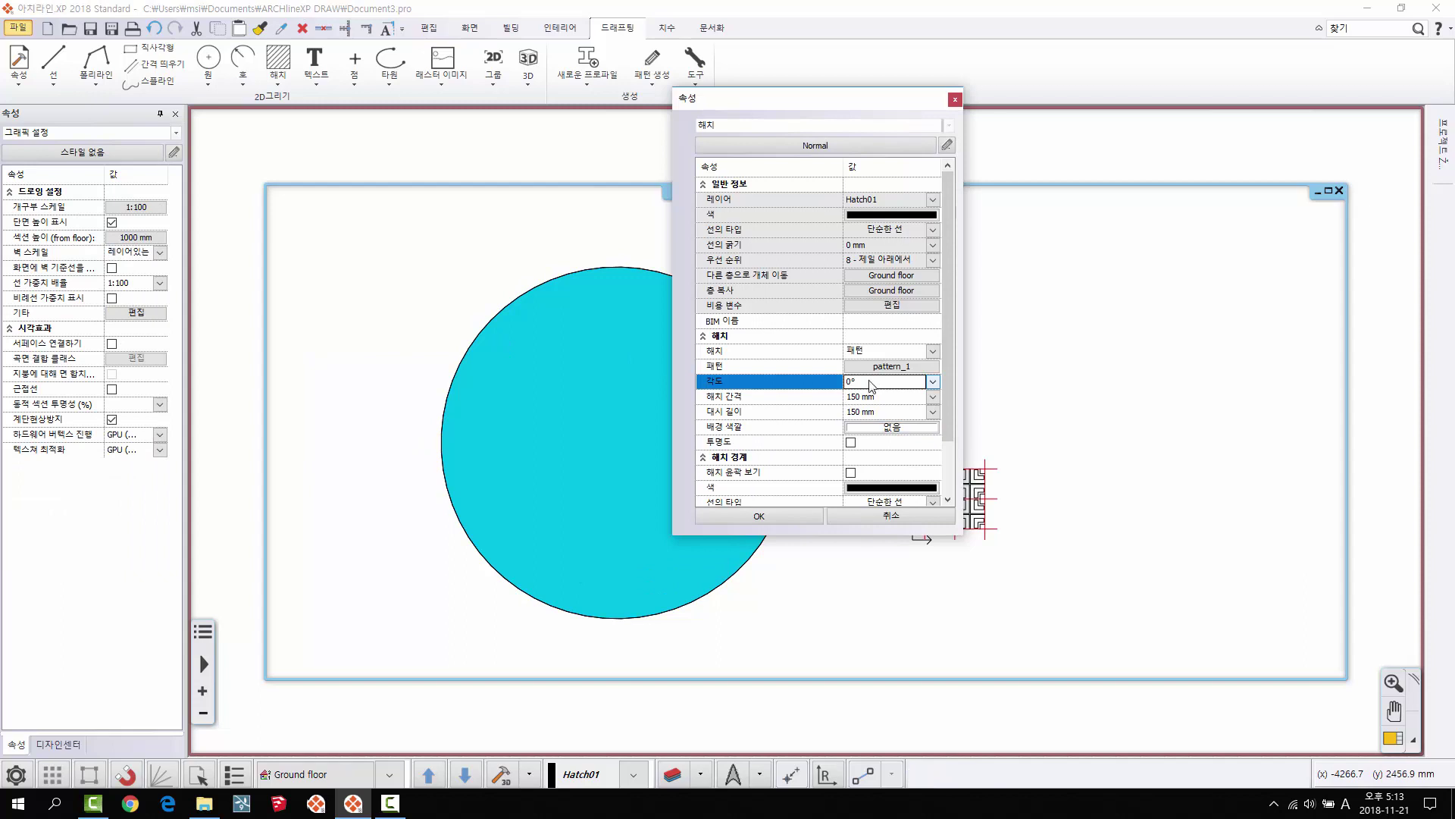
click(872, 397)
text(15)
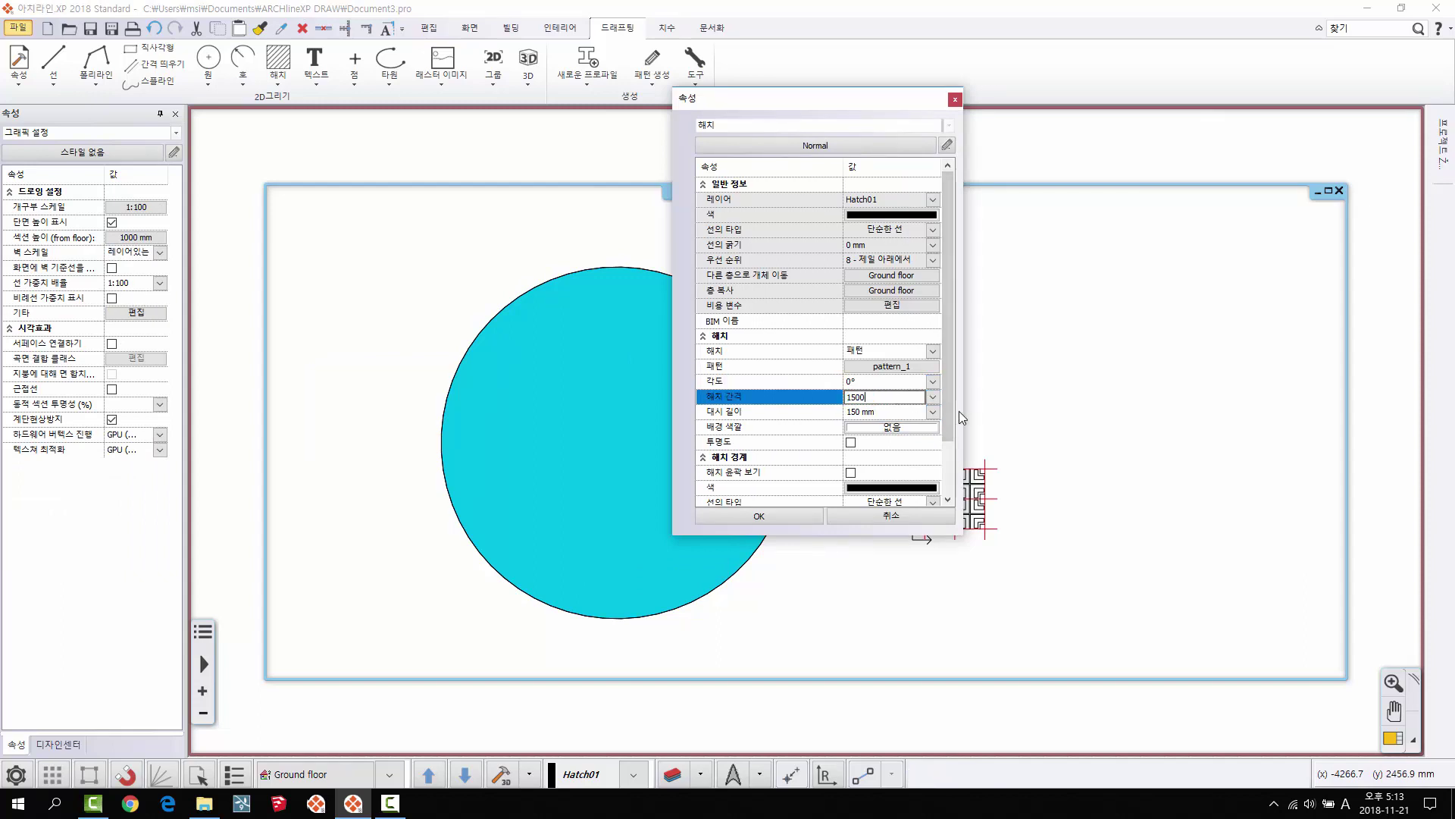
click(886, 411)
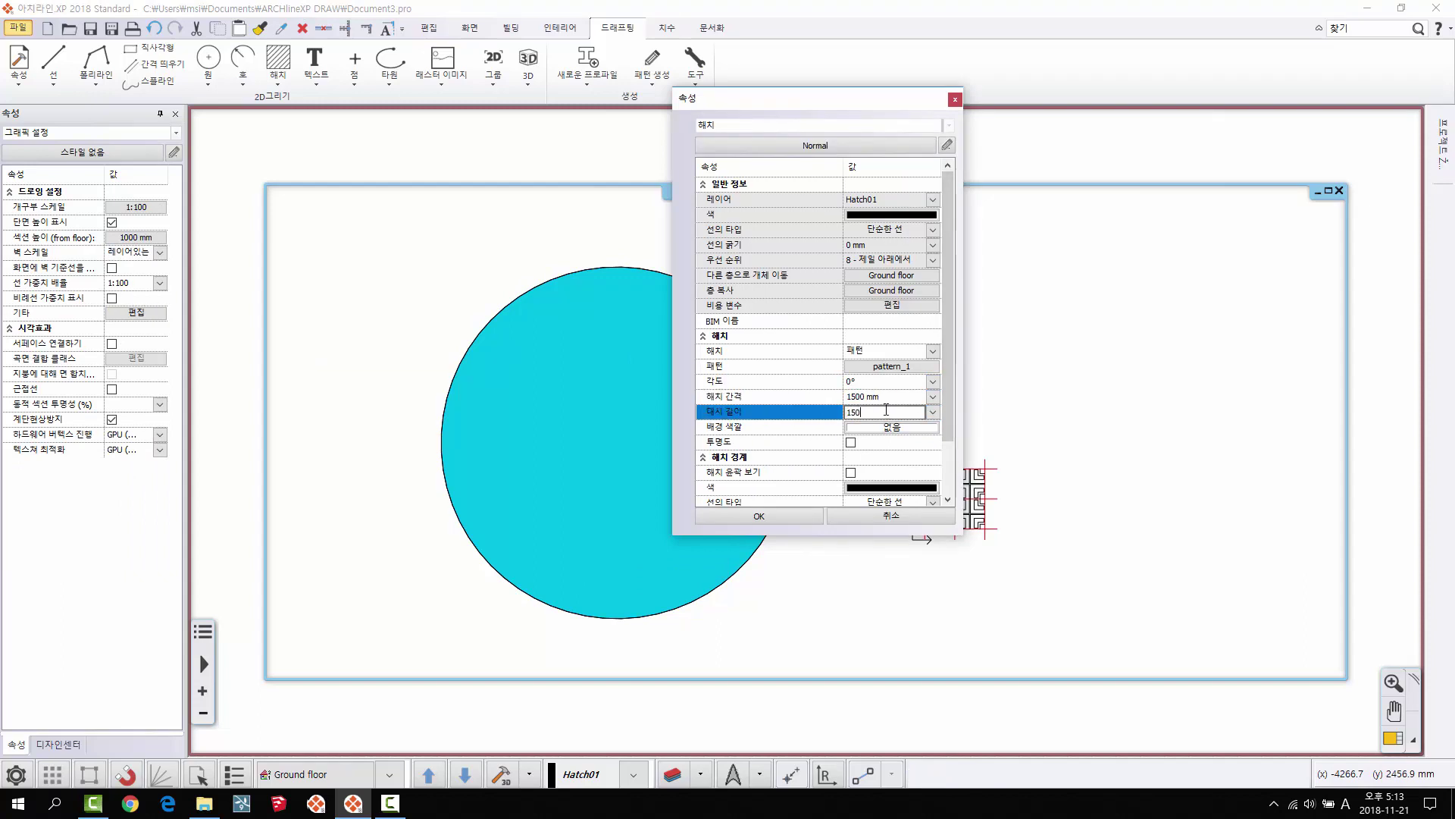
click(784, 516)
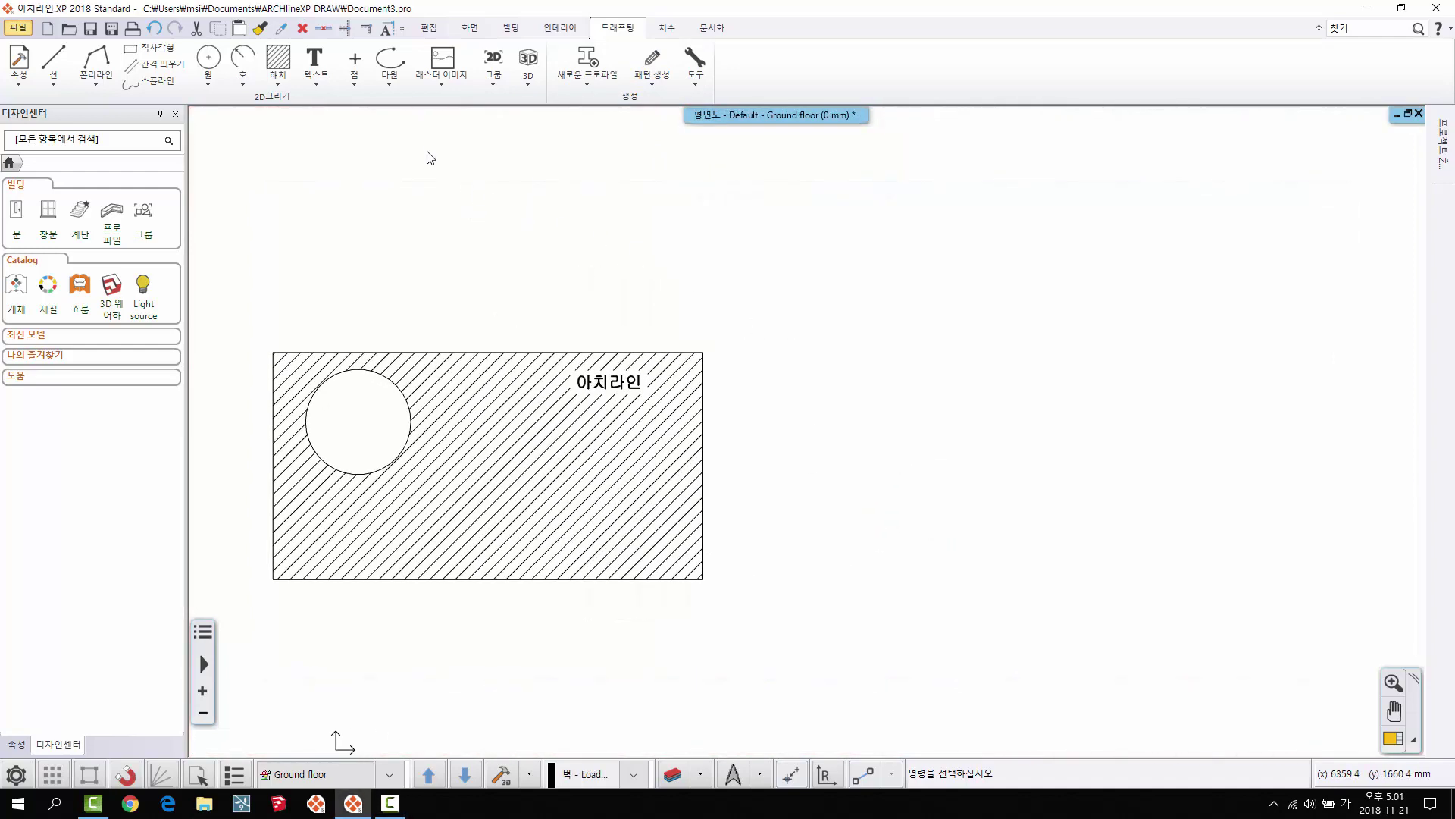
Step: Place the text 아치라인2018 twice, side by side, above and to the right of the hatched rectangle with the Place method (배치하기)
click(316, 85)
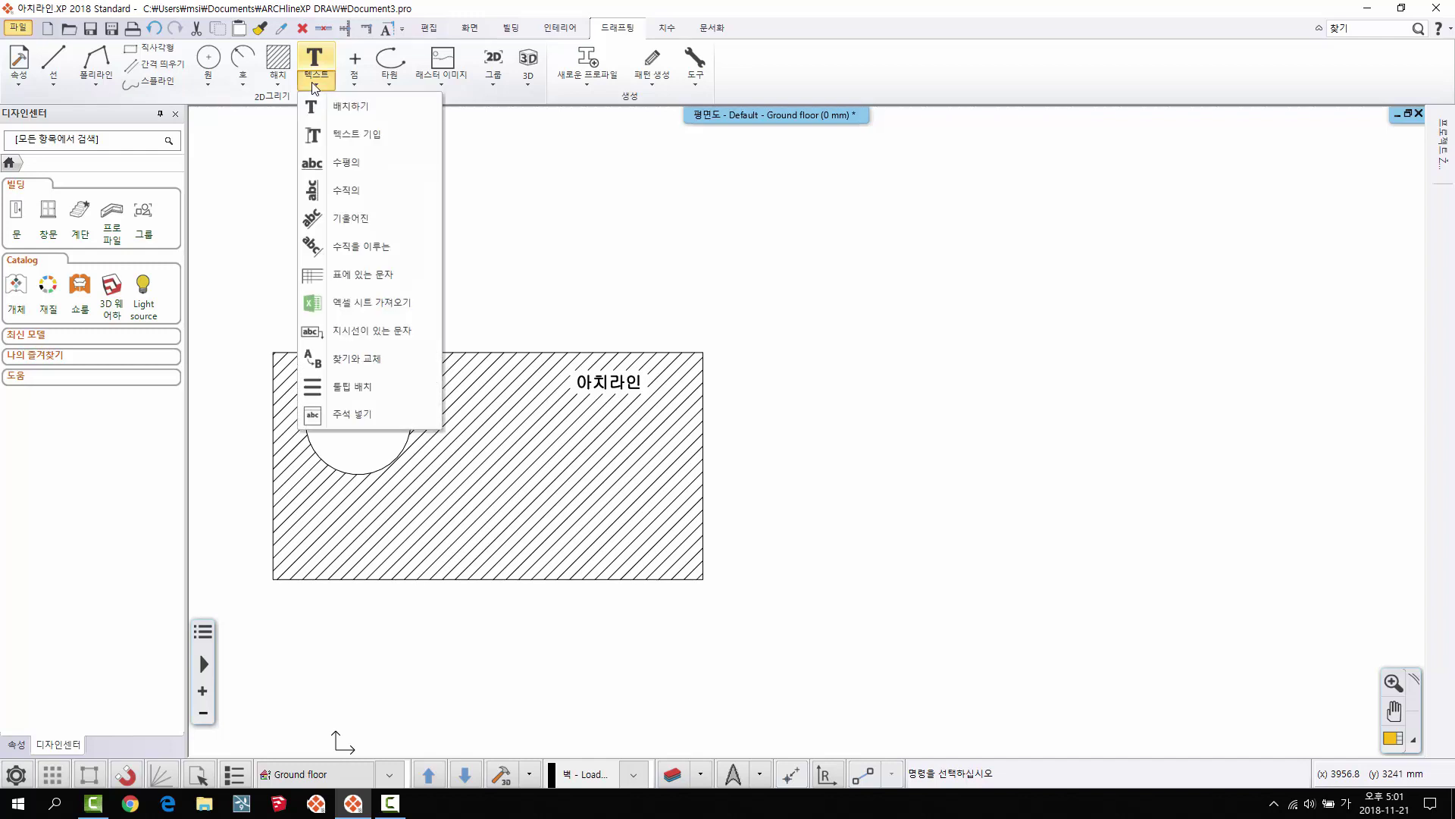
middle_drag(596, 116, 452, 182)
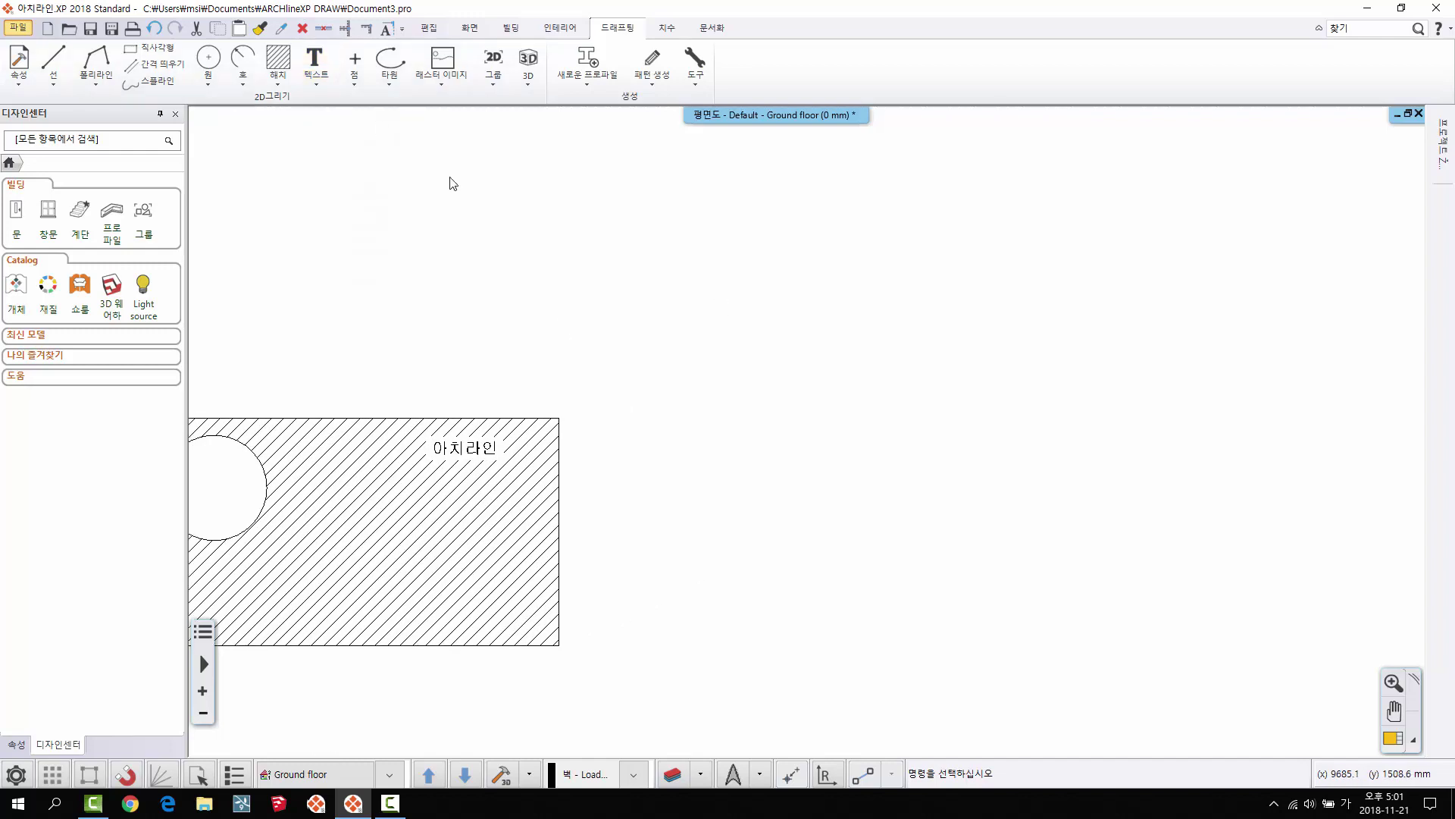
click(324, 84)
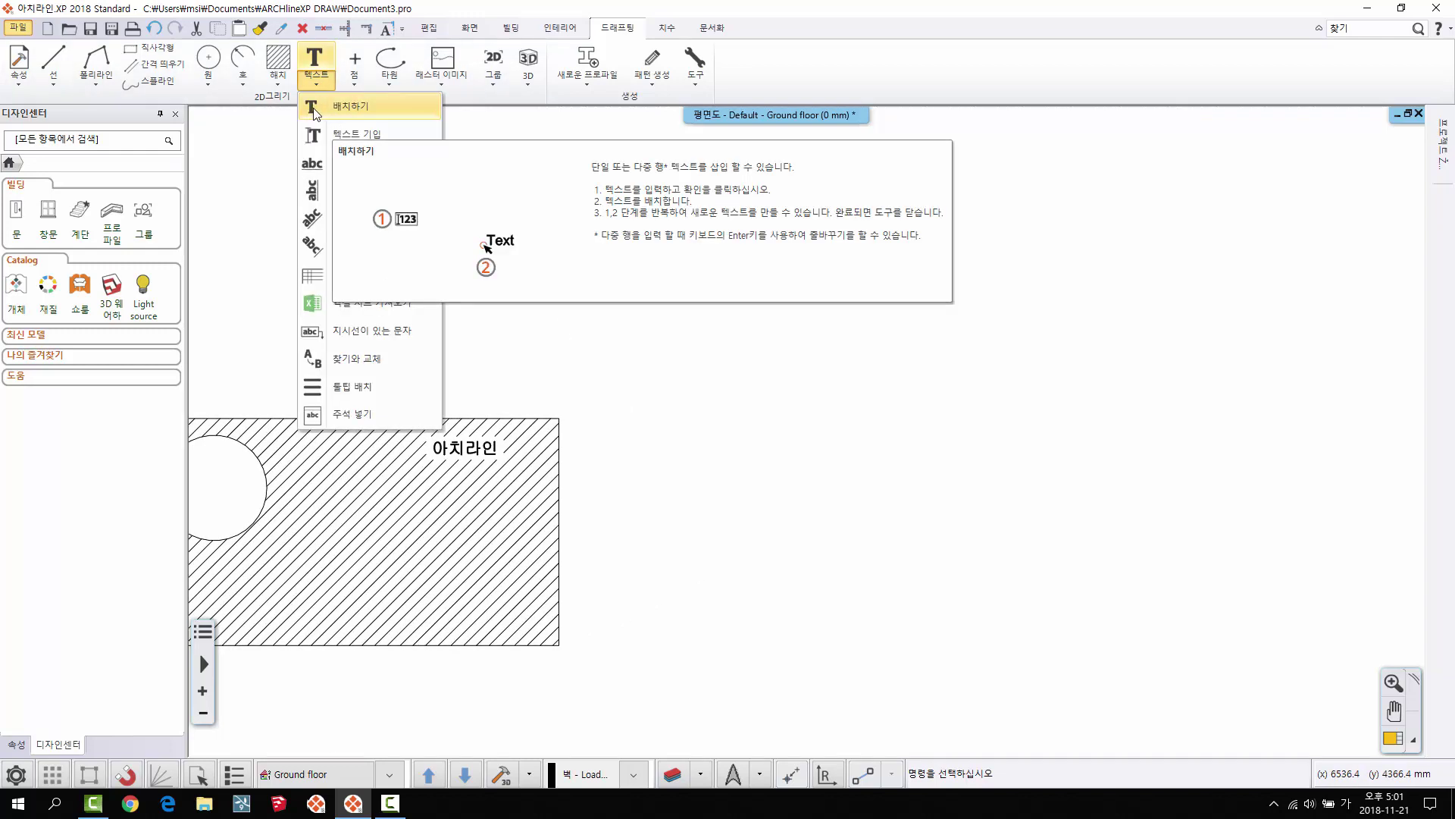
click(348, 106)
drag(538, 194, 646, 216)
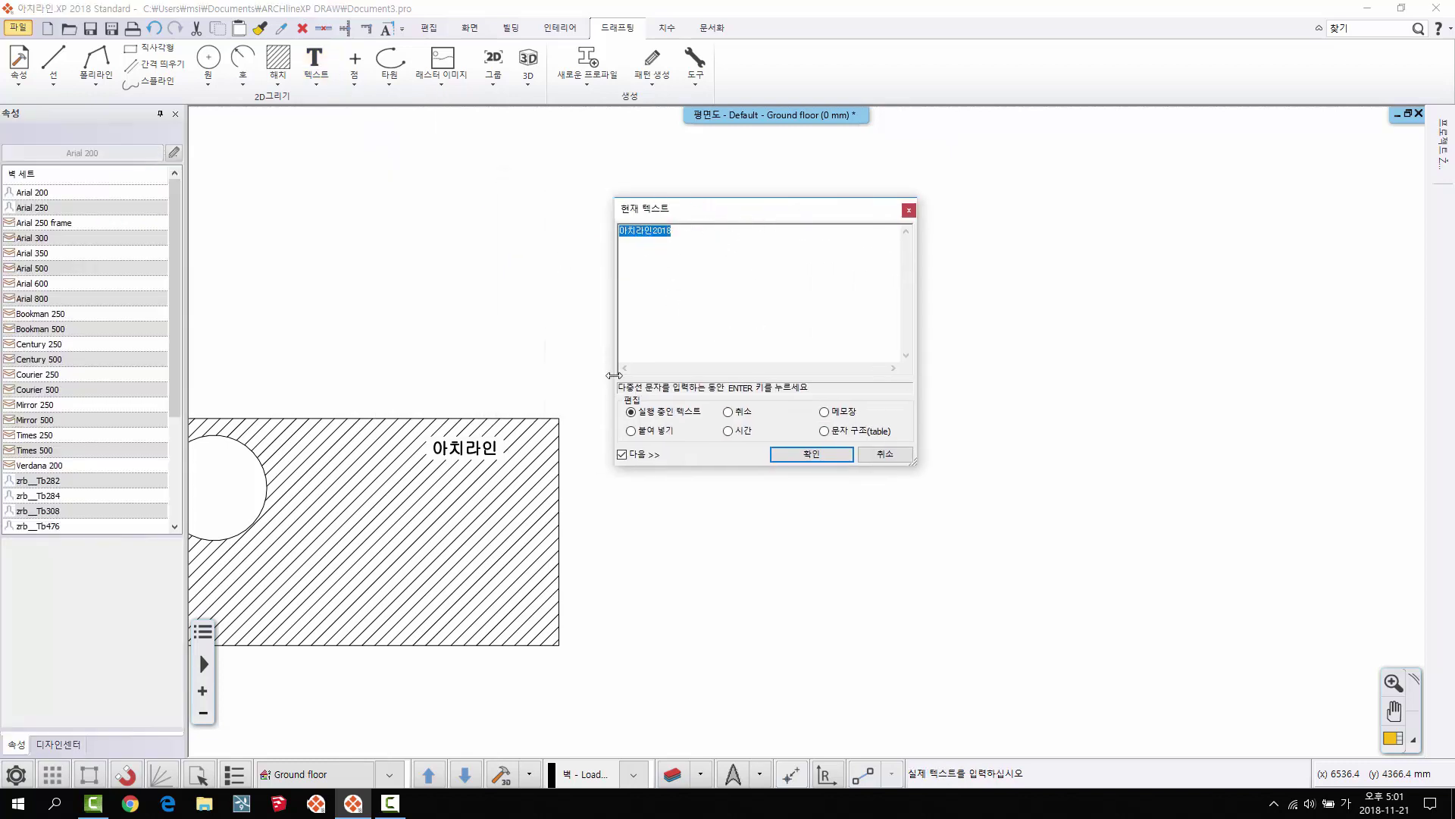
click(690, 238)
click(818, 457)
click(747, 321)
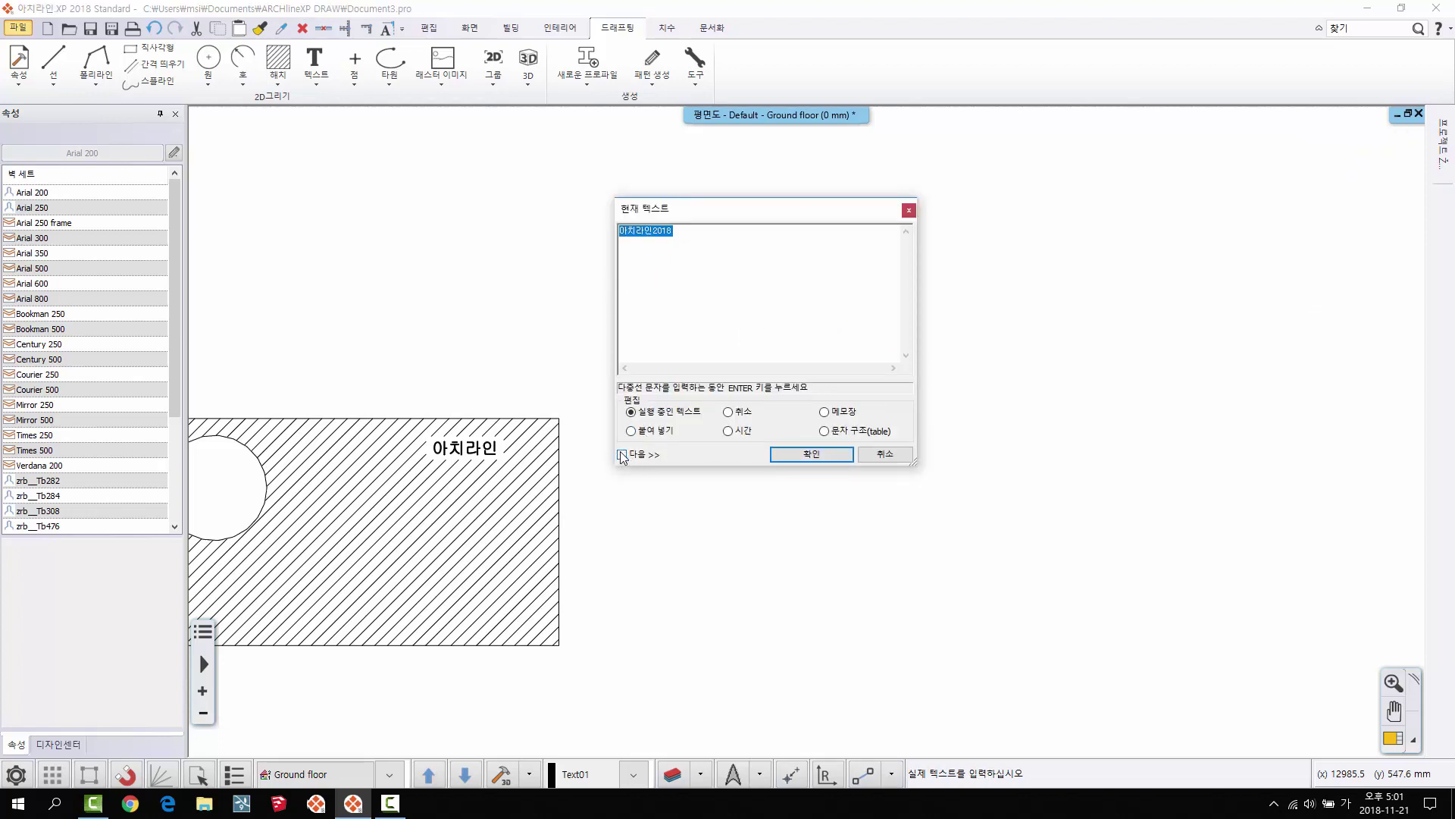
click(809, 455)
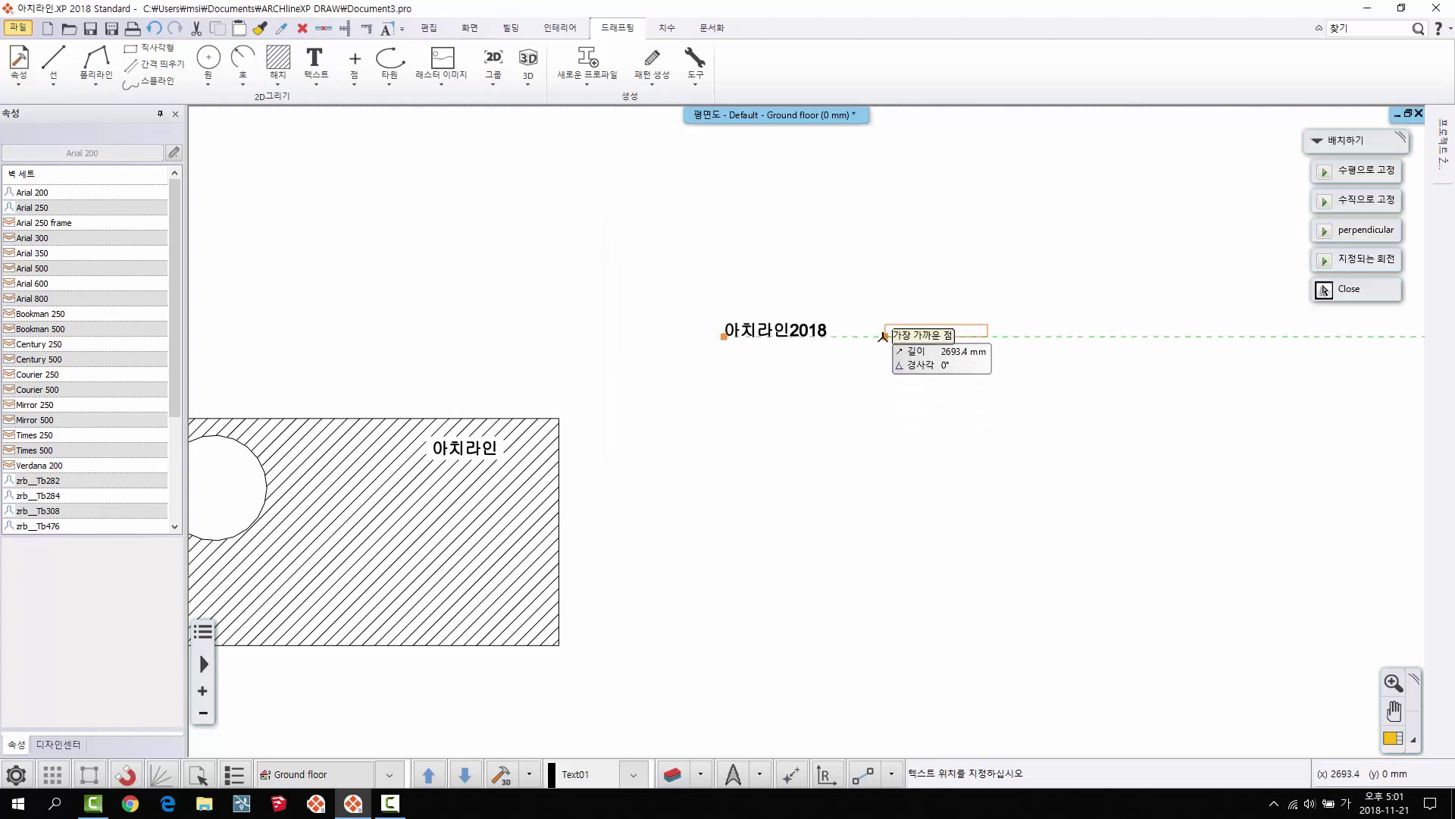
key(Escape)
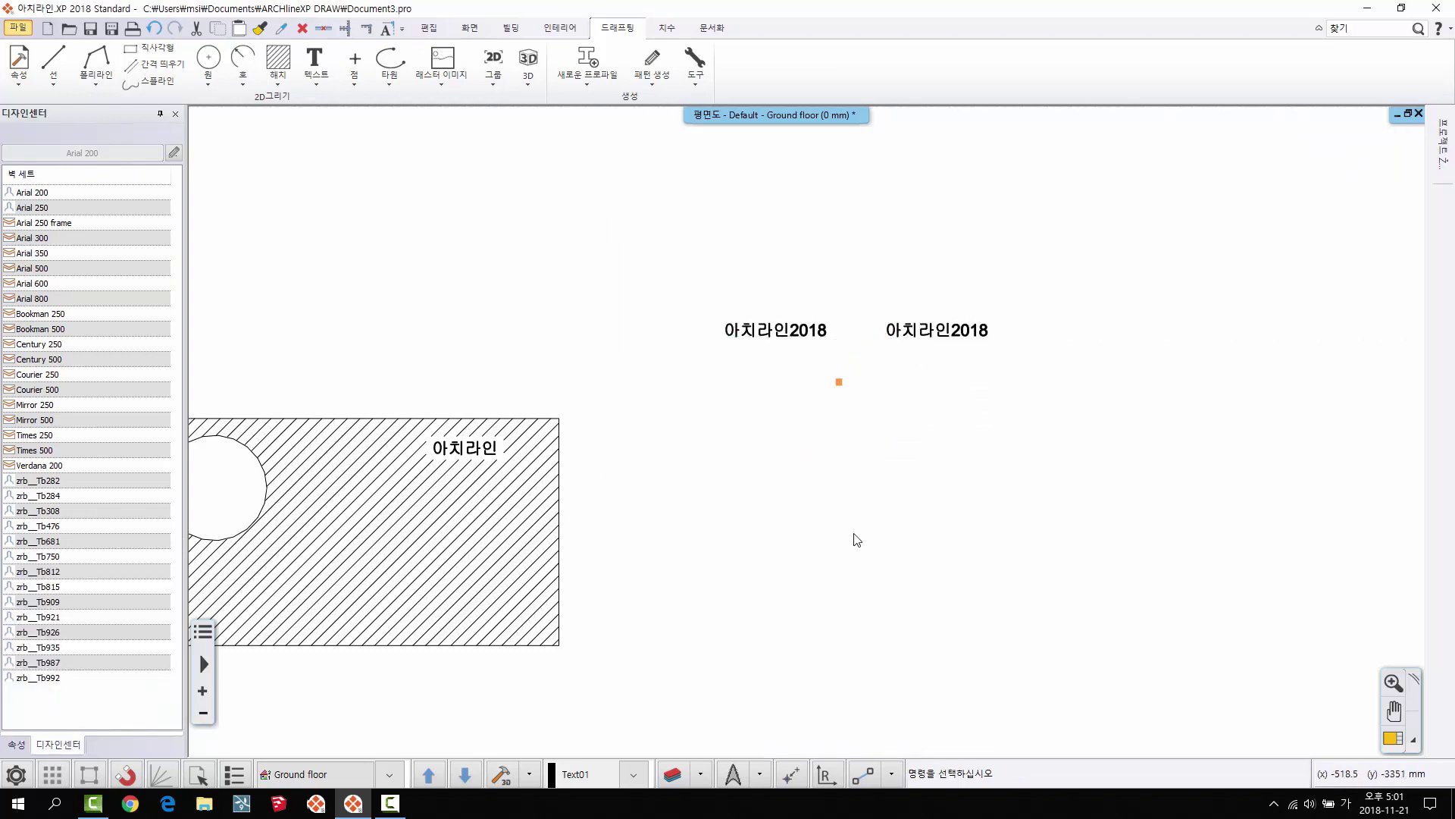
Step: Examine the font, height and other properties of the left 아치라인2018 text
click(879, 484)
drag(953, 549, 953, 548)
scroll(808, 371, up, 2)
click(611, 303)
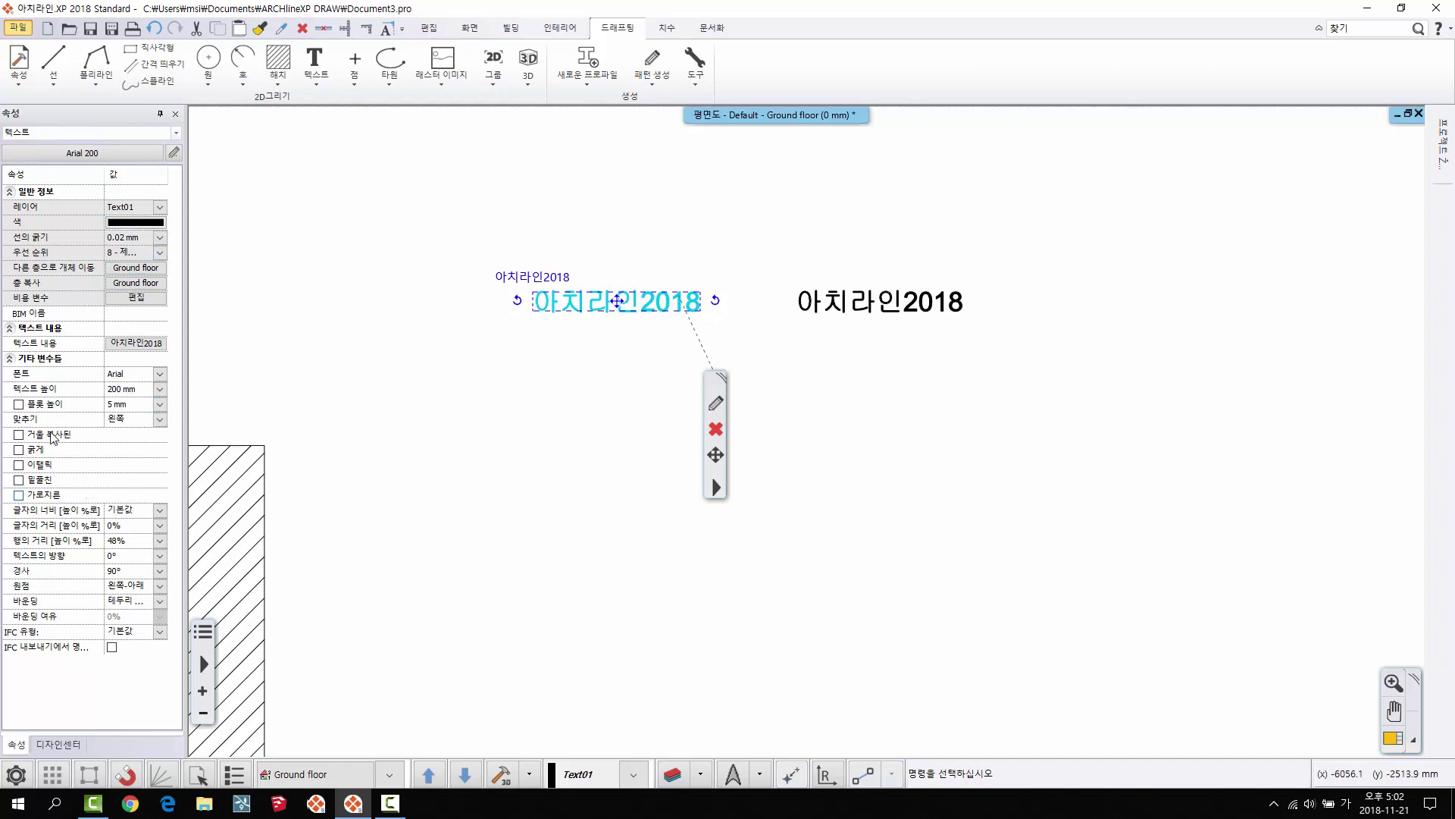
click(584, 379)
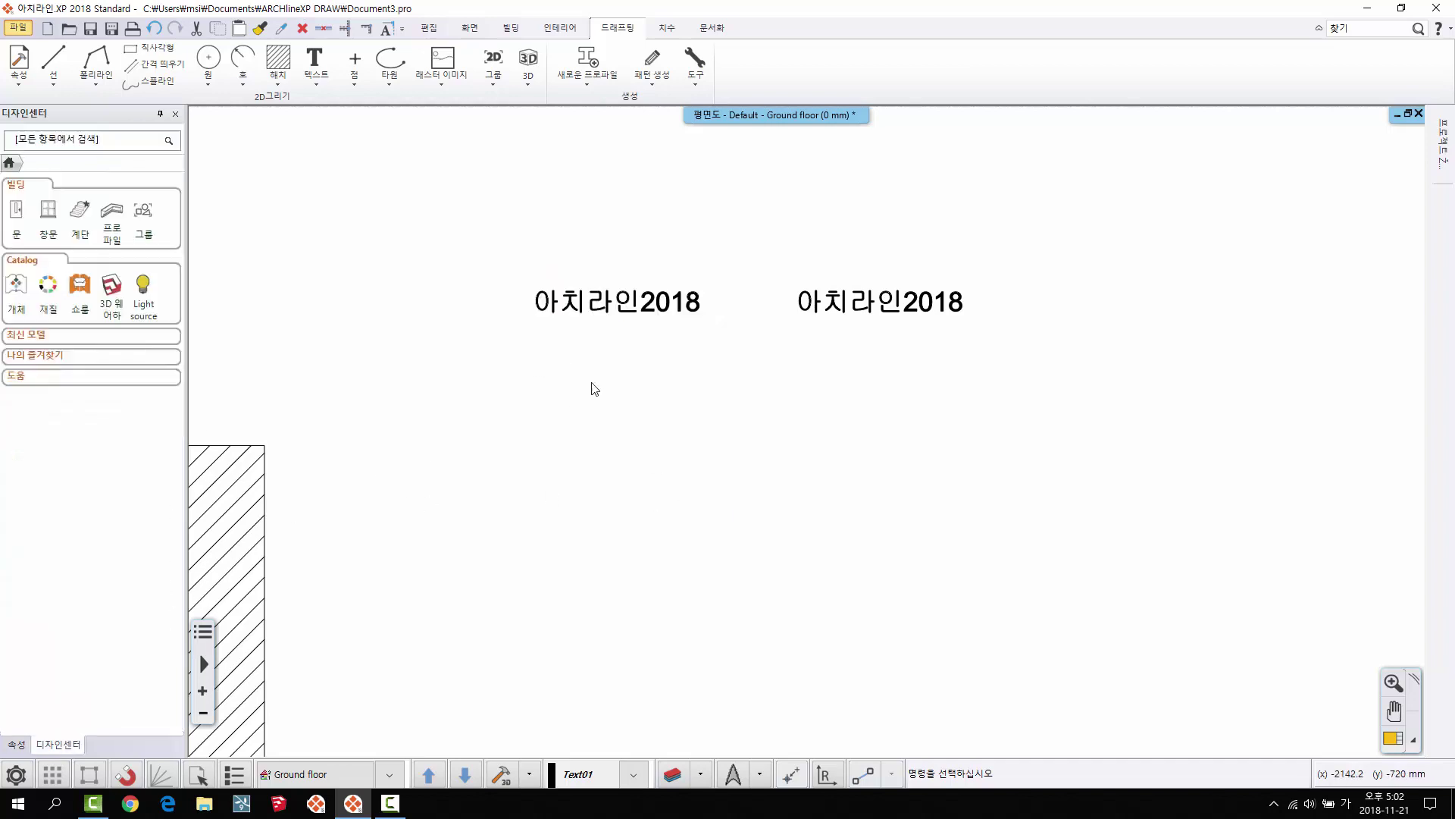
Step: Write 아치라인 2018 directly in the drawing below the left text with the text entry method (텍스트 기입)
click(316, 78)
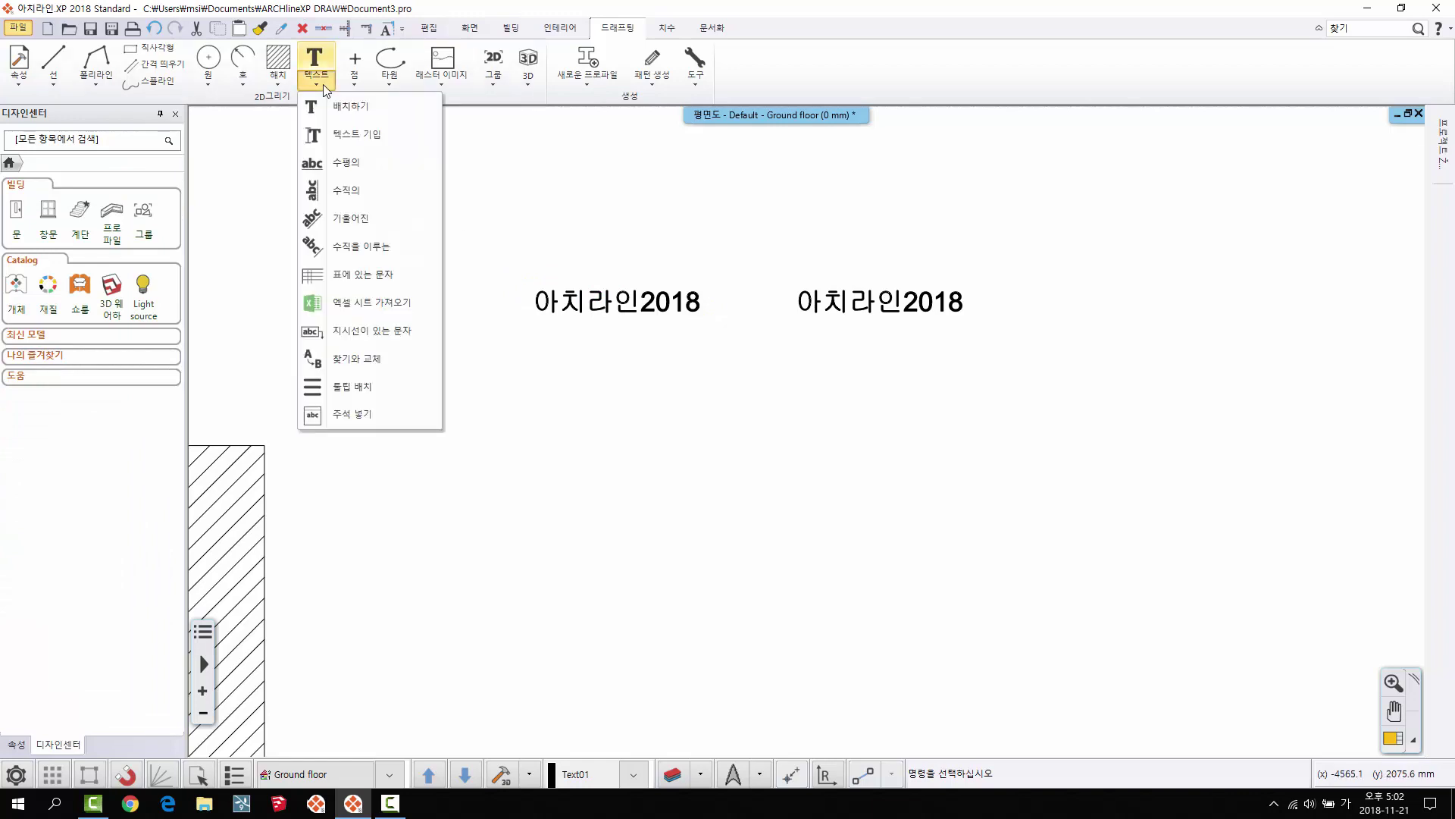
click(373, 135)
click(540, 471)
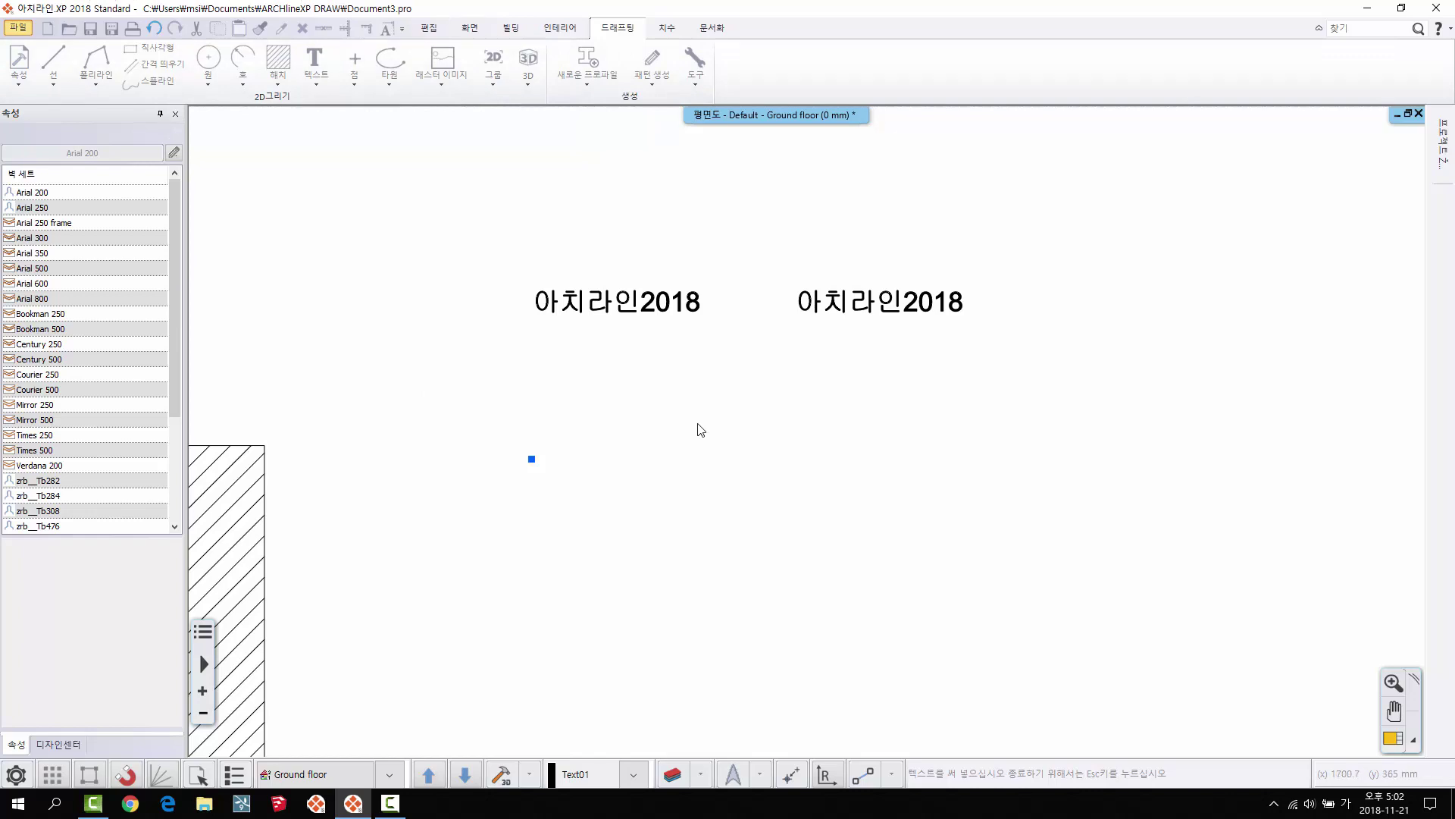
text(아치라인 2018)
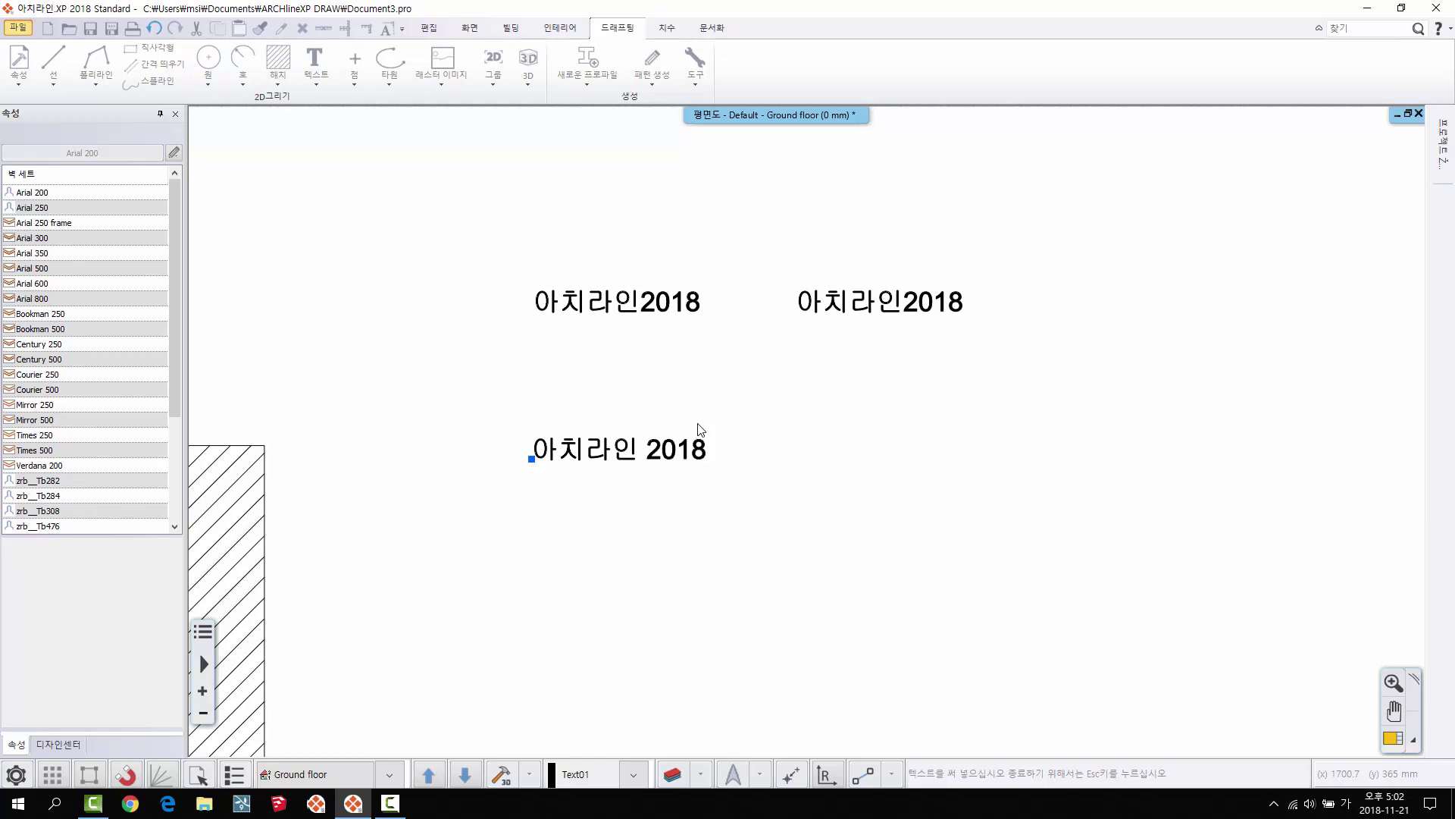
key(Escape)
click(606, 448)
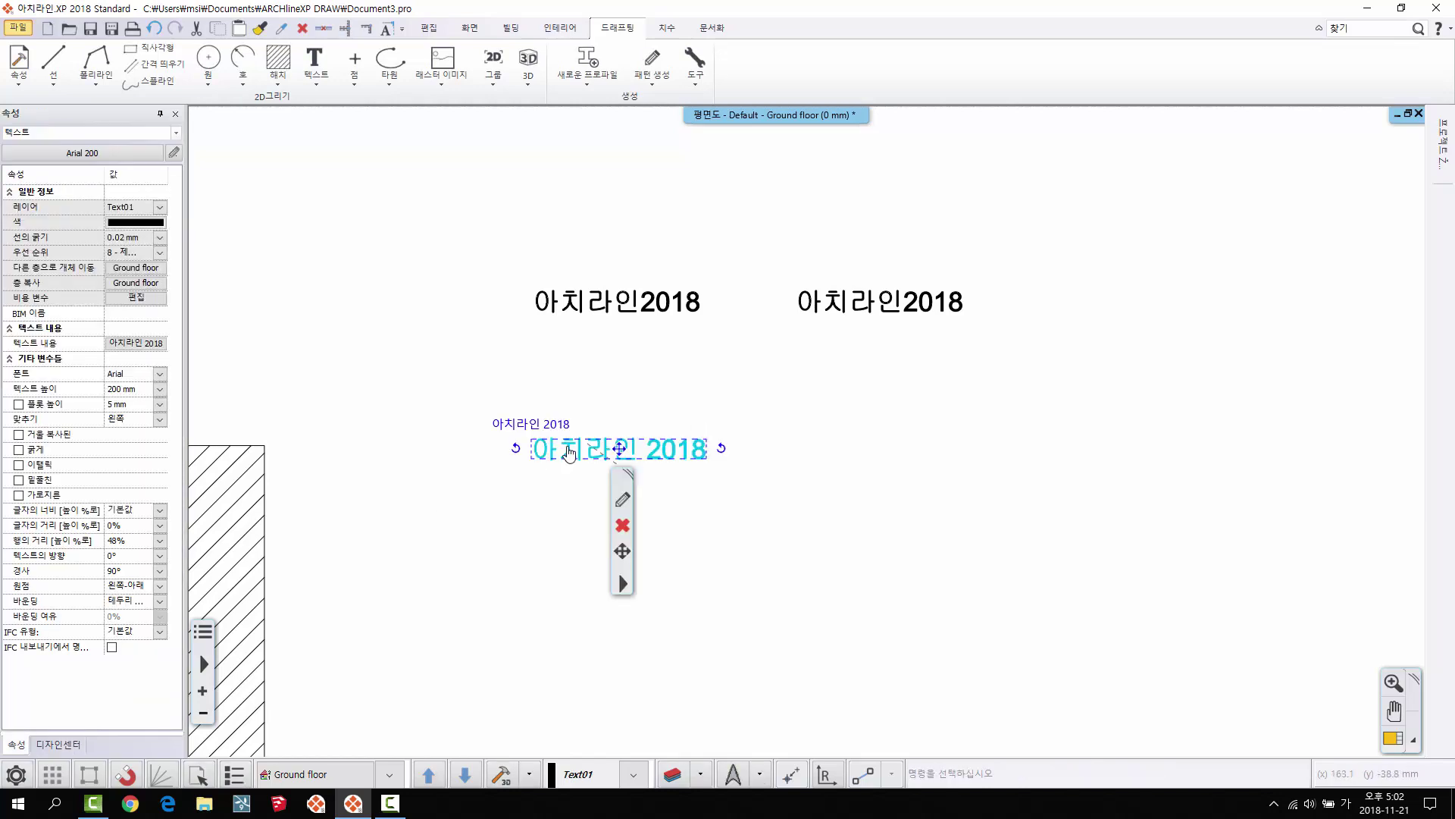
key(Escape)
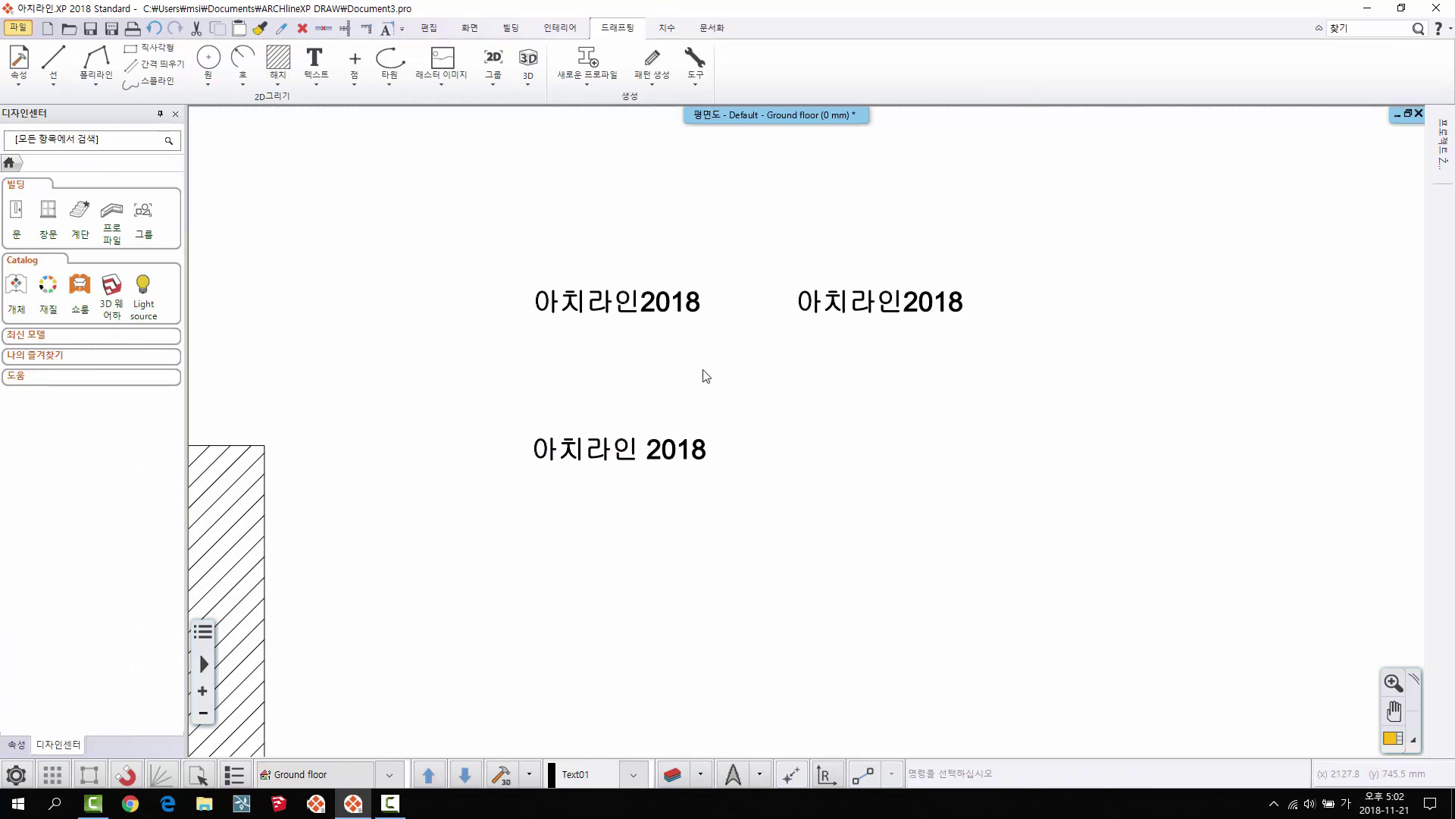
Step: Place a horizontal 아치라인2018 text (수평의) to the left of the existing texts, above the hatched rectangle
click(319, 87)
click(334, 159)
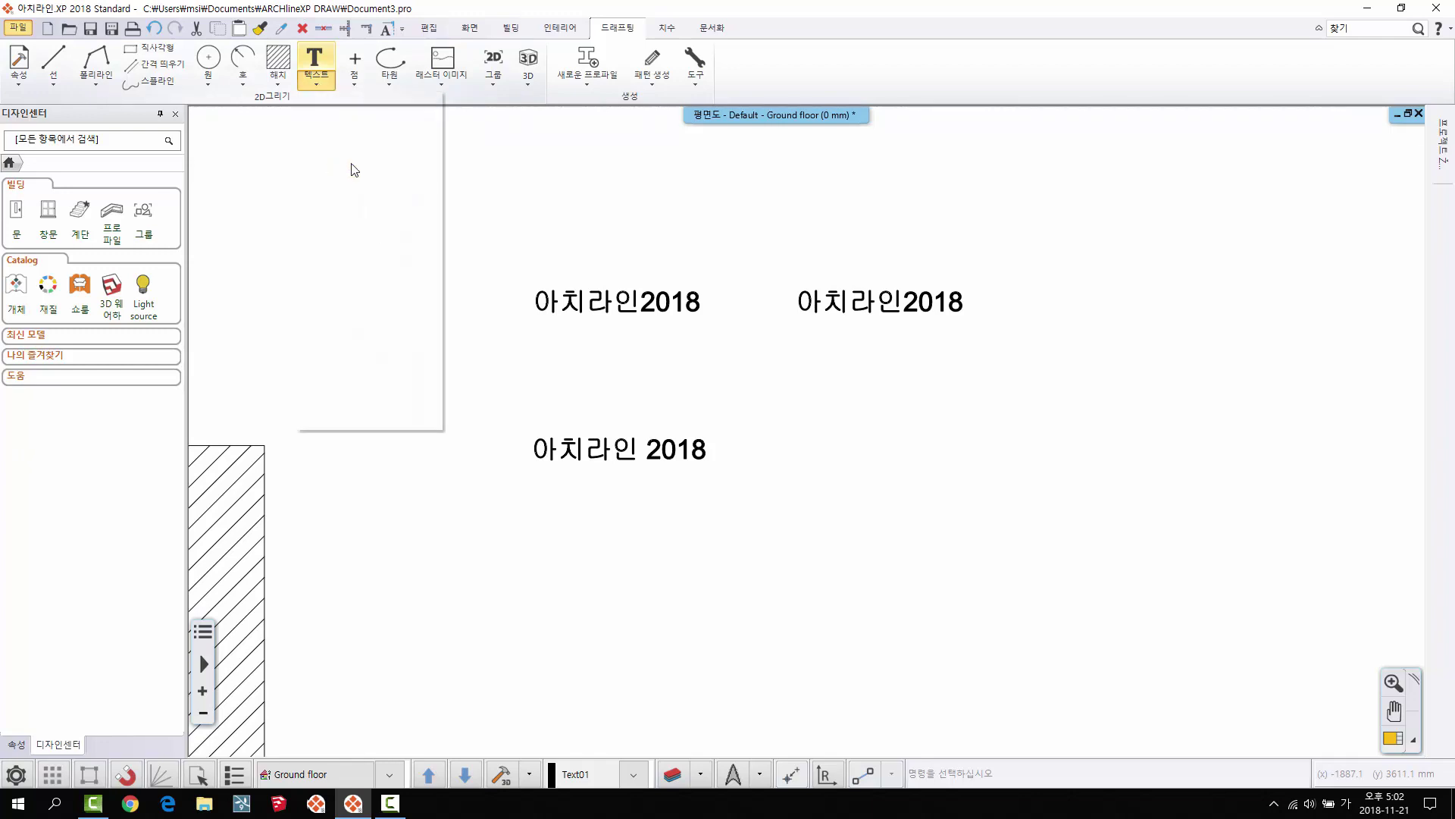
middle_drag(435, 328, 606, 400)
click(448, 352)
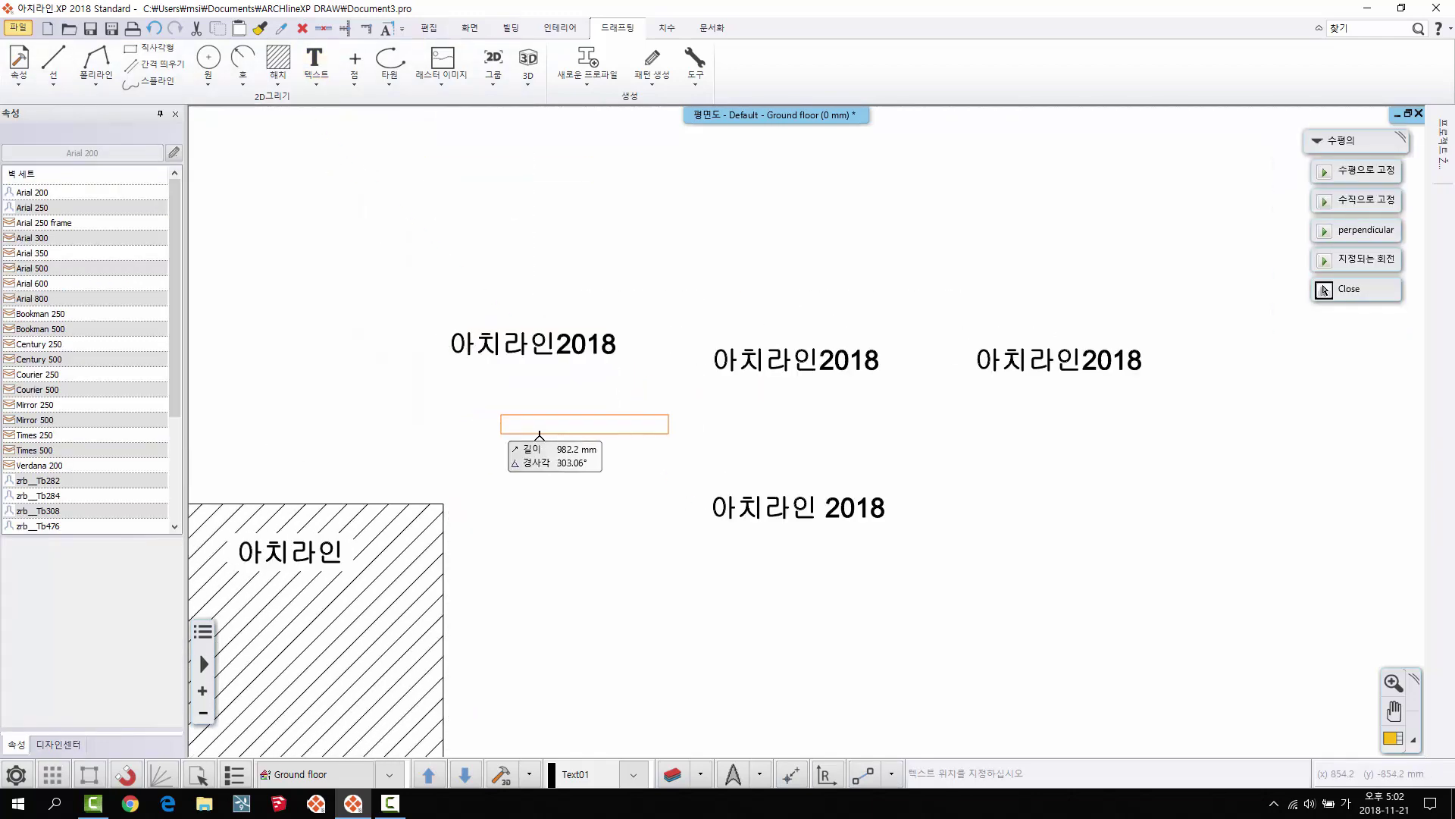
key(Escape)
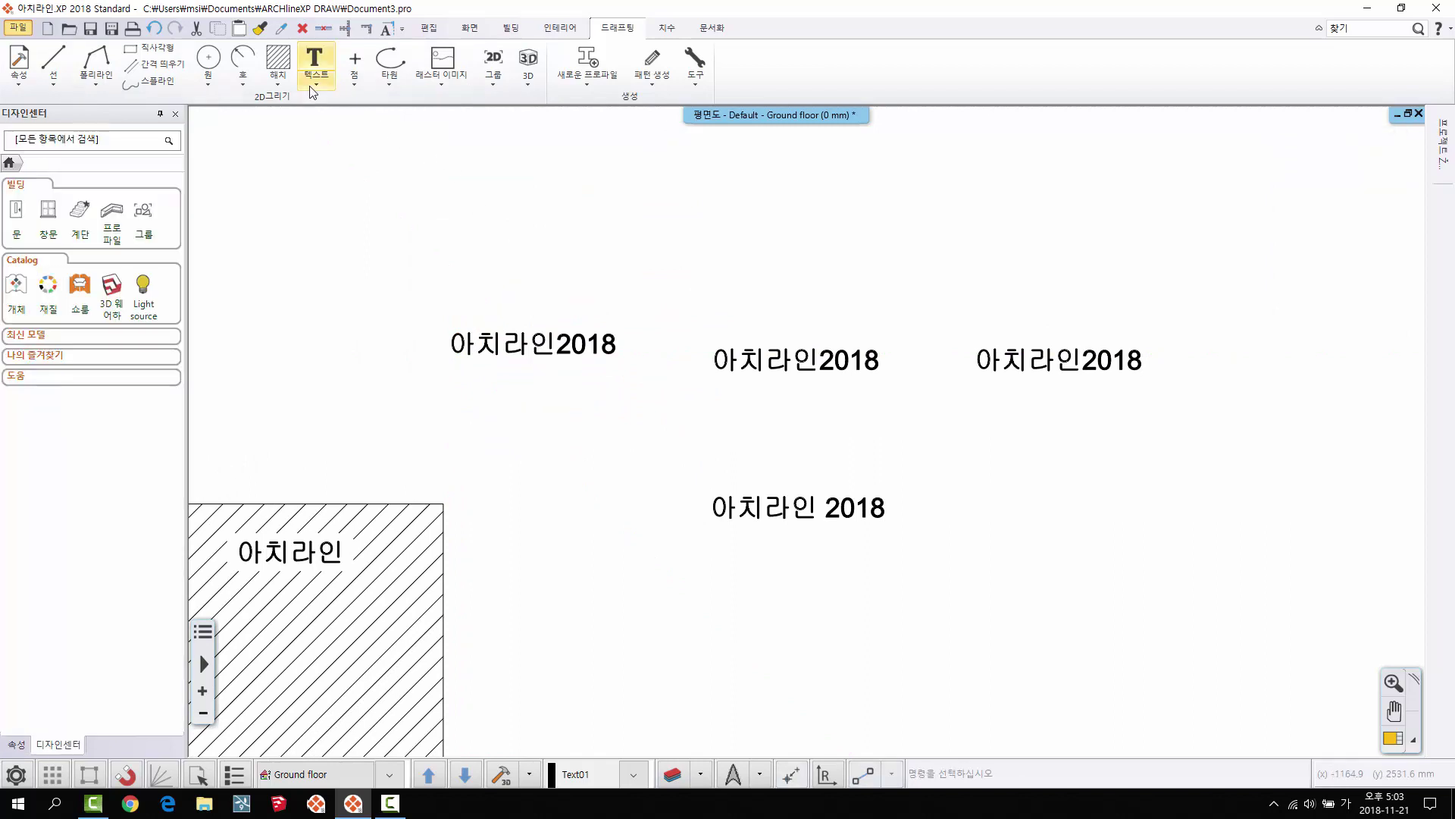
Step: Place a vertical 아치라인2018 text (수직의) to the left of the horizontal texts, above the hatched rectangle
click(319, 87)
click(324, 191)
middle_drag(439, 326, 546, 409)
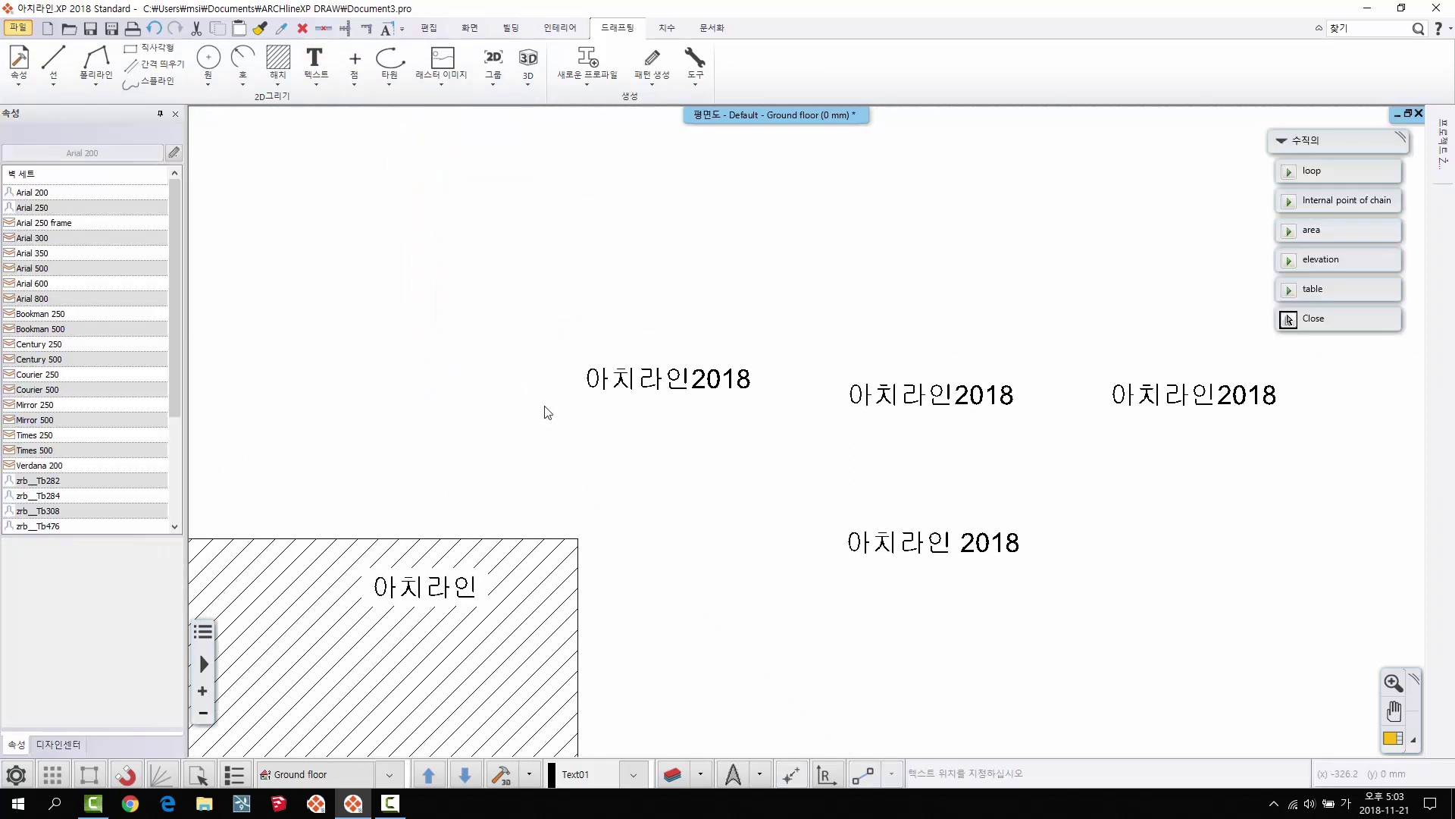
click(486, 419)
key(Escape)
Step: Place an inclined 아치라인2018 text (기울어진) at an angle of 30 to the left of the vertical text
click(316, 85)
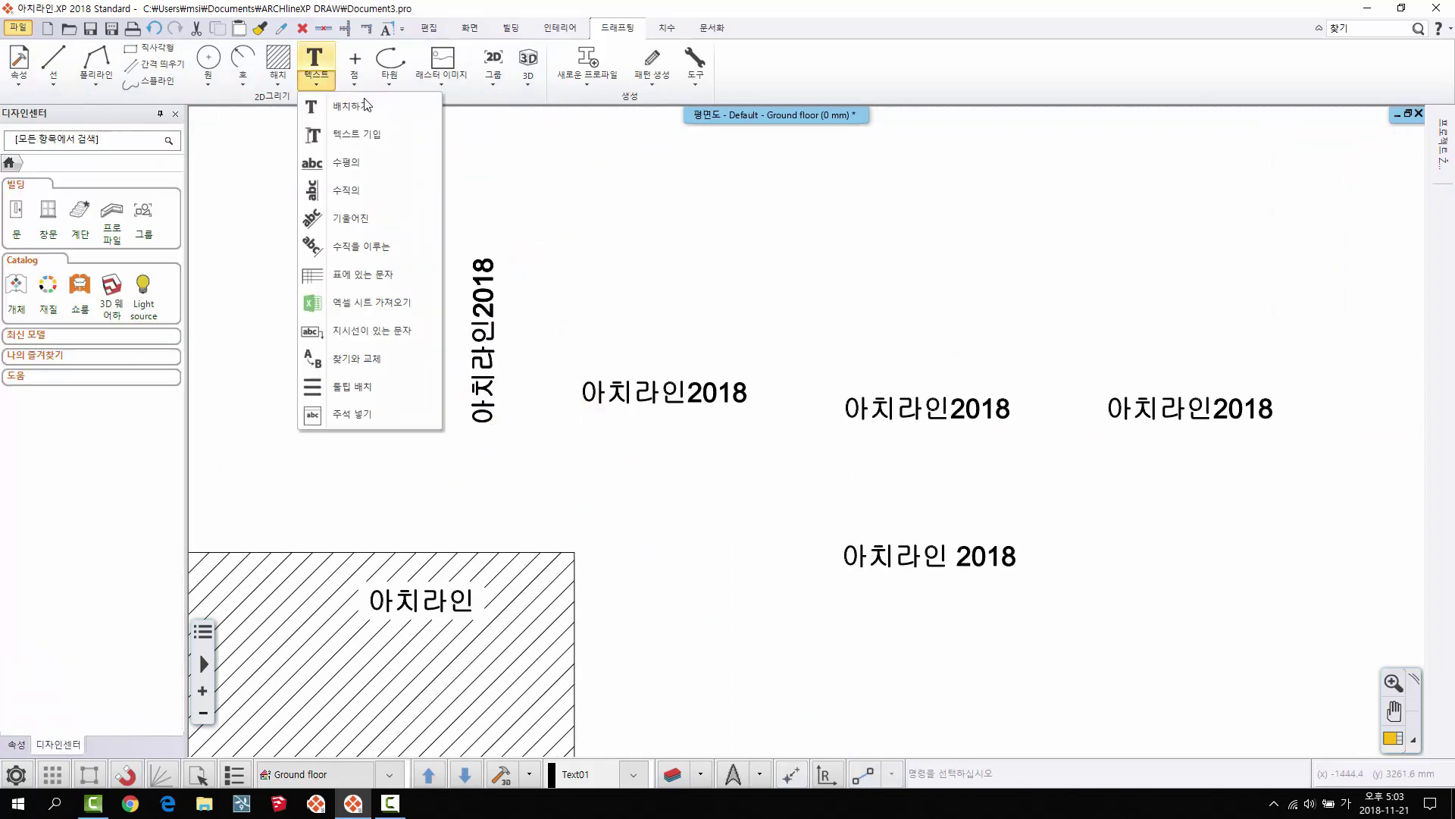
click(377, 223)
middle_drag(381, 394, 608, 383)
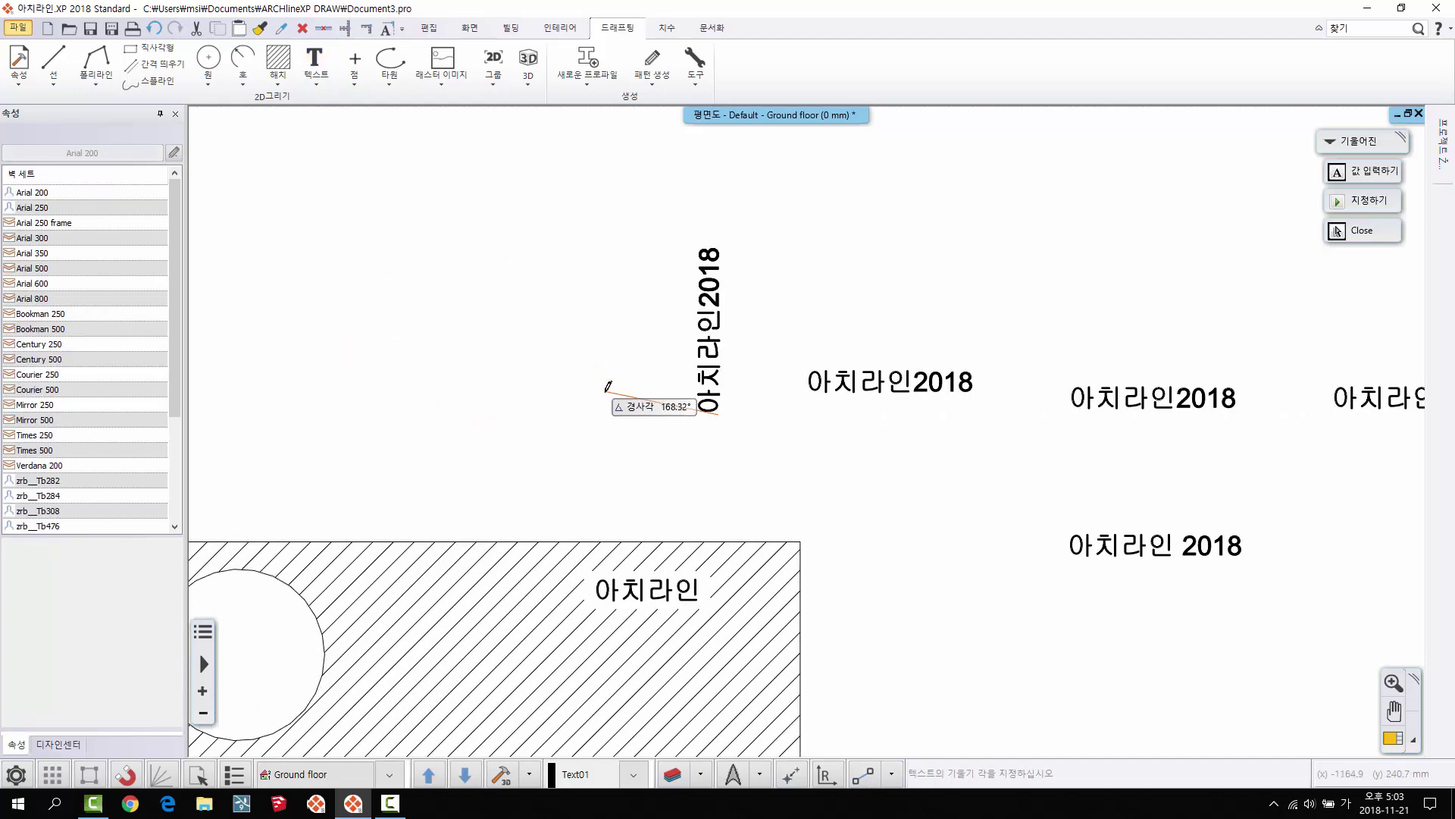
click(1361, 170)
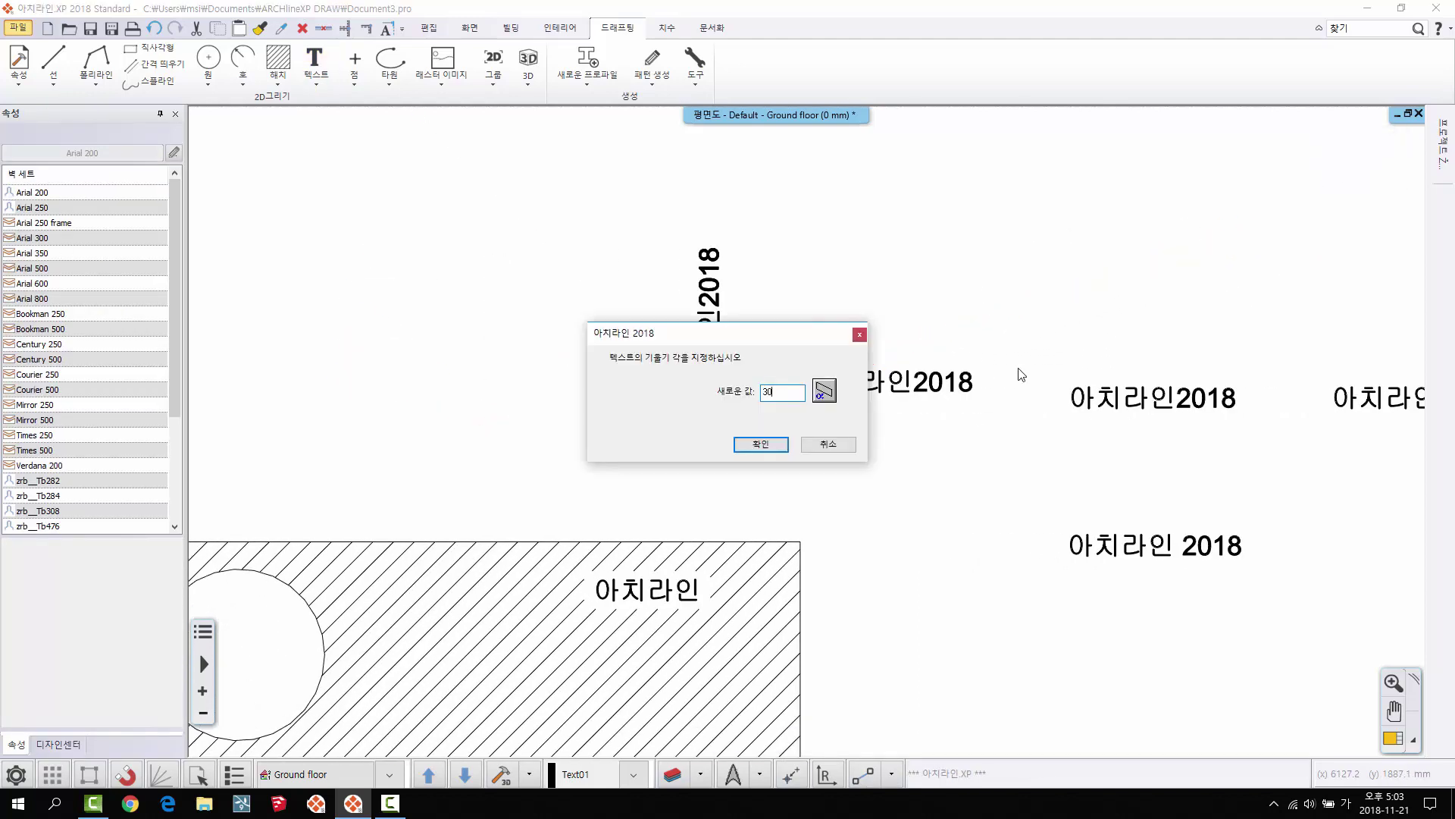
text(30)
key(Return)
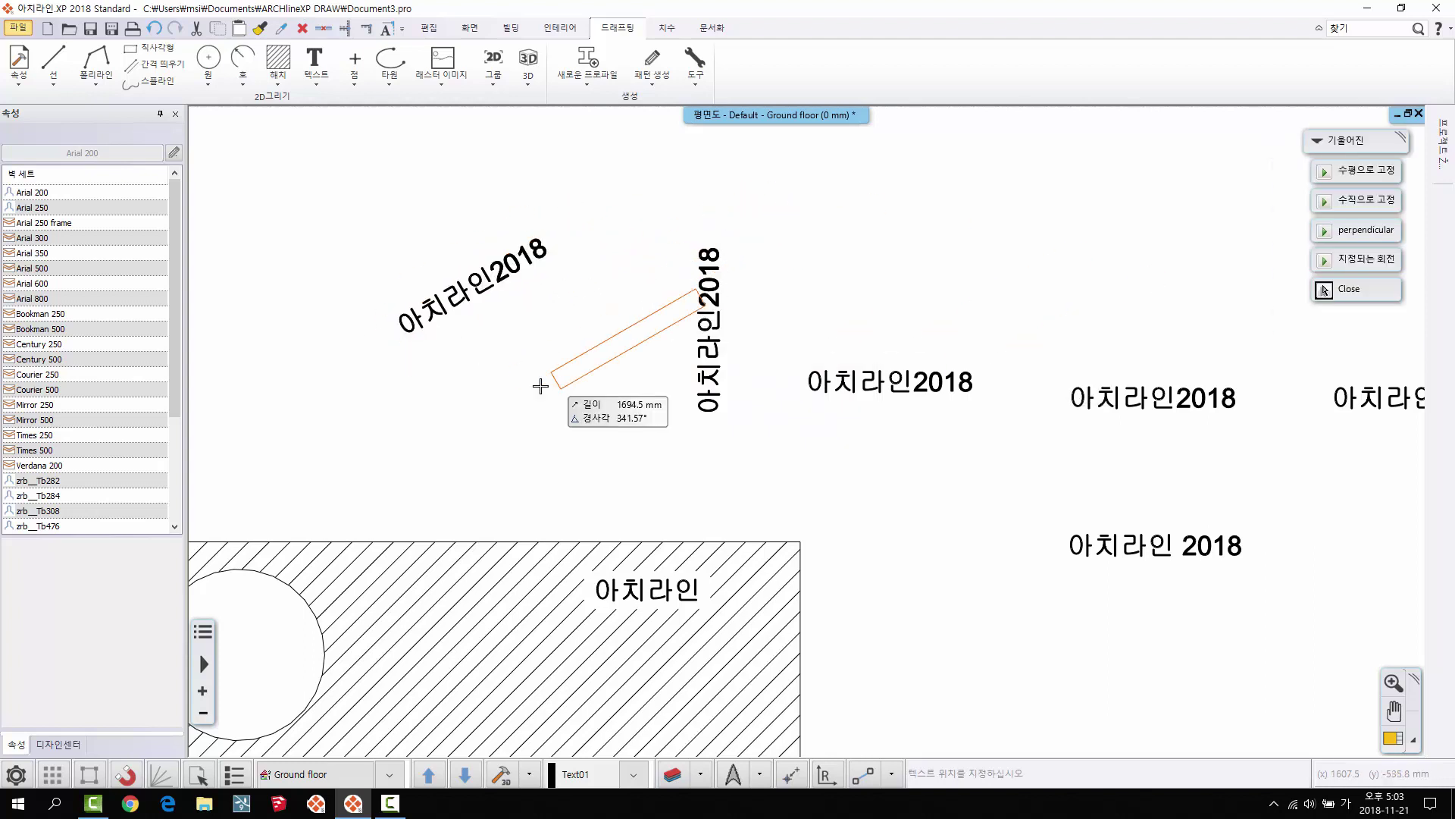
key(Escape)
Step: Place a perpendicular 아치라인2018 text (수직을 이루는) above the hatched rectangle, using its upper edge as the reference
click(306, 84)
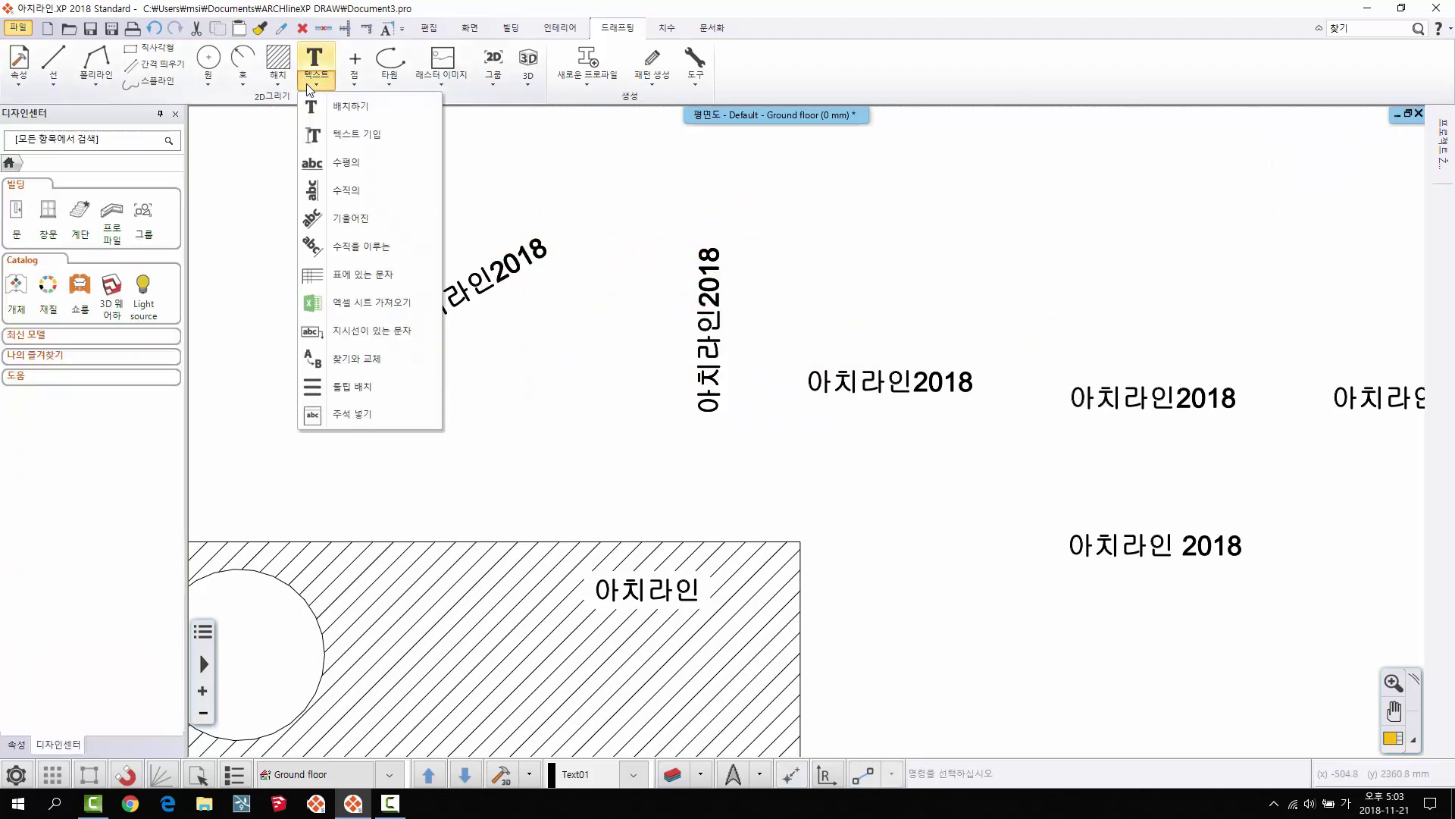
click(360, 253)
middle_drag(461, 547, 800, 472)
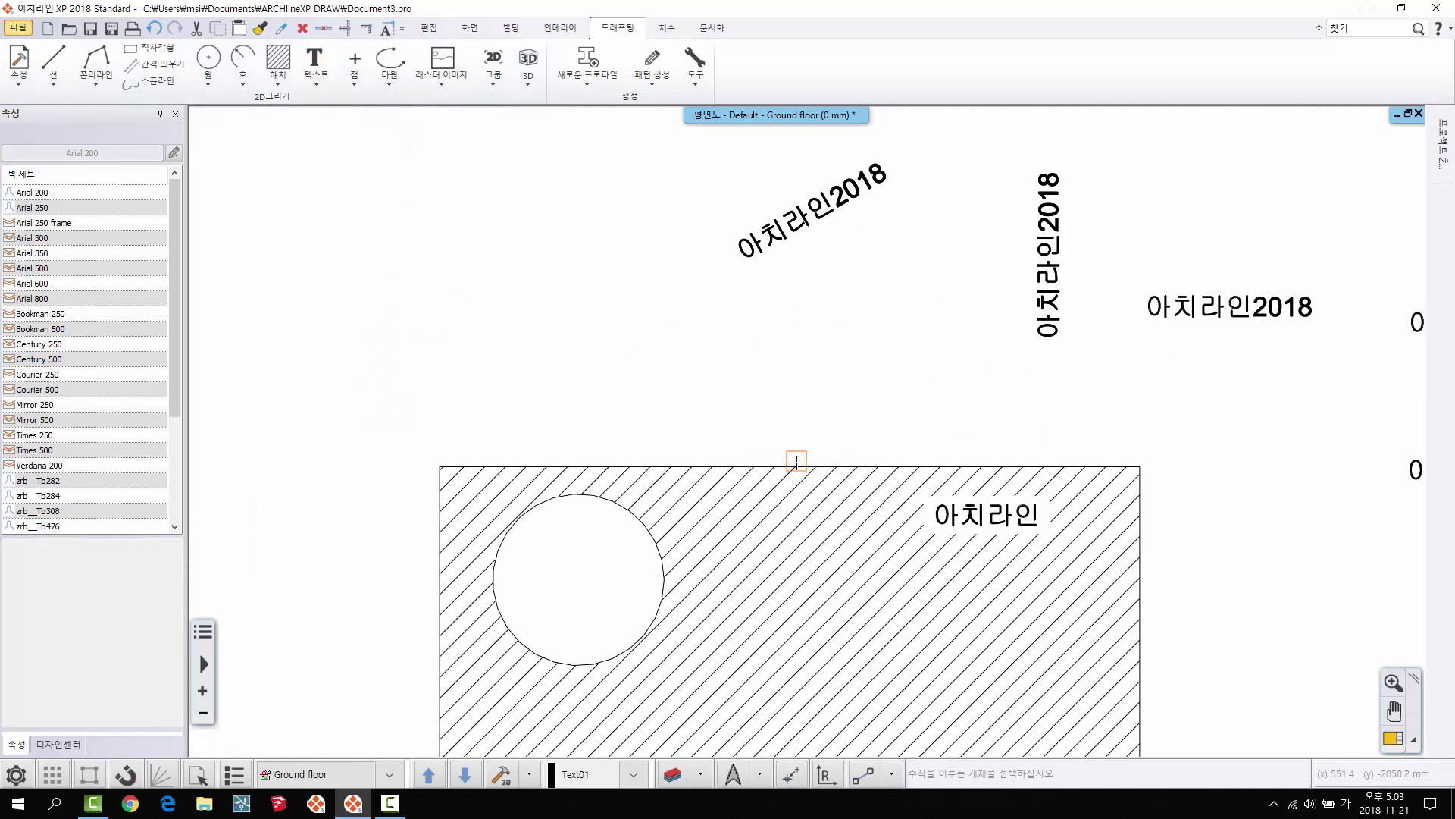
click(800, 468)
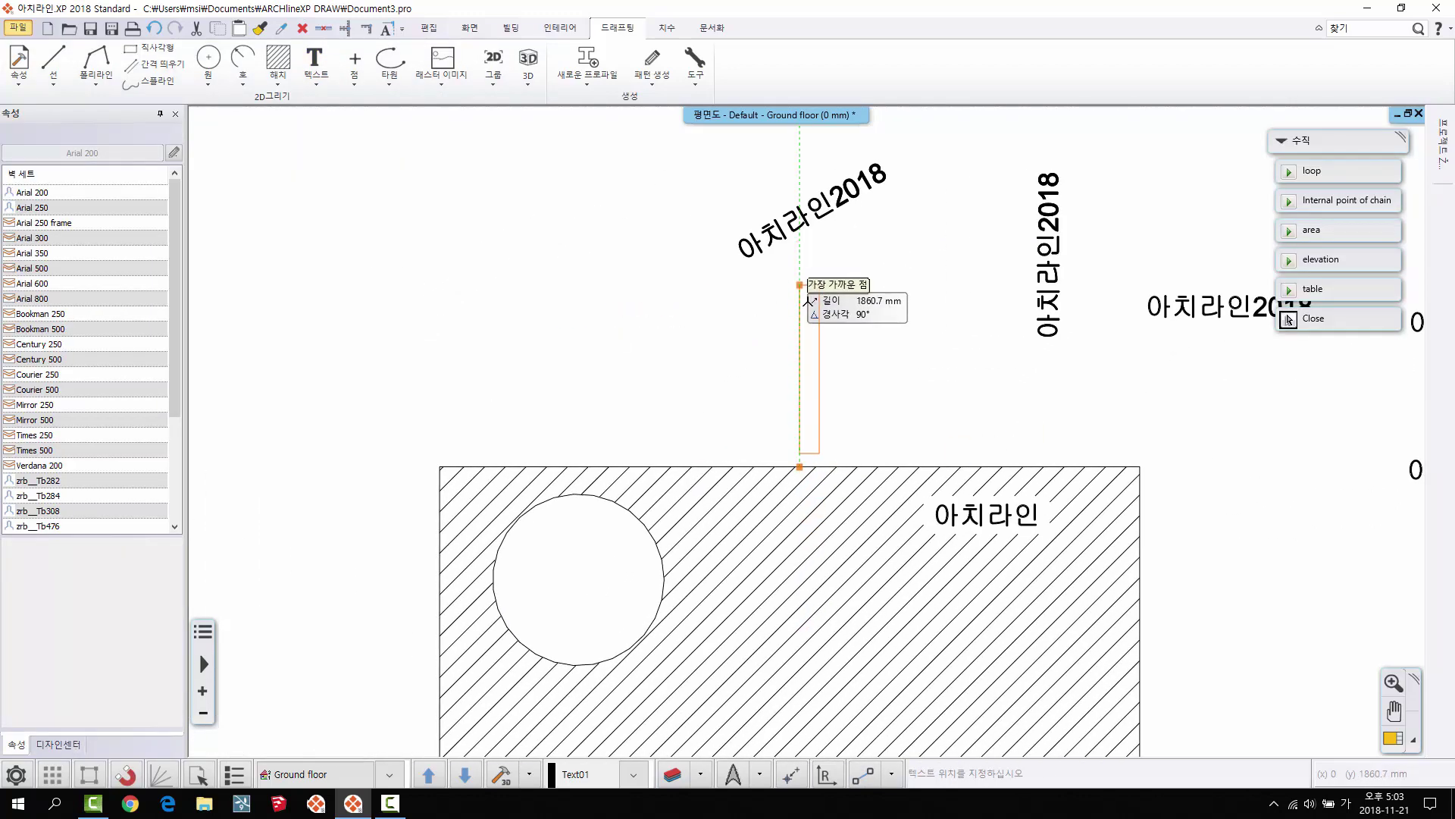
click(801, 273)
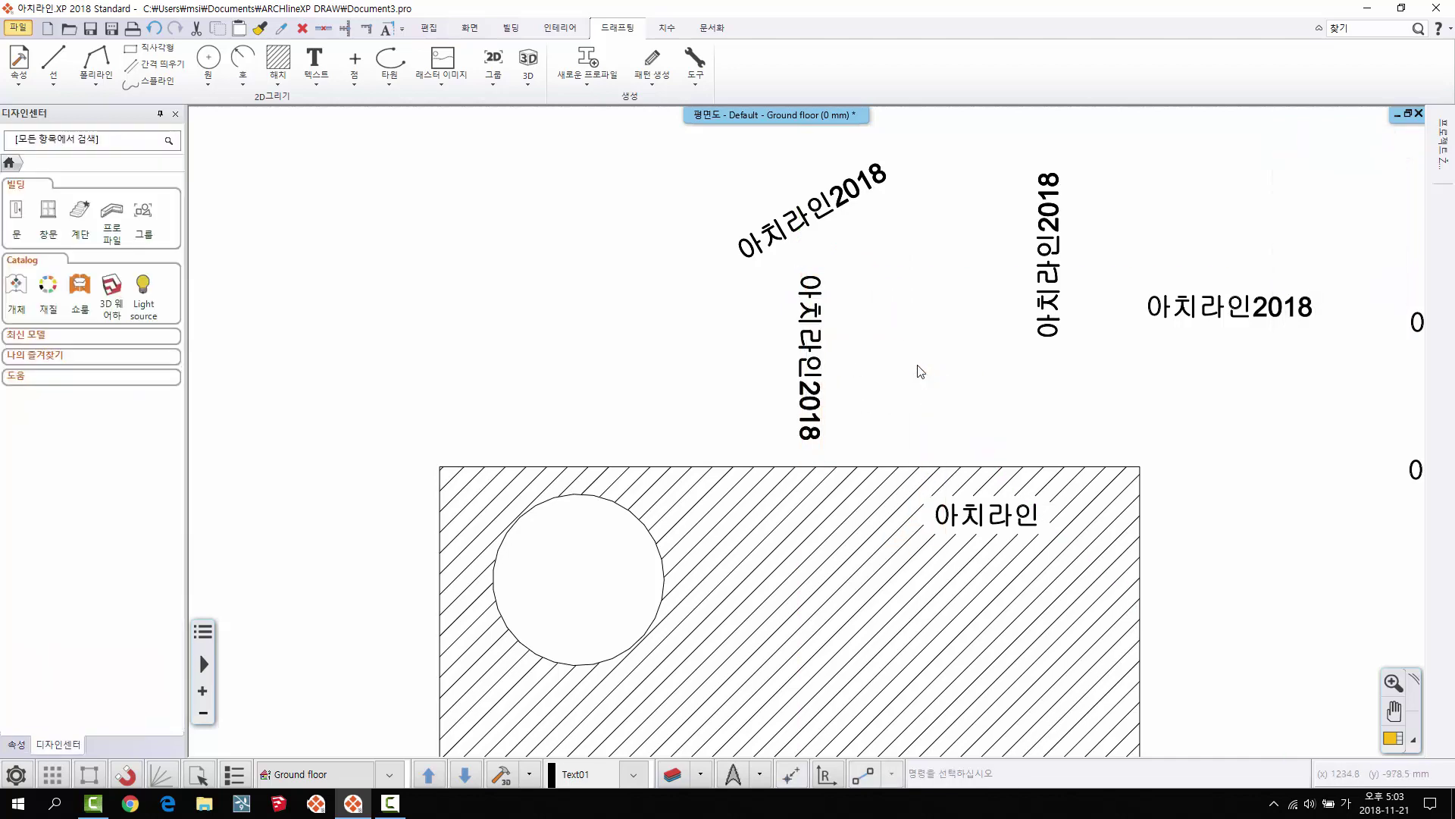
Step: Create a text table (표에 있는 문자) with 4 rows and 2 columns in the empty area left of the hatched rectangle
middle_drag(688, 306, 526, 273)
click(317, 82)
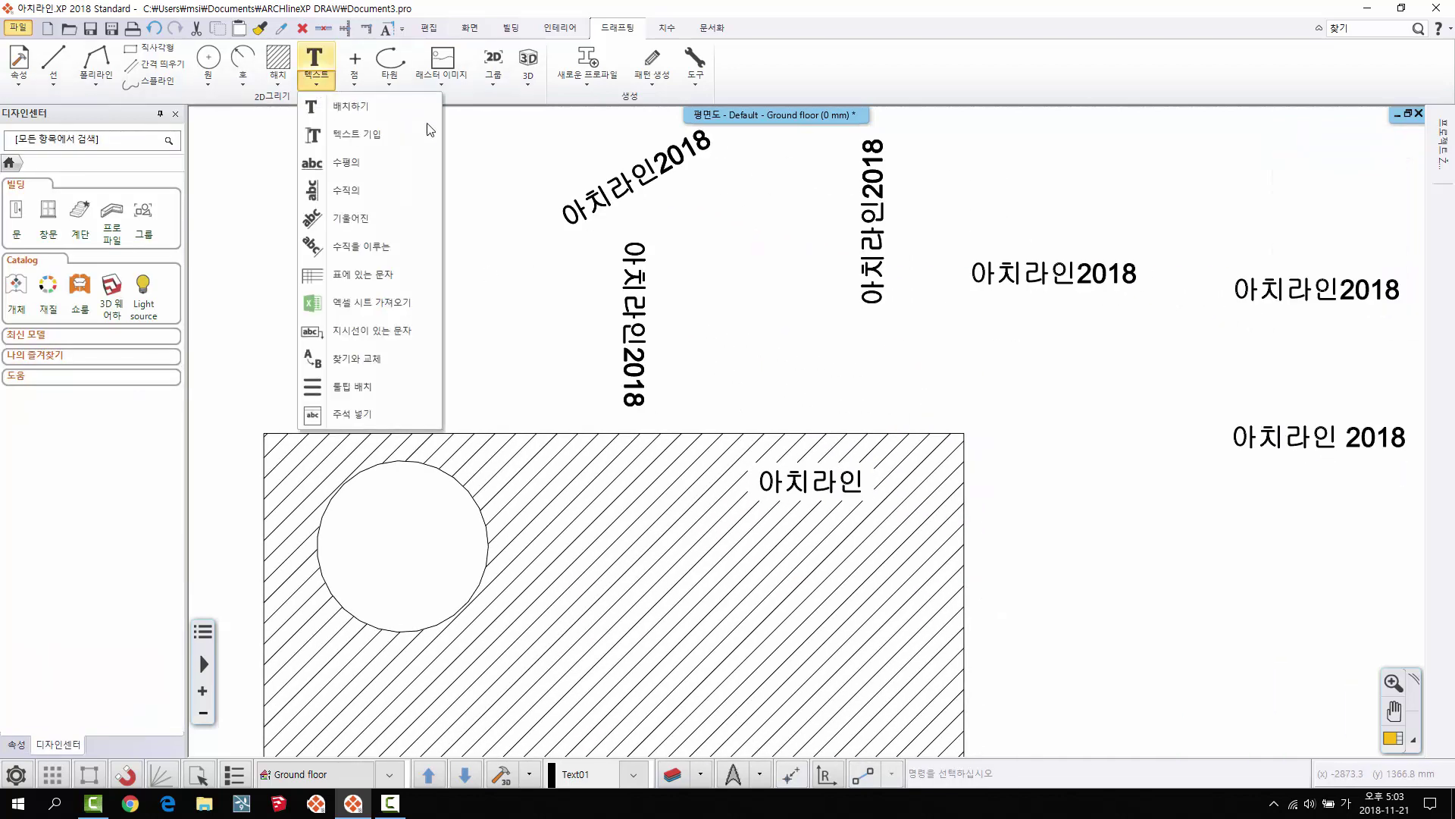
click(348, 278)
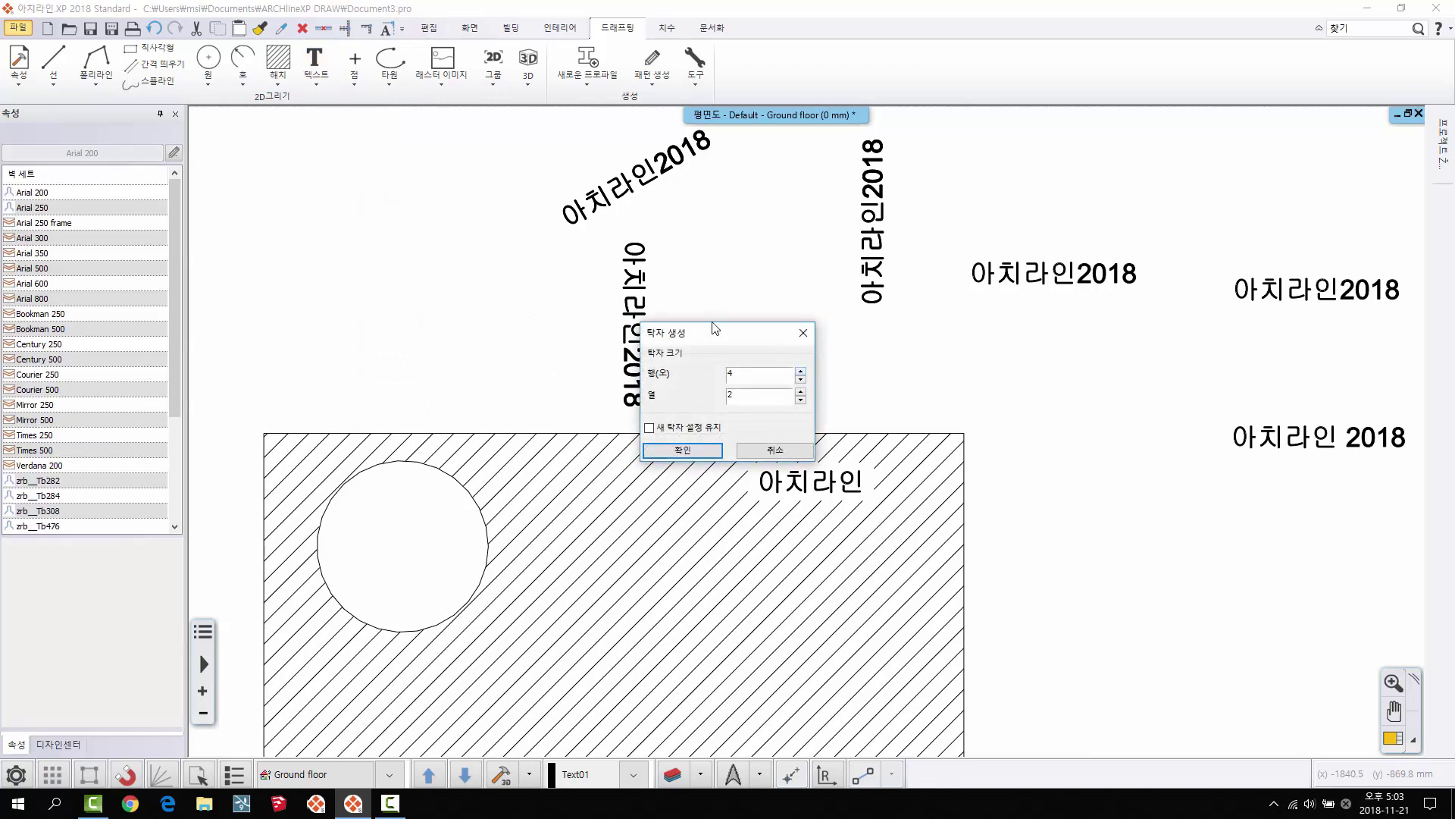
drag(714, 328, 688, 279)
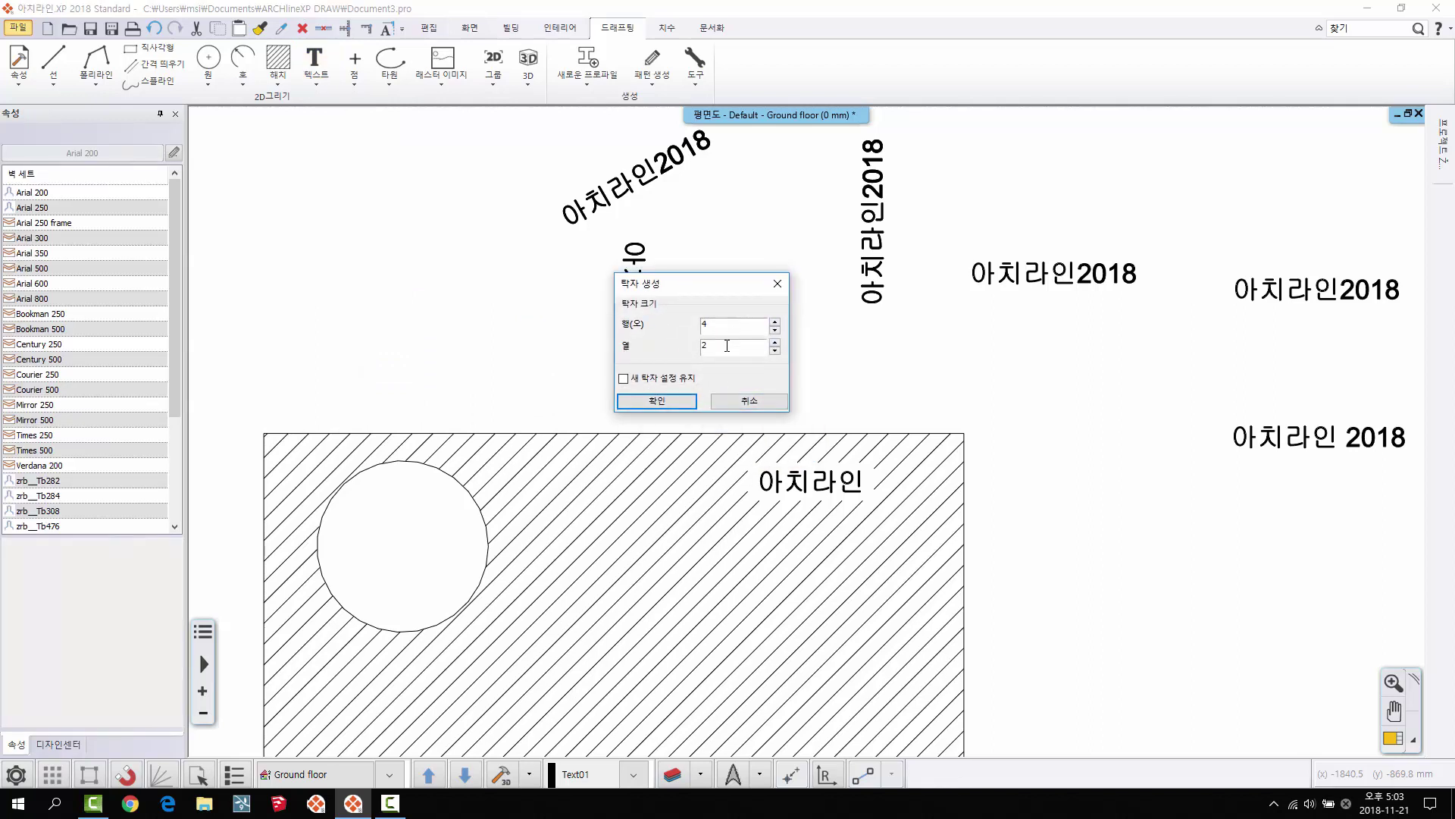
click(656, 400)
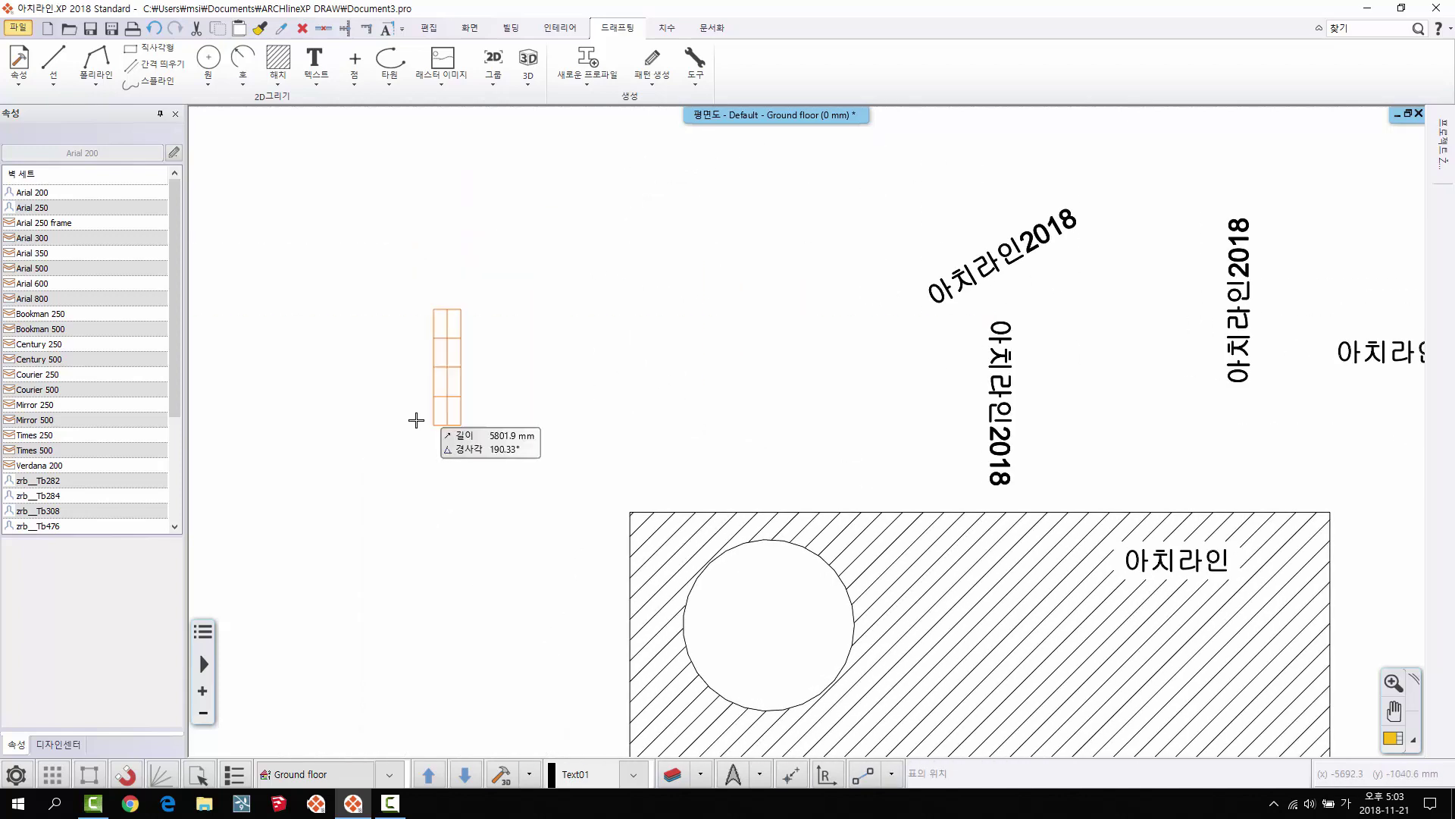
click(462, 459)
Step: Add three columns to the table, inserting each one to the left of the last column
click(474, 421)
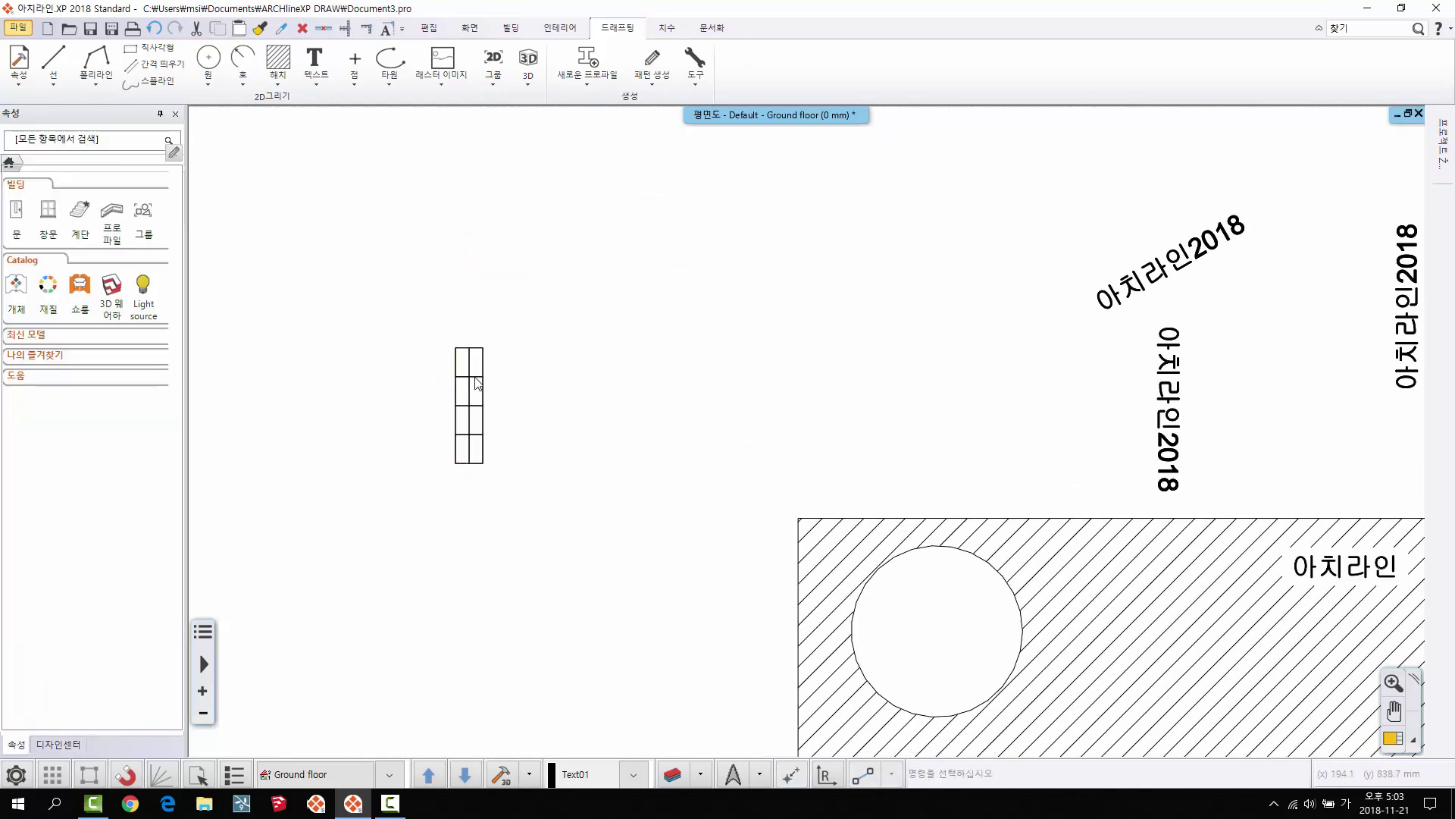
scroll(474, 421, up, 3)
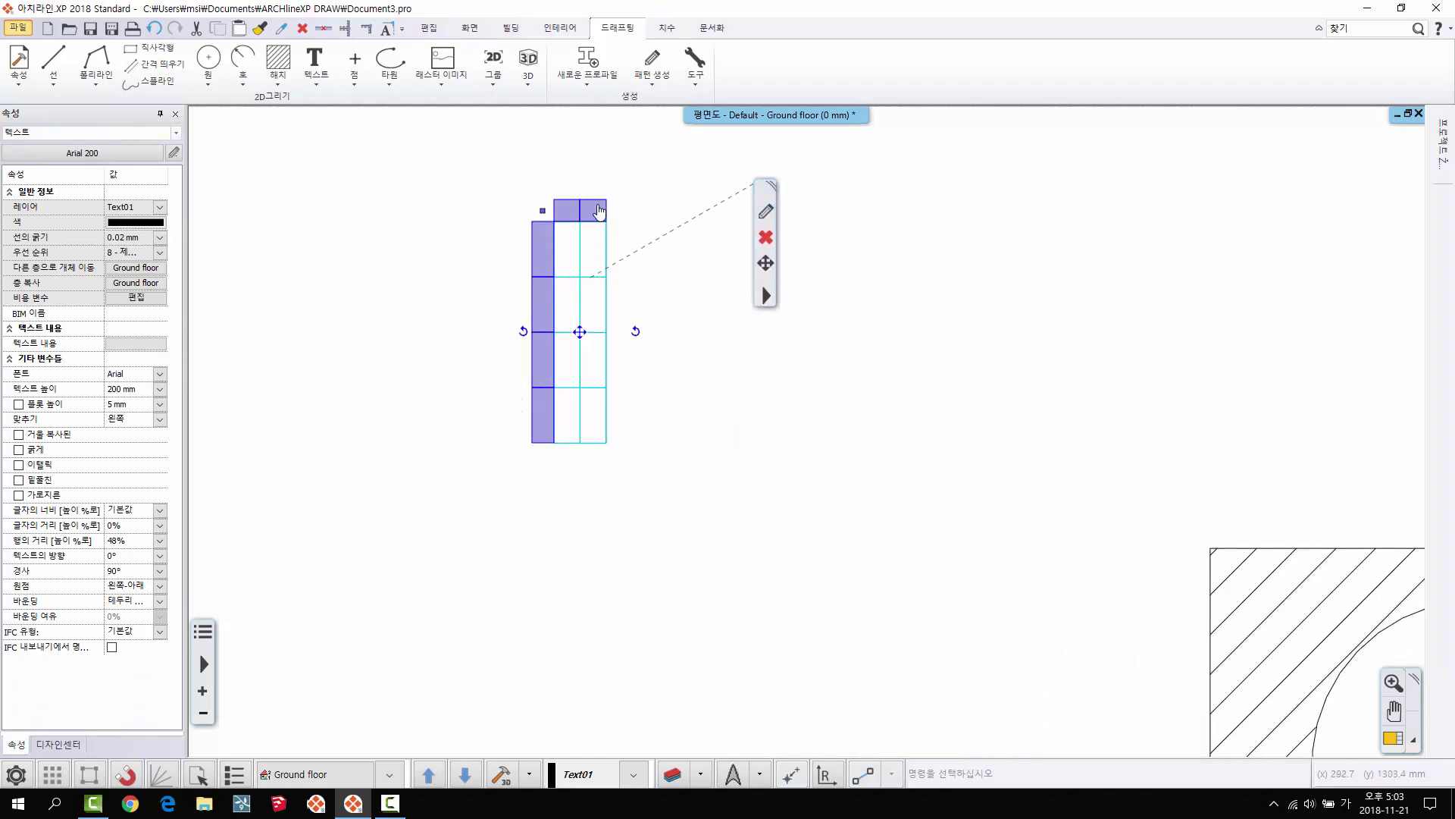
click(599, 211)
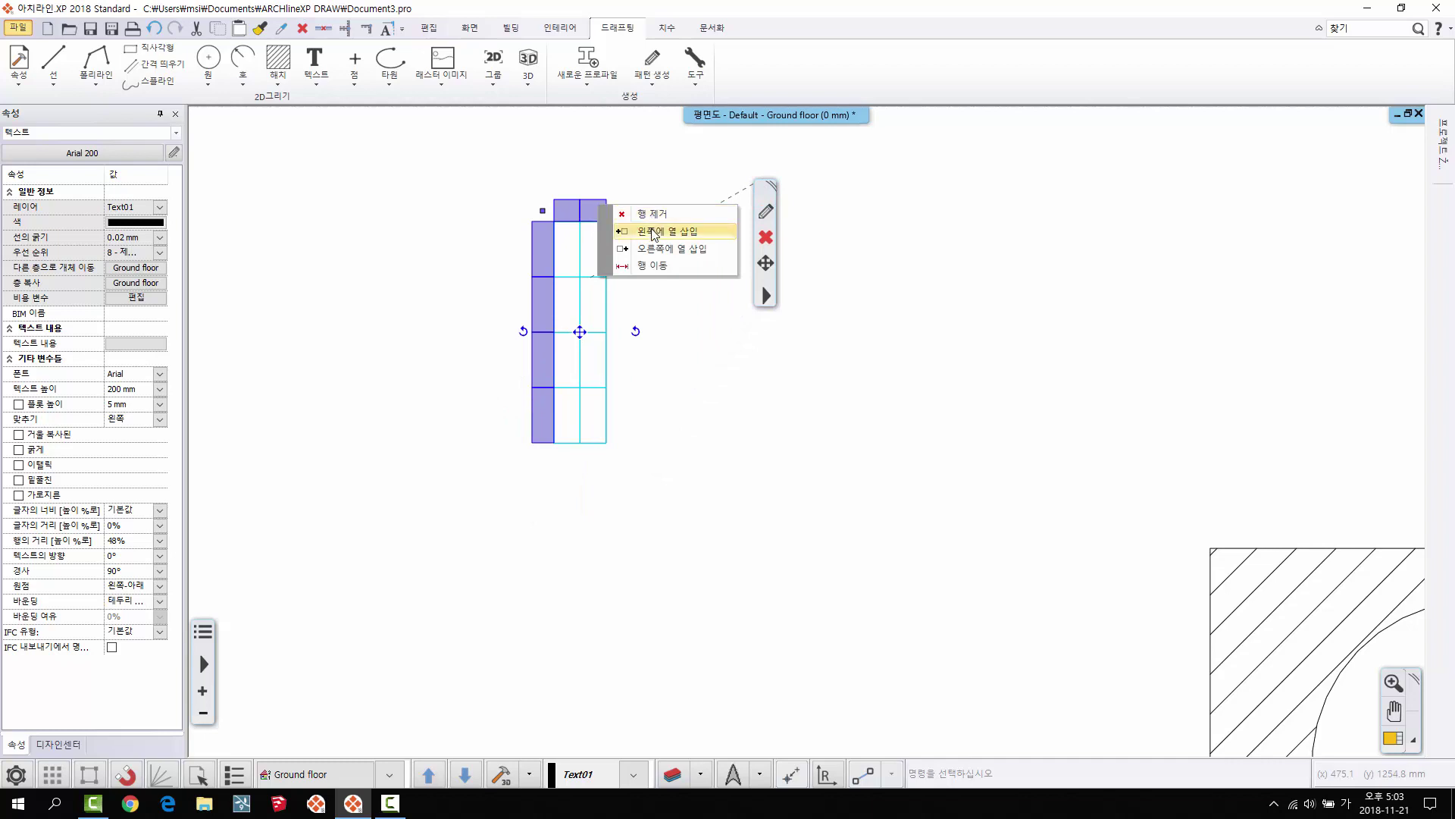
click(653, 232)
click(628, 212)
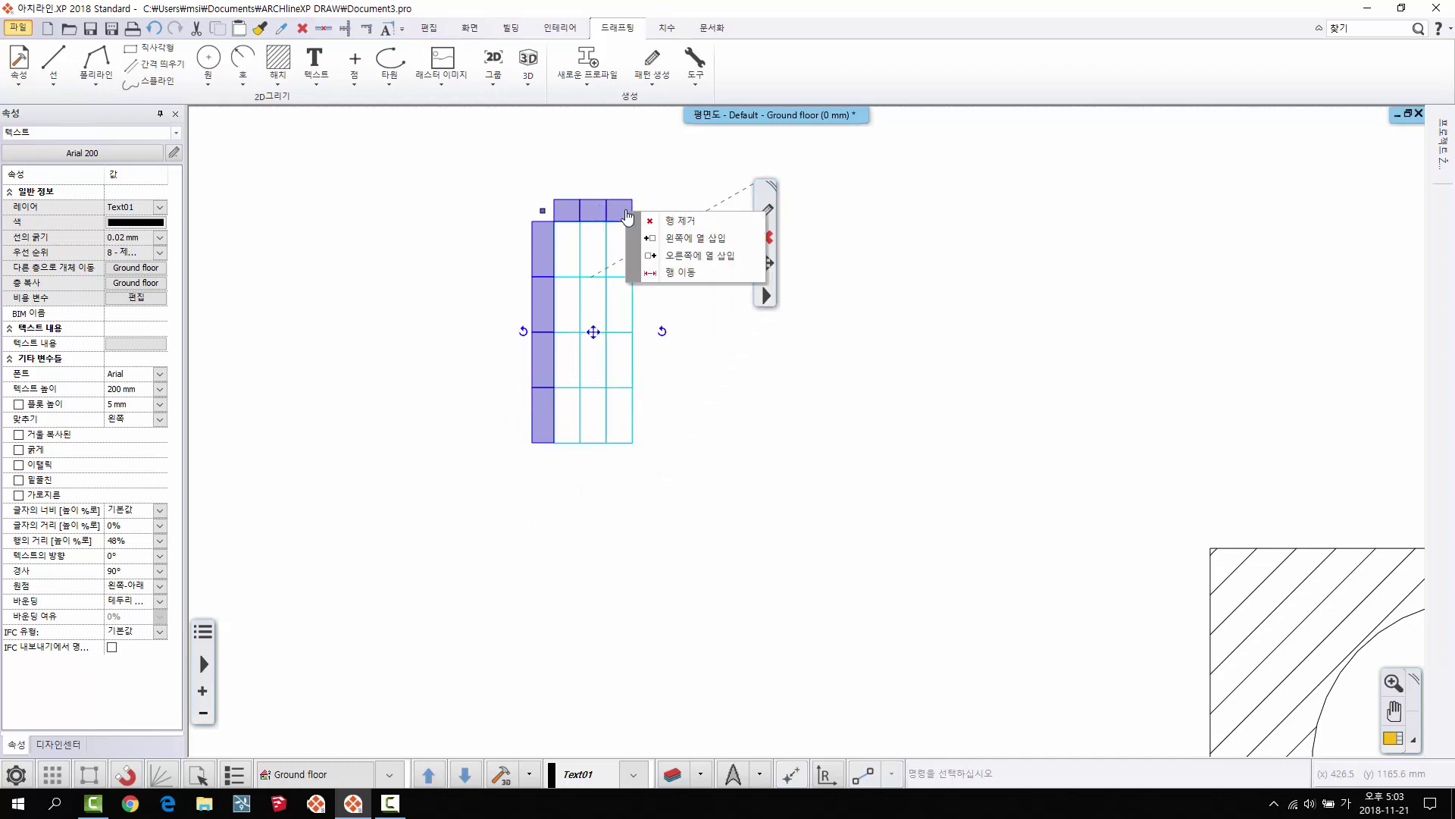
click(671, 240)
click(646, 215)
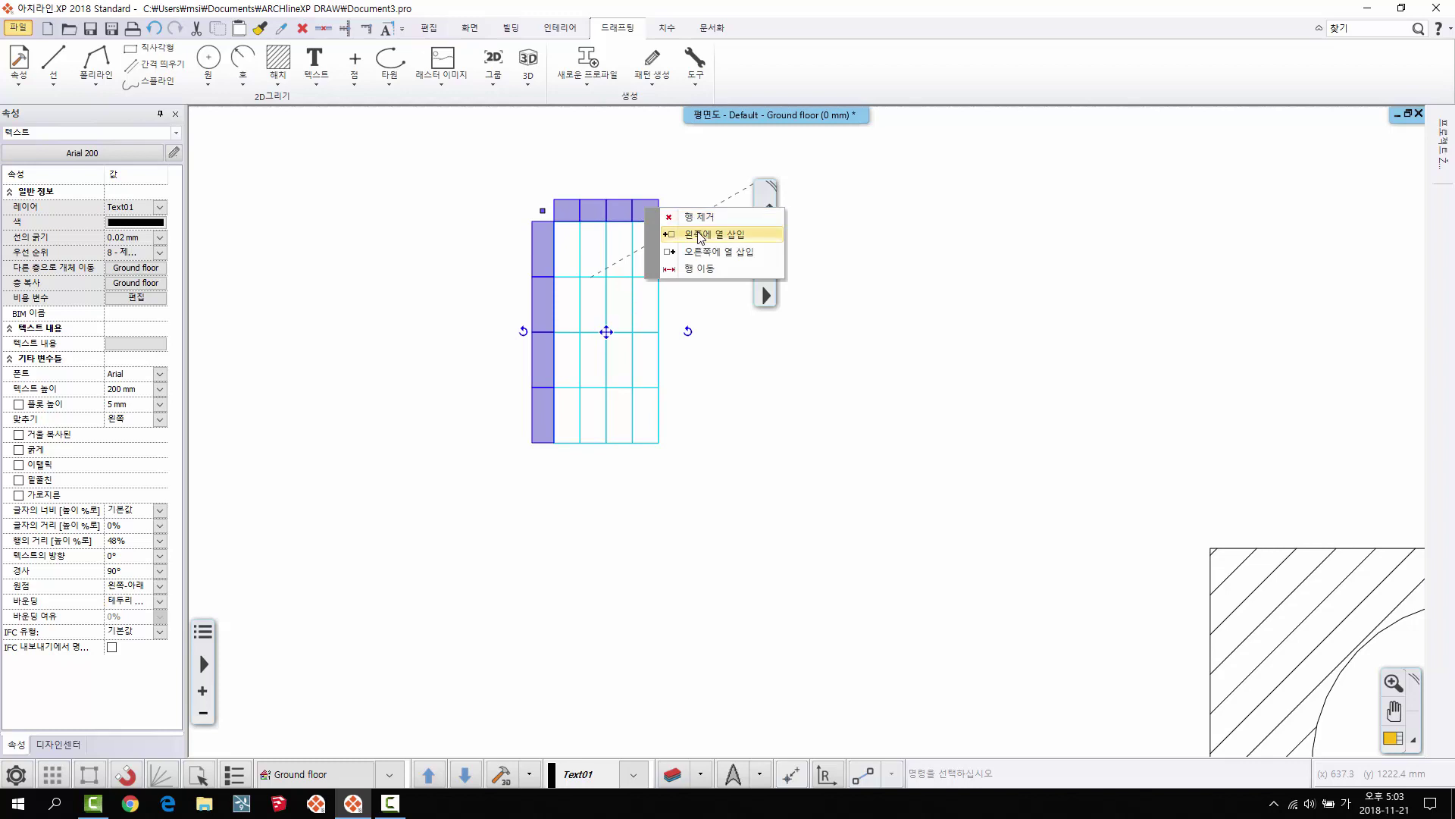
click(699, 235)
Step: Add two rows to the table, inserting each one below the last row
click(549, 433)
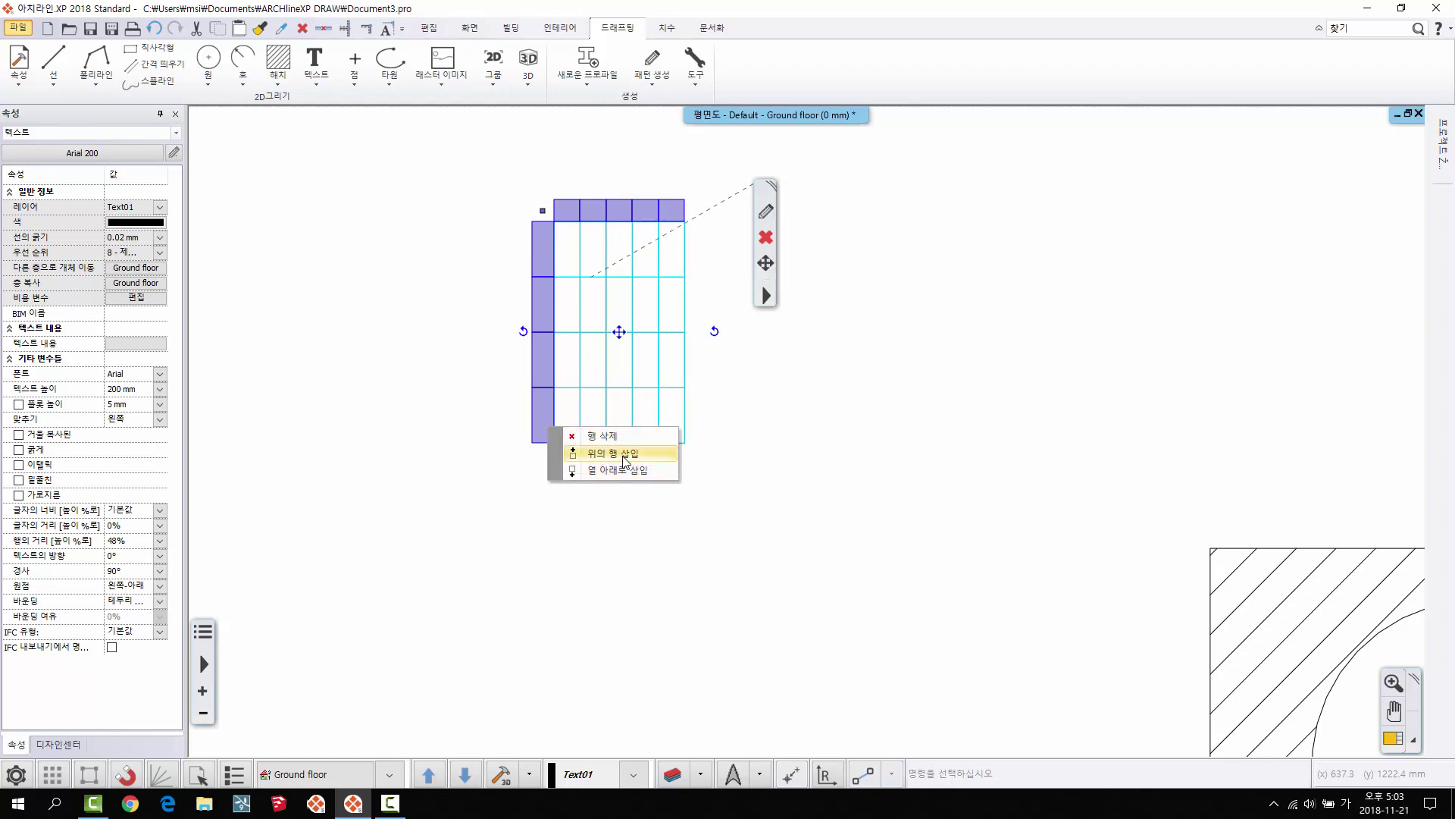
click(616, 469)
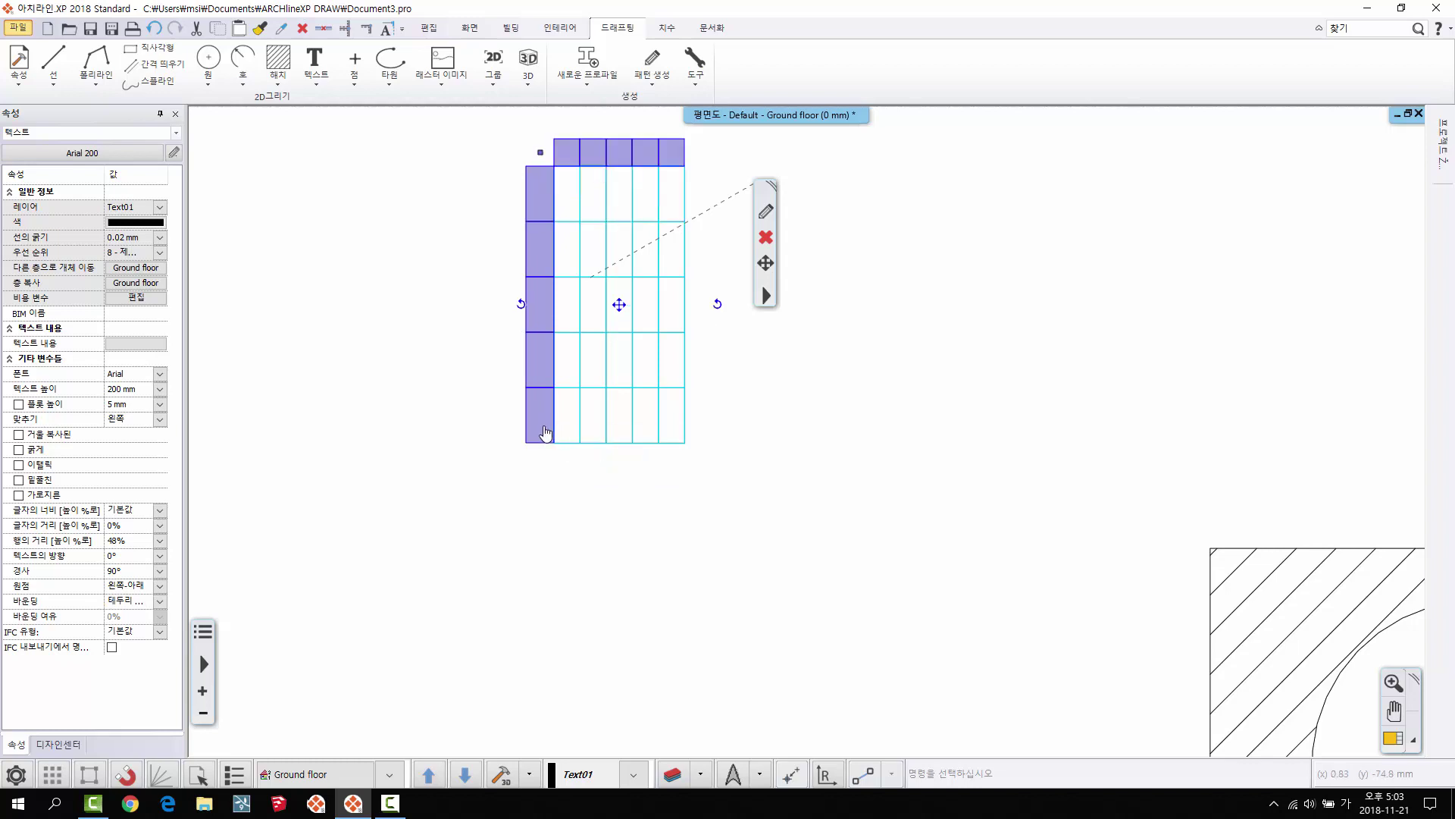
click(545, 433)
click(617, 465)
Step: Fill the first two cells of the table's top row with 아치라인2018 and 2018
scroll(694, 475, down, 2)
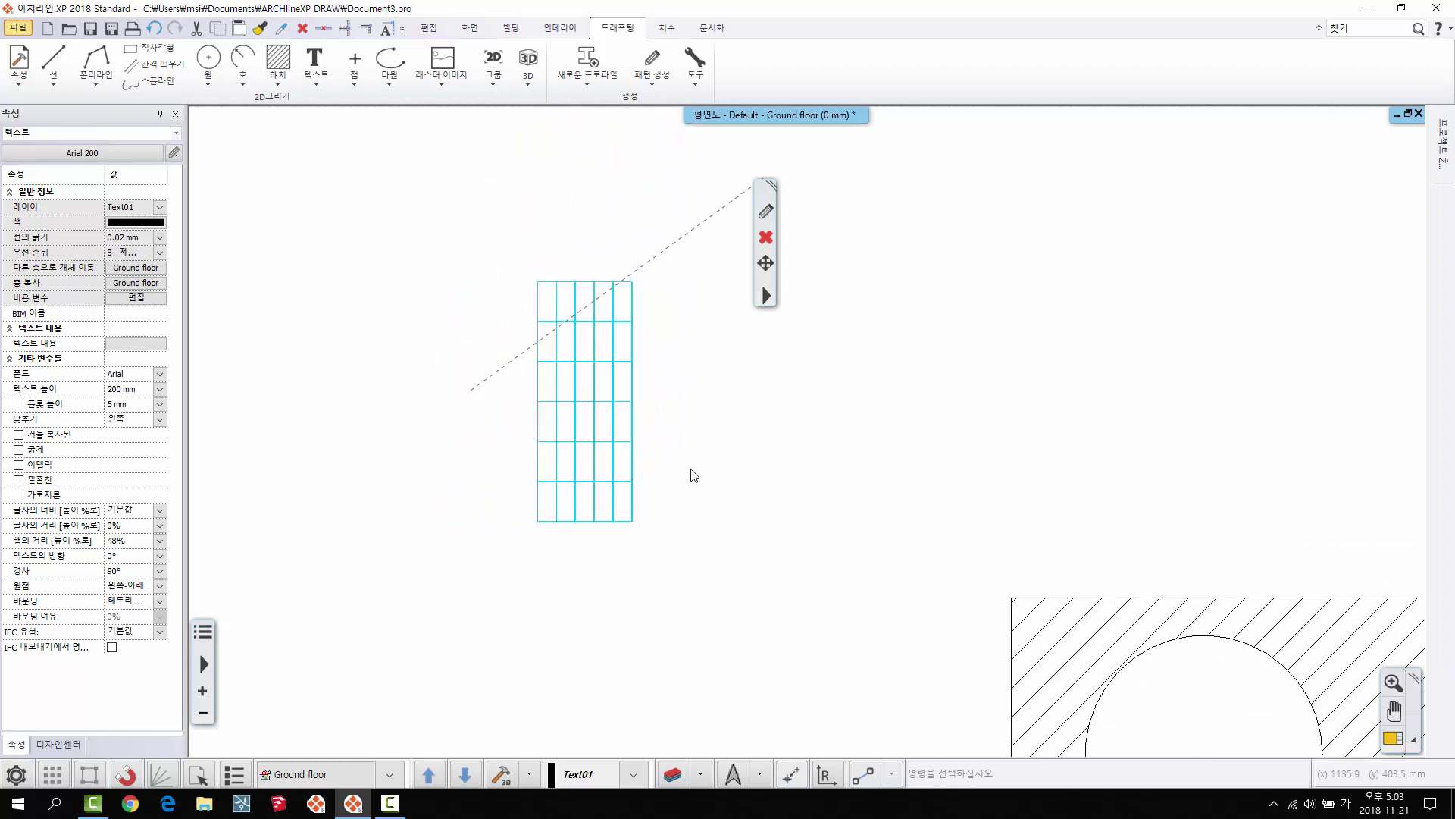
click(591, 313)
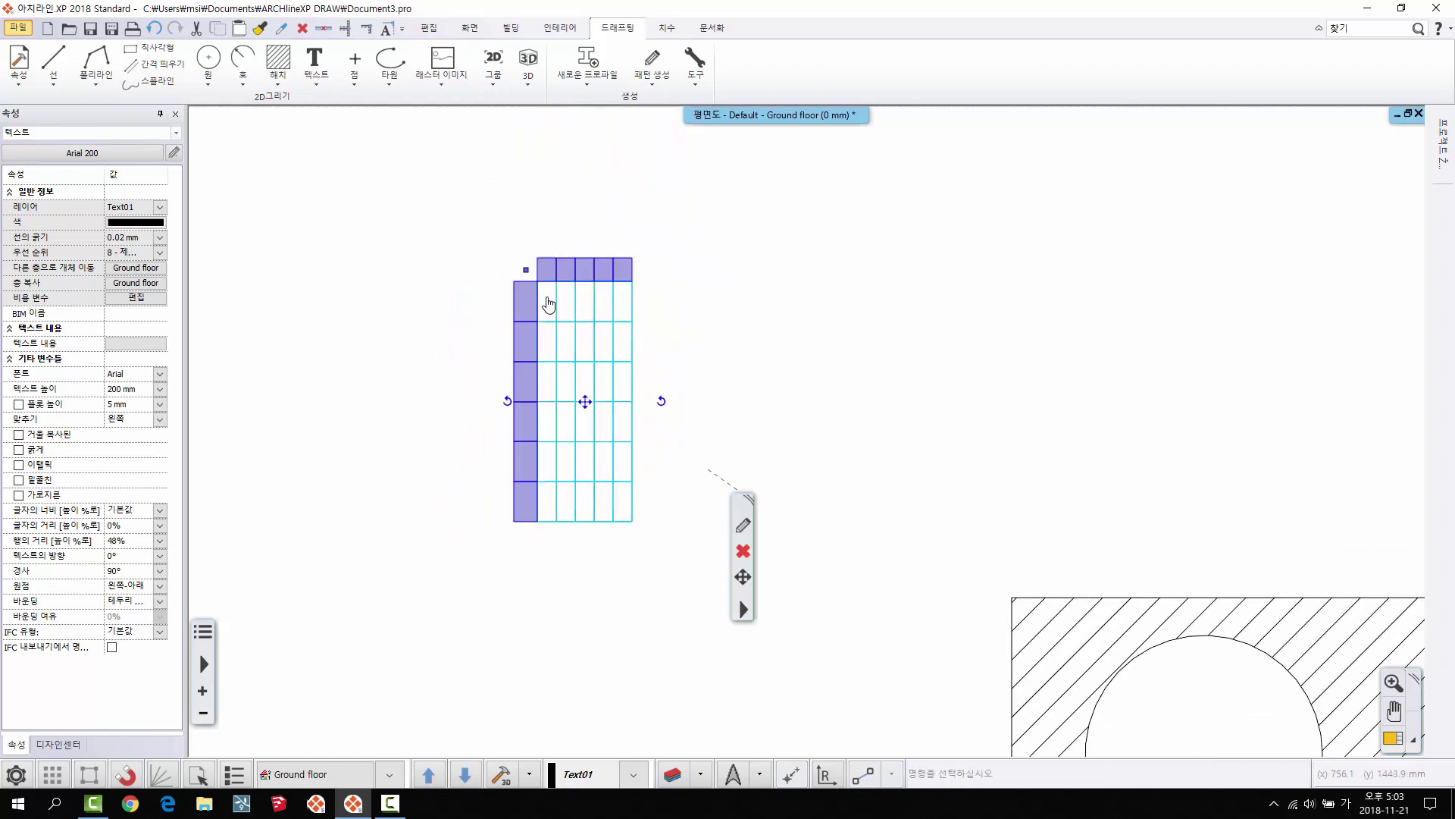
double_click(549, 304)
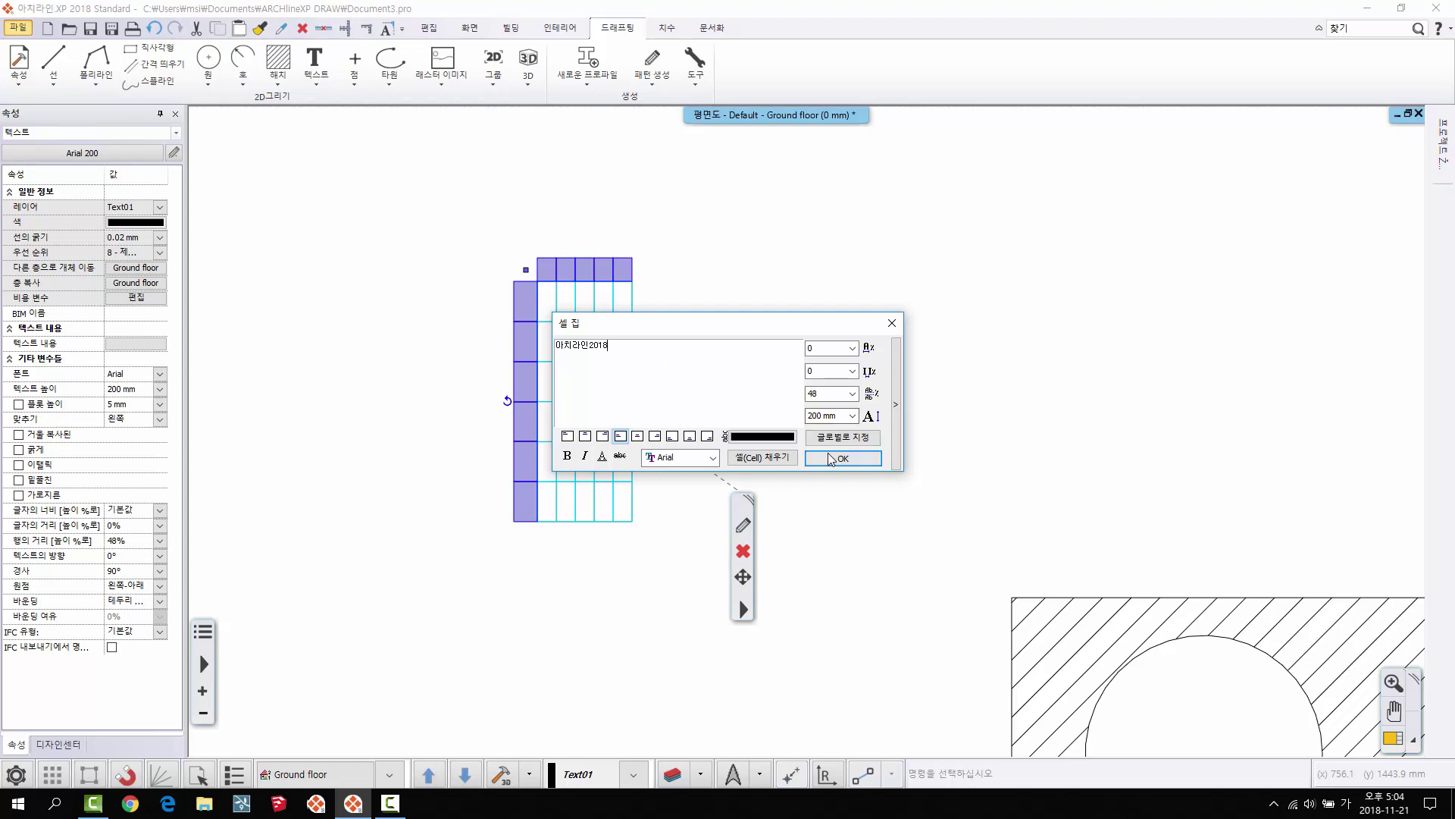
key(Return)
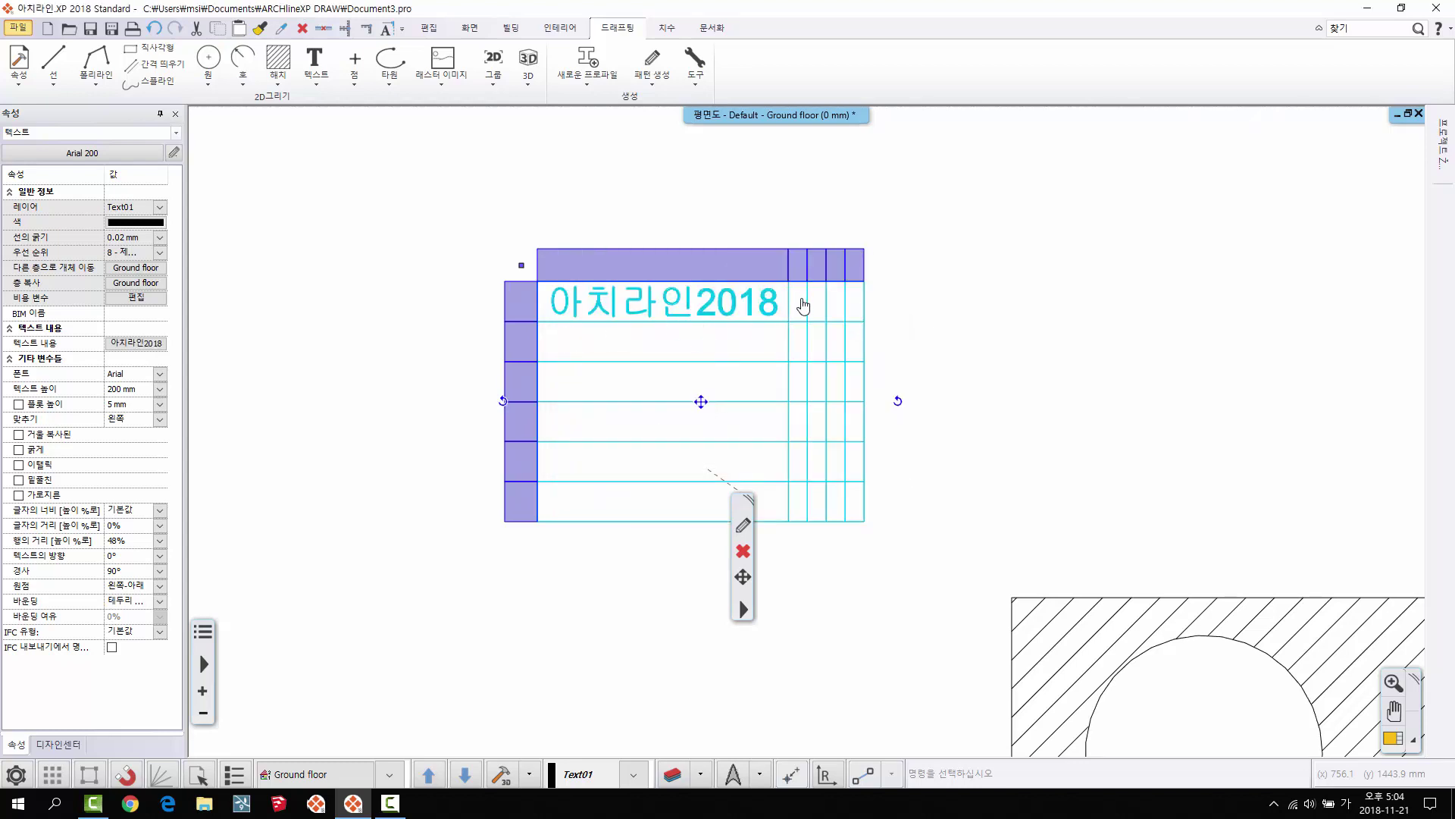
double_click(803, 305)
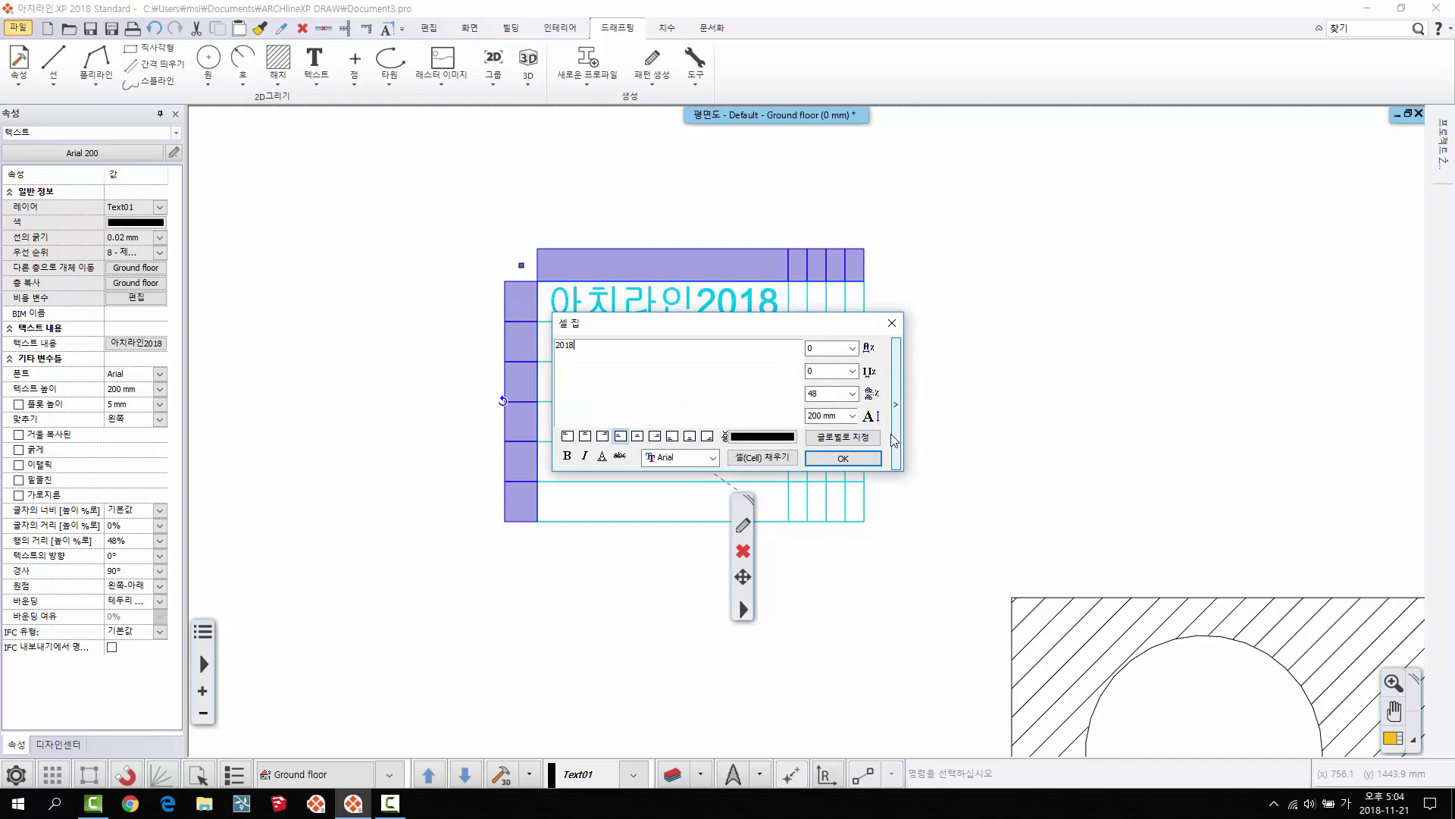
click(843, 458)
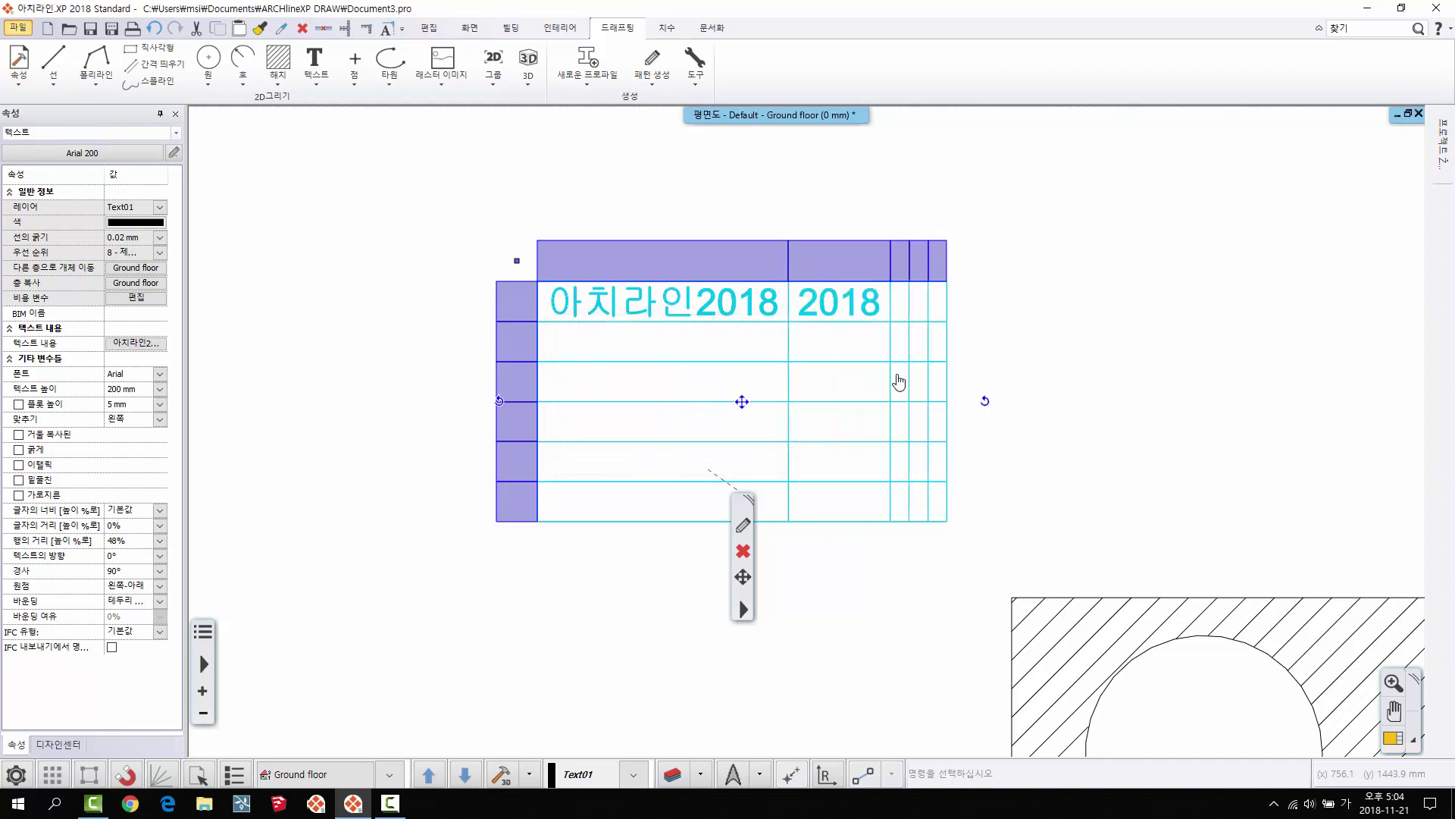
key(Escape)
Step: Start an Excel sheet import (엑셀 시트 가져오기) and load 타일링.xlsx from the desktop folder 3. 해치와 문자, 해치패턴 생성
scroll(799, 383, down, 2)
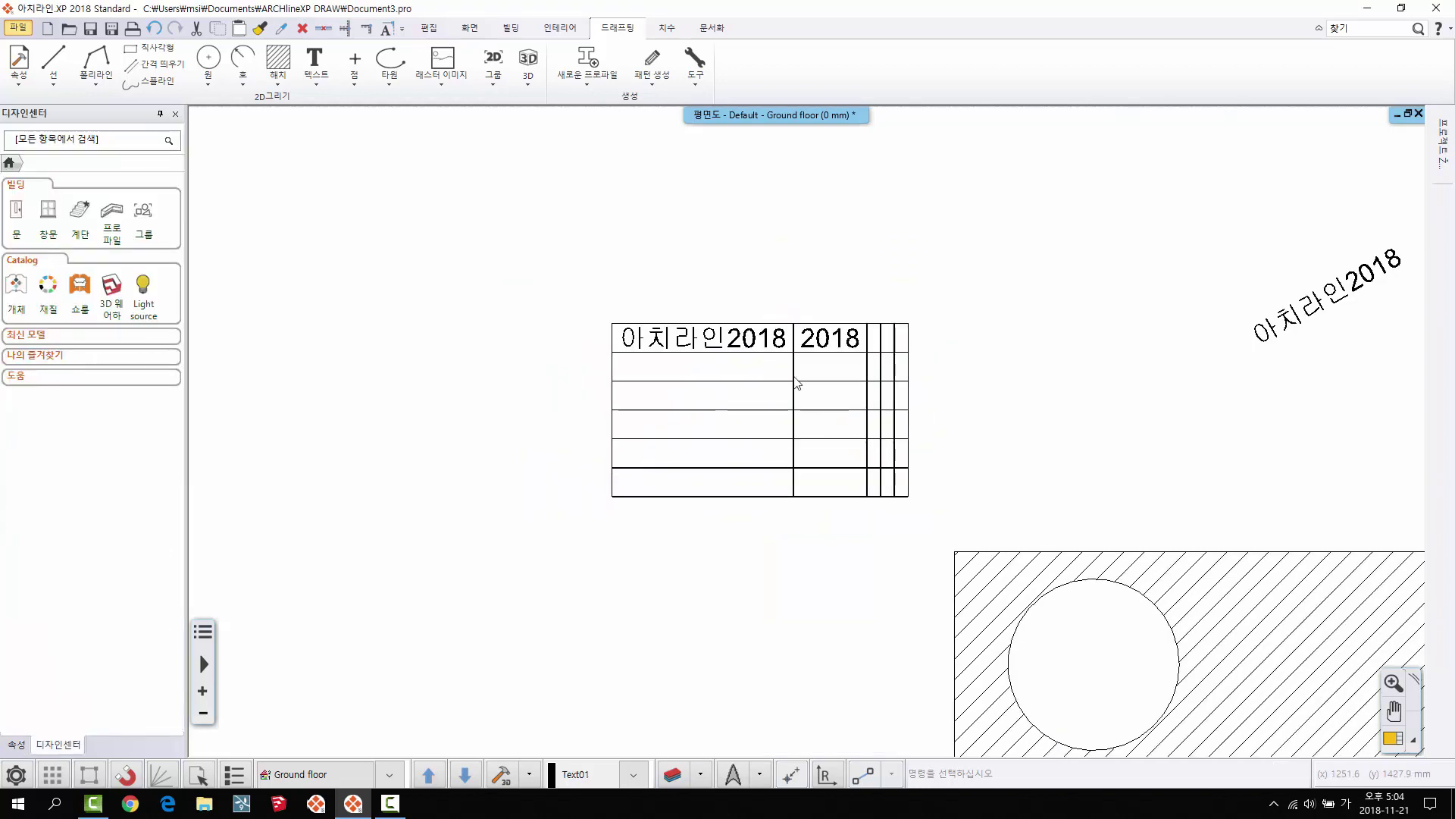
middle_drag(800, 384, 467, 351)
scroll(806, 432, down, 1)
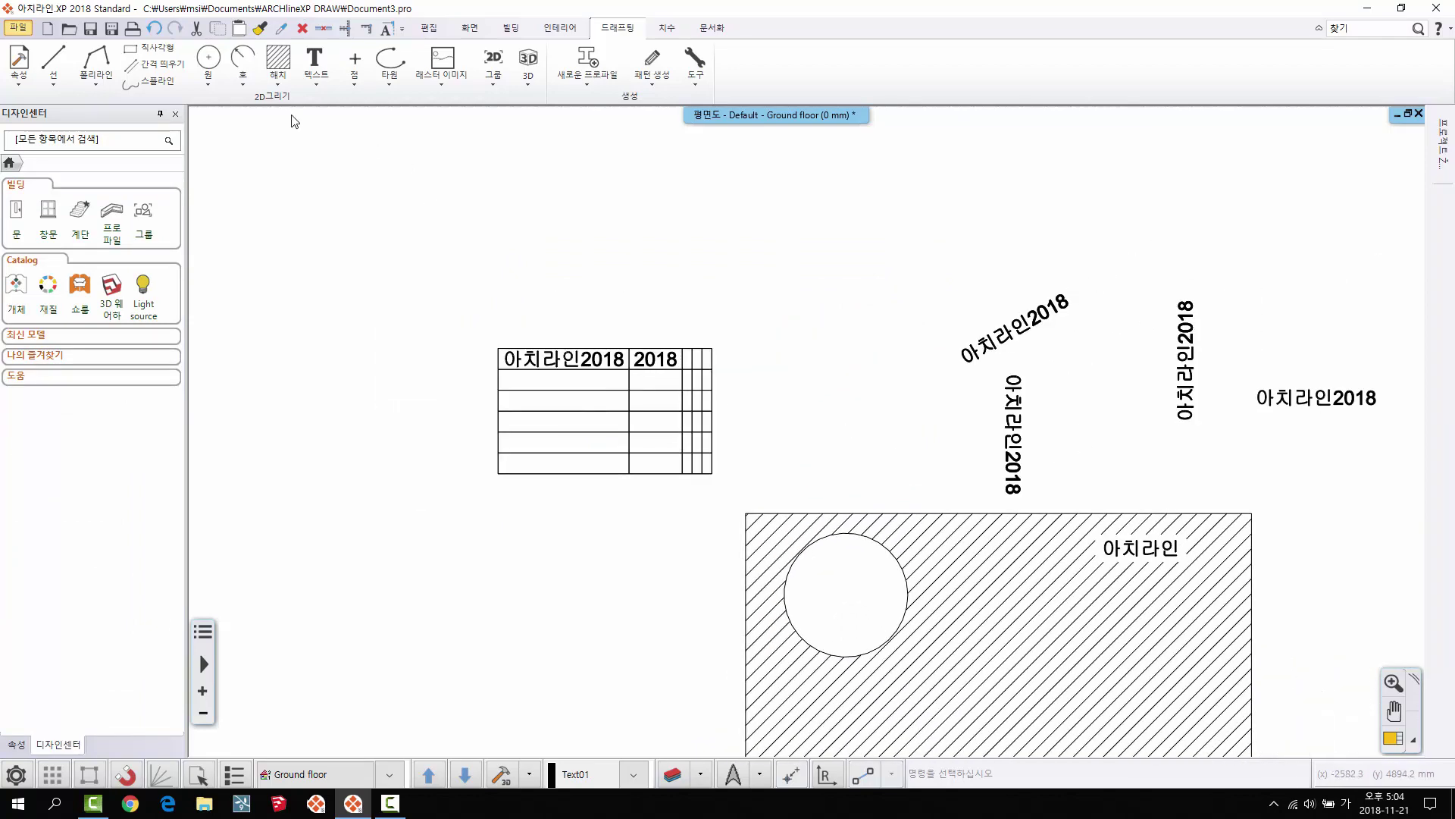
click(324, 87)
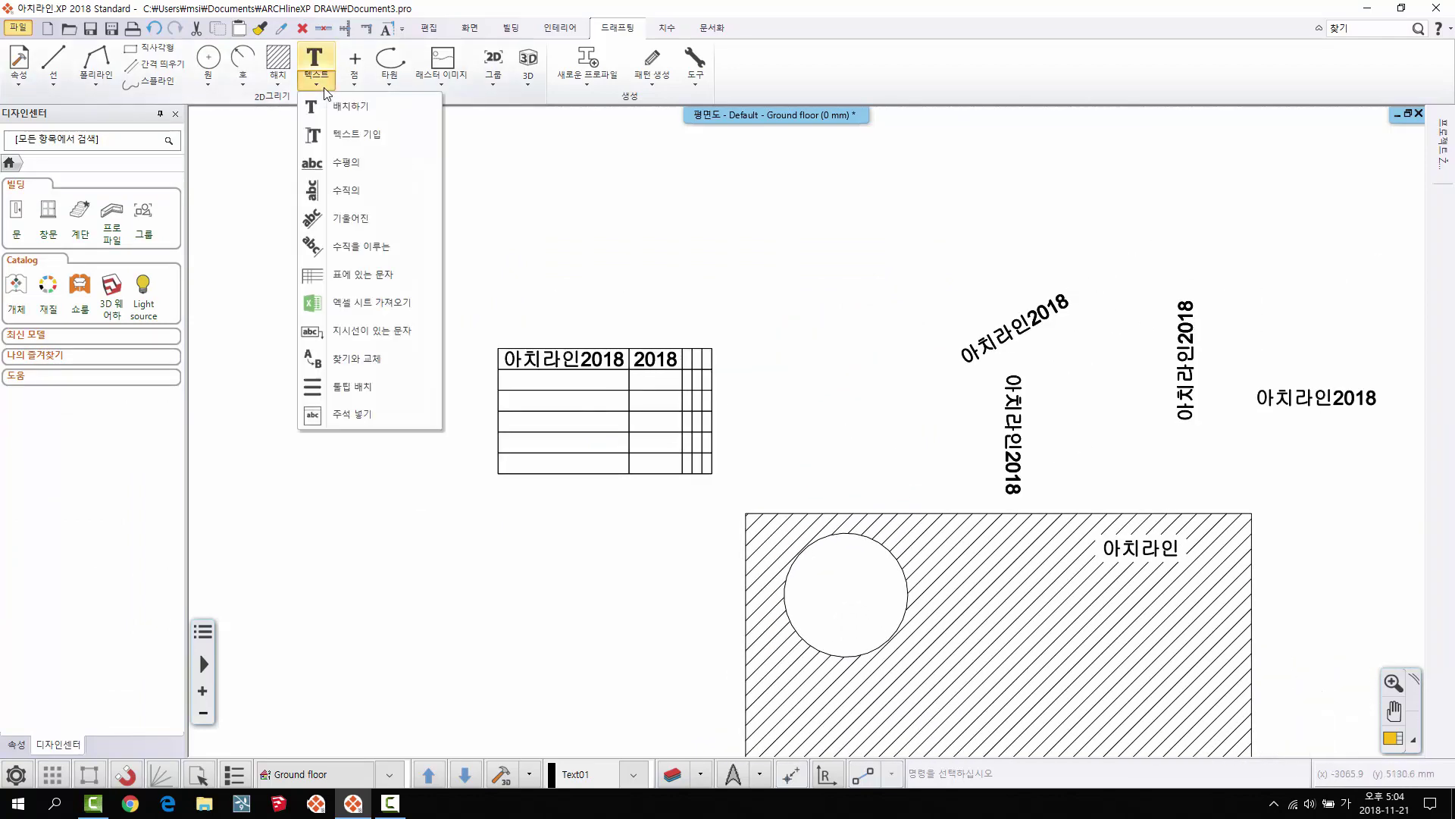
click(343, 303)
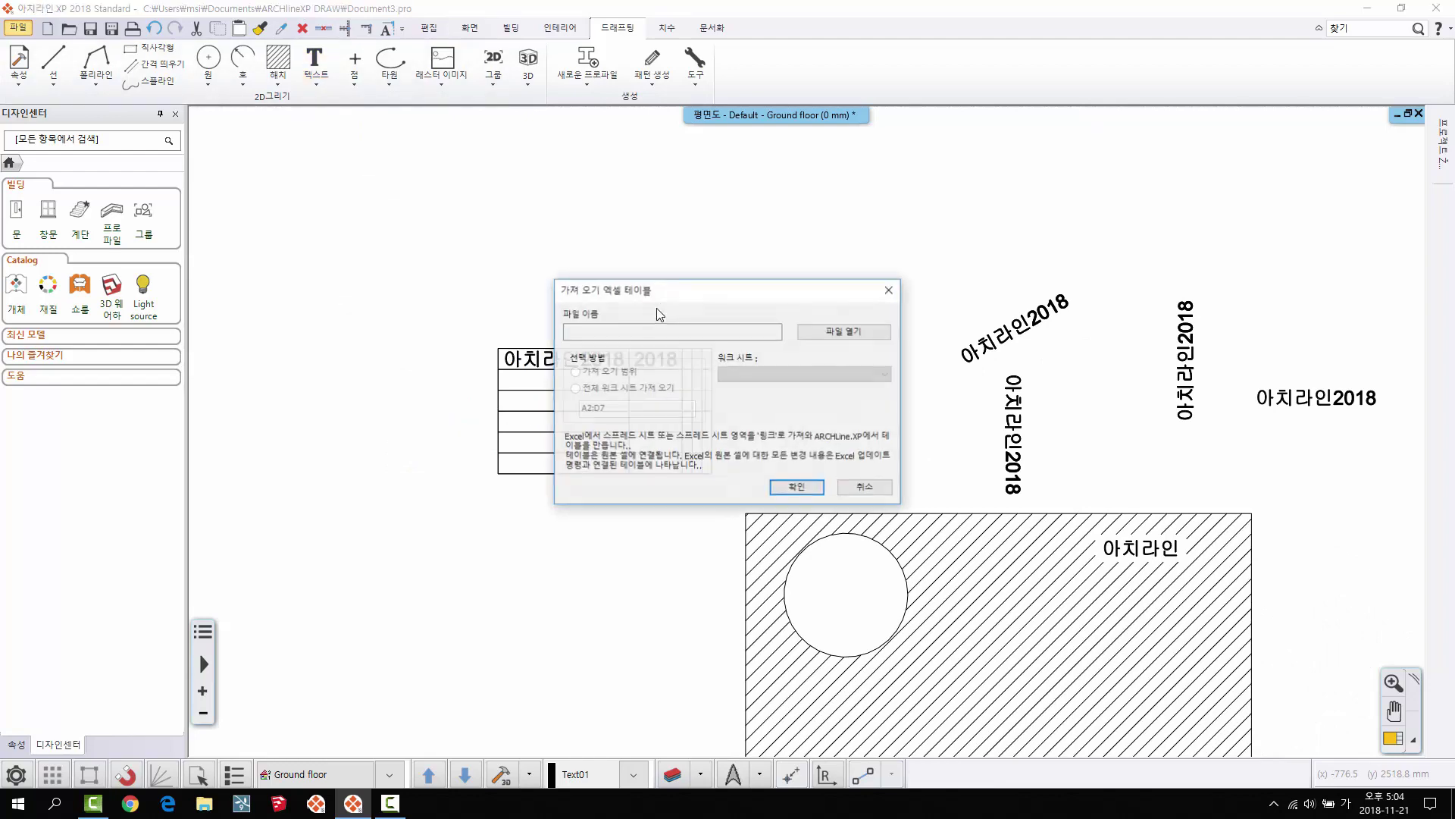
click(828, 303)
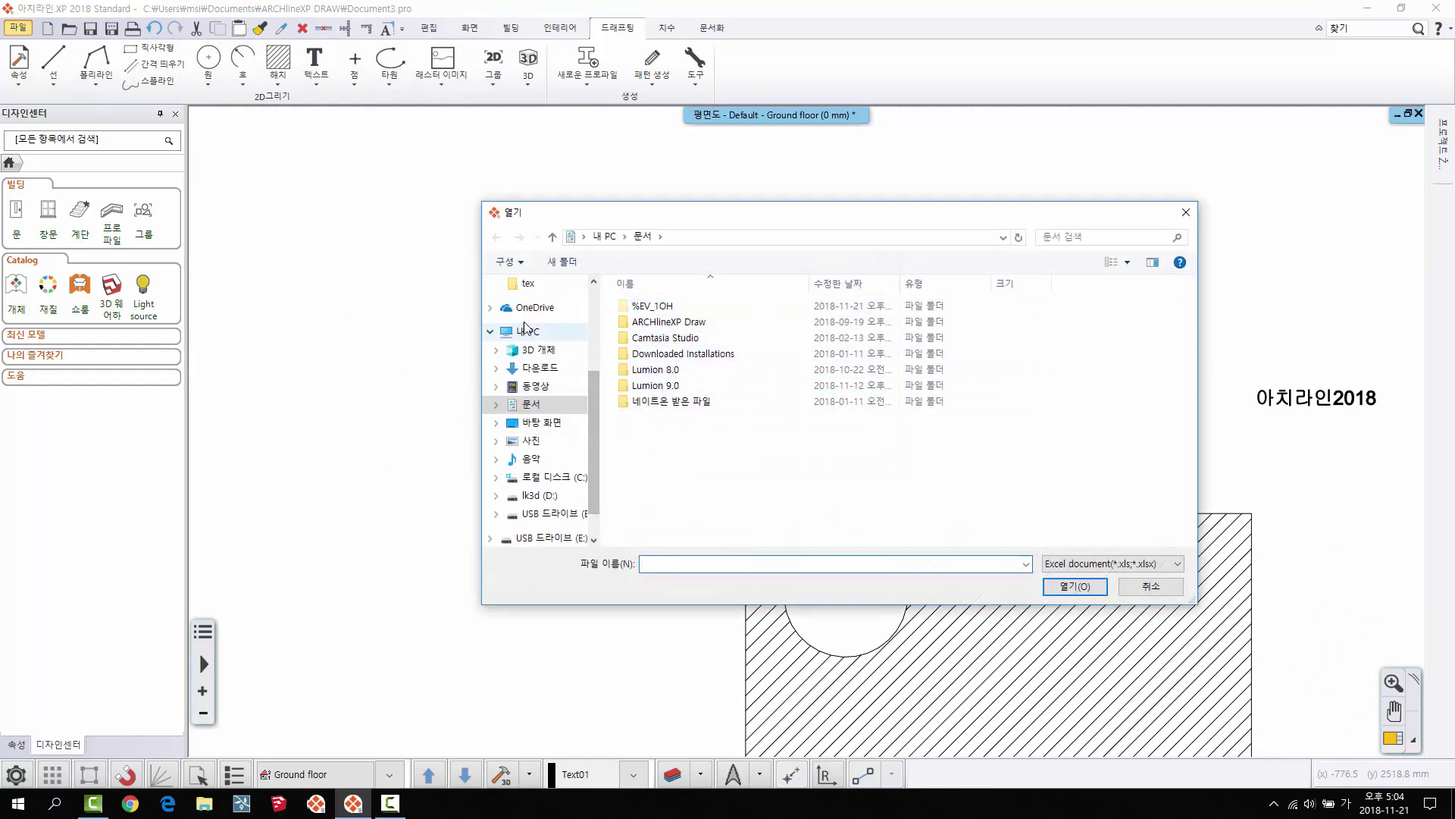
scroll(547, 325, up, 3)
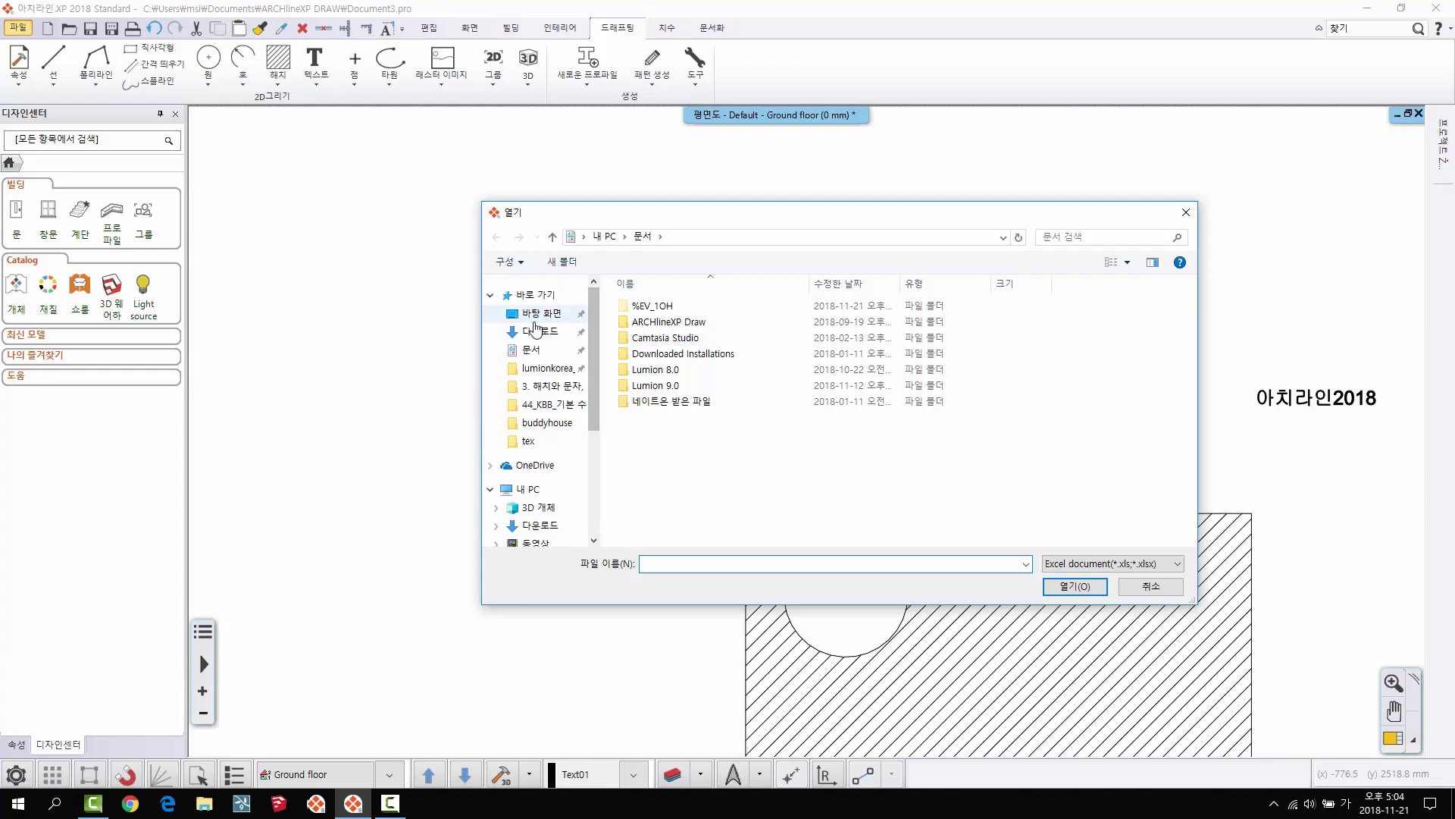
click(544, 317)
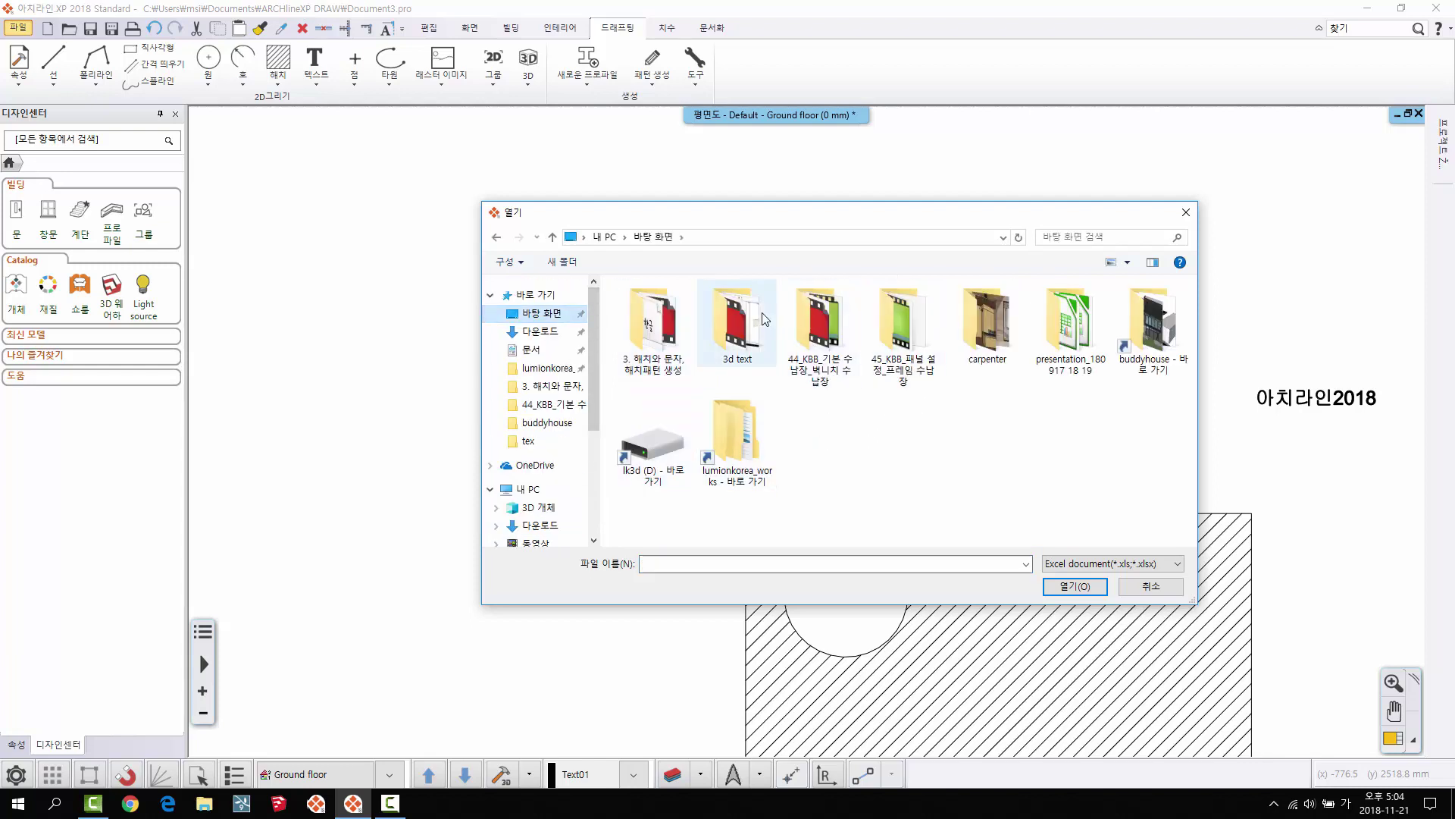
double_click(679, 326)
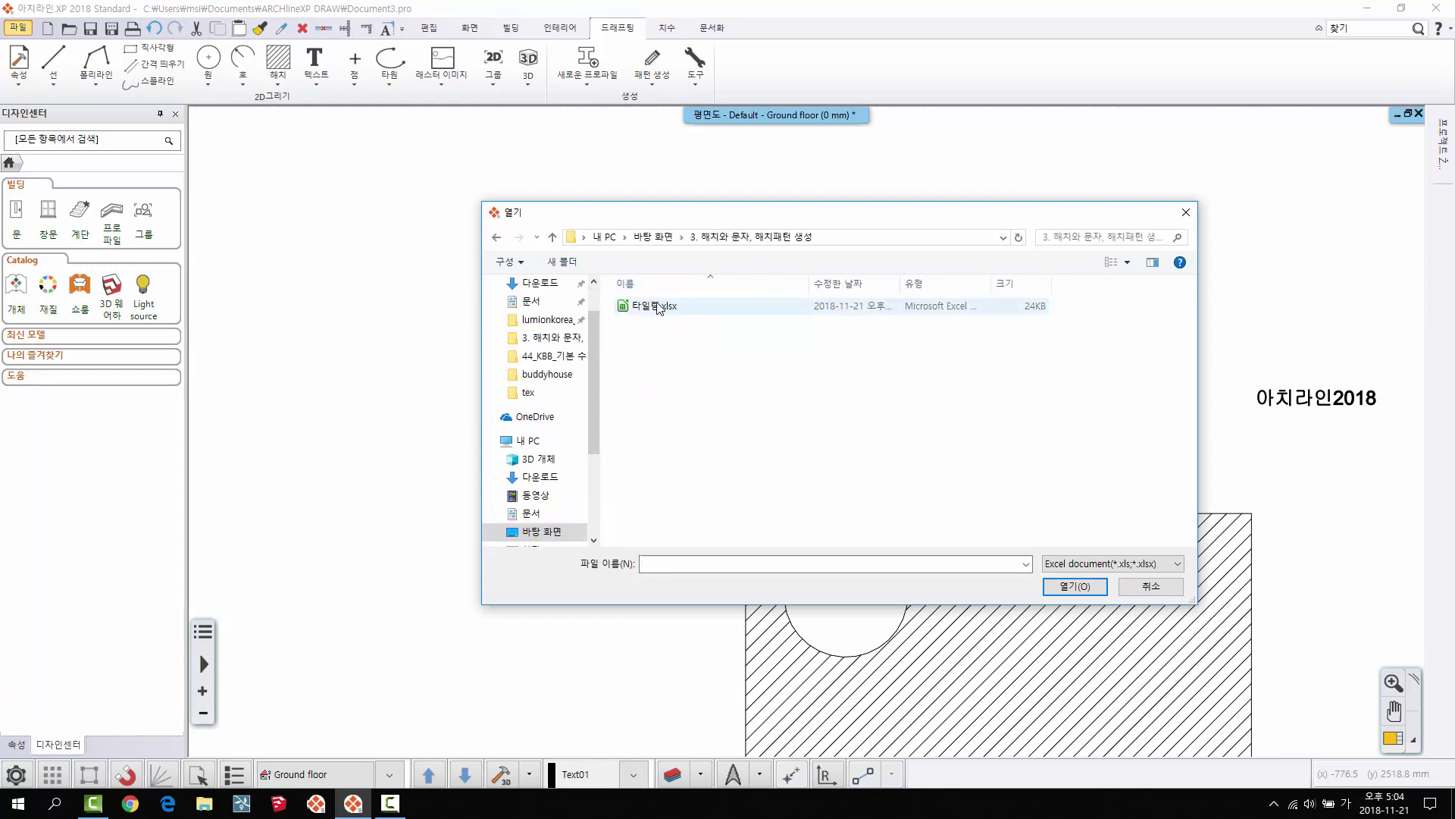
click(660, 304)
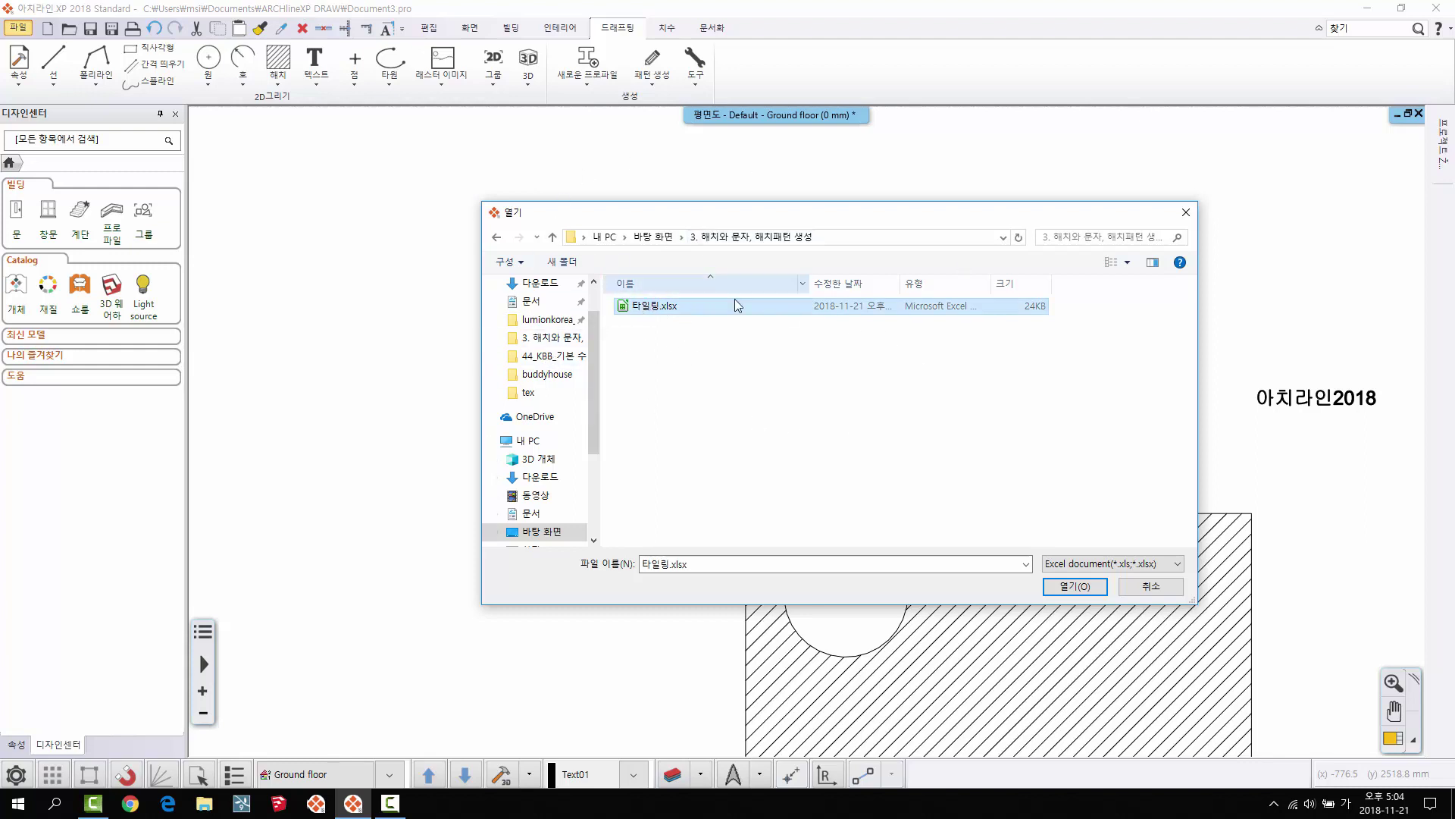
click(1073, 585)
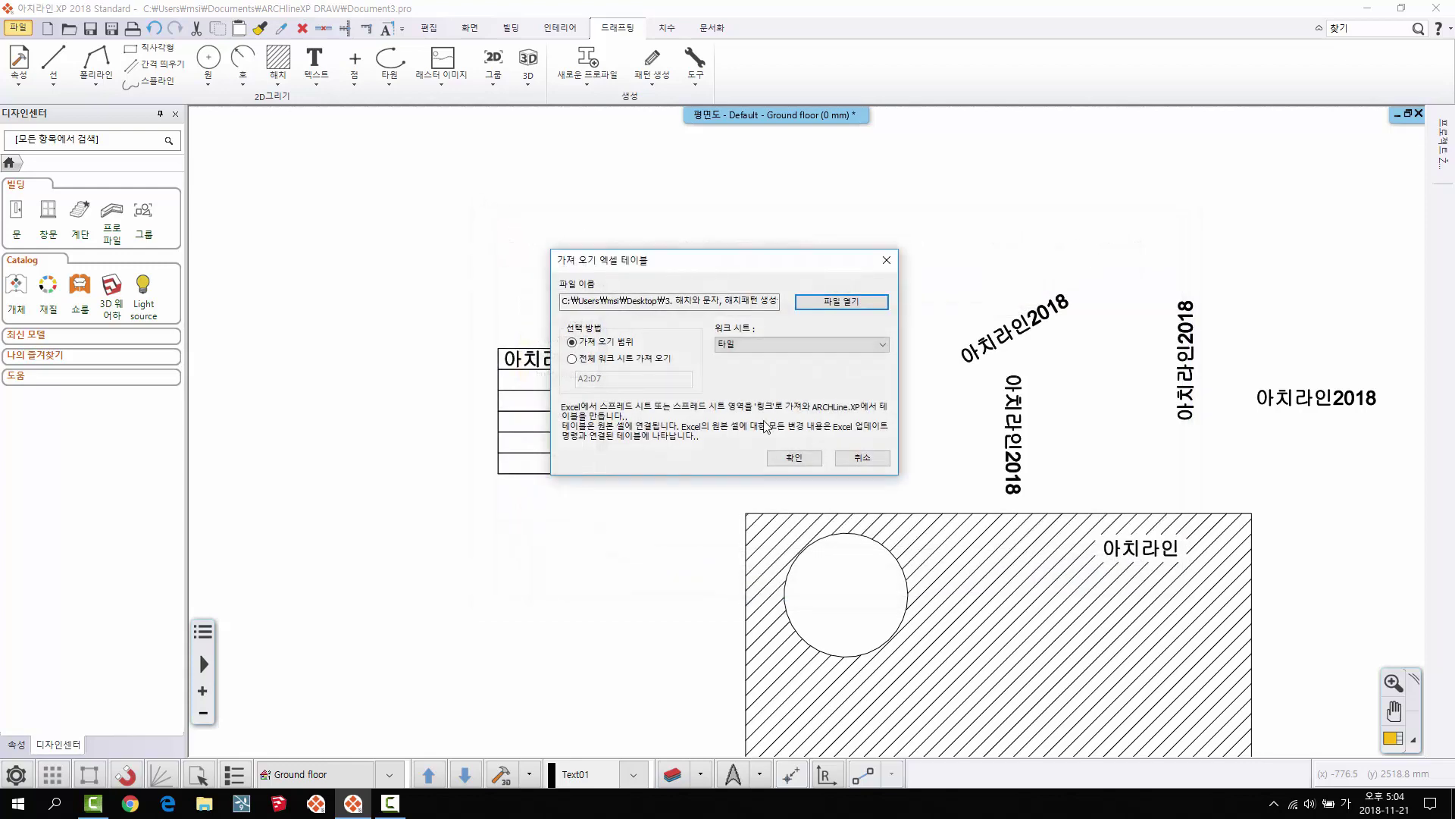
Step: Import the selected range of the 타일 worksheet and place the resulting table above the existing table
click(796, 459)
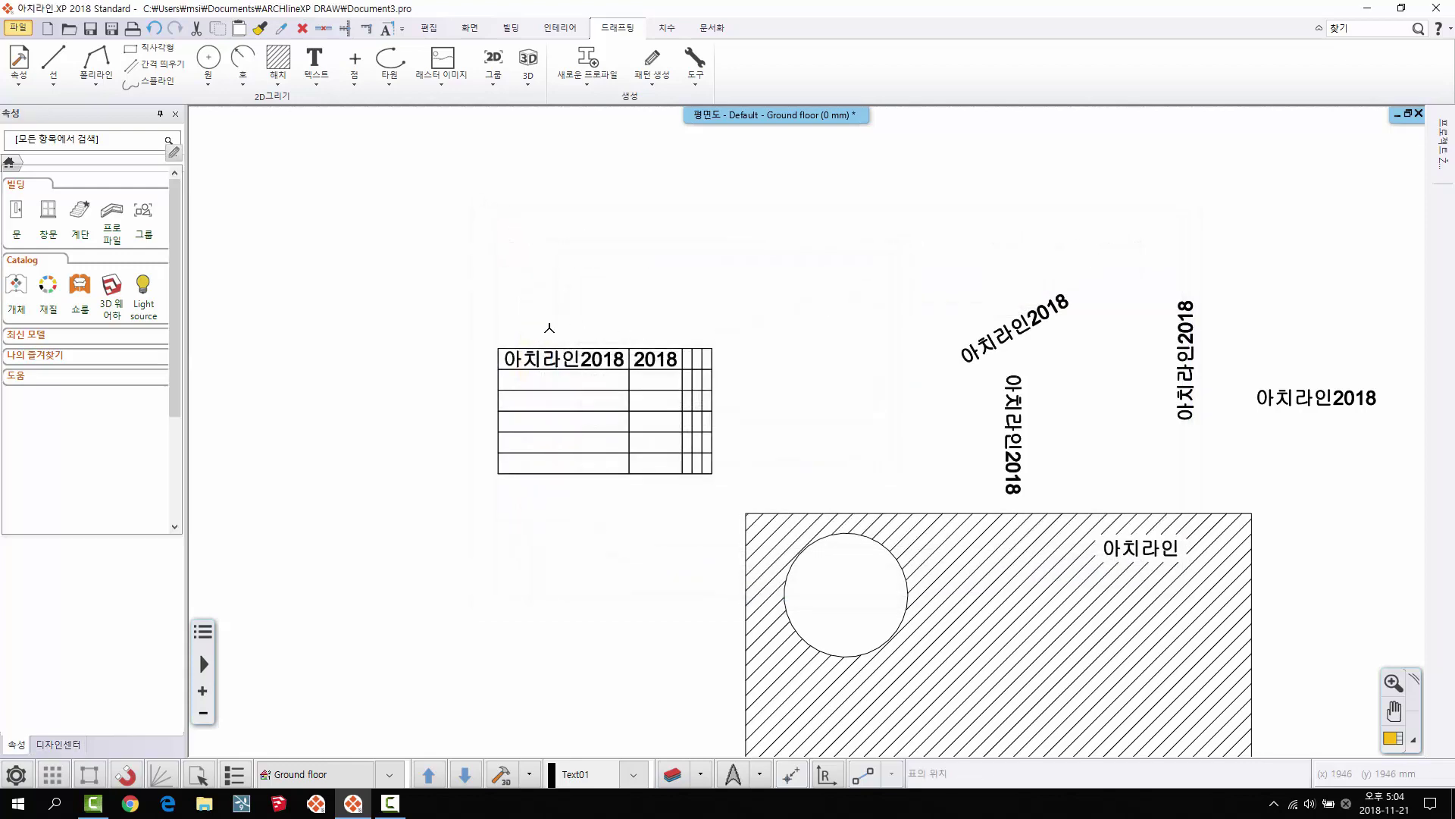
scroll(429, 247, down, 3)
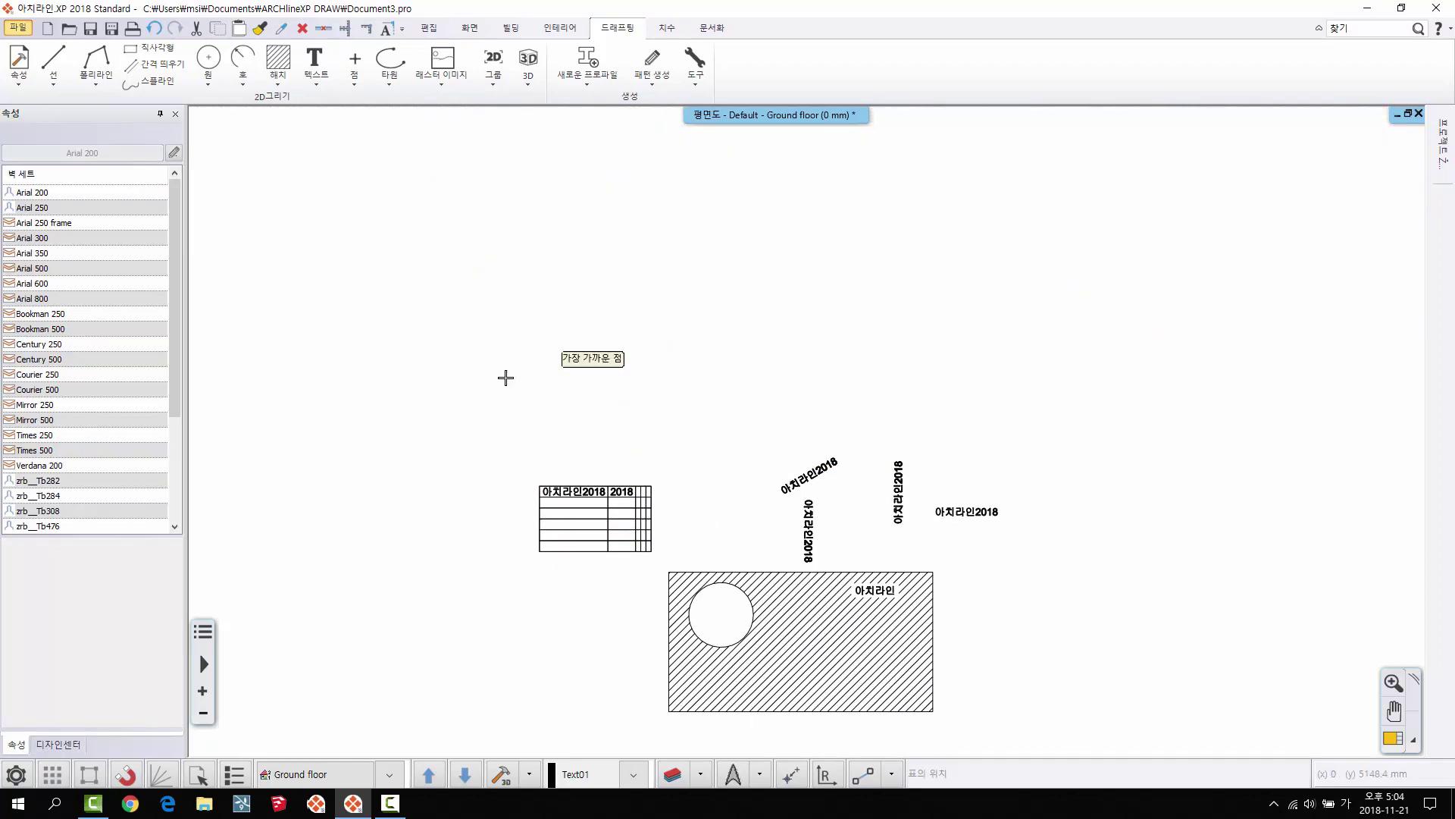
middle_drag(539, 328, 596, 285)
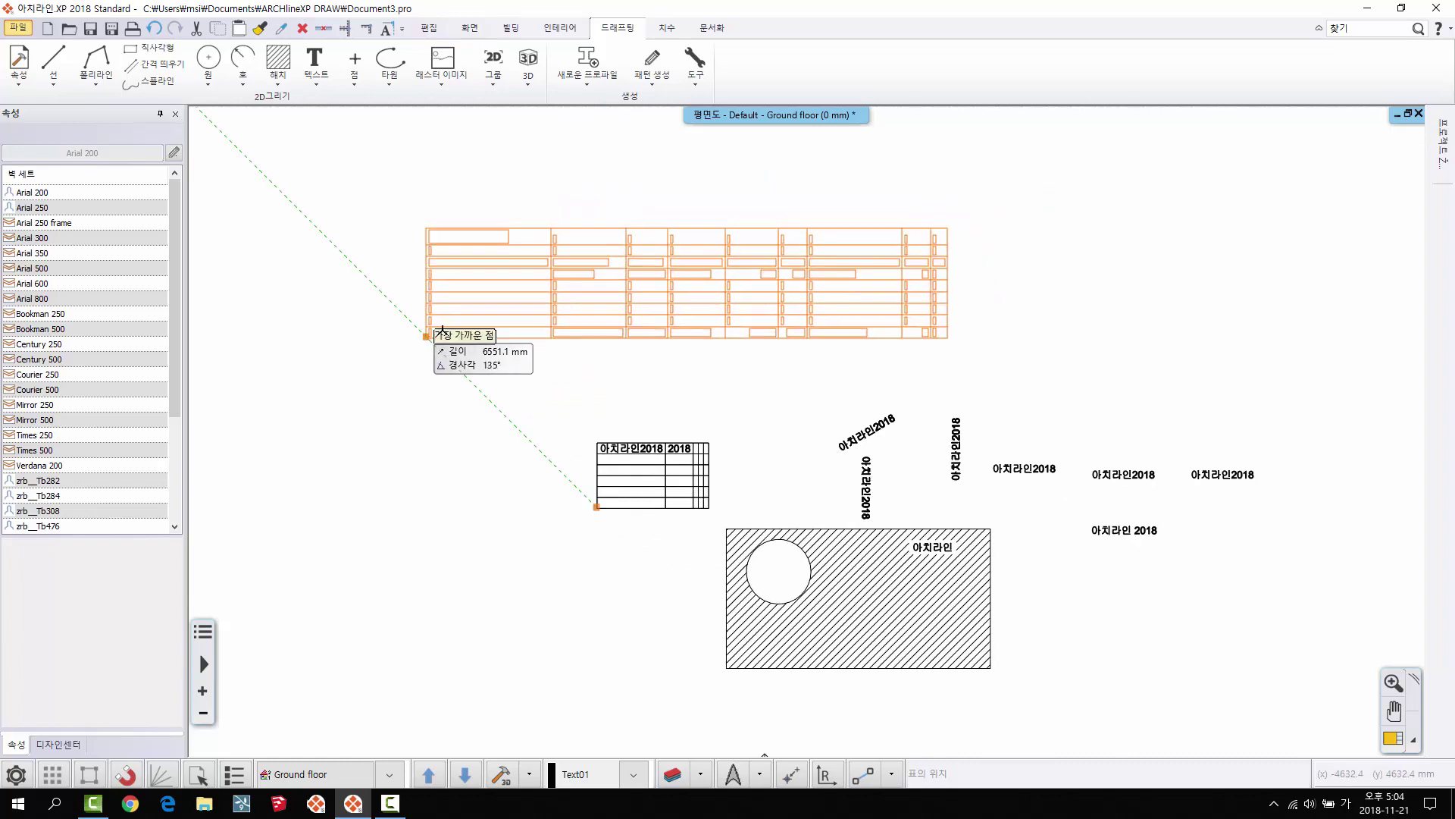
click(594, 355)
scroll(557, 337, up, 3)
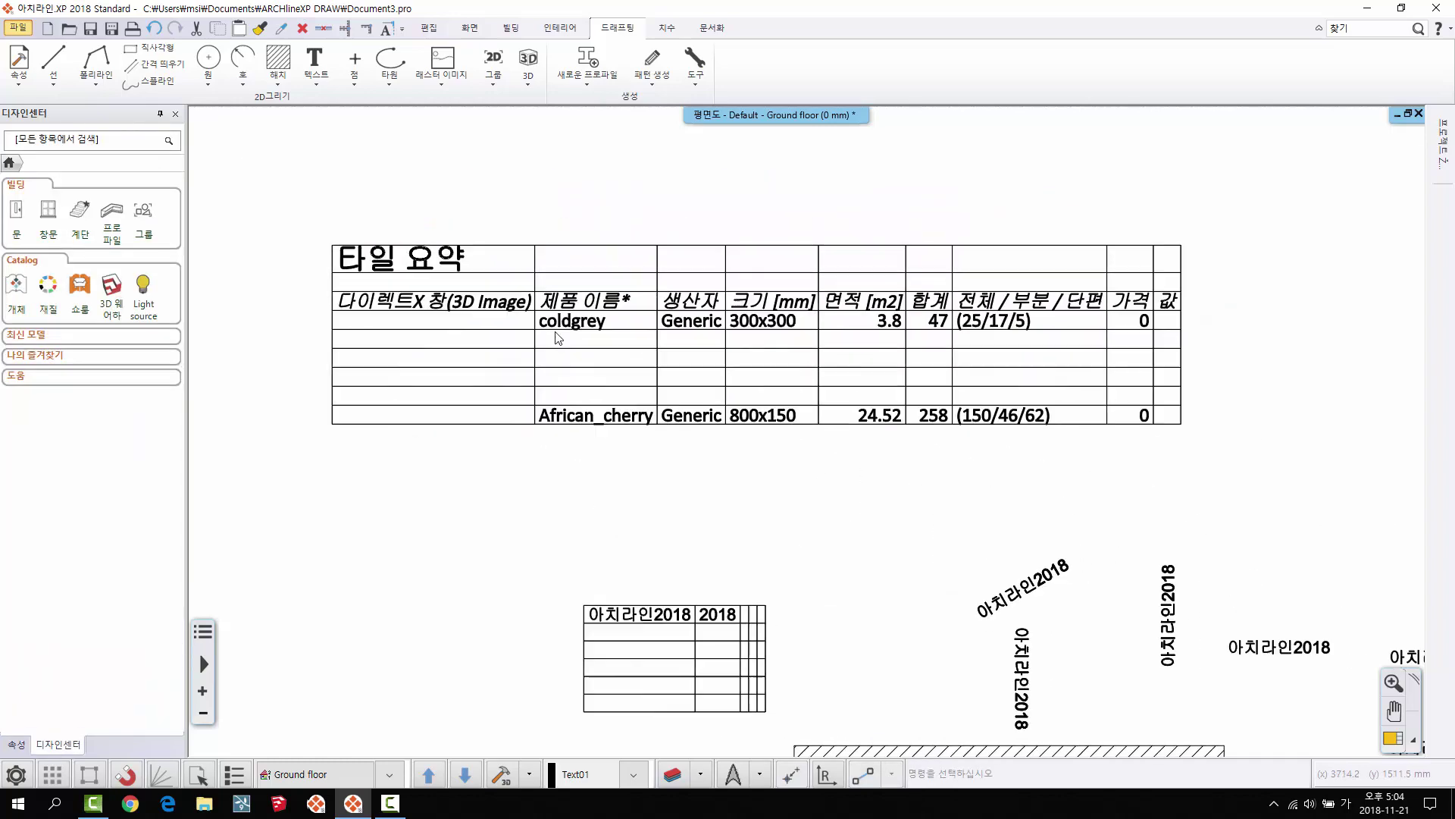
click(432, 424)
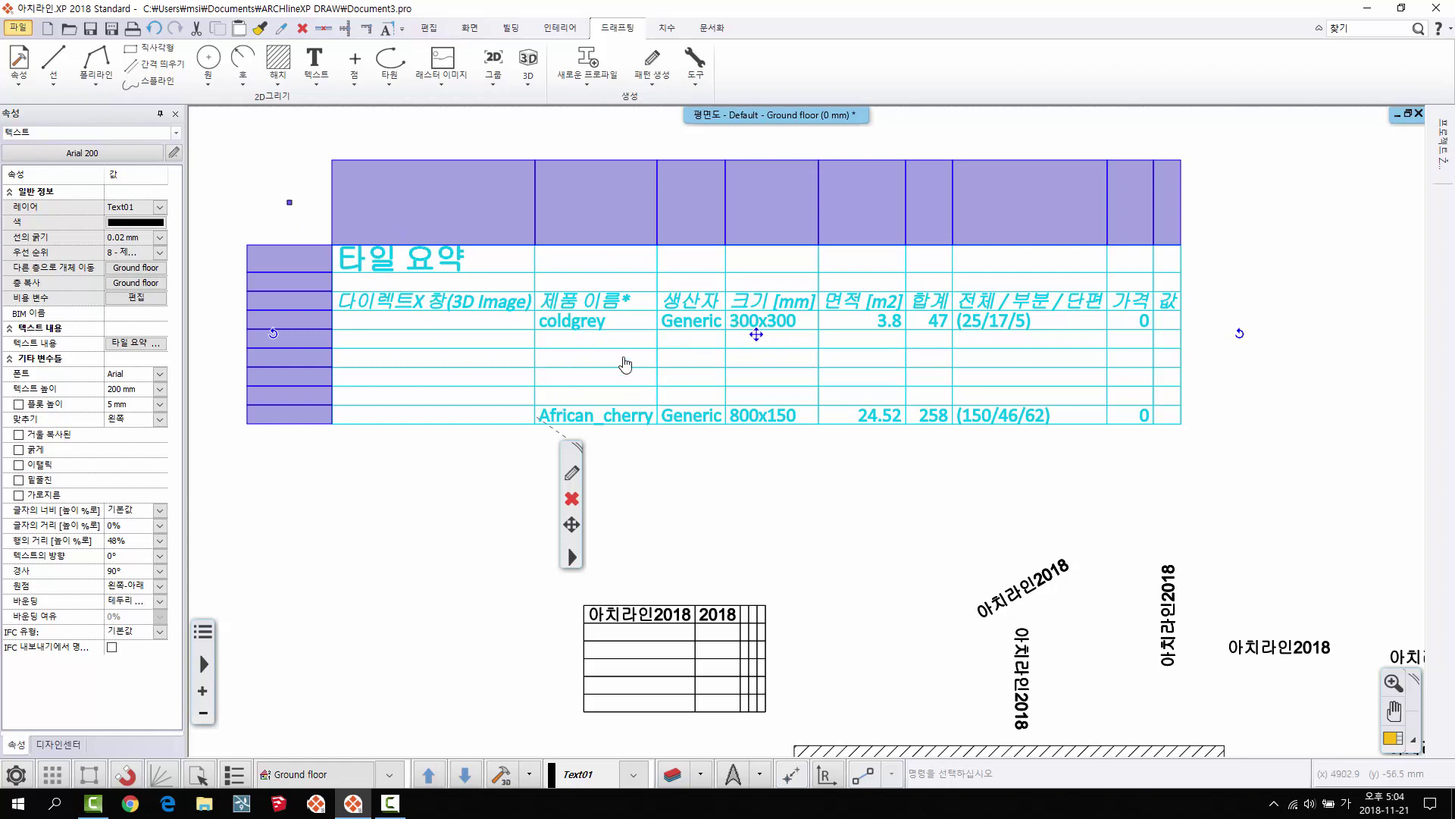
click(610, 438)
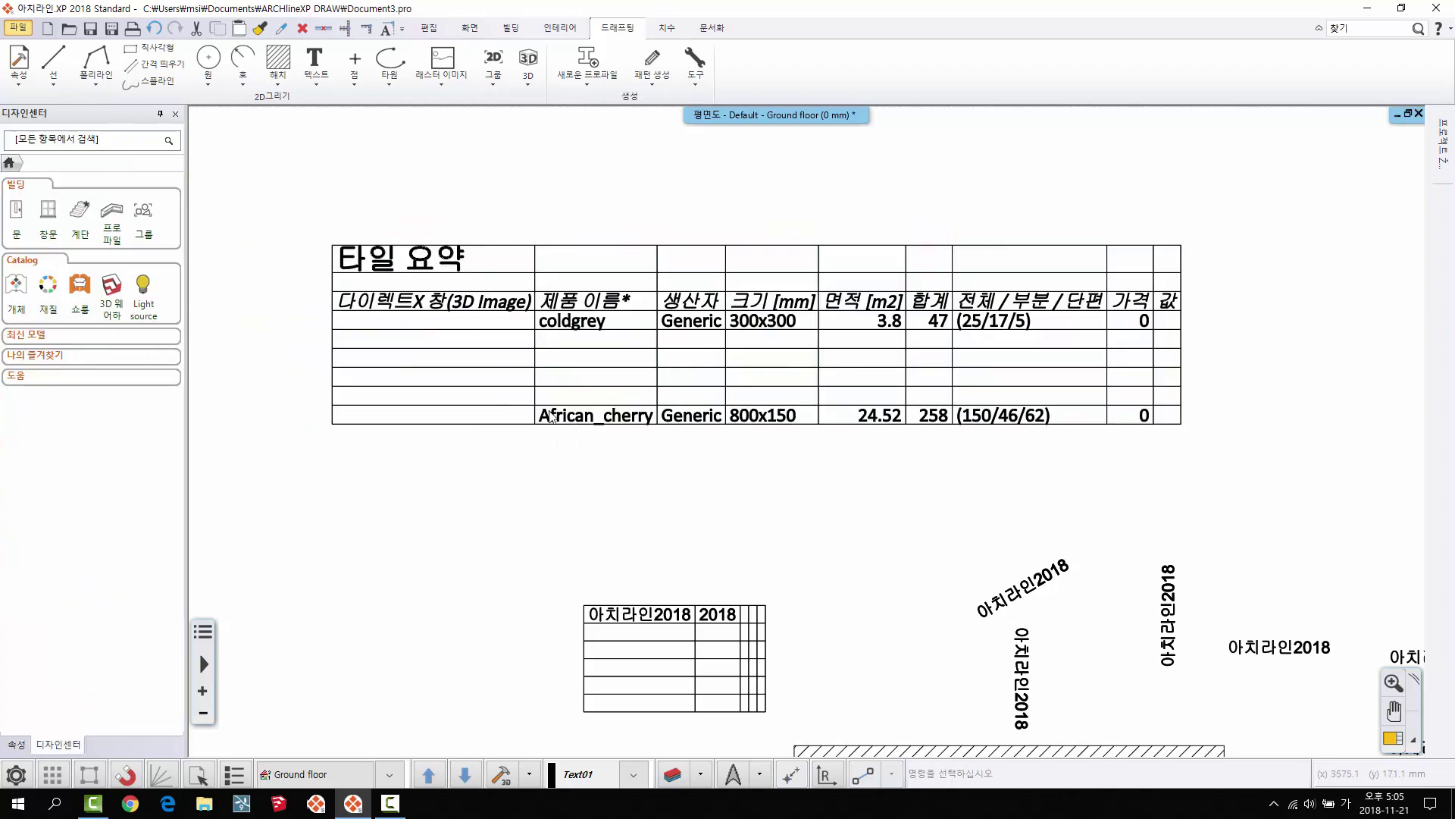
Step: Set the price cell (가격) of the coldgrey row in the imported tile table to 2000
scroll(669, 402, down, 2)
scroll(669, 402, up, 3)
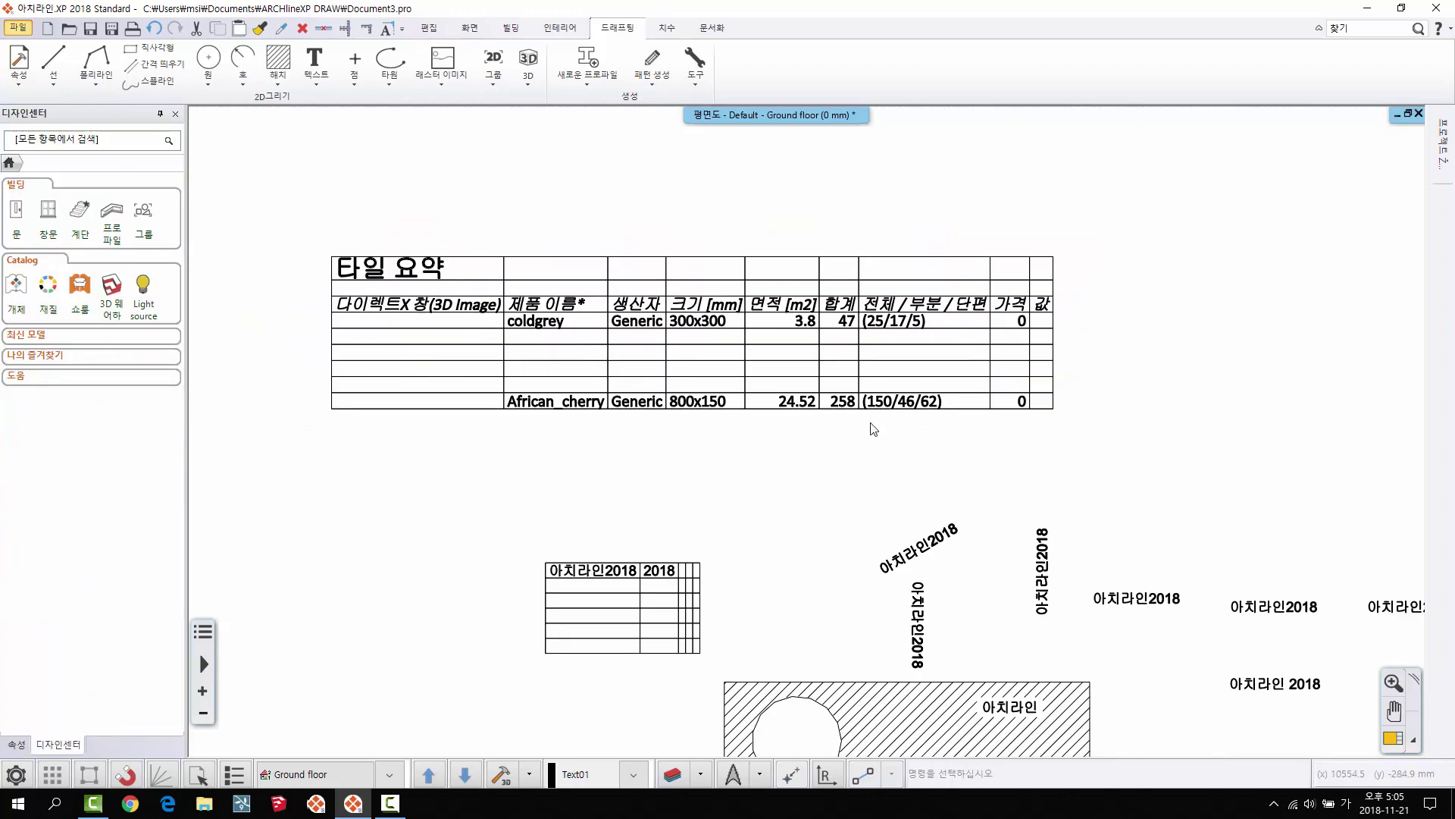
scroll(861, 464, up, 1)
middle_drag(1068, 294, 983, 210)
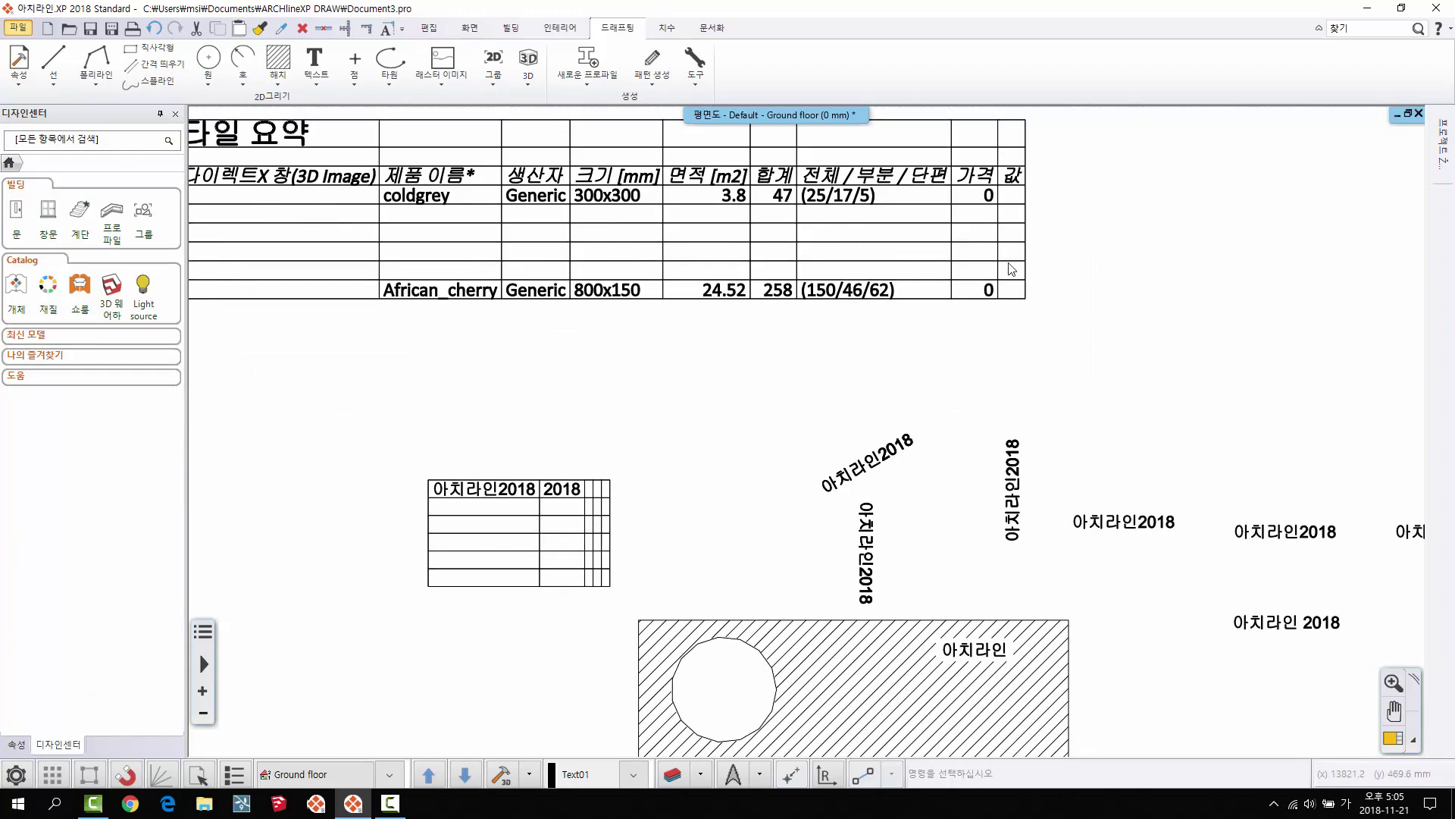
click(983, 209)
double_click(972, 278)
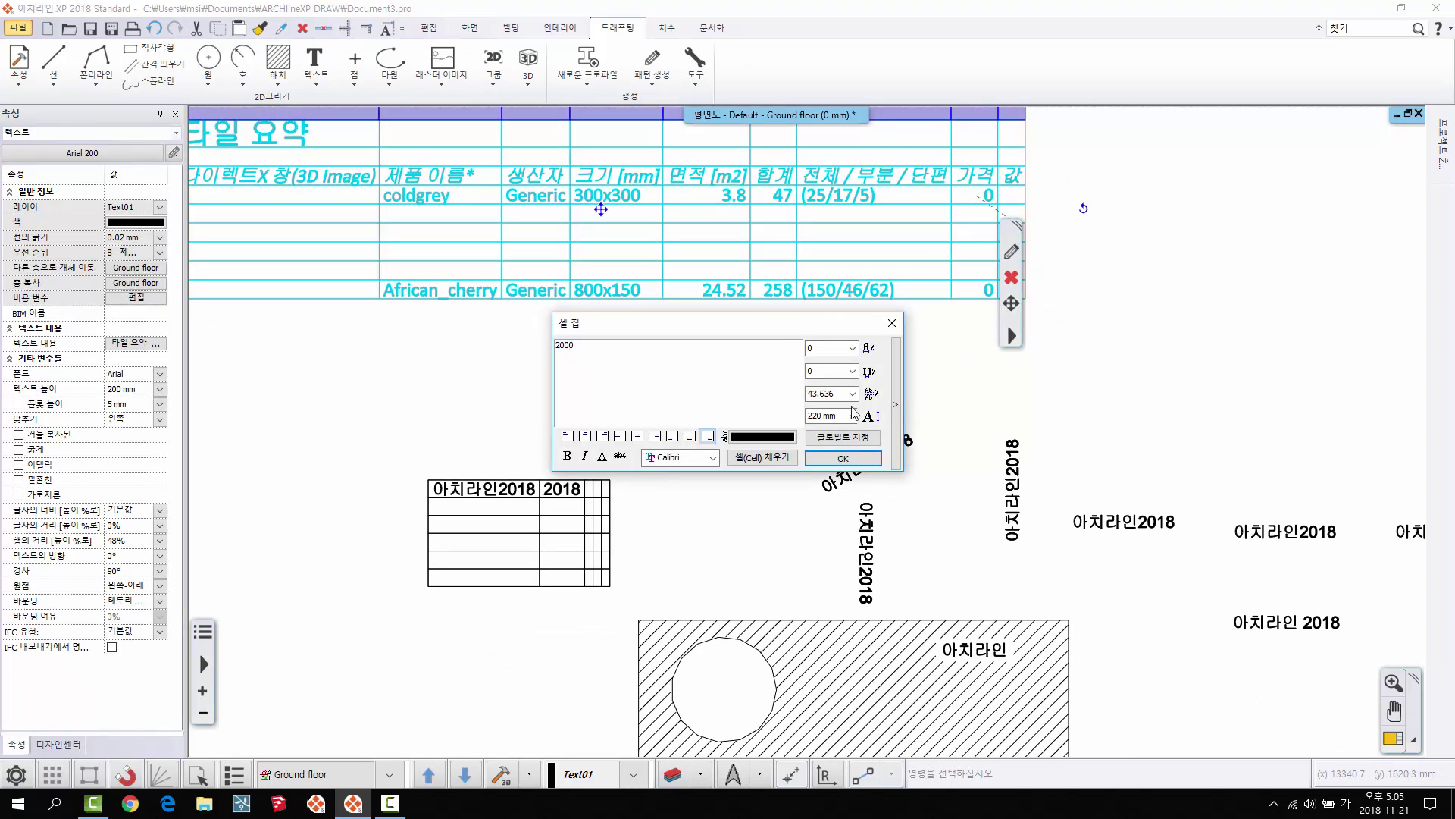
click(835, 458)
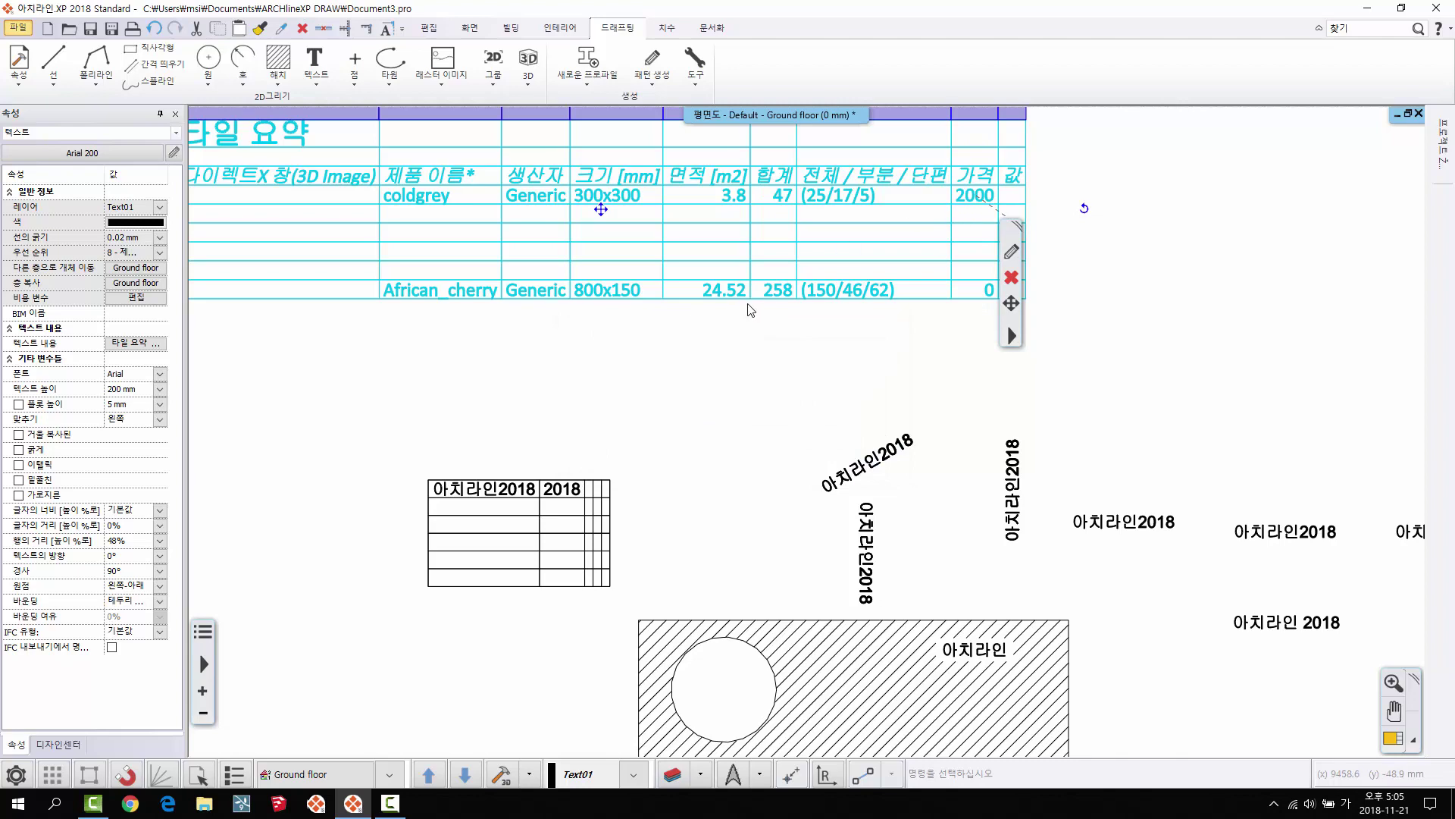
click(718, 347)
scroll(785, 301, down, 2)
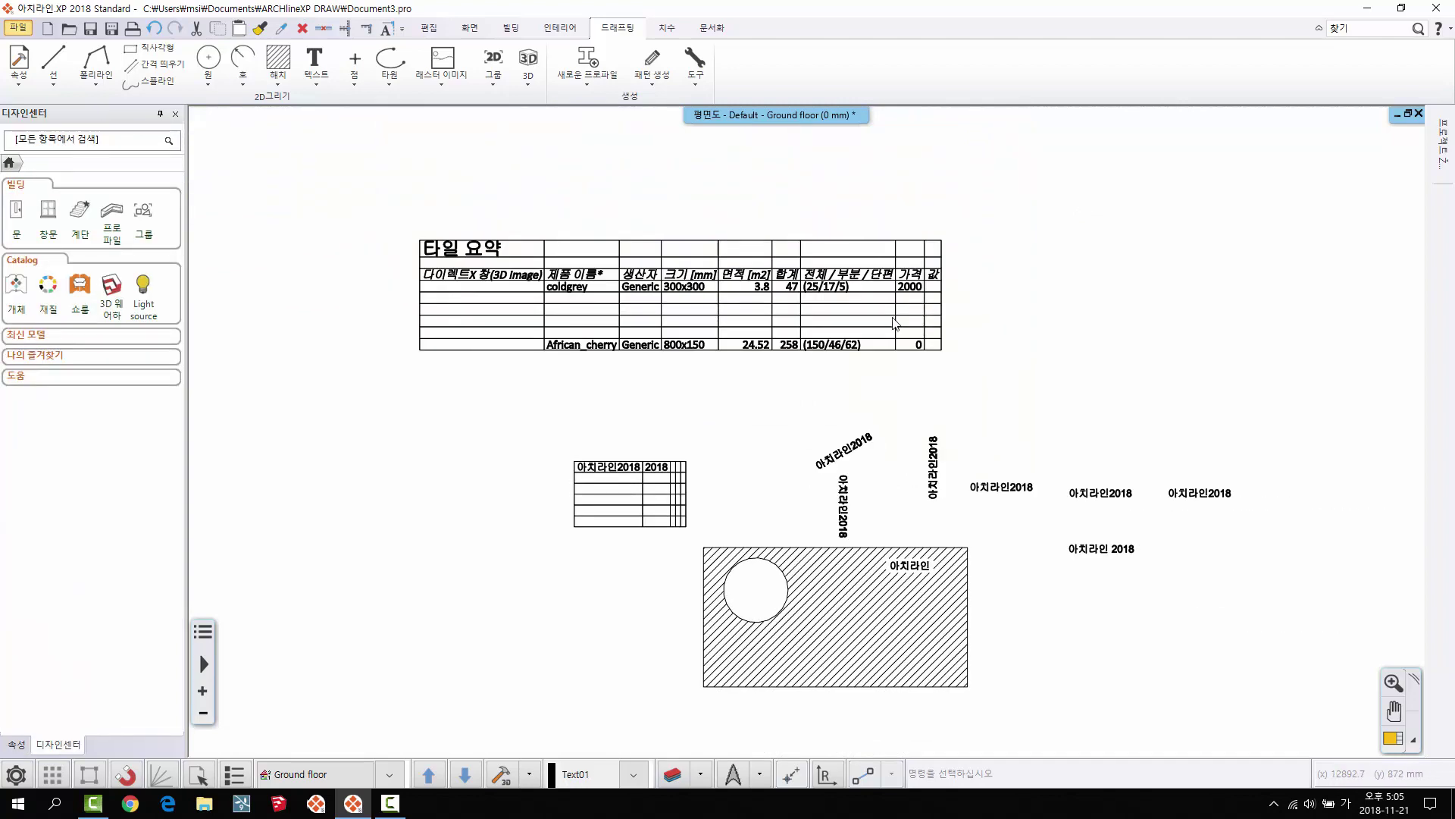
scroll(899, 305, up, 2)
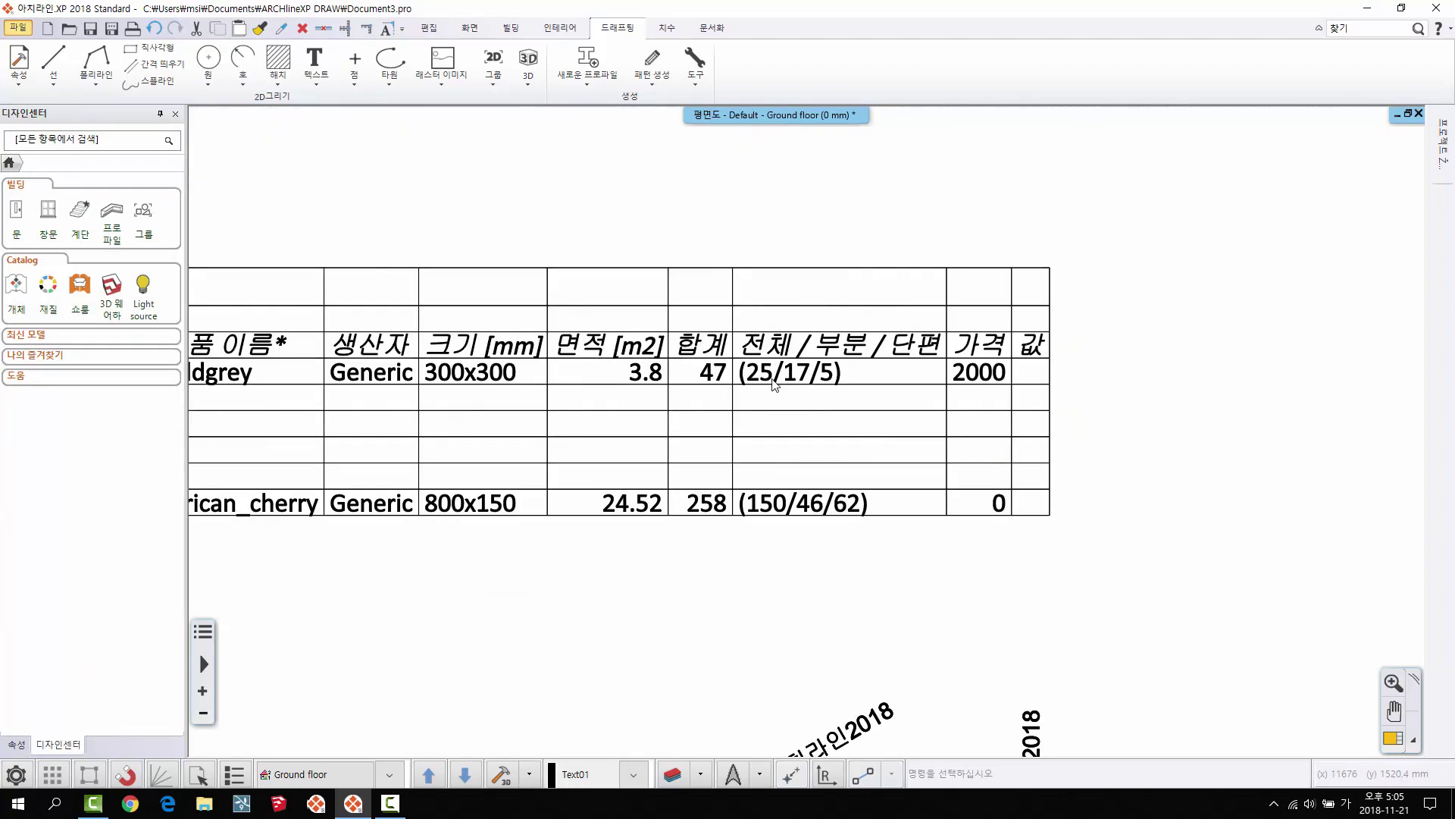
scroll(551, 346, down, 3)
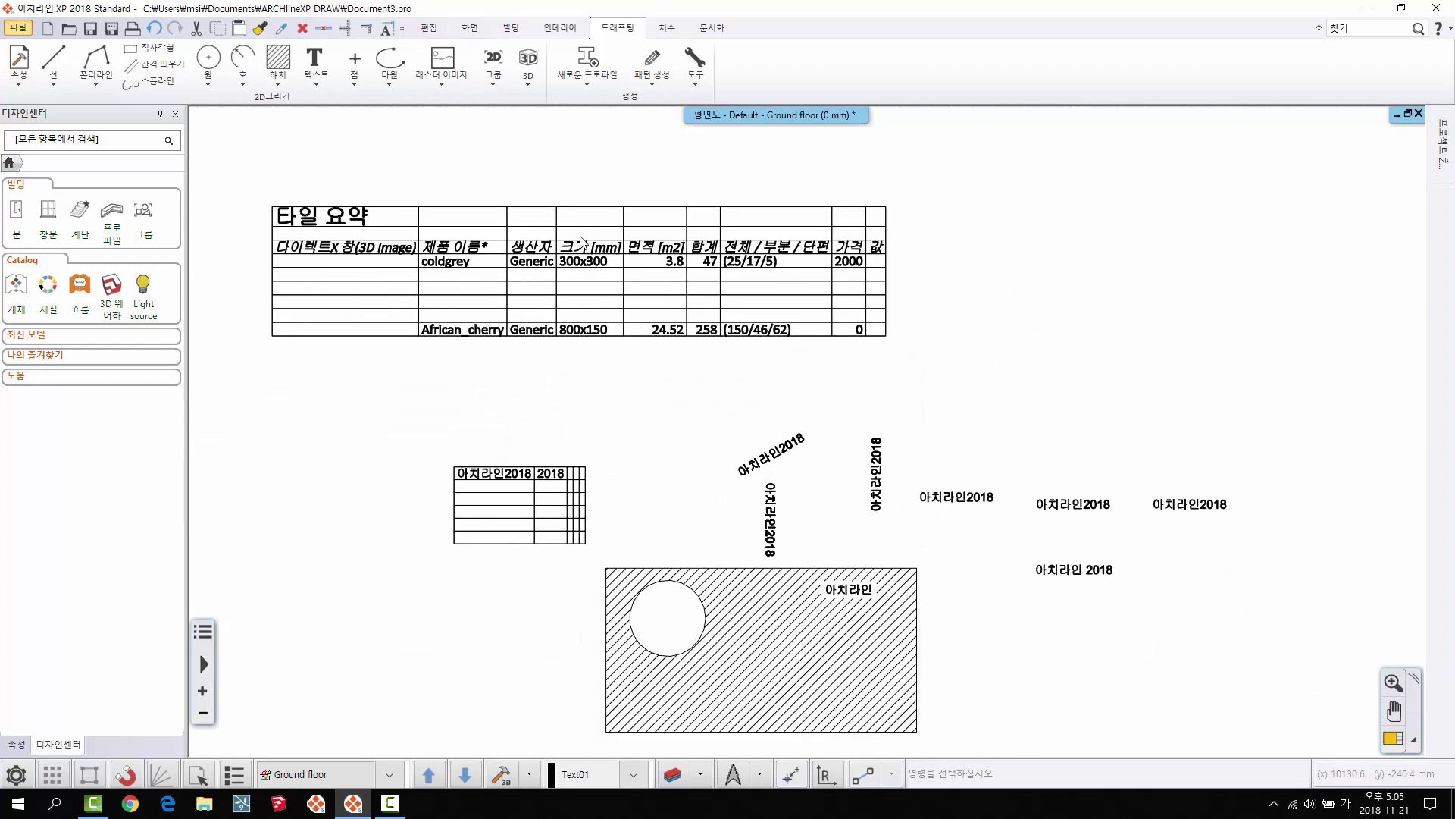
Step: Add an 아치라인2018 leader text (지시선이 있는 문자) above the imported table, with its arrow ending on the table's top edge
click(316, 76)
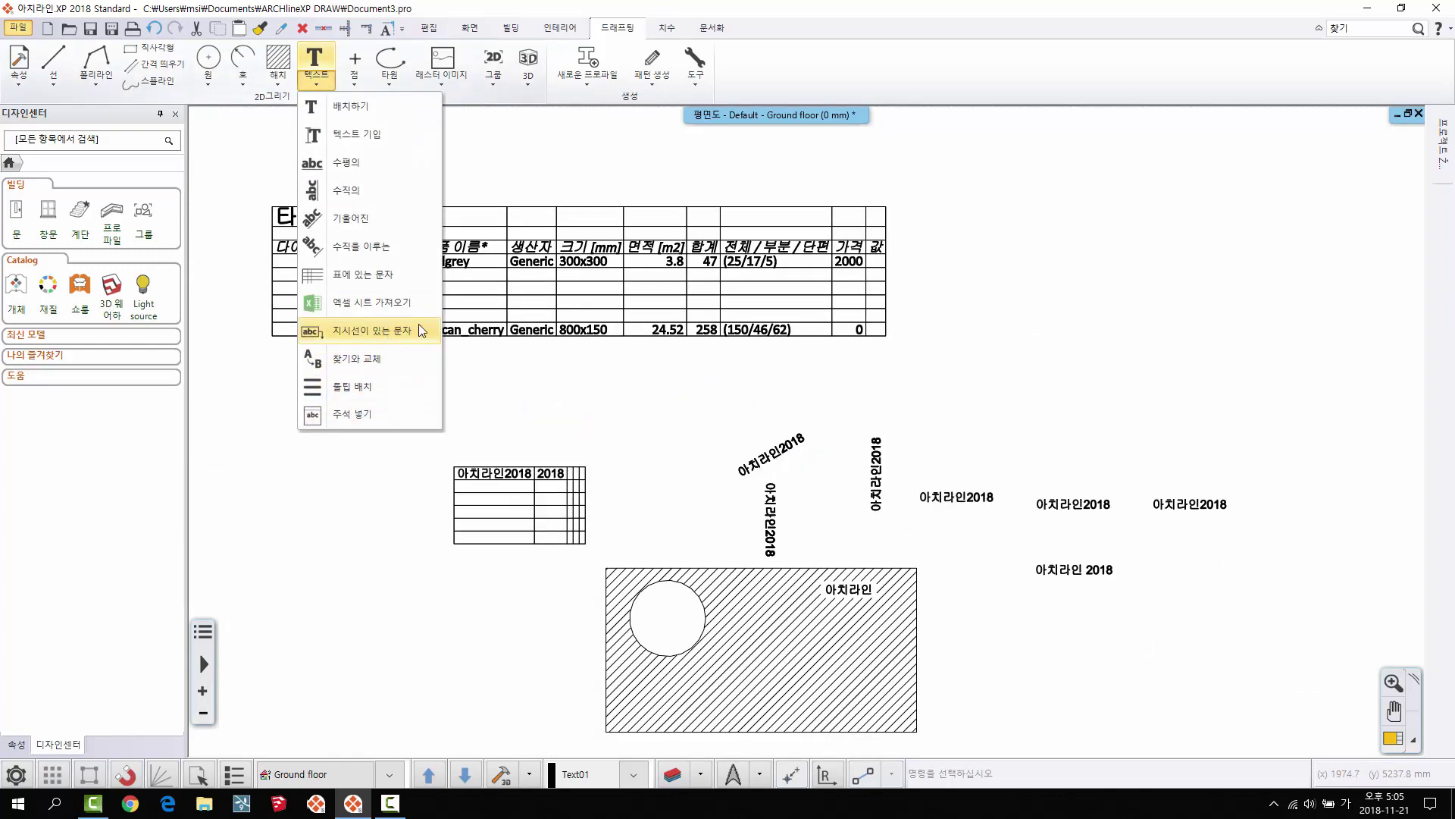
click(379, 331)
click(811, 453)
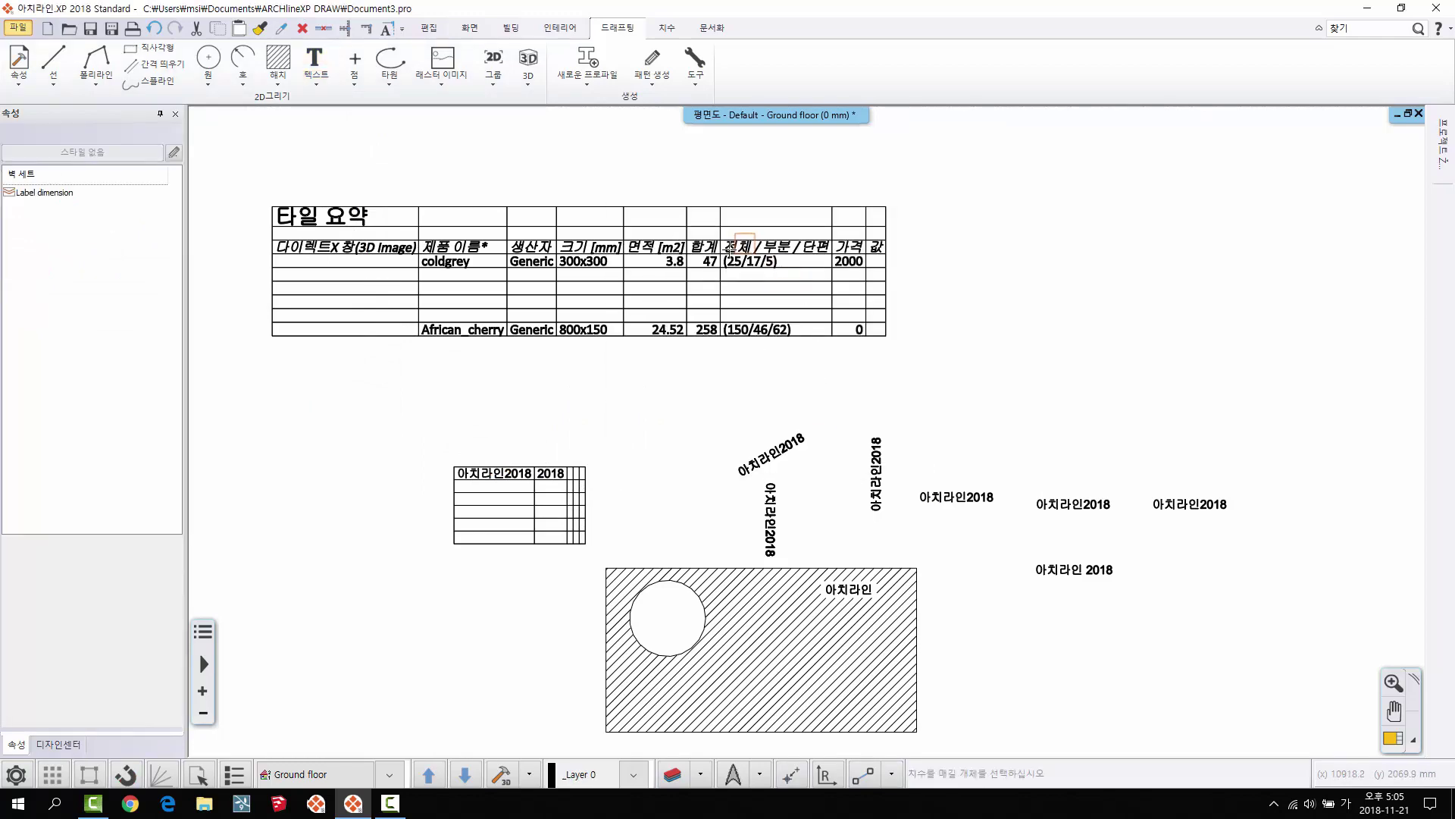
click(783, 184)
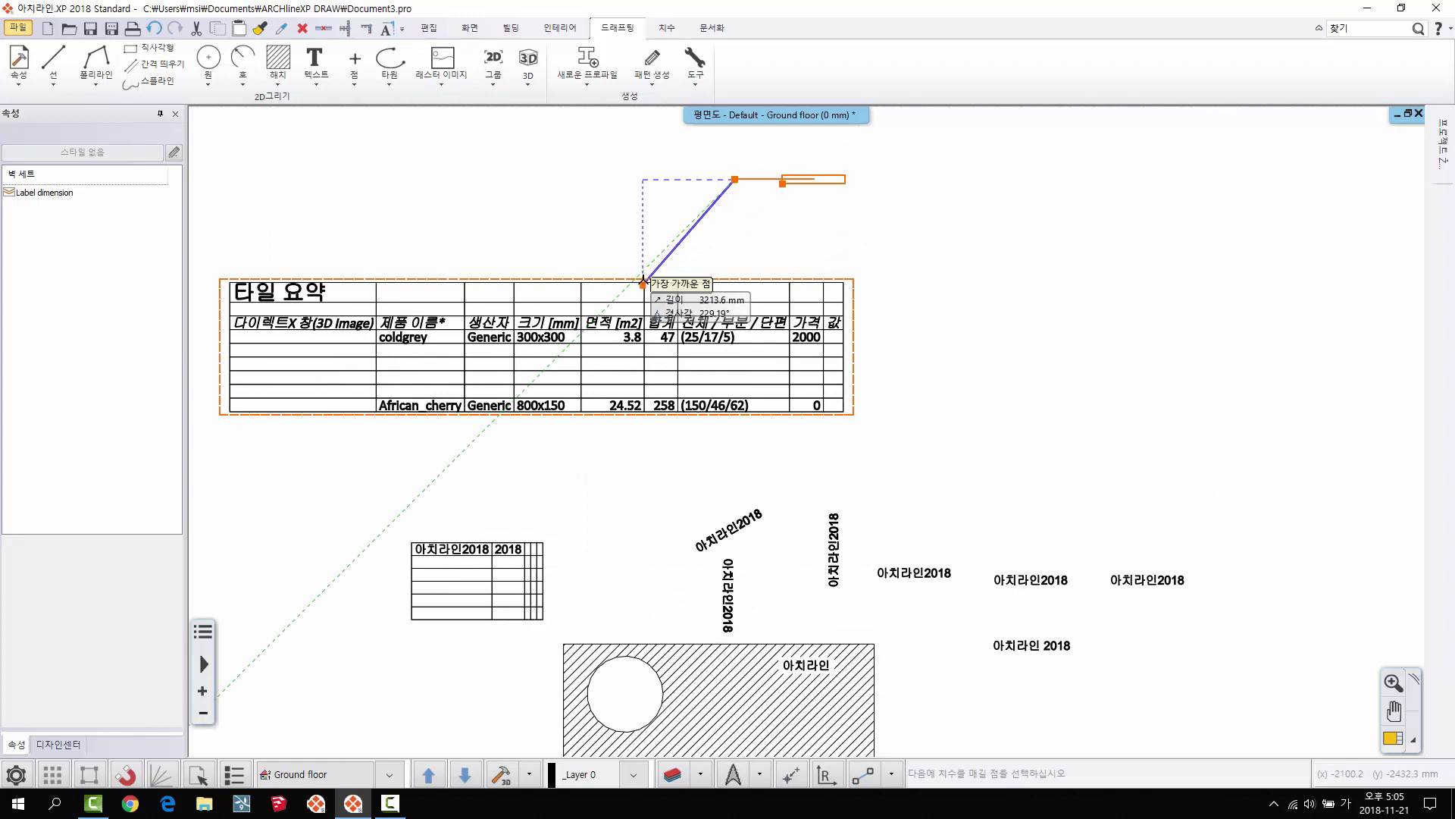
click(645, 281)
key(Escape)
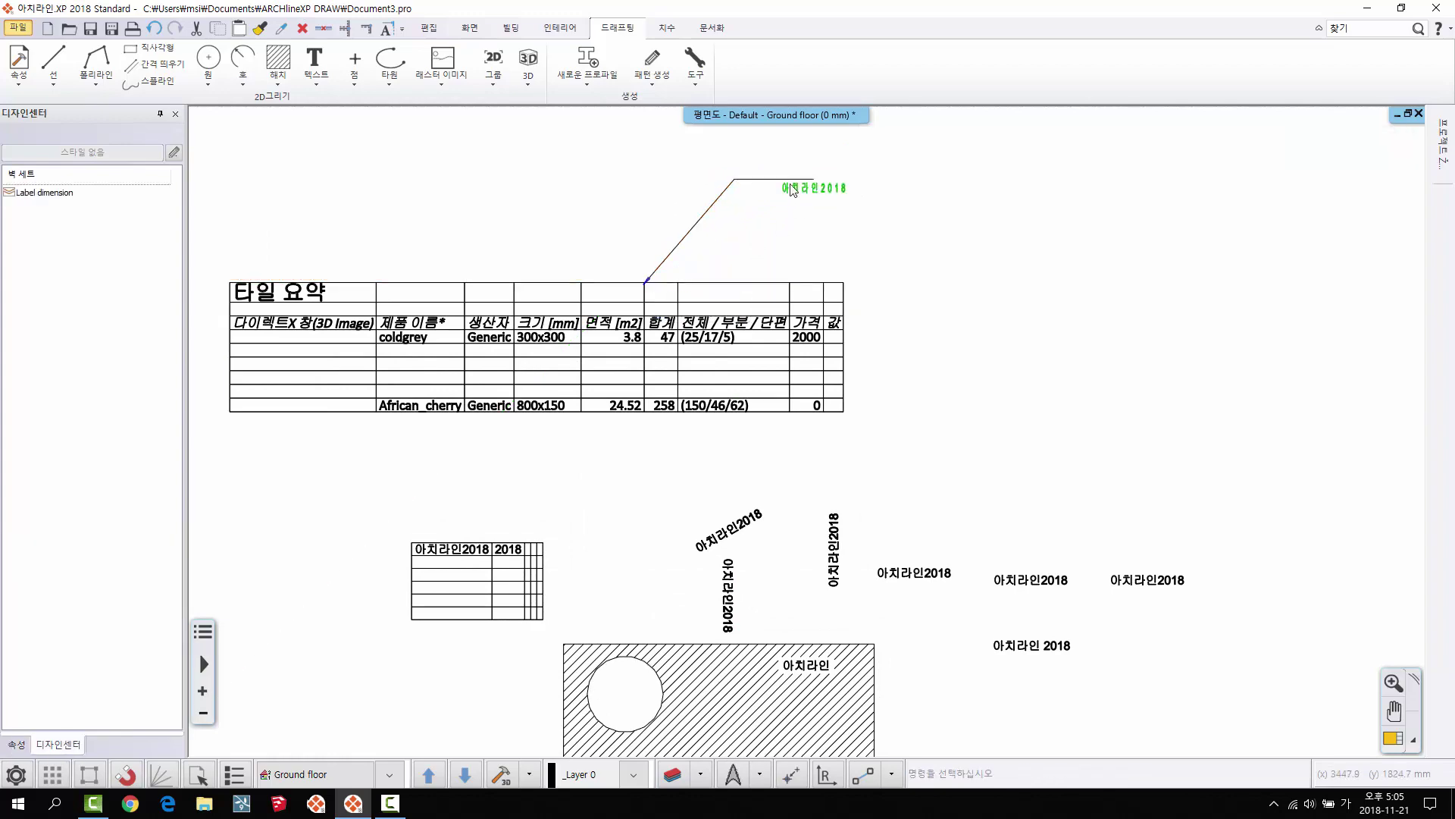
scroll(809, 270, up, 3)
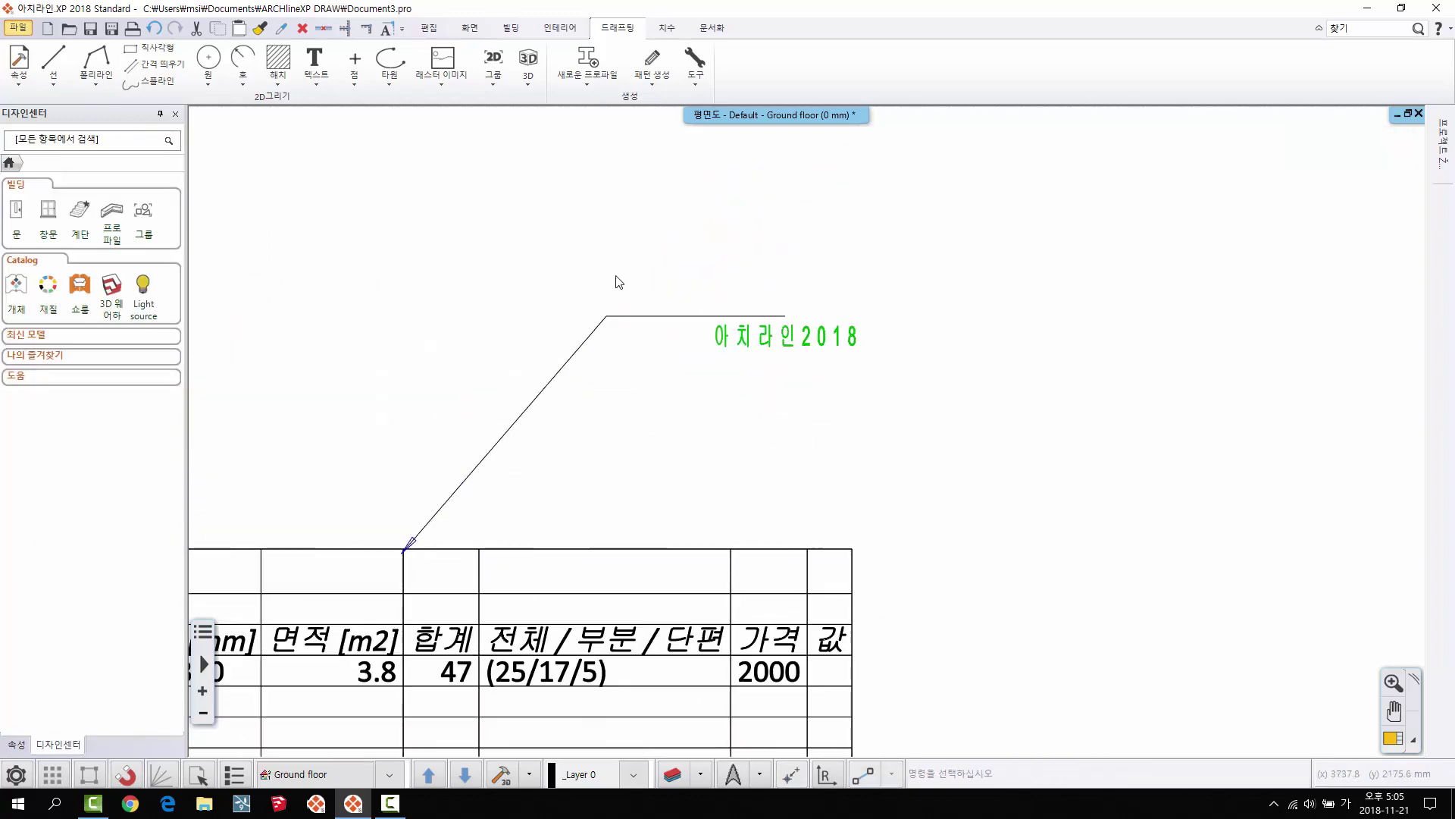
Step: Replace every occurrence of 아치라인 in the drawing's texts with Archline using find and replace (찾기와 교체)
click(316, 76)
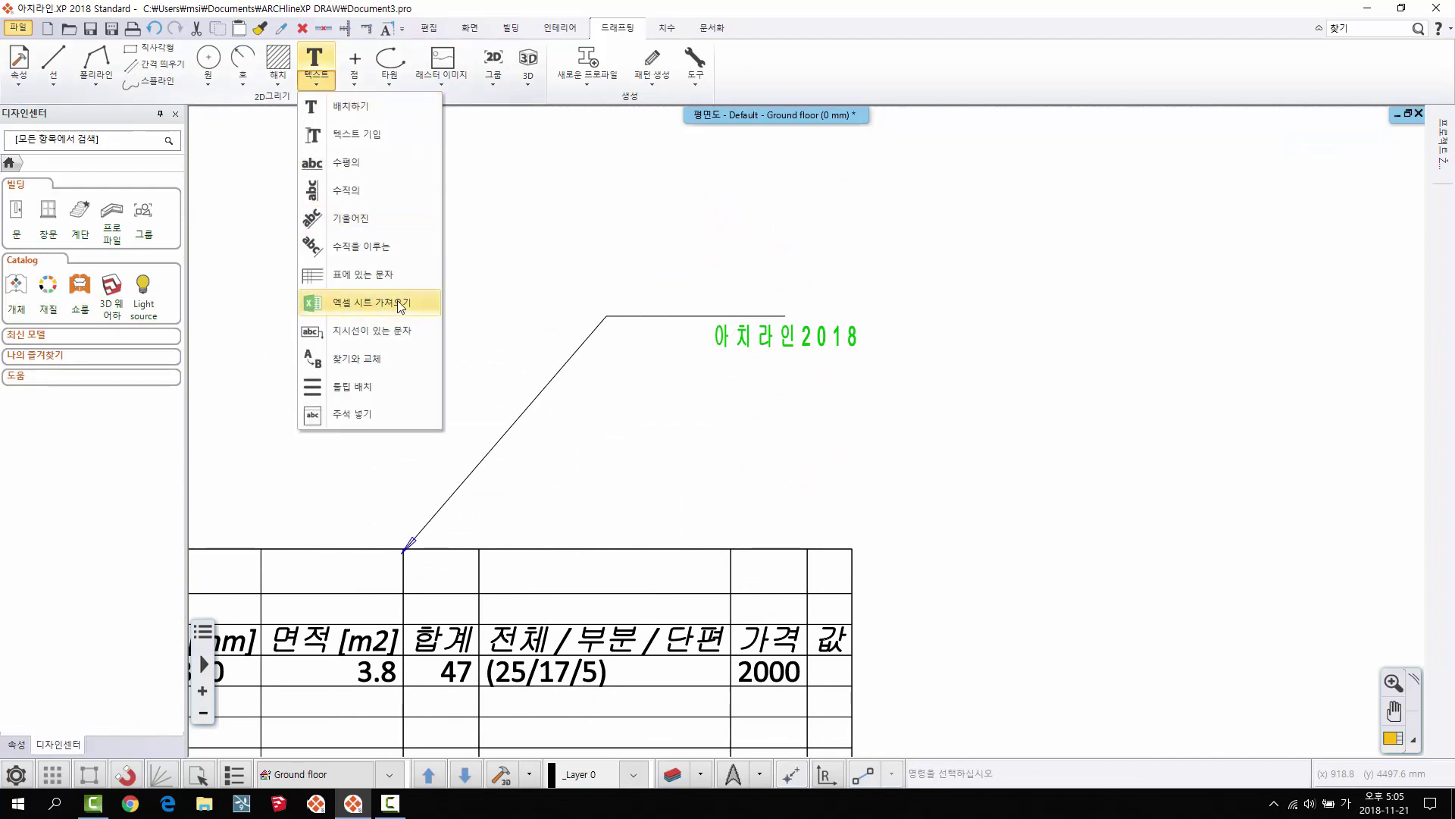
click(389, 351)
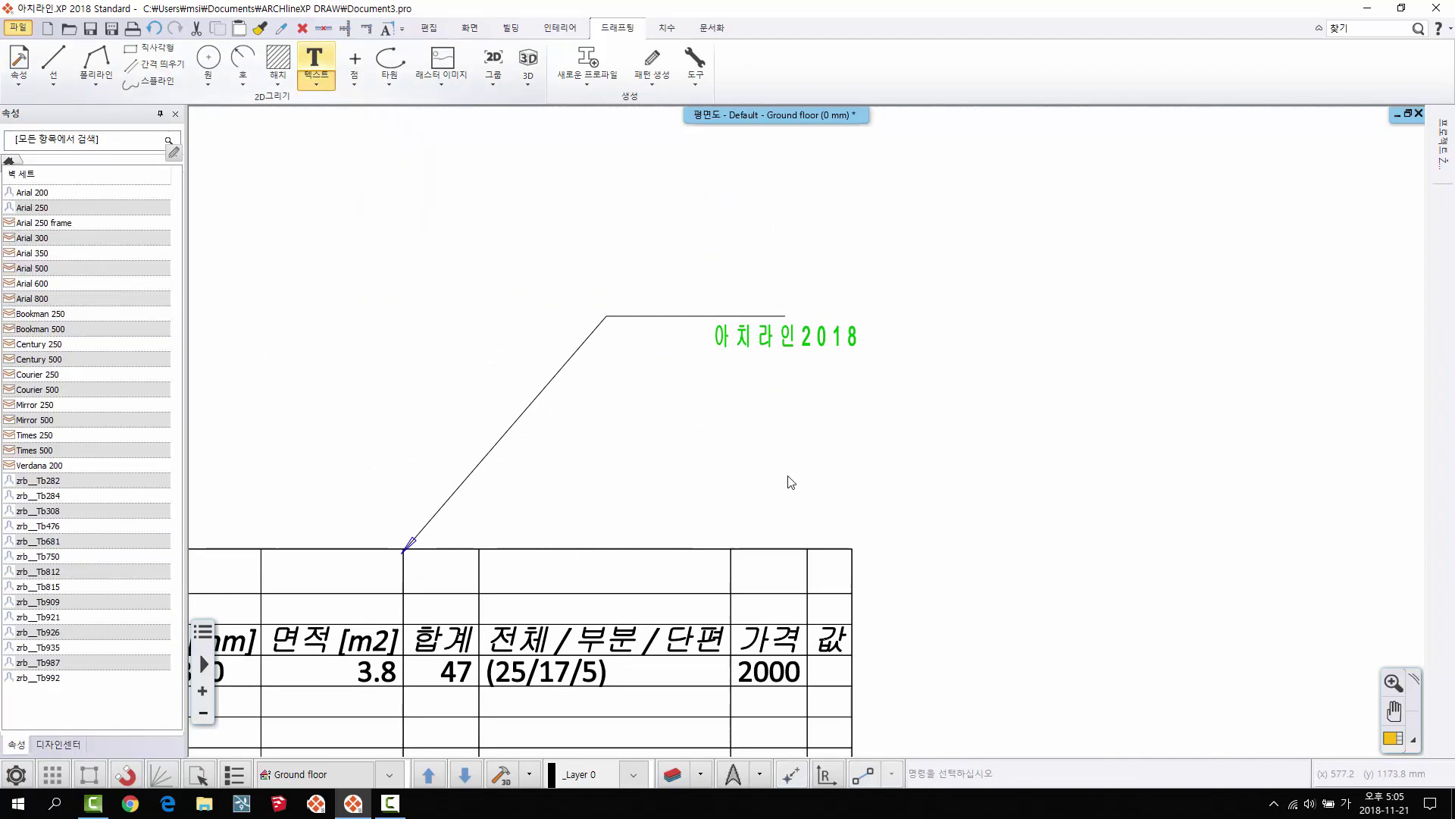
text(아)
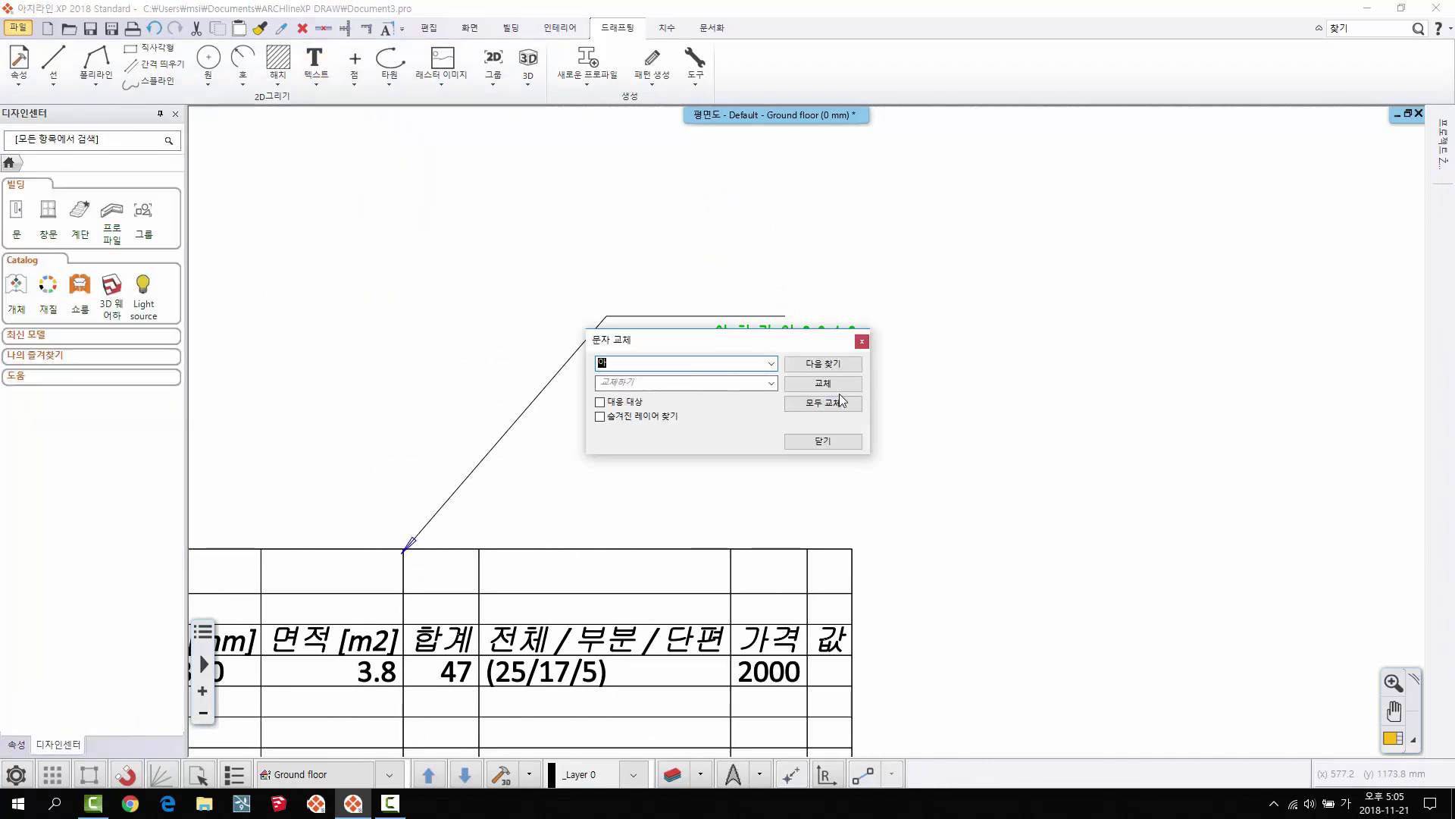
text(키라인)
click(684, 381)
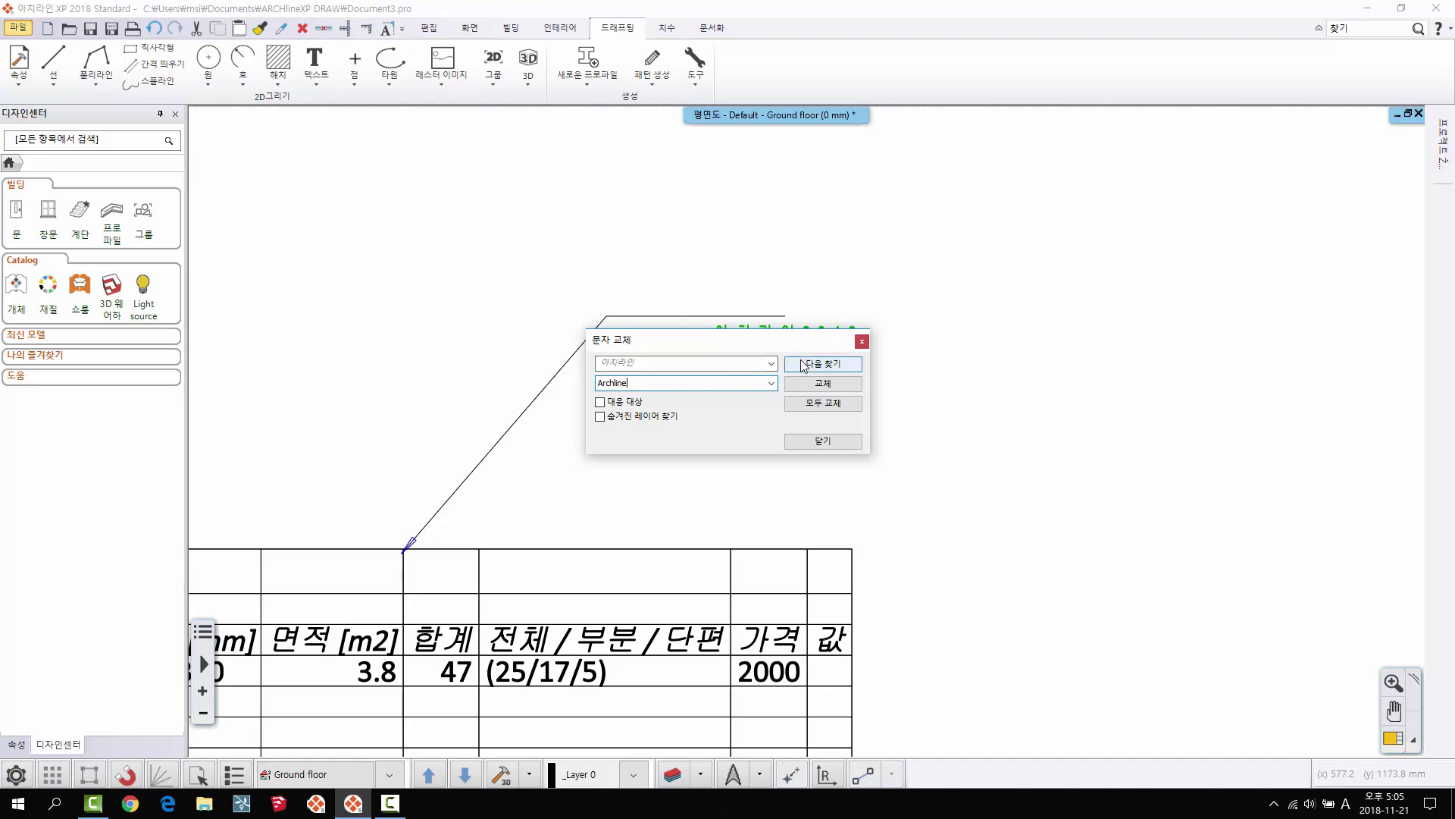
click(800, 402)
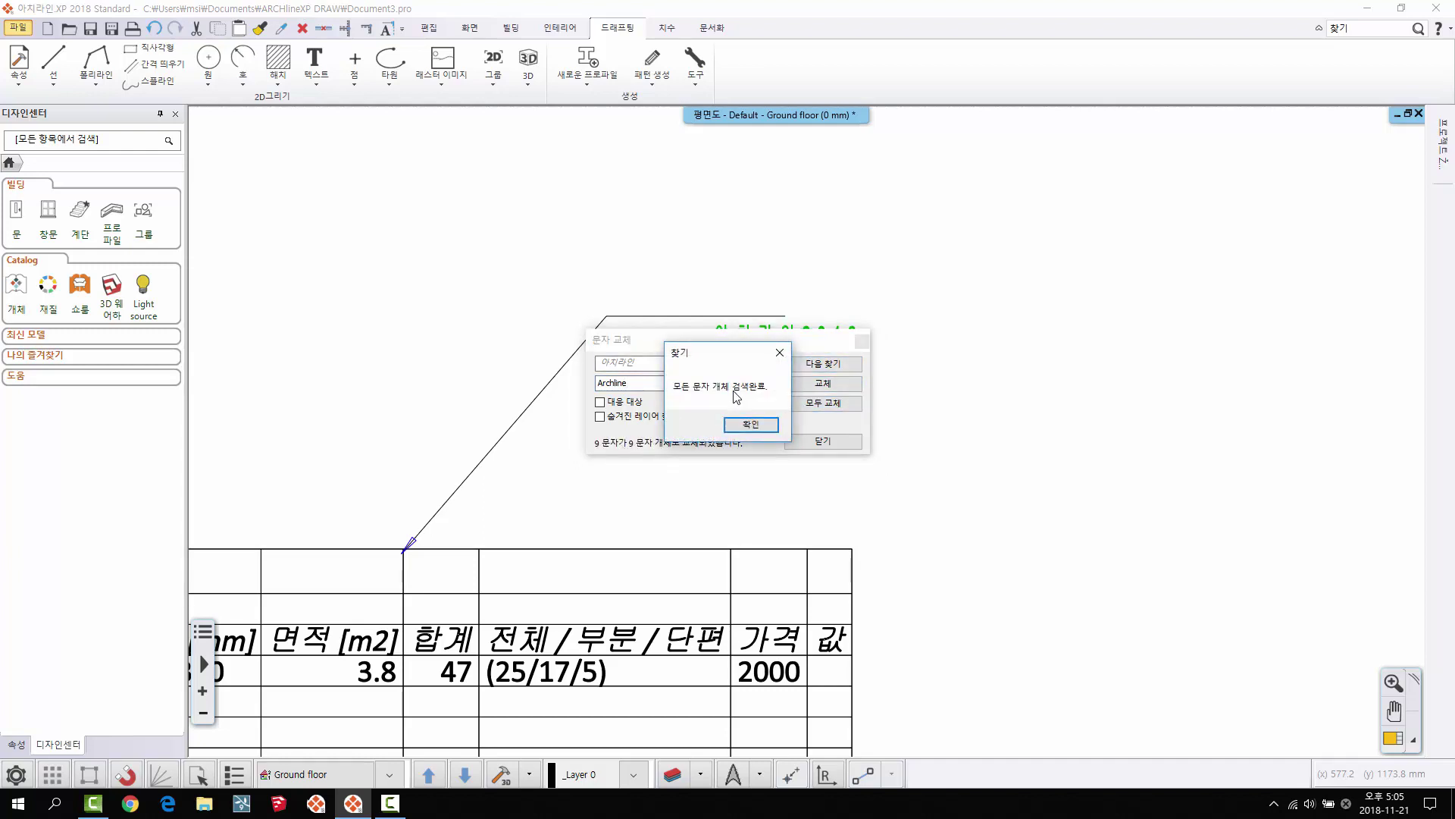
click(748, 425)
click(831, 442)
scroll(880, 493, down, 3)
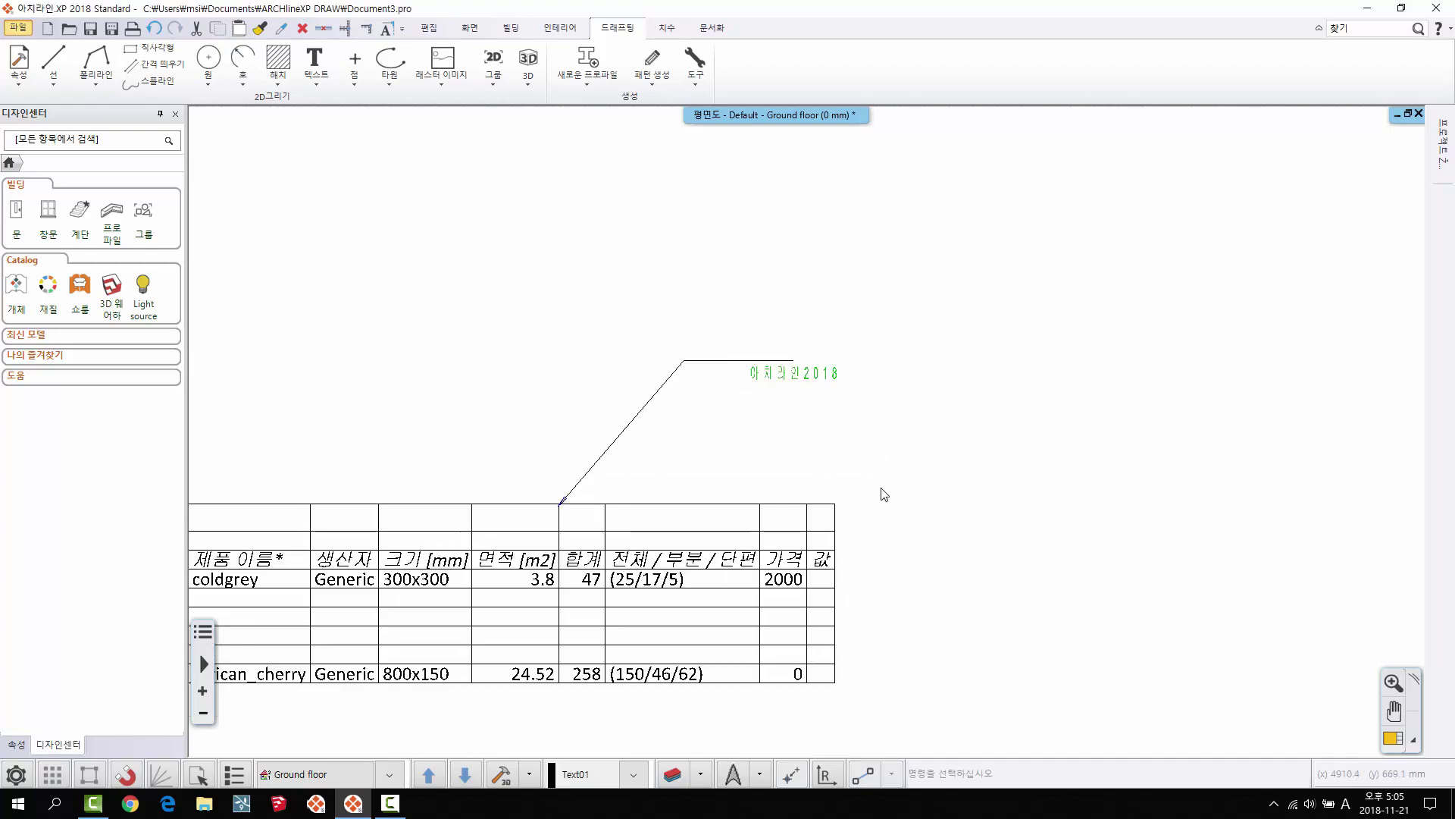
scroll(897, 575, up, 4)
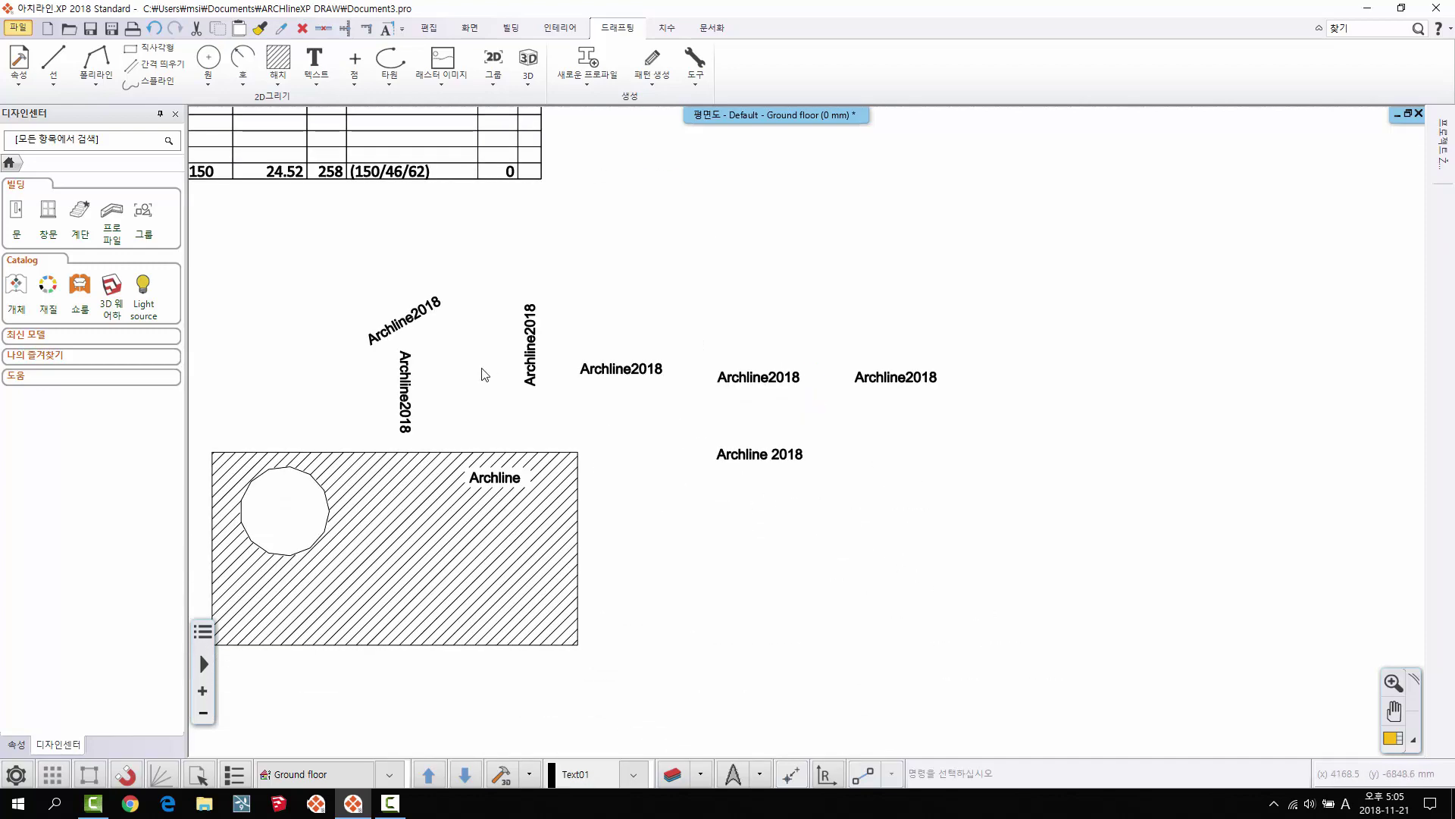
scroll(481, 370, up, 2)
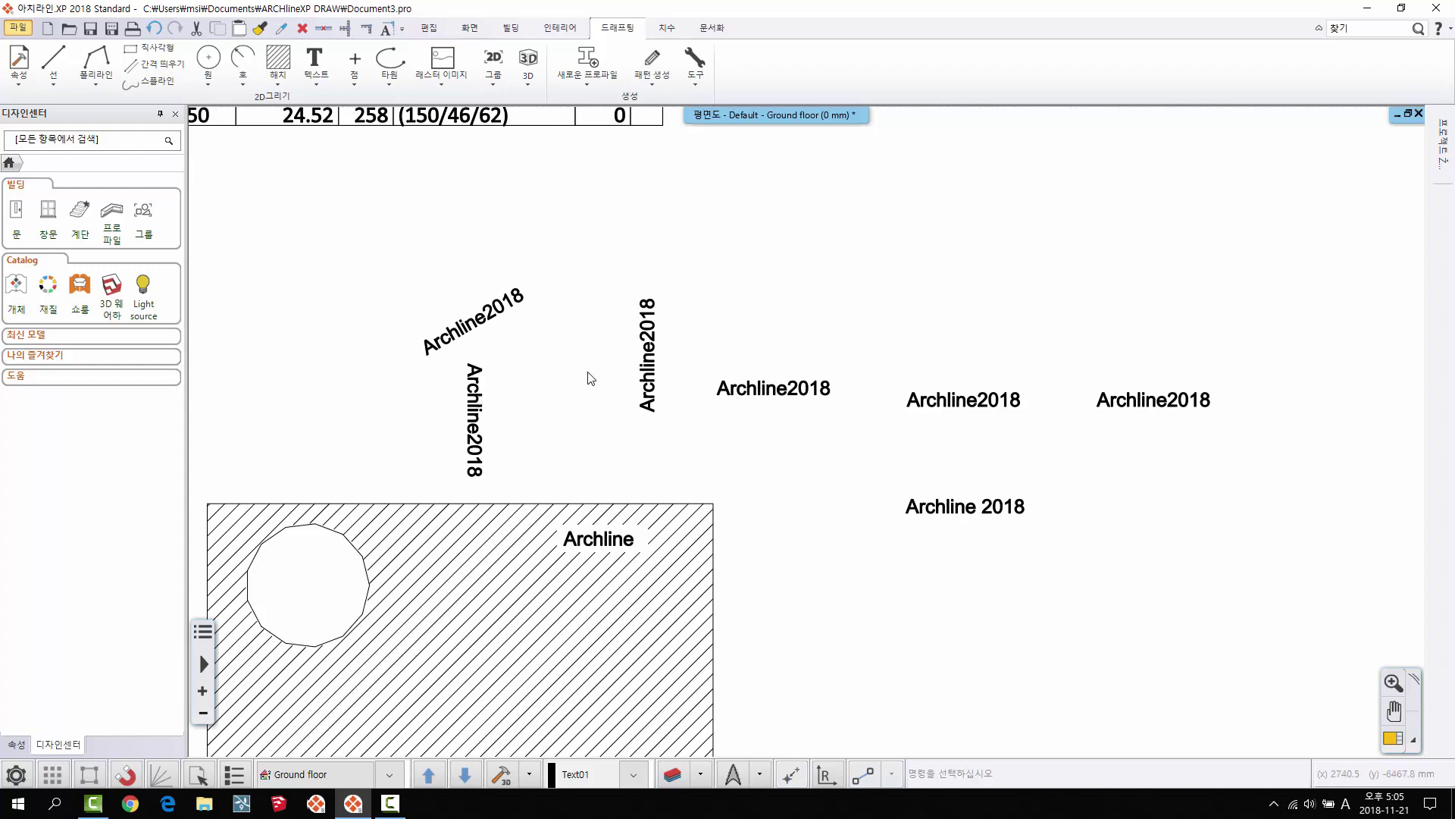
Step: Place a tooltip (툴팁 배치) listing all properties of the rightmost Archline2018 text above and to the right of that text
click(325, 86)
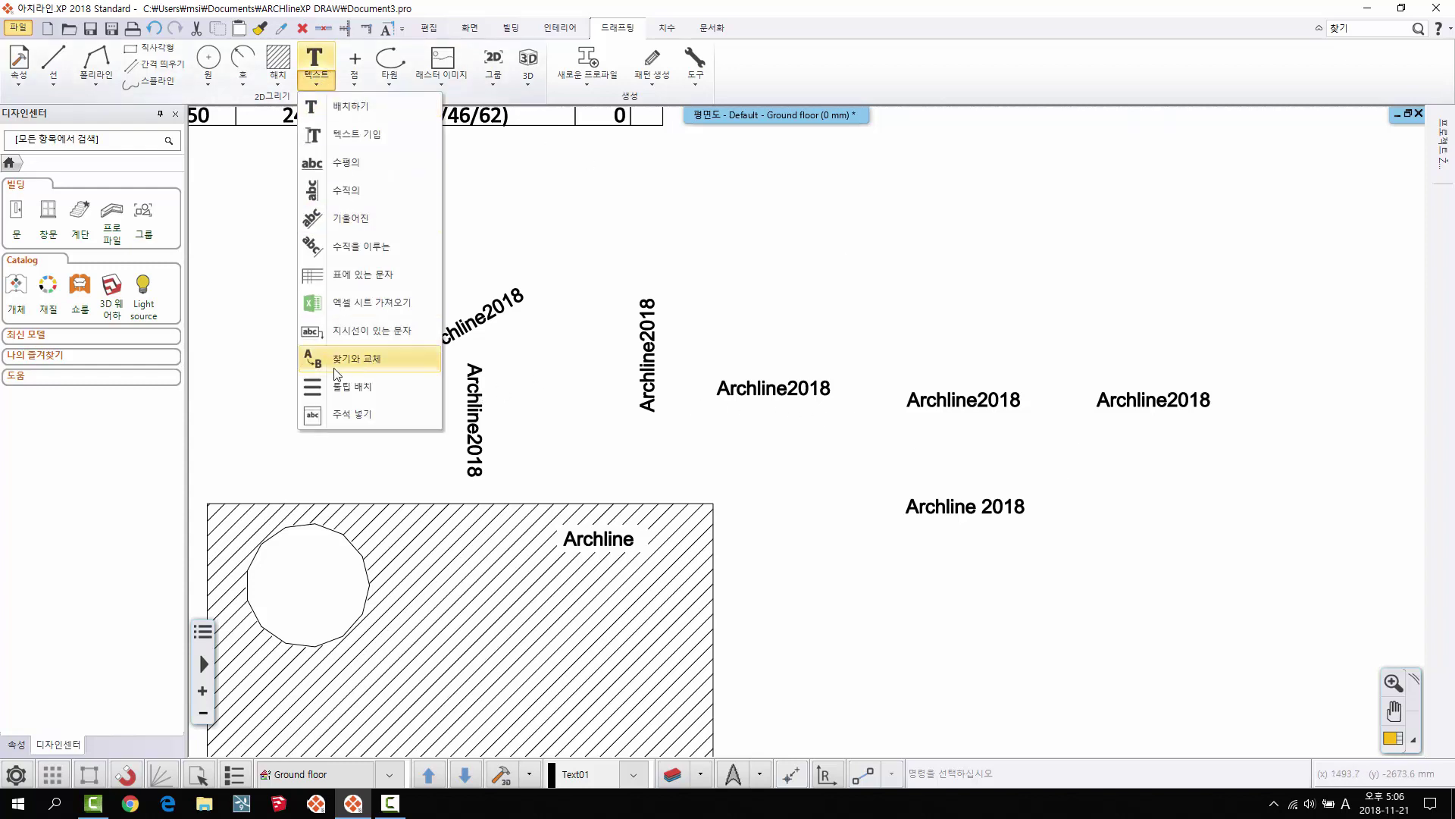
click(354, 387)
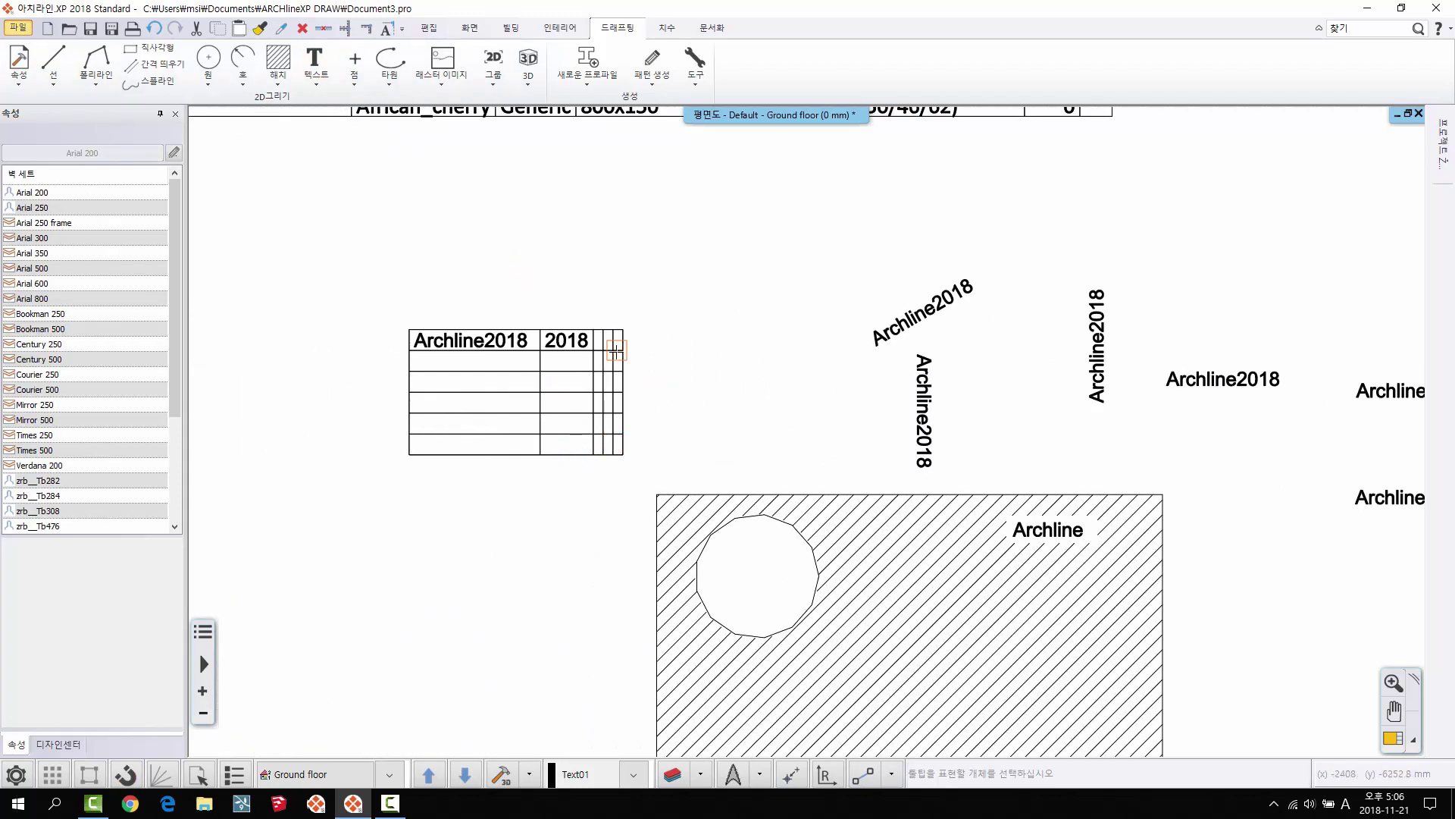
key(Right)
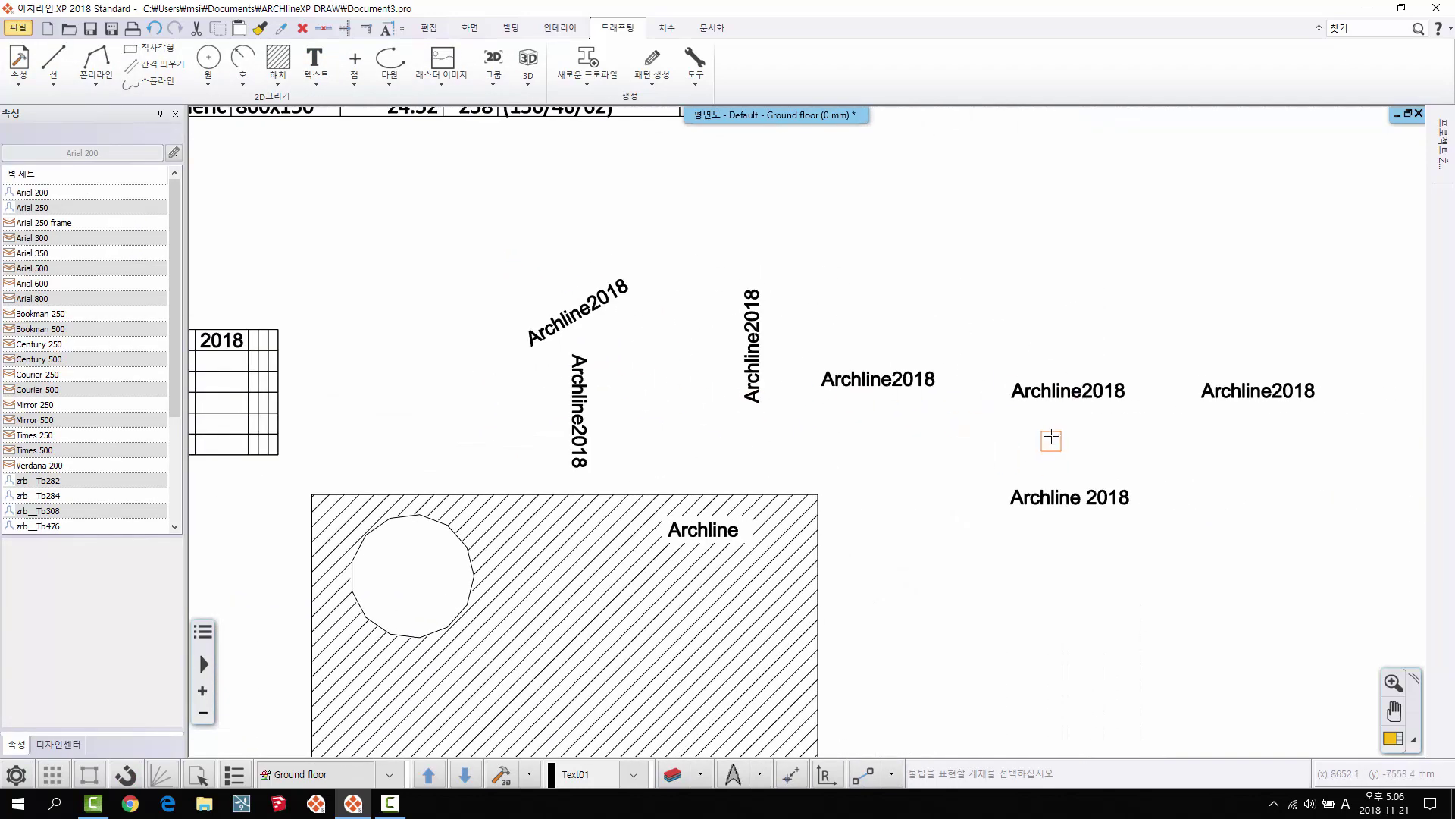
key(Page_Down)
scroll(943, 462, up, 1)
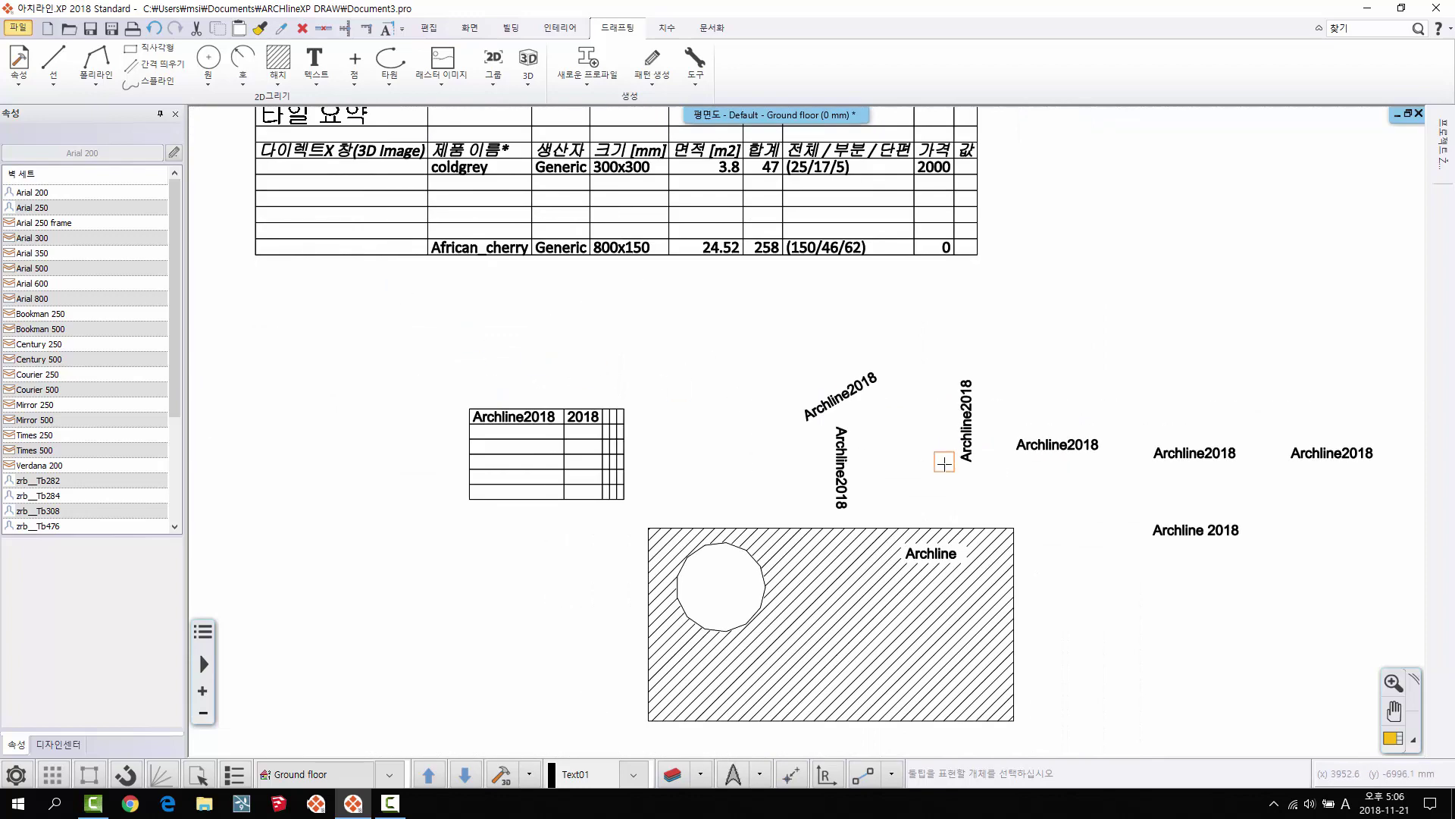
scroll(1008, 459, up, 1)
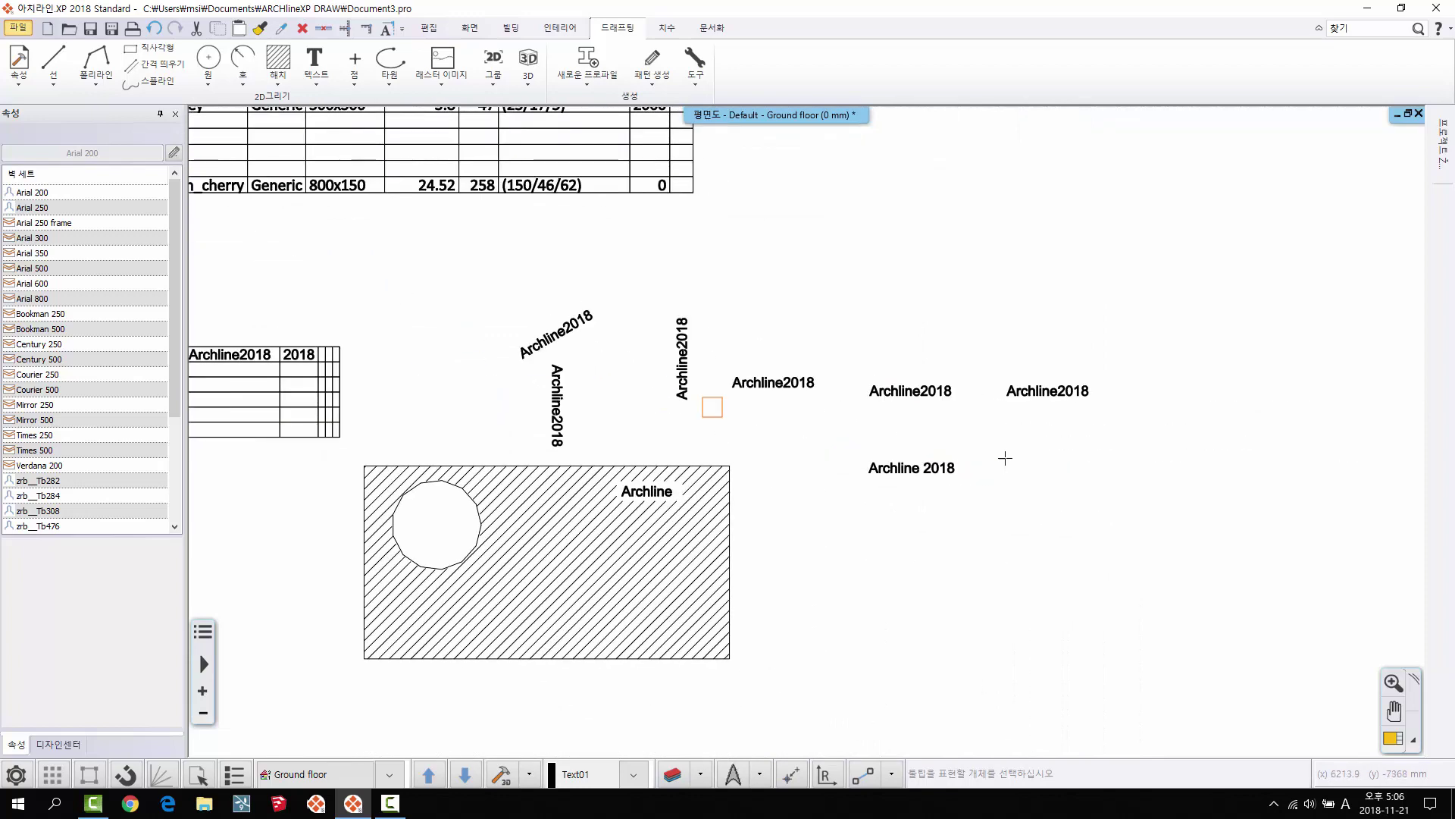
click(1049, 388)
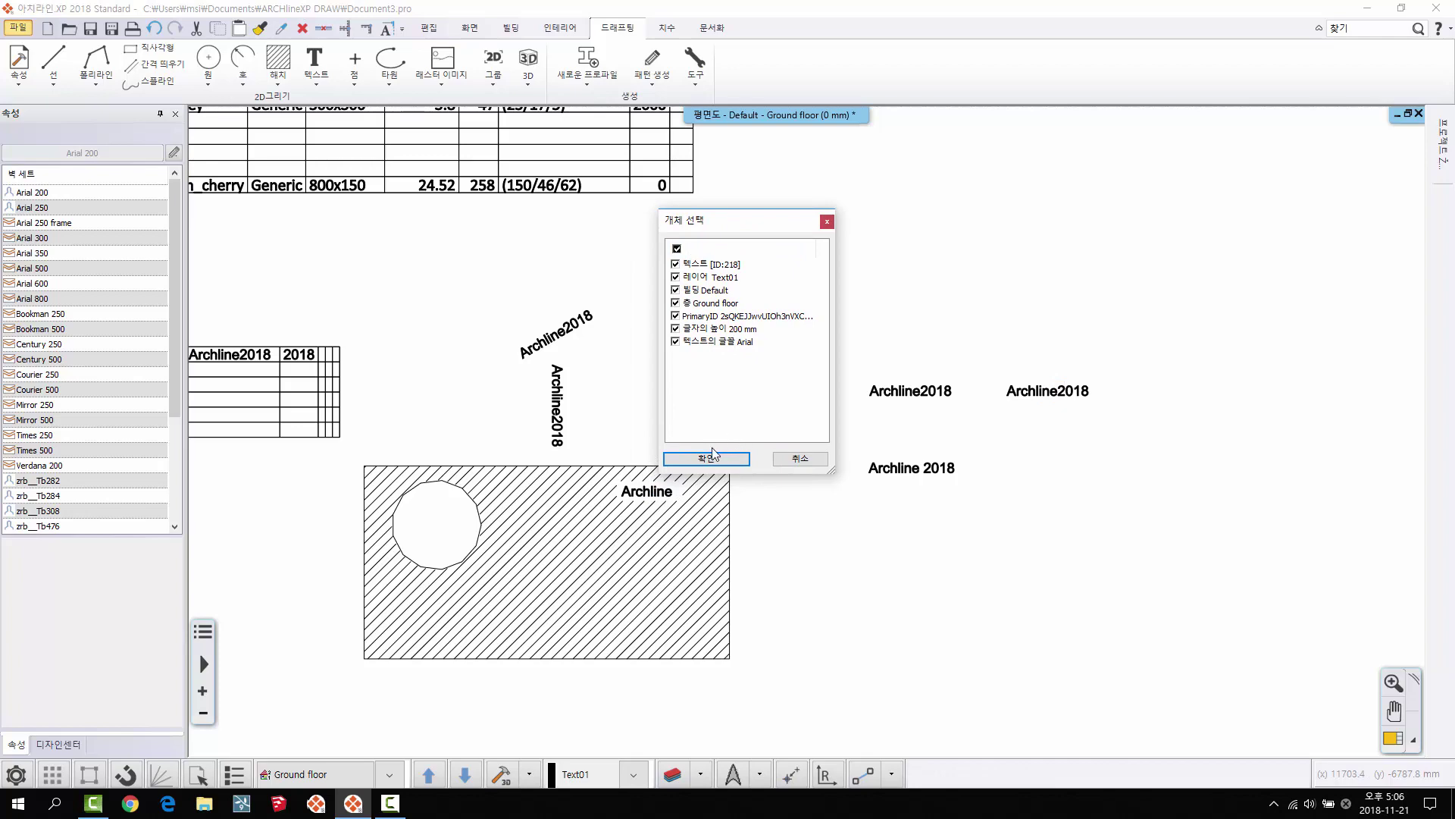
click(706, 458)
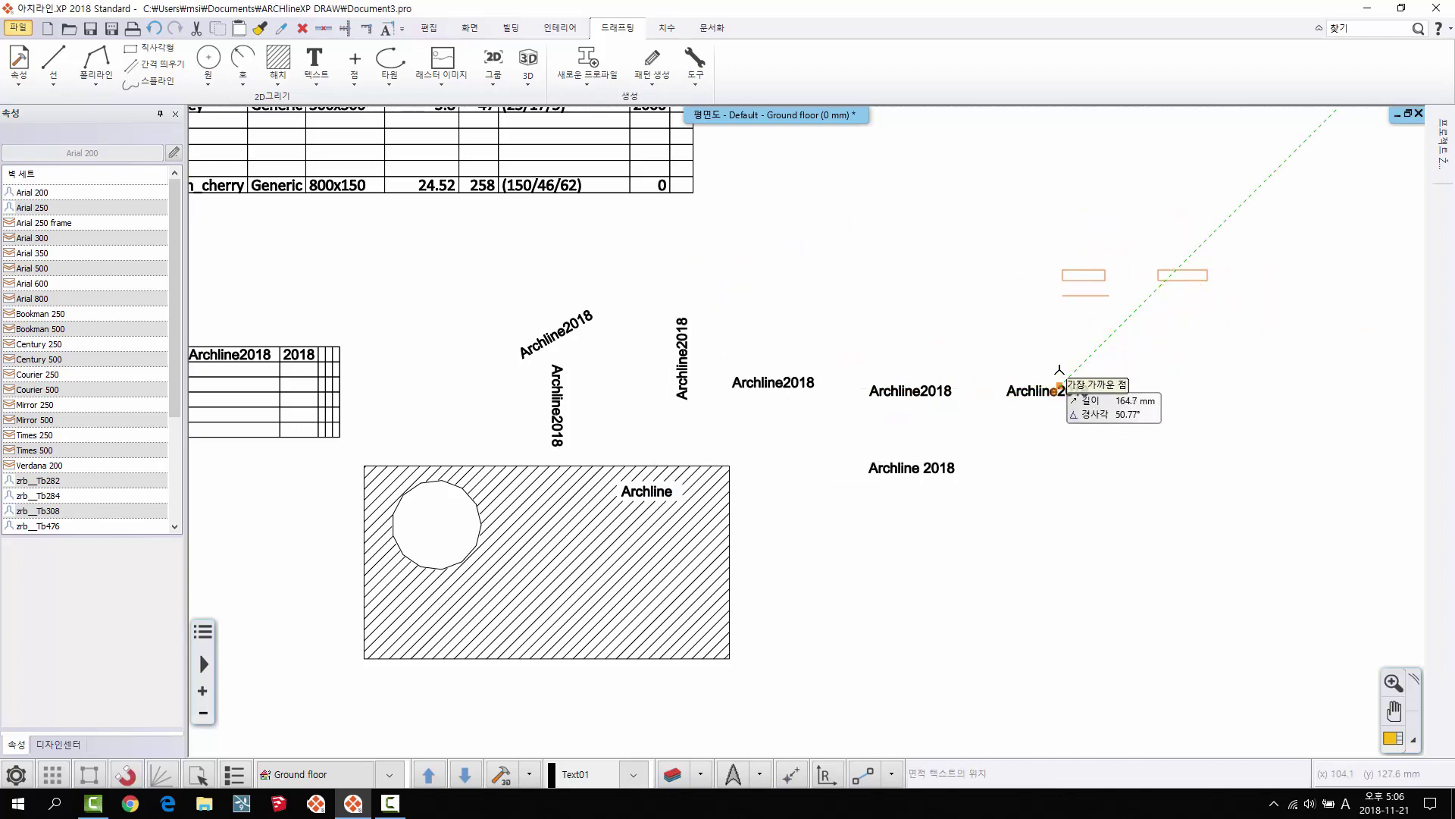
click(1114, 371)
scroll(1068, 379, up, 2)
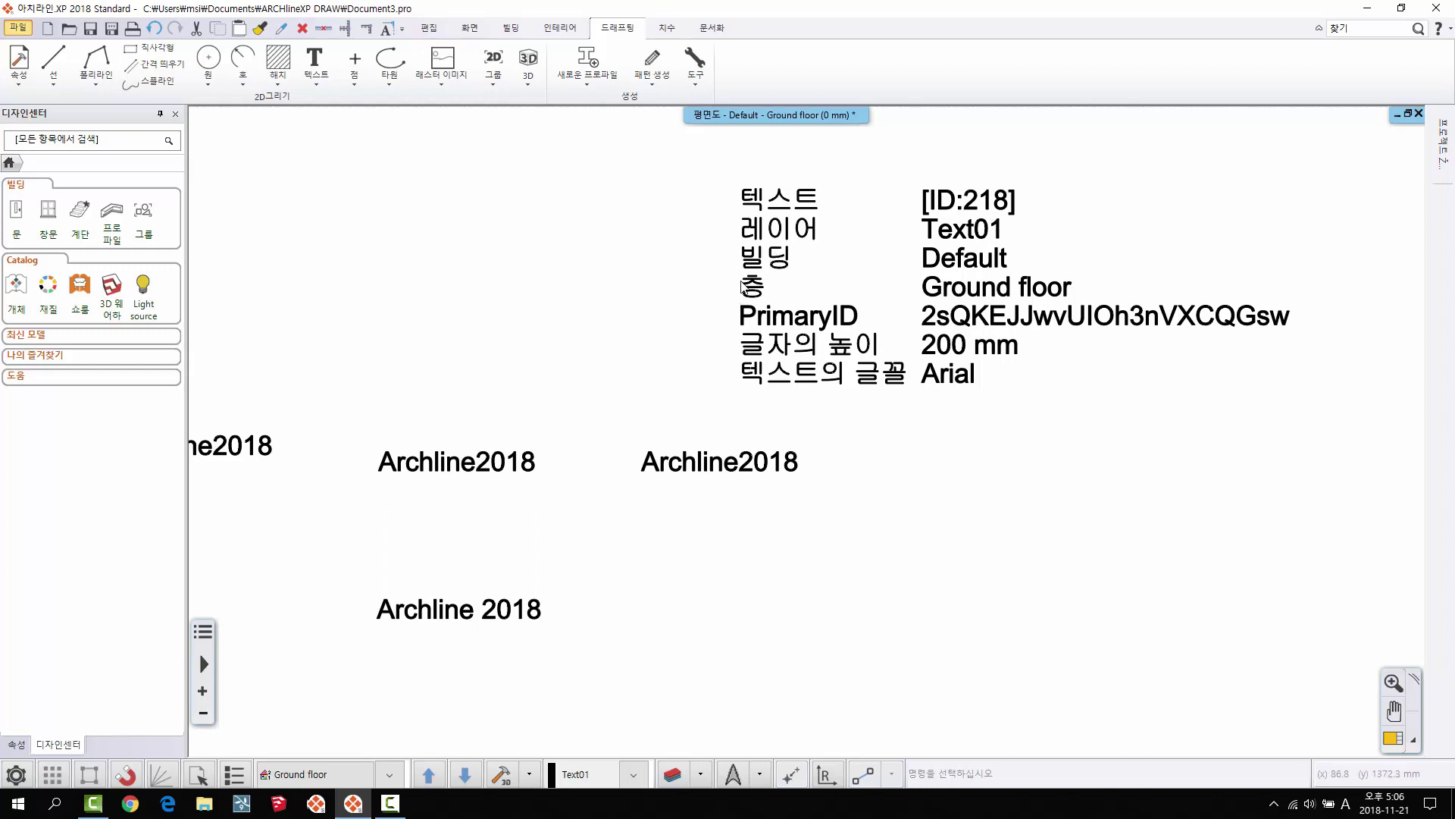
scroll(913, 422, down, 2)
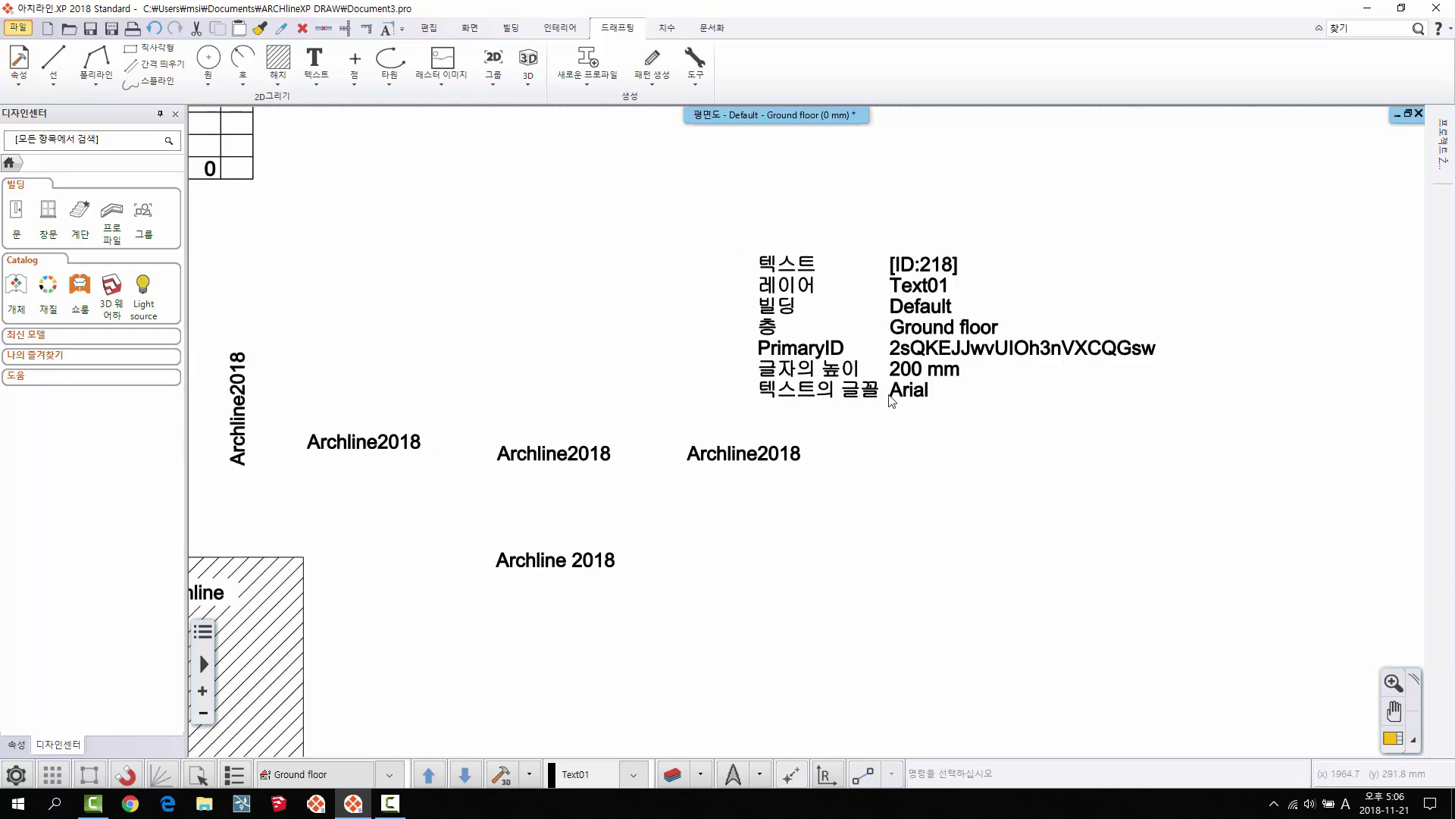
Step: Insert an 아치라인2018 annotation (주석 넣기) just below the lower-left corner of the hatched rectangle
scroll(984, 406, down, 2)
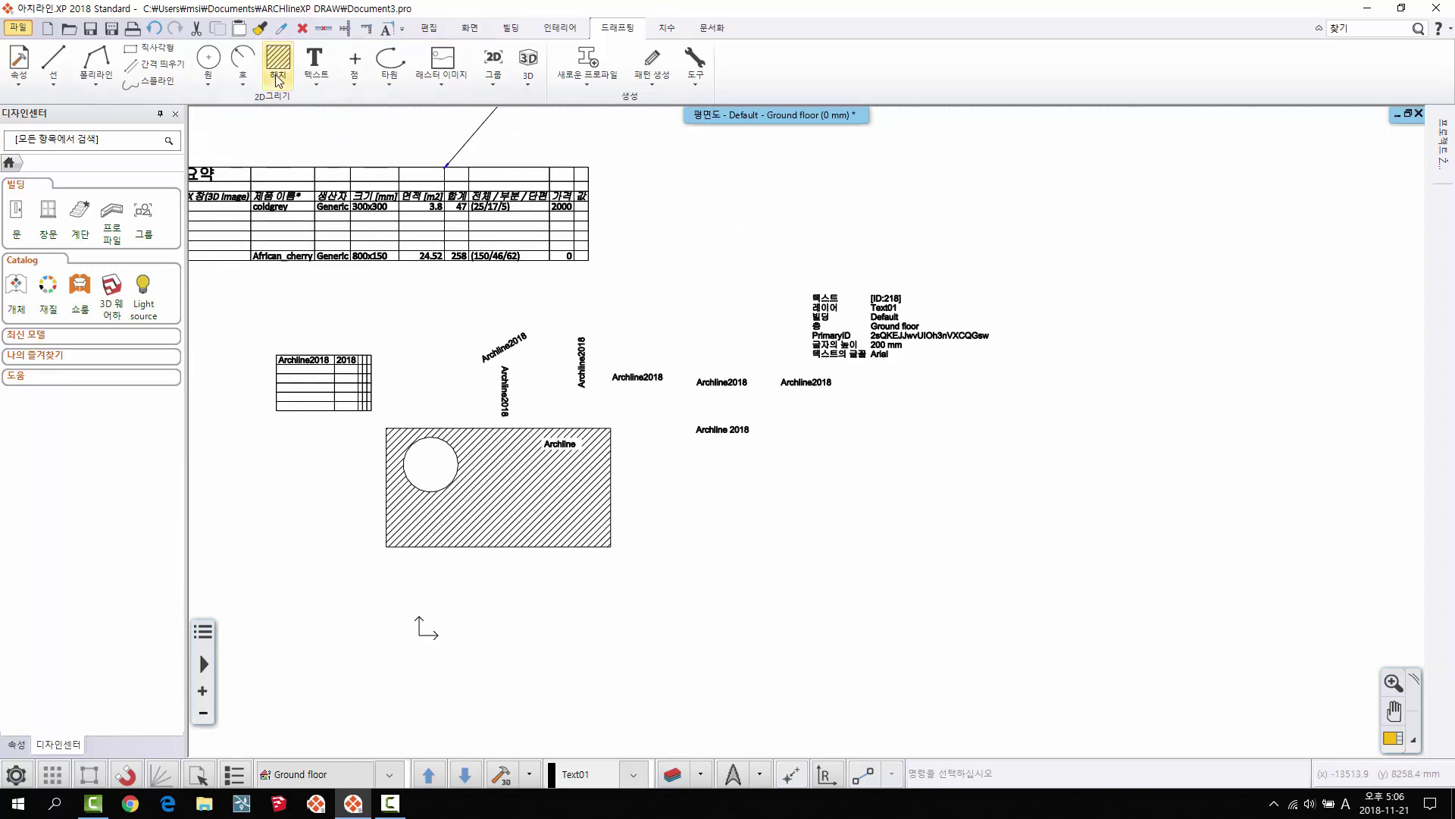
click(316, 84)
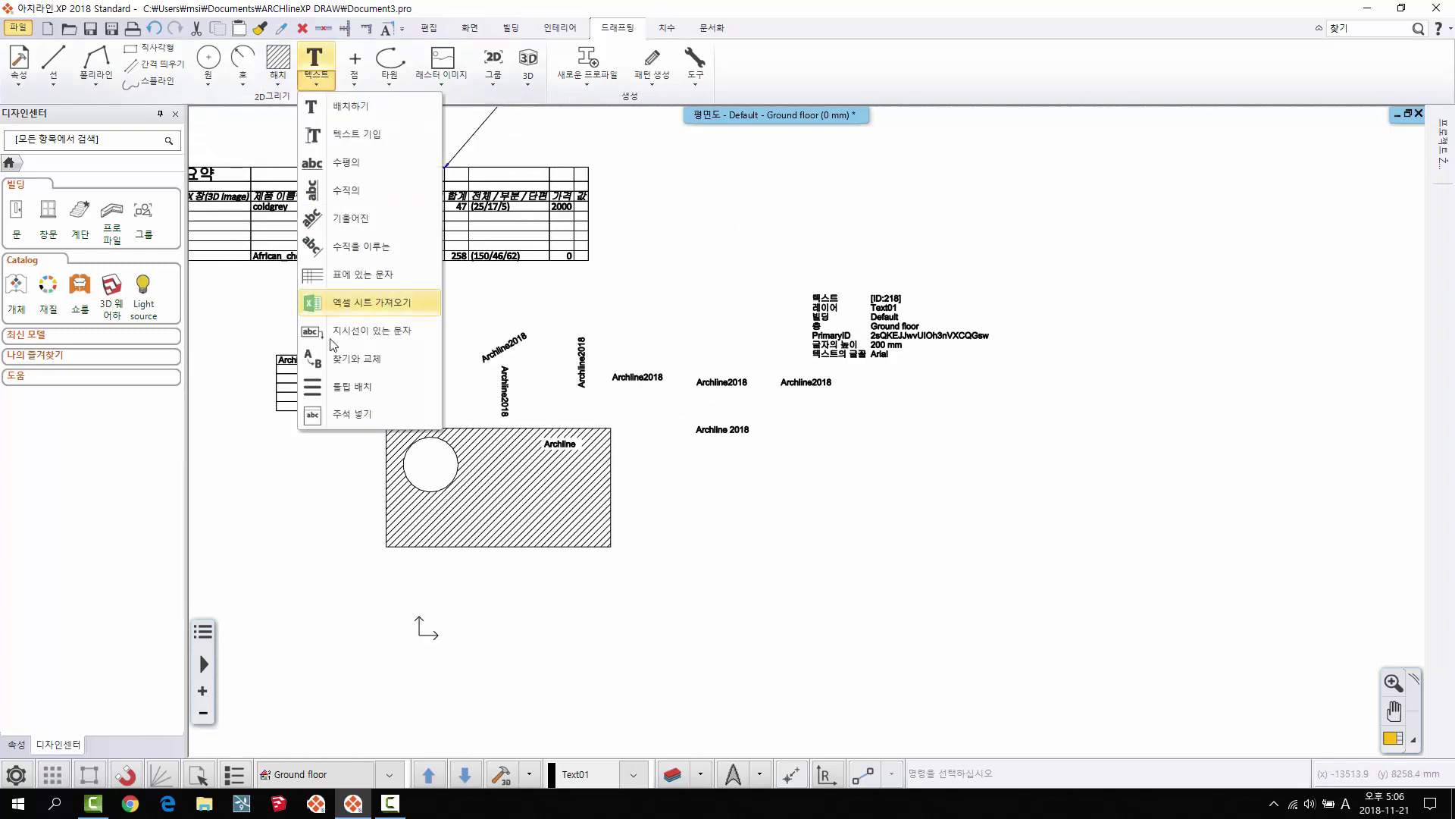
click(342, 414)
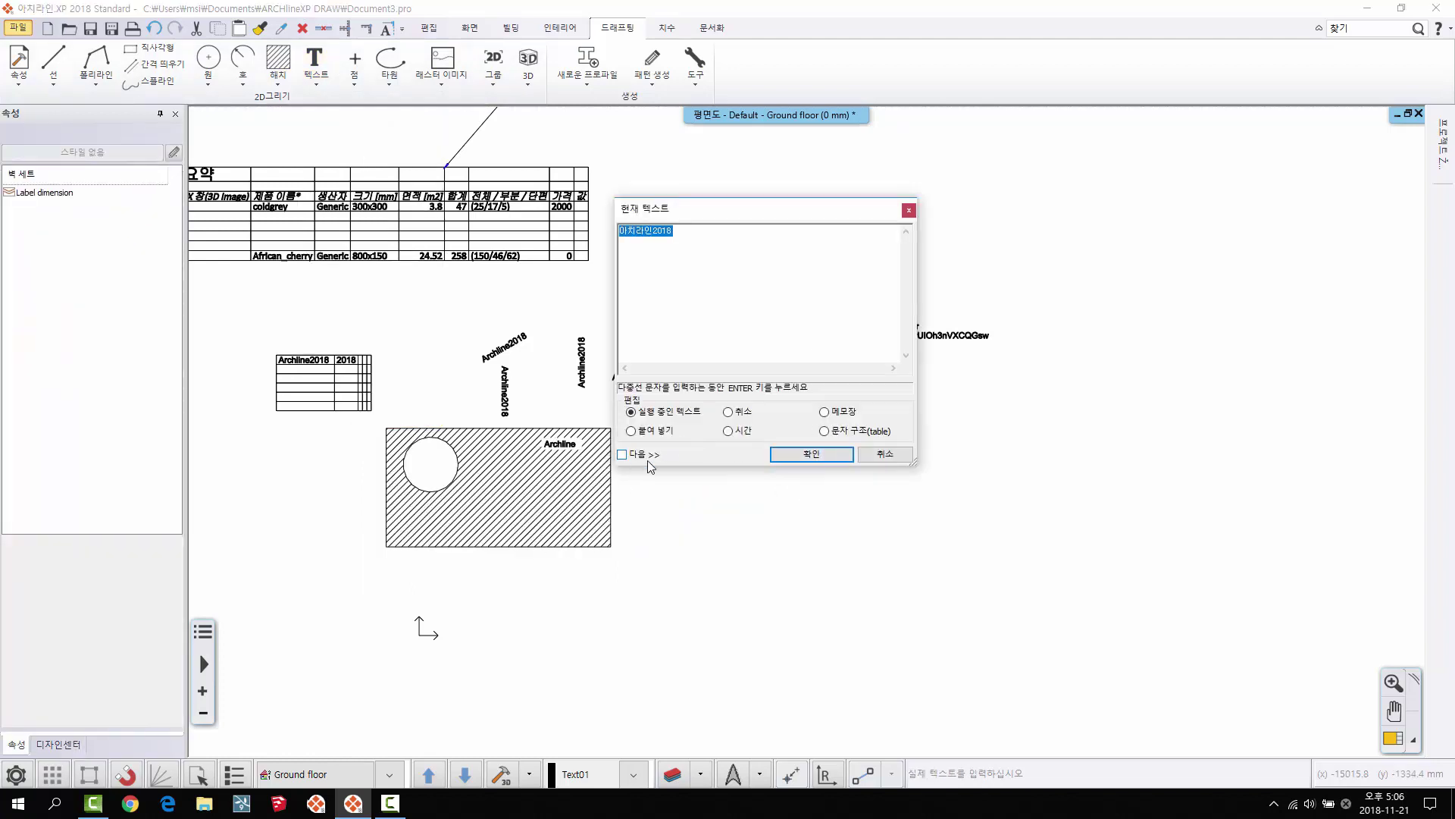
click(809, 454)
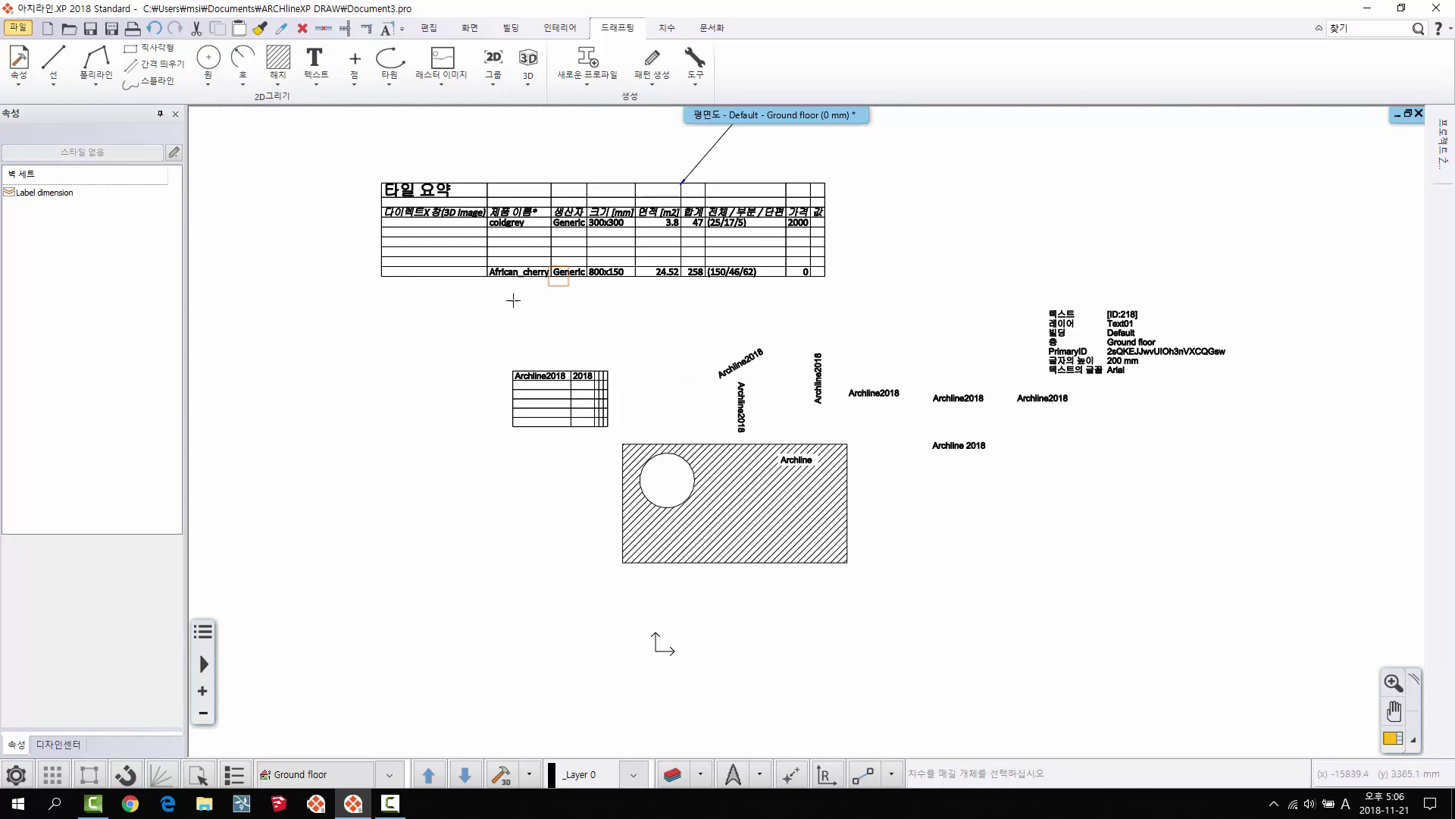
scroll(740, 584, up, 2)
click(689, 557)
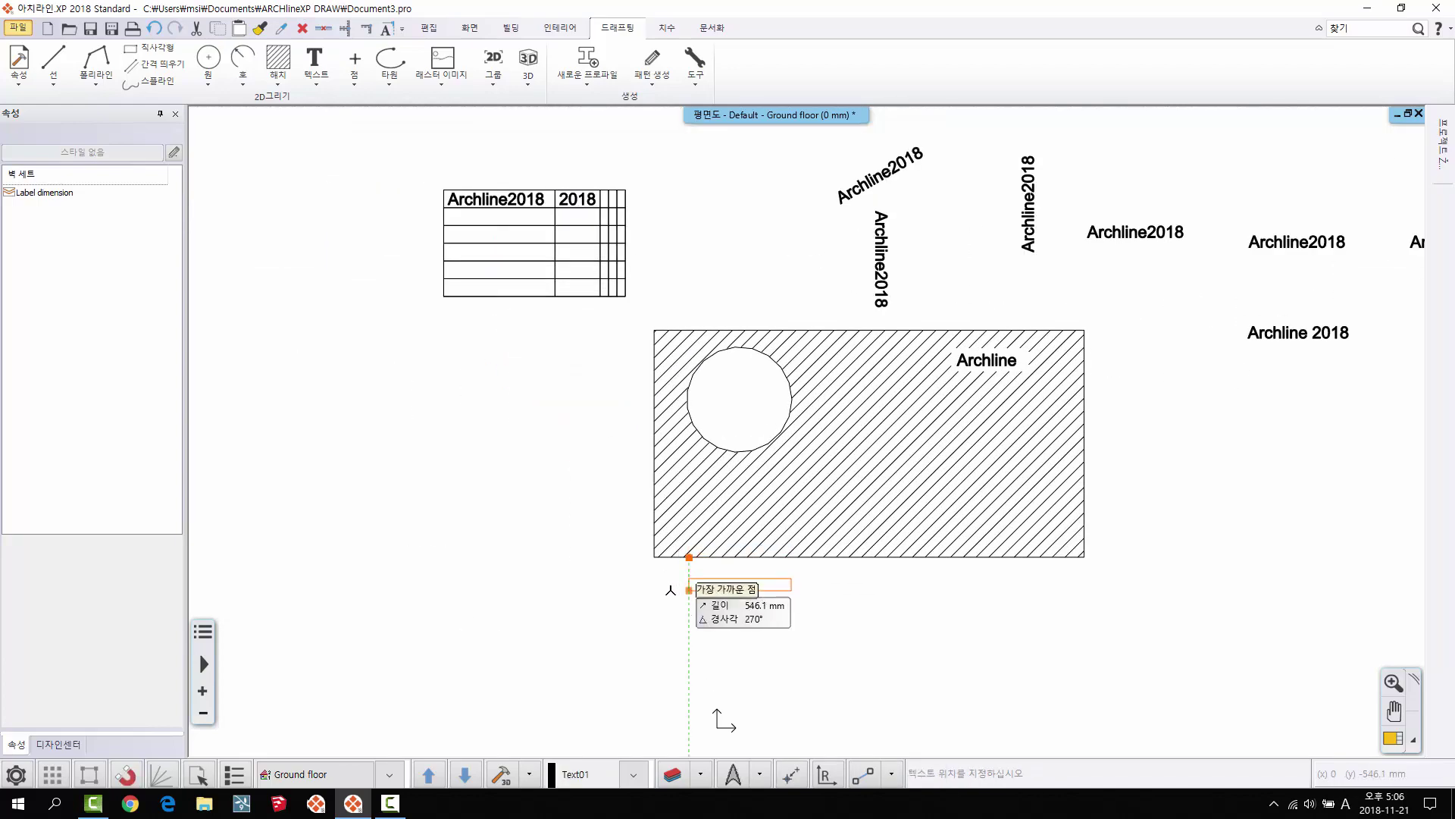
click(654, 579)
scroll(744, 588, up, 3)
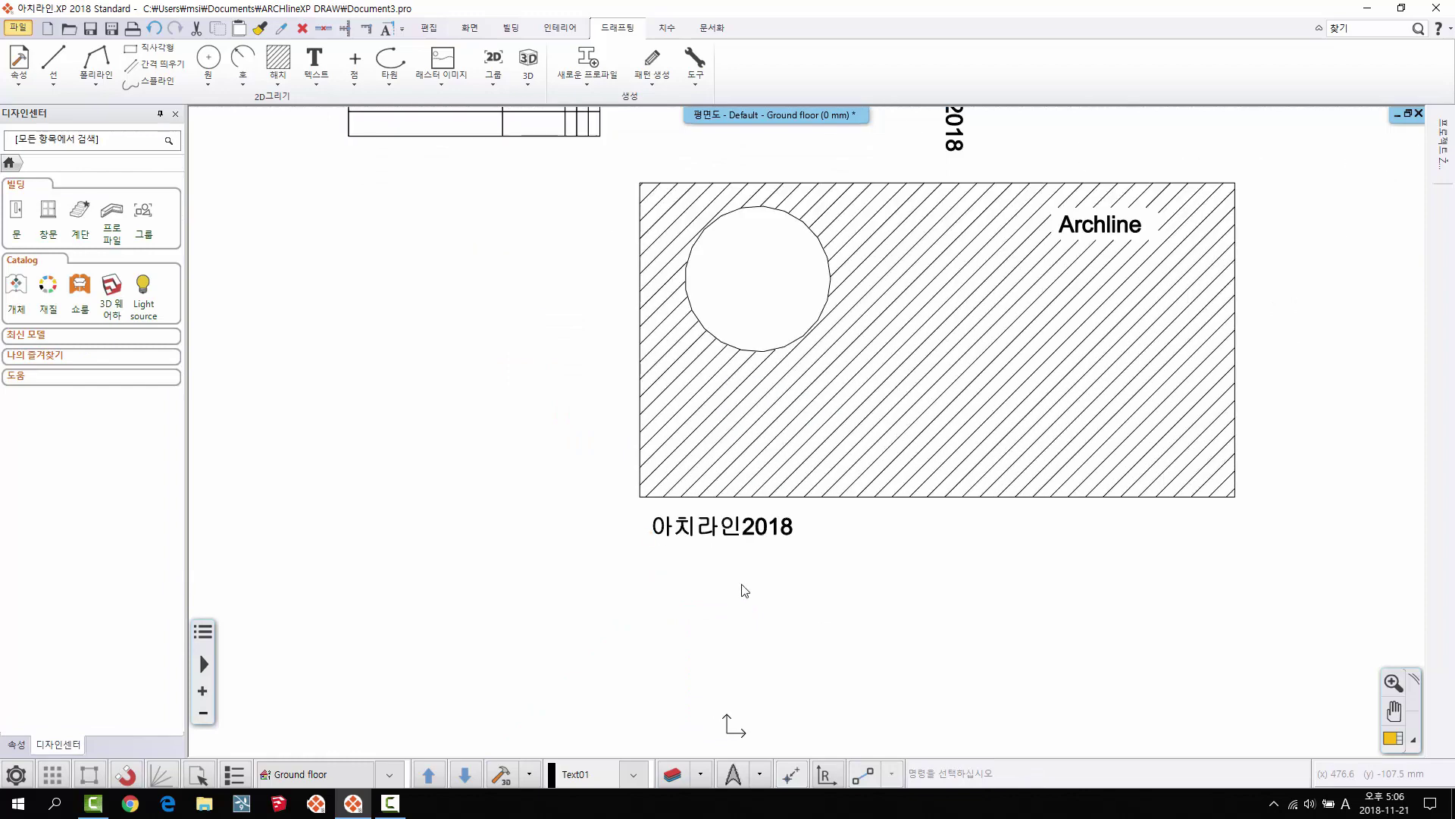
middle_drag(799, 476, 673, 499)
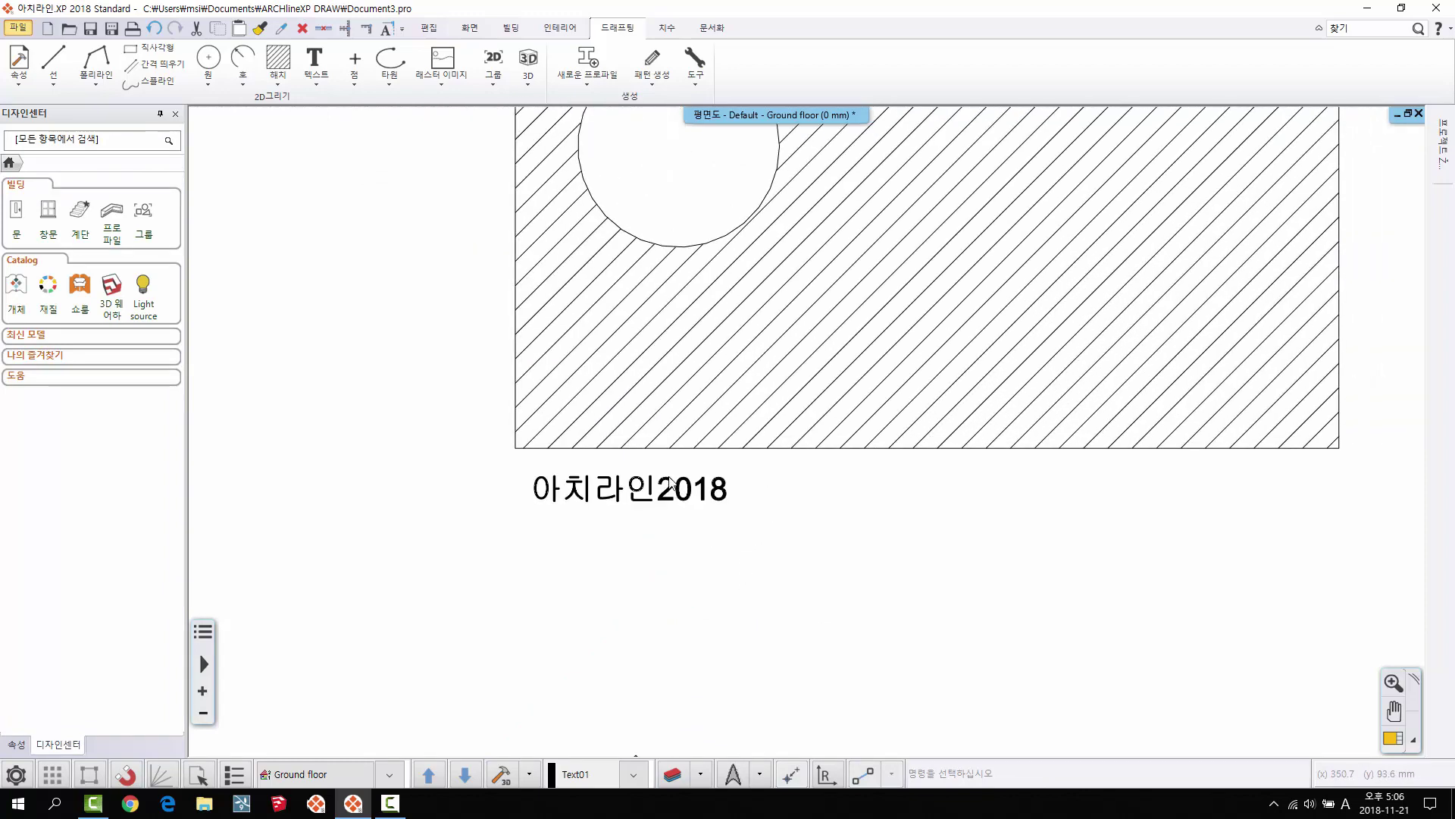
Step: Preview the whole drawing for PDF printing on ISO A3 with the scale fitted to the sheet (화면에 차게), and cancel the print
click(778, 528)
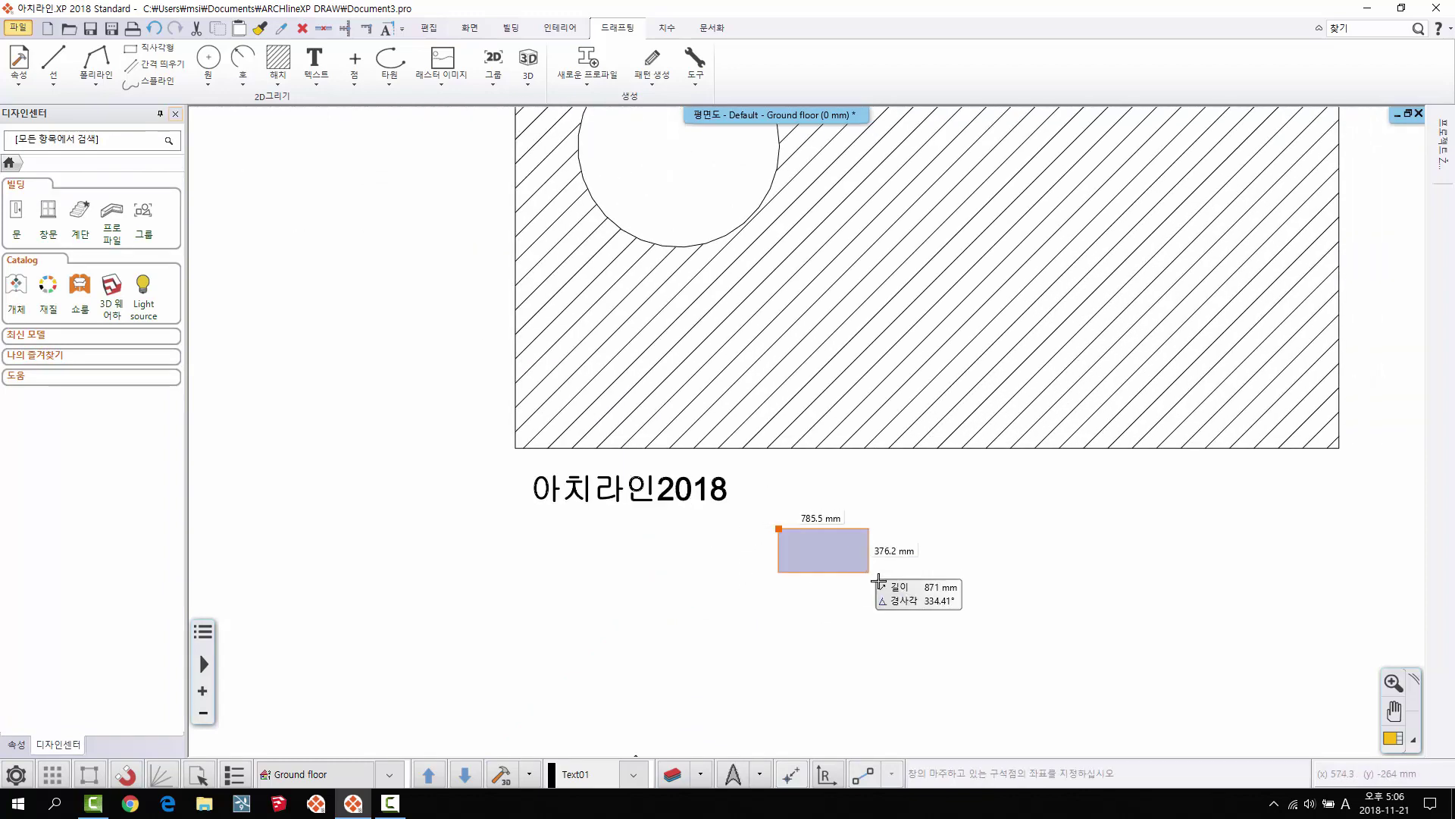
click(878, 581)
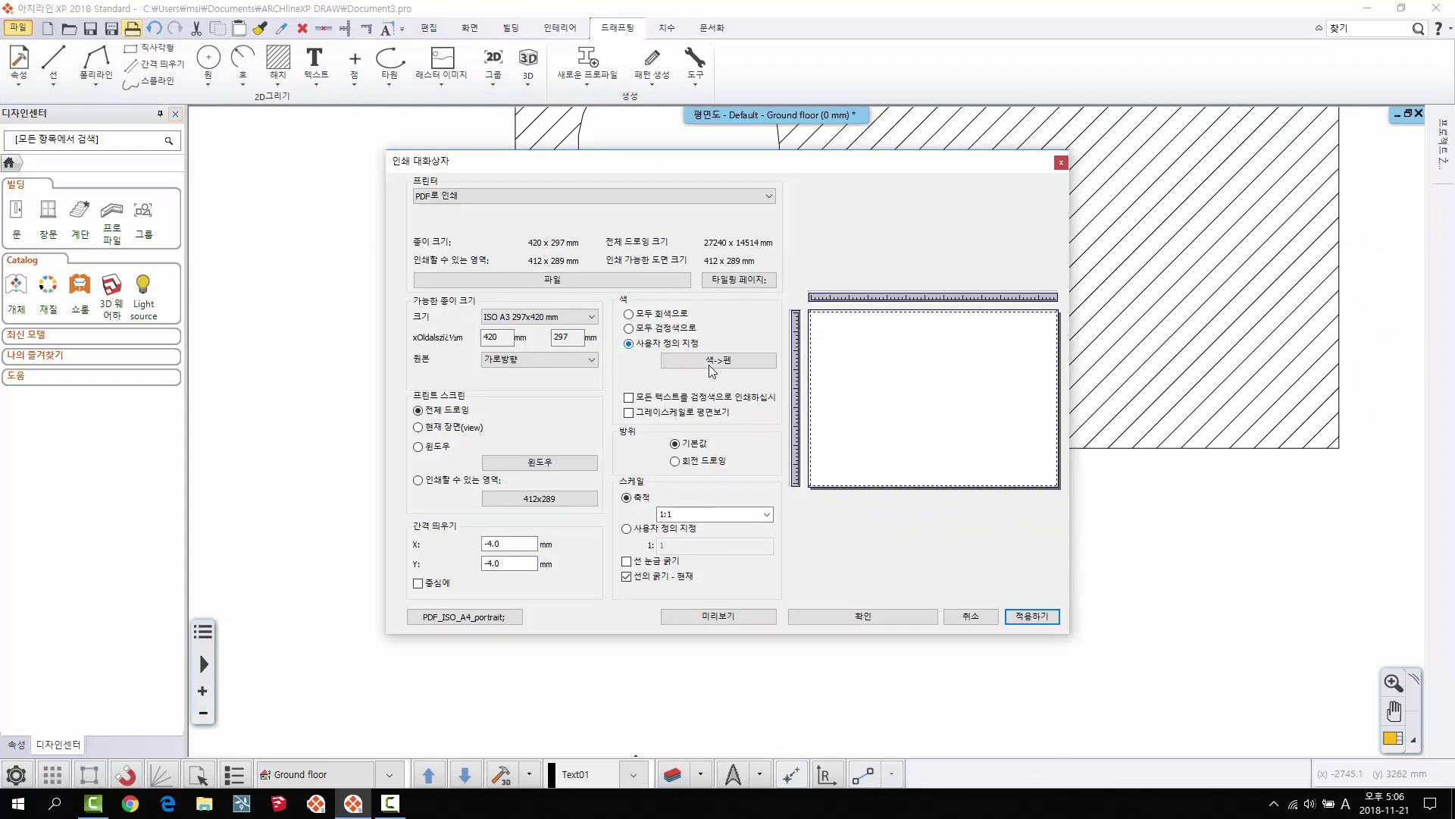
click(705, 514)
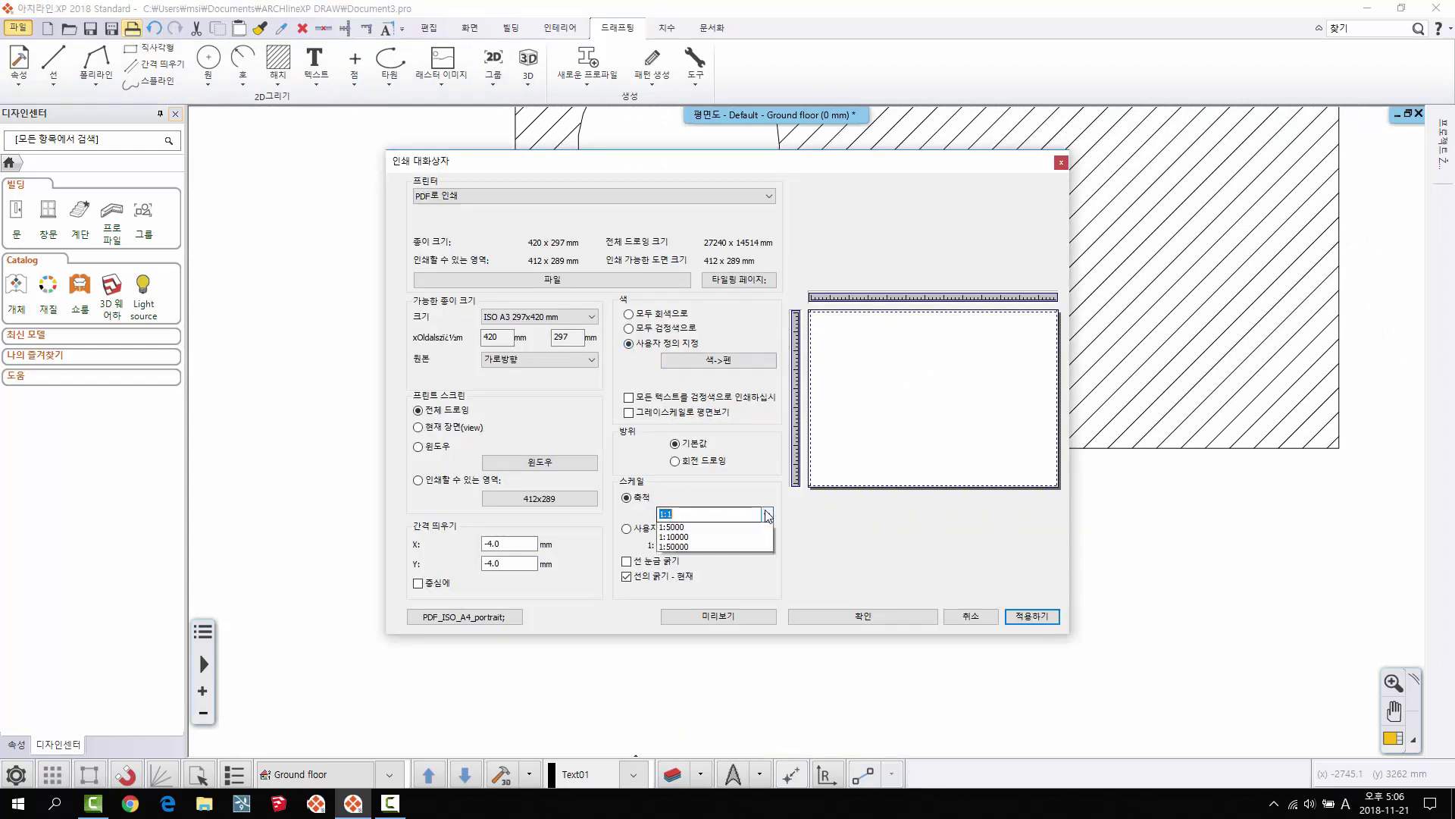
click(699, 538)
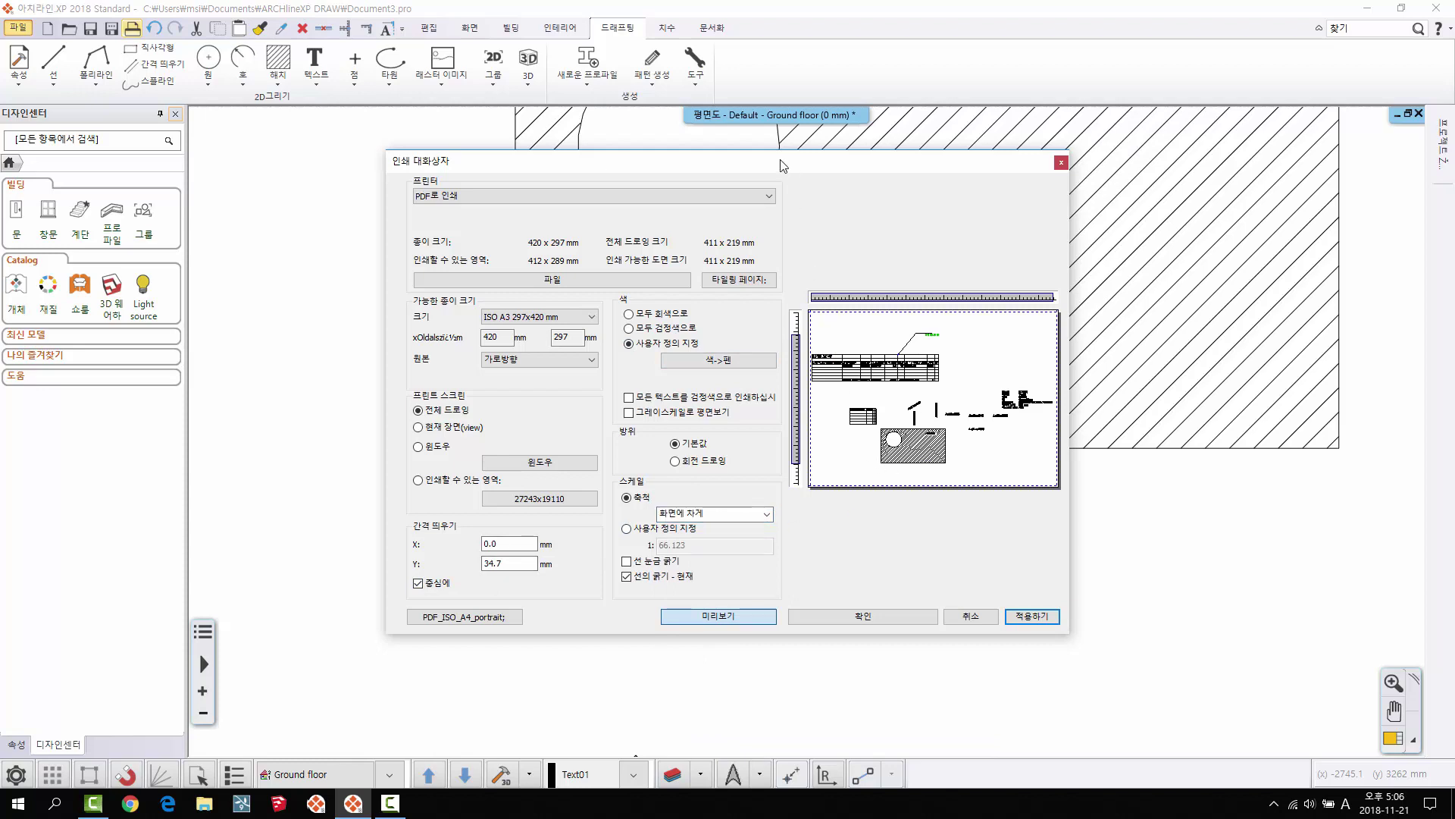
mouse_move(783, 166)
mouse_down()
mouse_move(926, 179)
mouse_move(1102, 117)
mouse_move(1152, 141)
mouse_up()
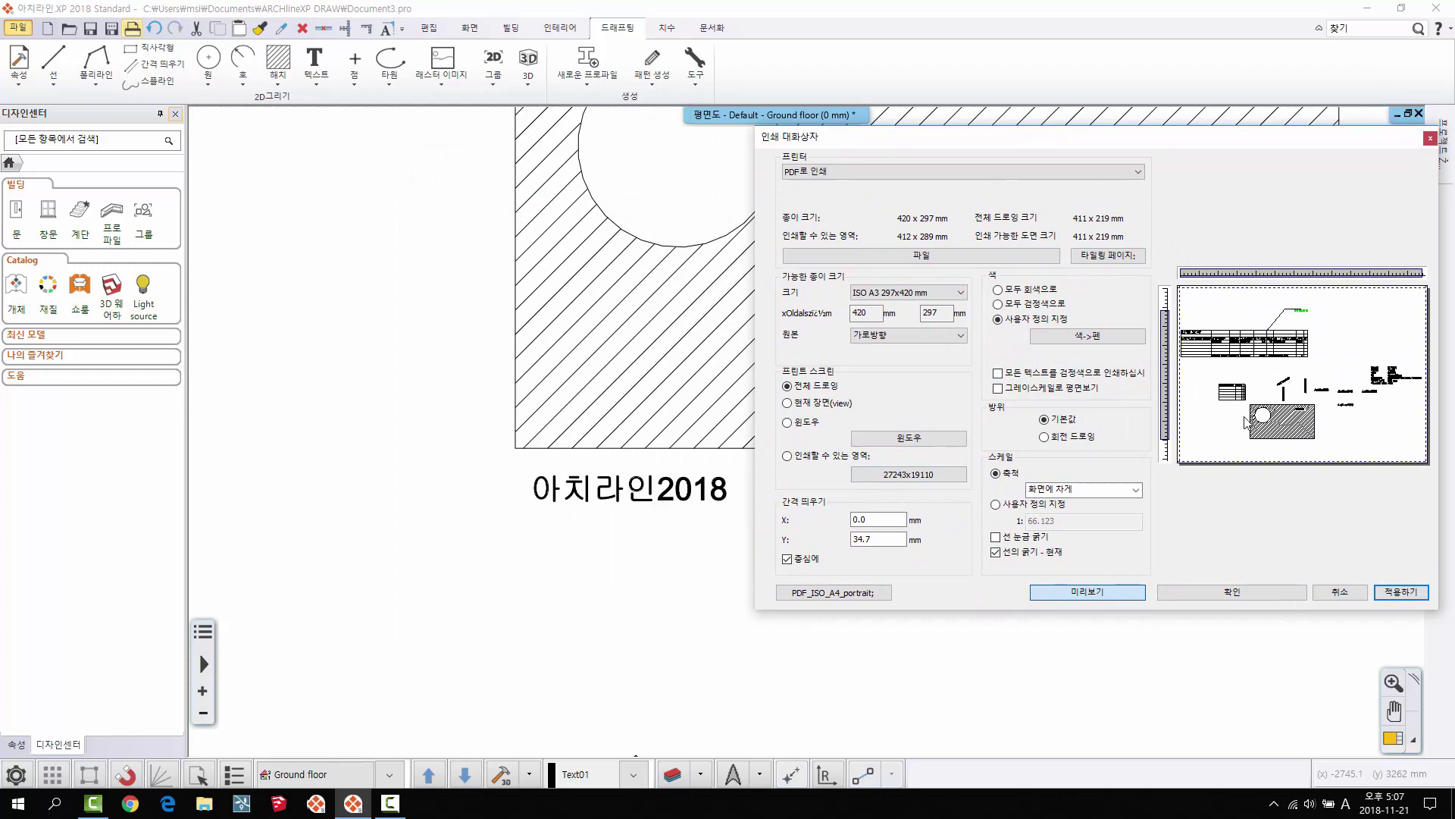
click(1334, 592)
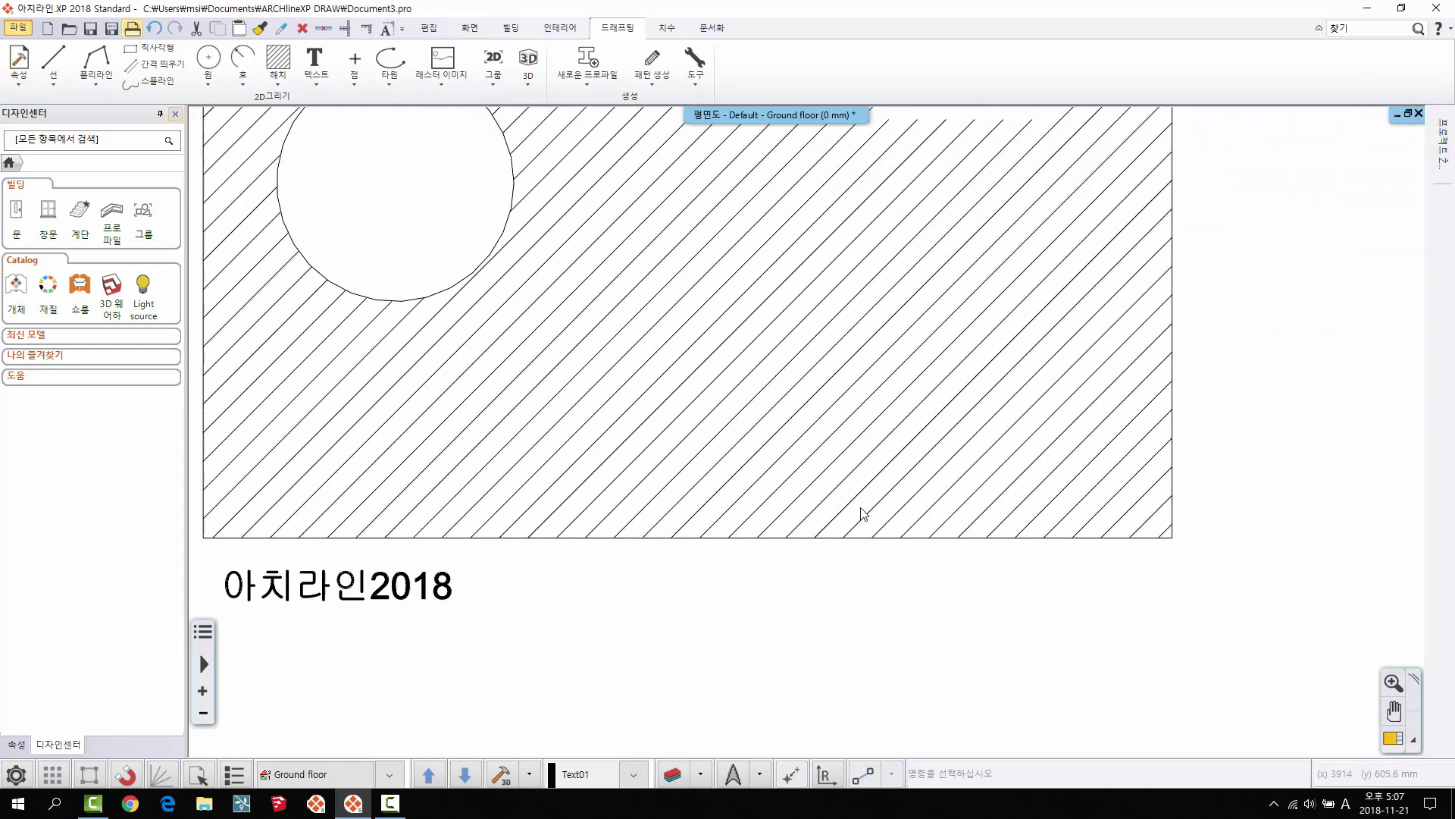
Step: Select the horizontal Archline2018 text beside the vertical text to view its font properties
scroll(861, 514, down, 5)
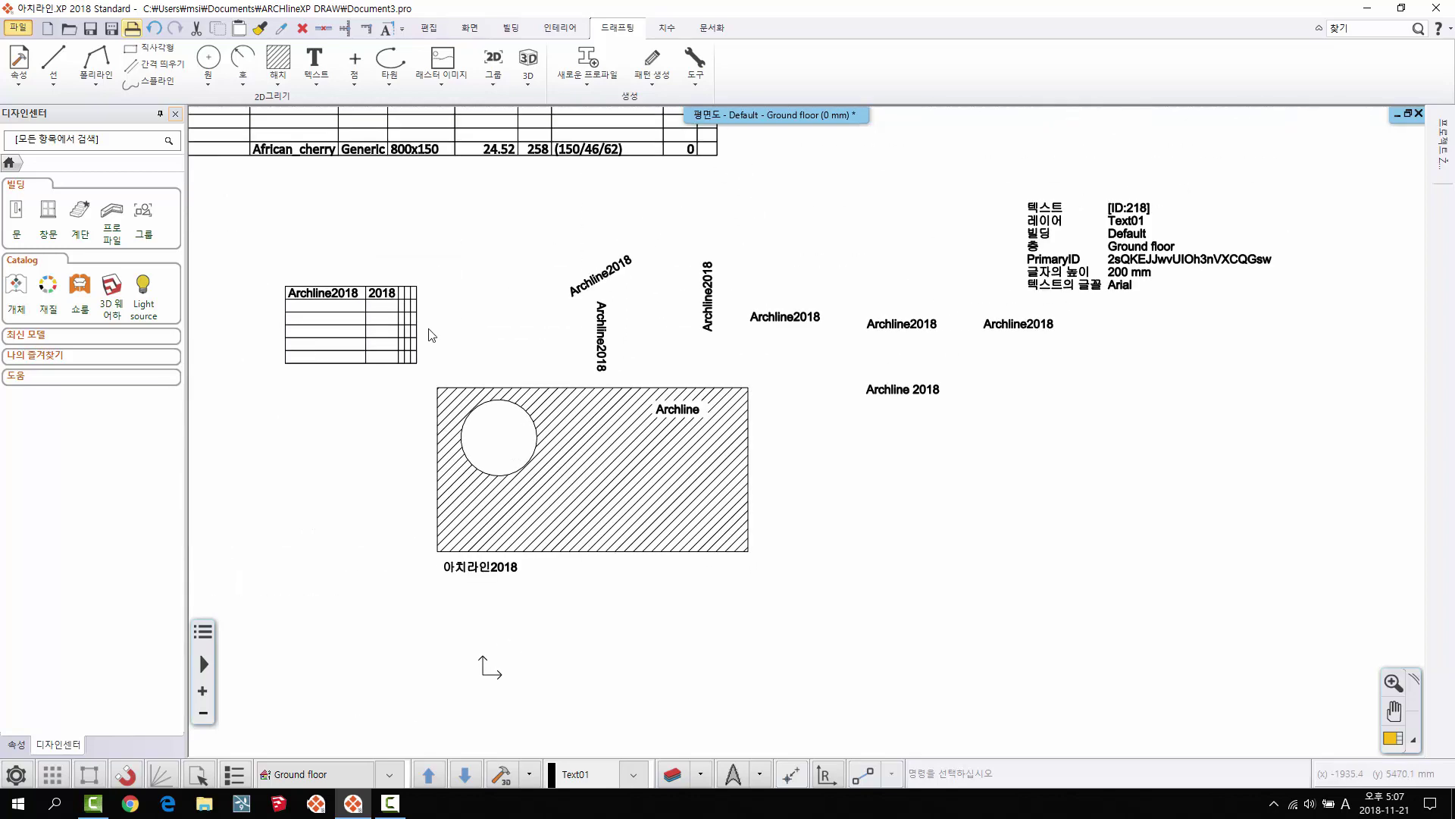
middle_drag(667, 347, 683, 399)
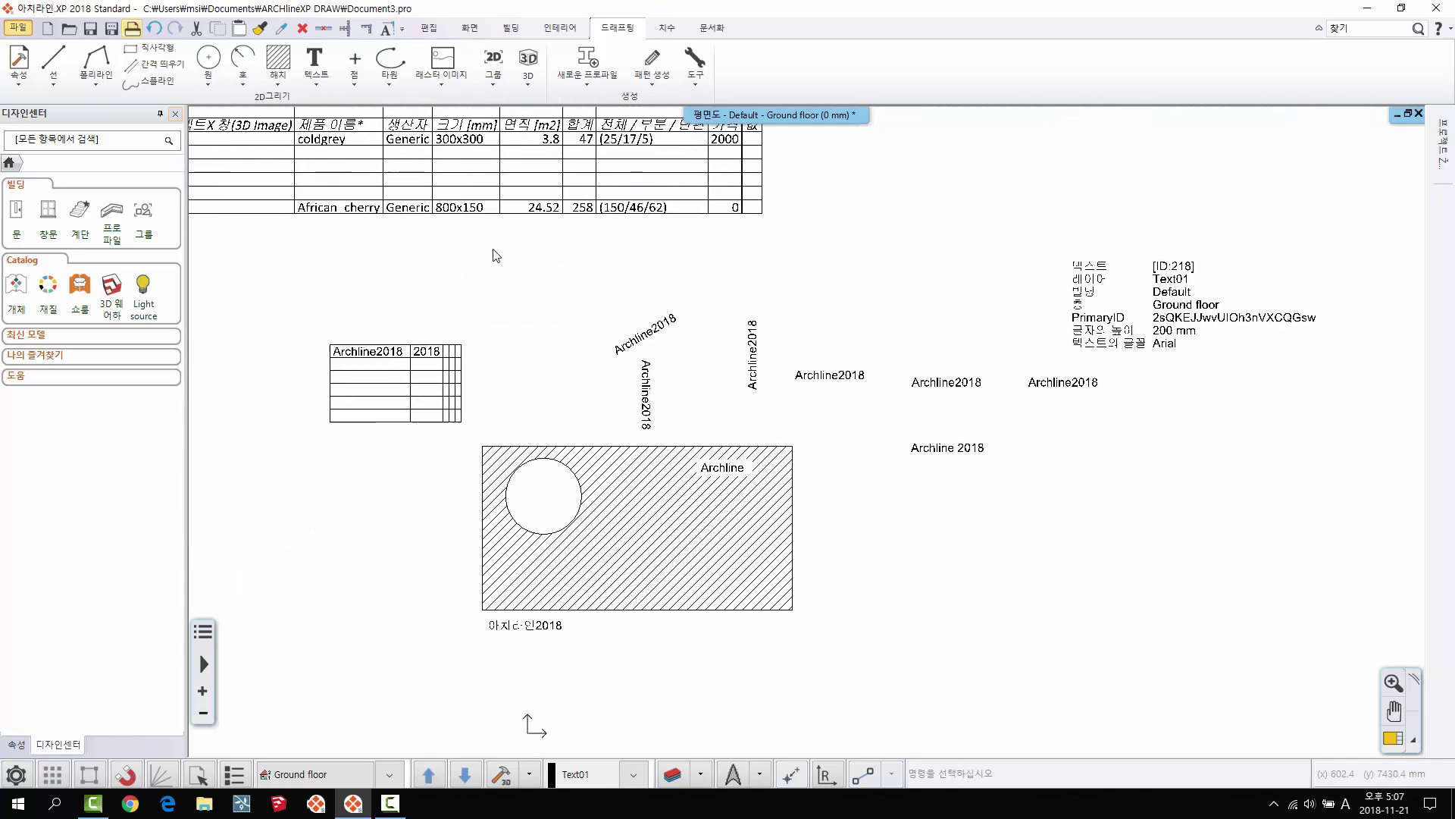
click(314, 84)
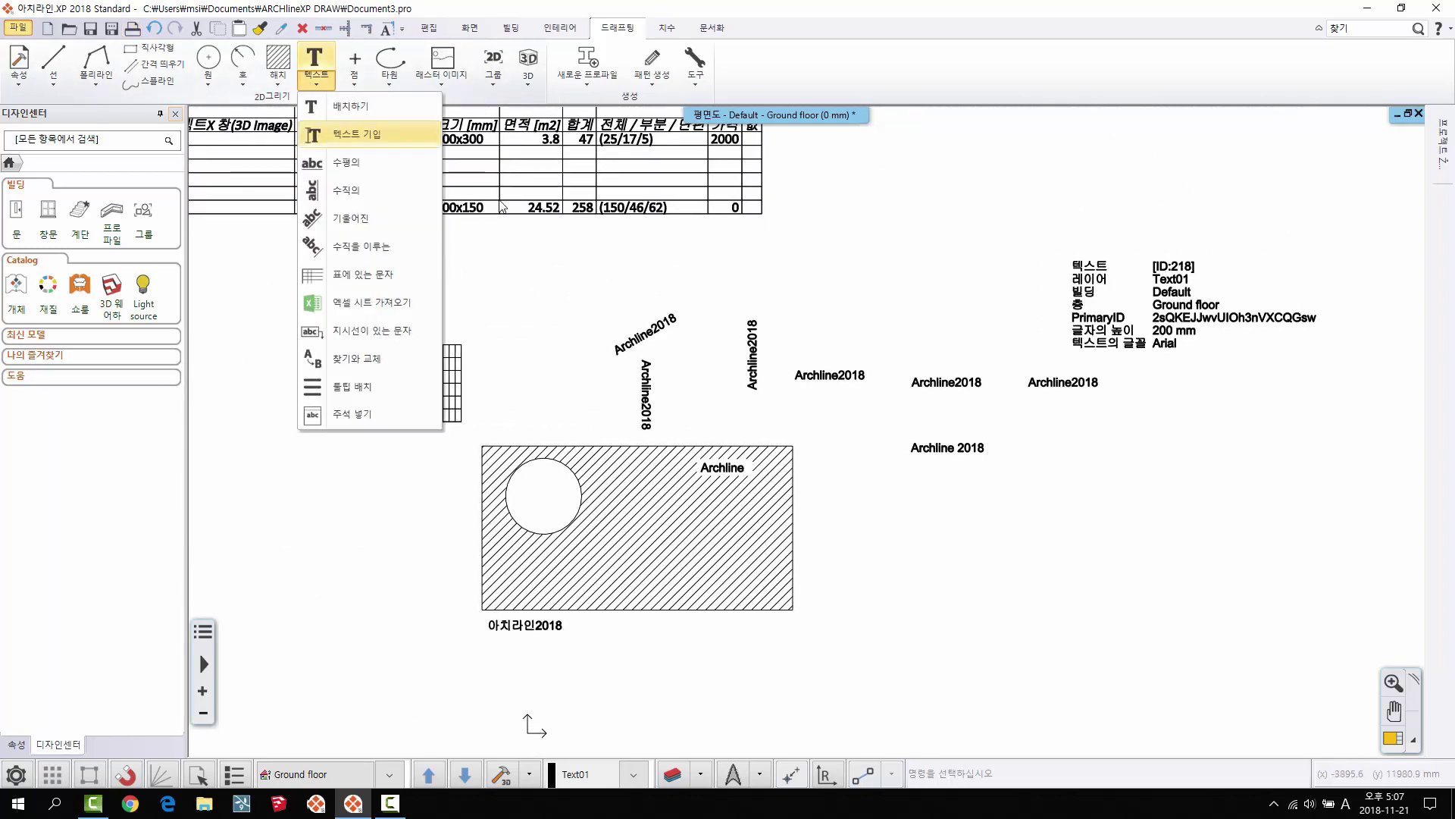
click(634, 283)
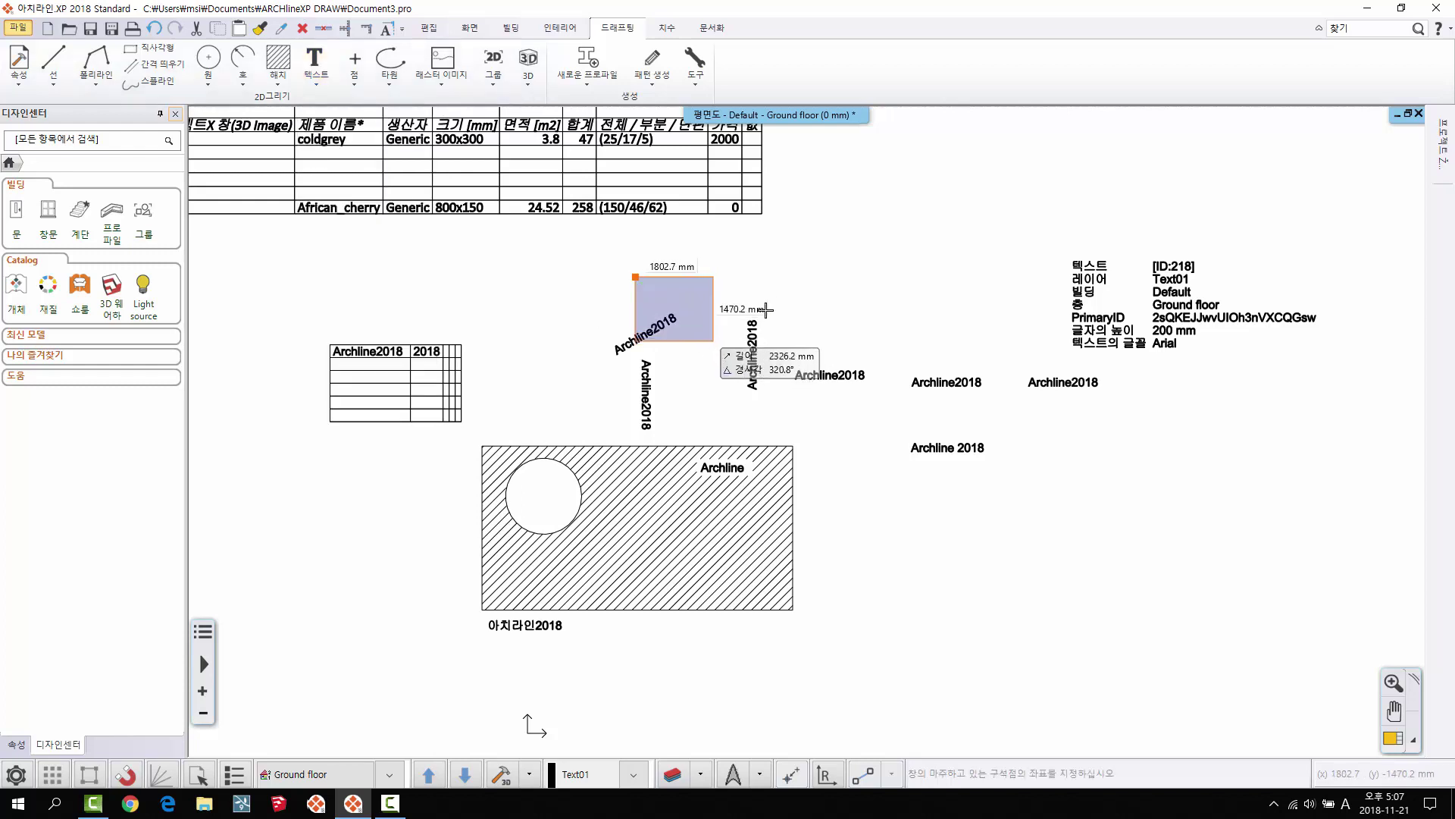
click(830, 375)
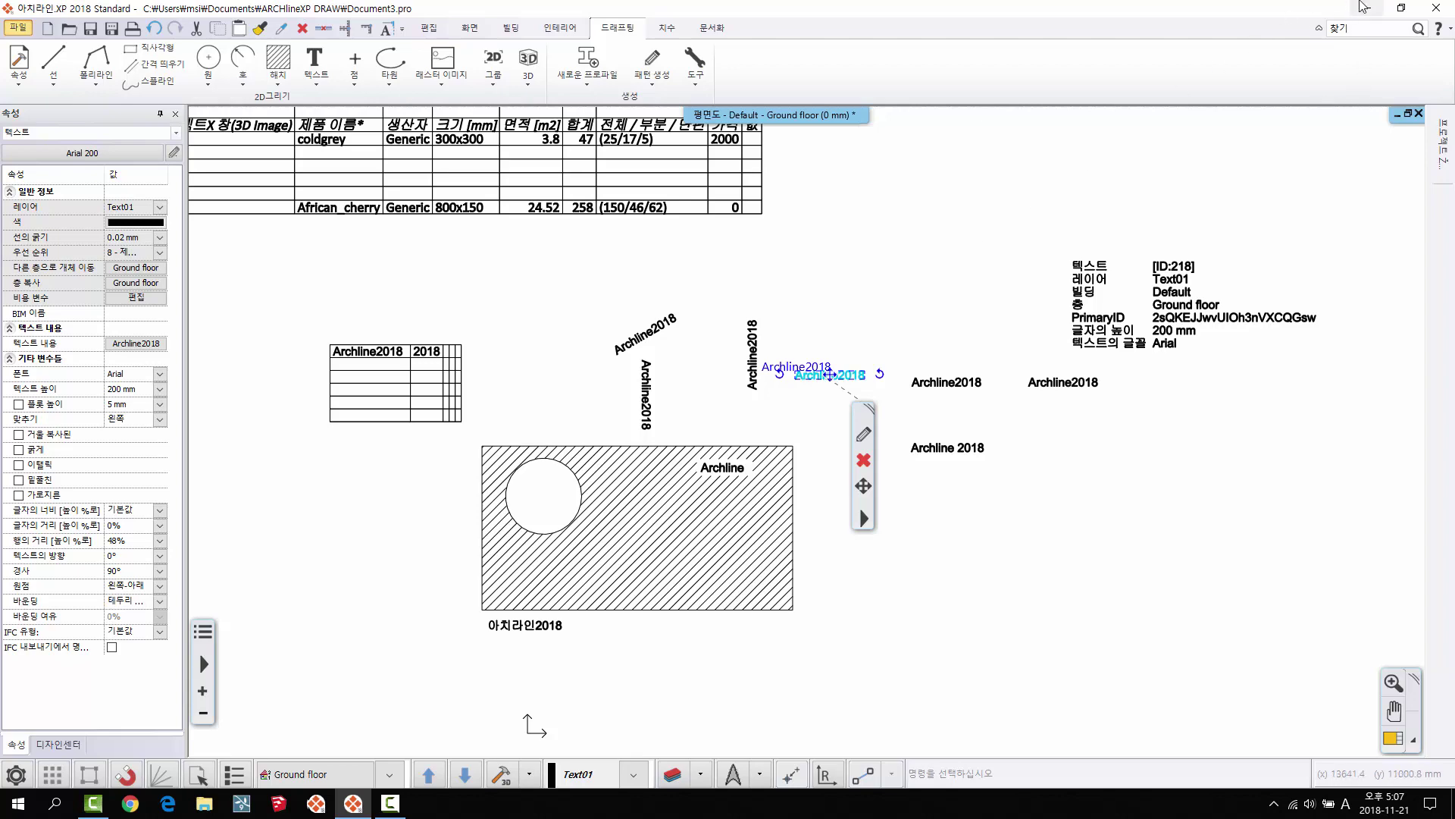
Step: Switch to the desktop, open the folder 3. 해치와 문자, 해치패턴 생성, and select the font file HoonWhitecatR.ttf
click(1368, 7)
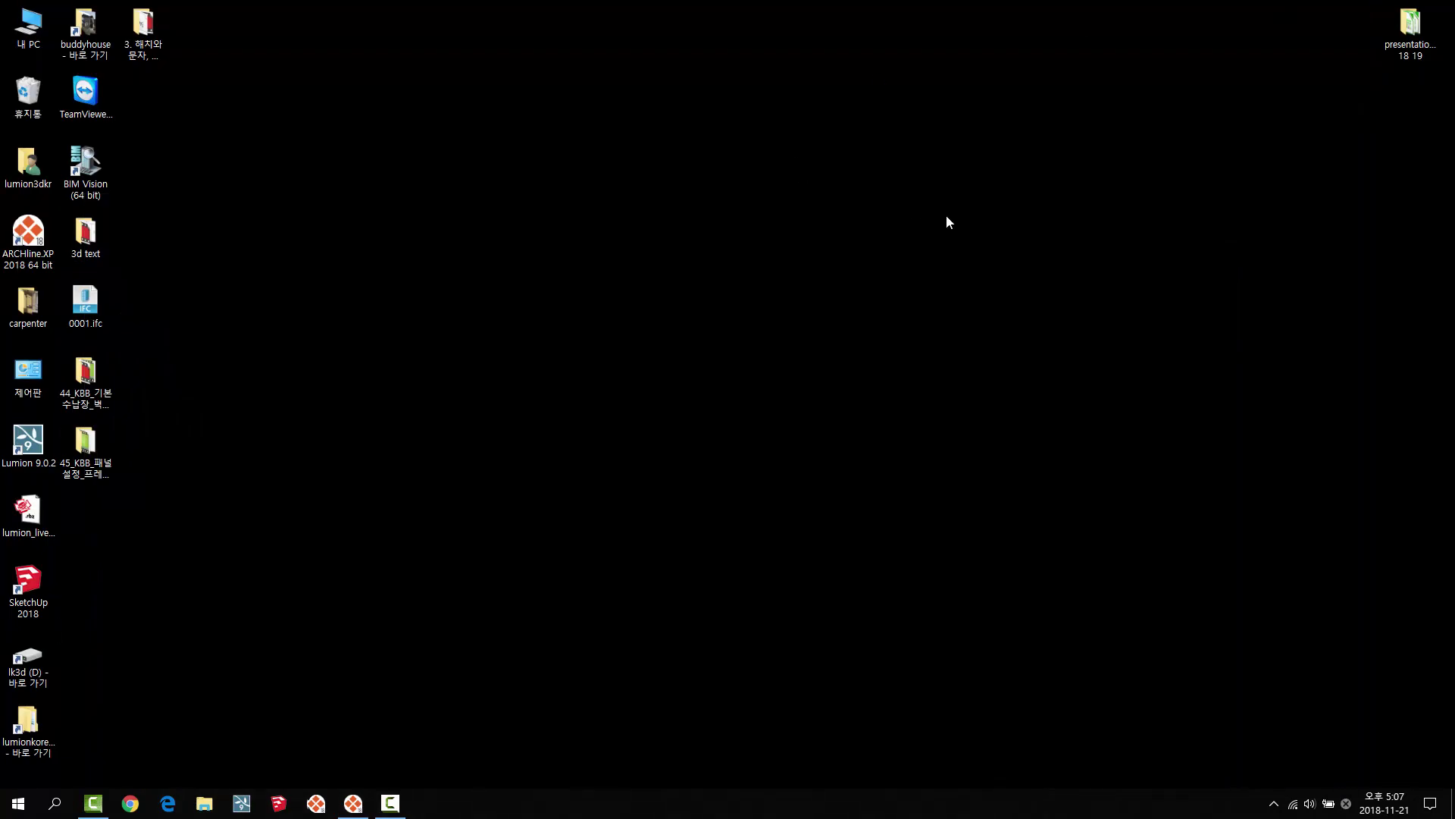
double_click(144, 30)
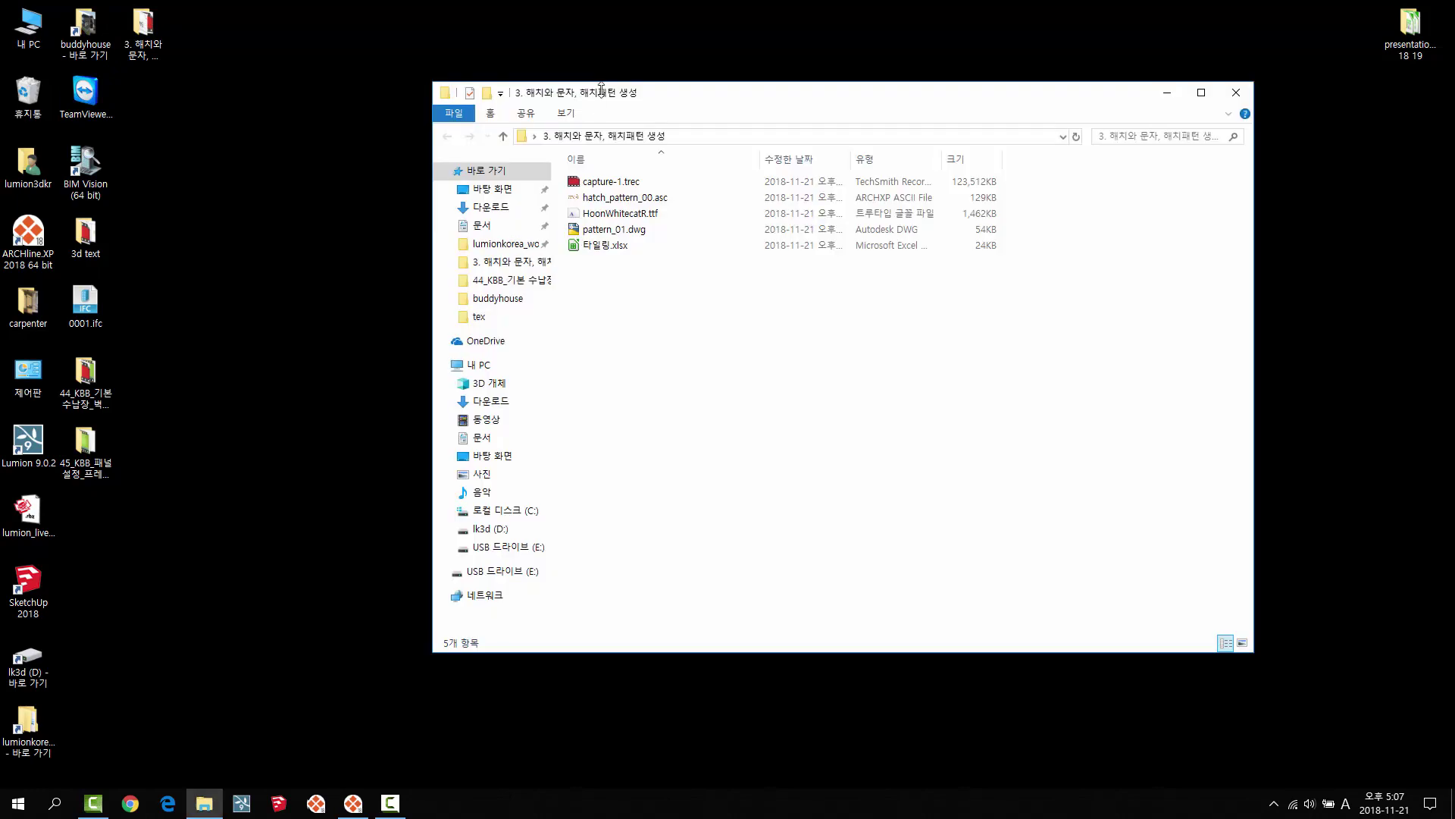
drag(434, 155, 434, 235)
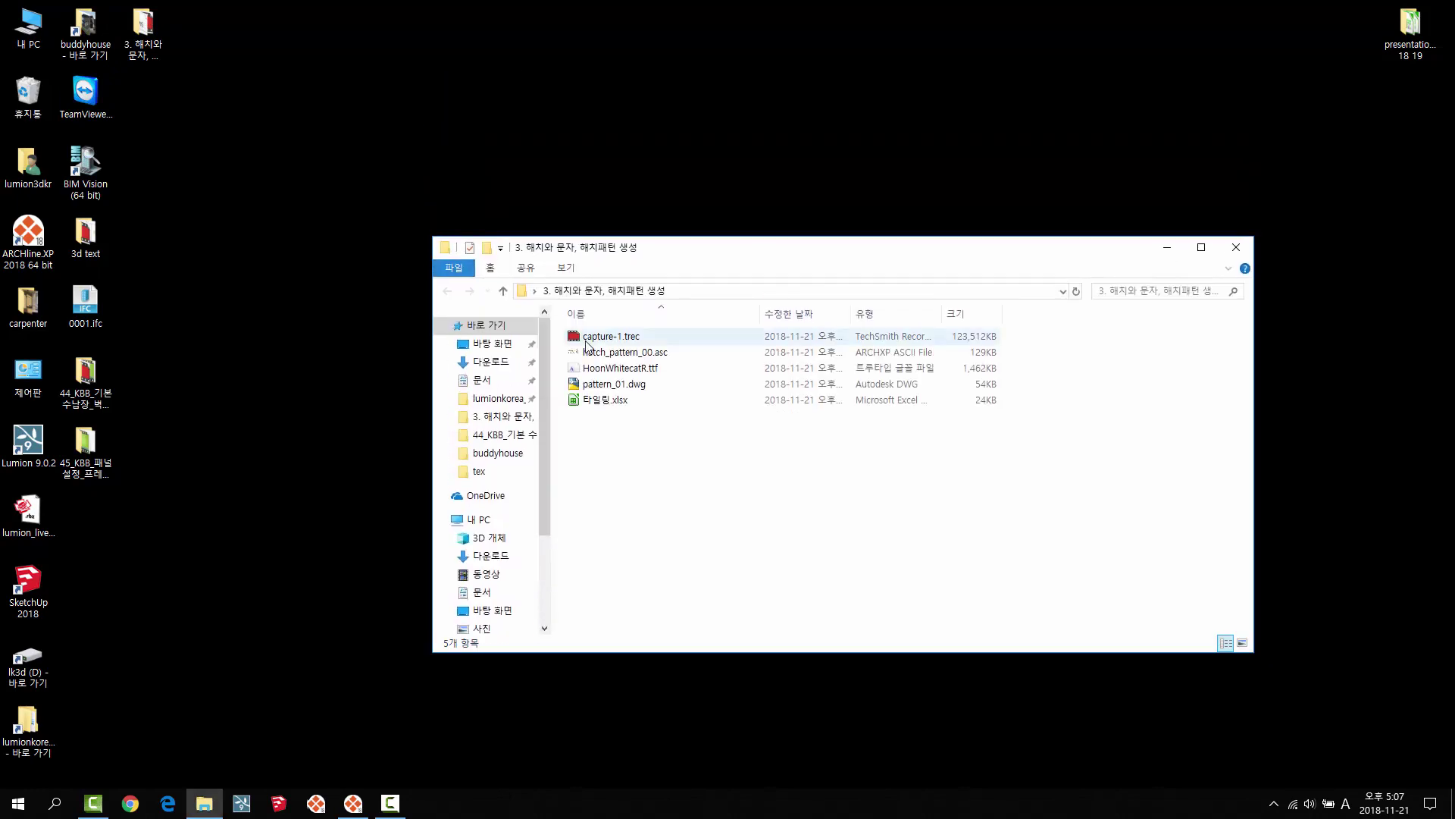
click(640, 369)
drag(816, 247, 900, 169)
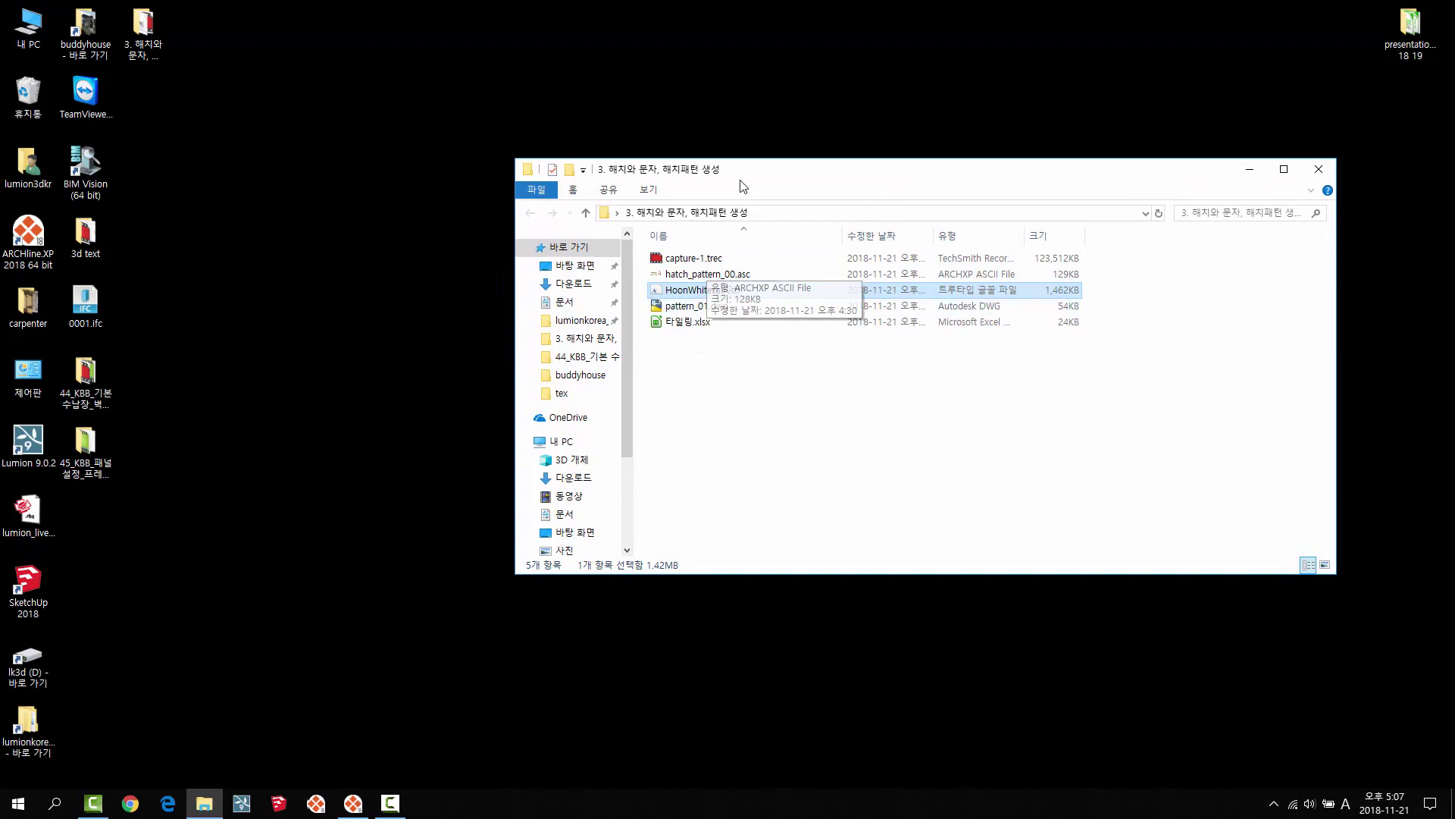
drag(783, 176, 859, 173)
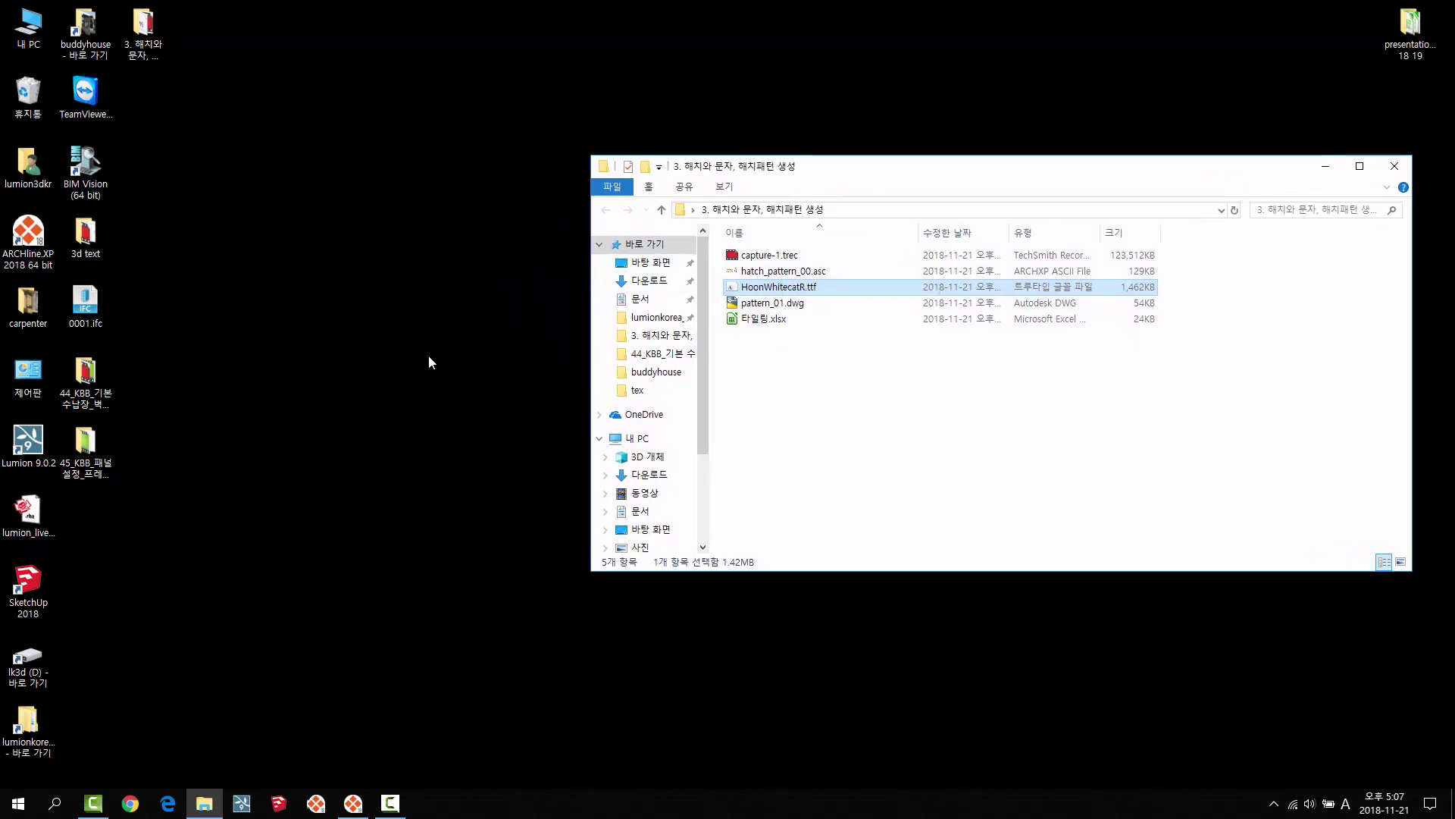
Step: Switch back to ARCHline.XP and exit it without saving the project
click(353, 803)
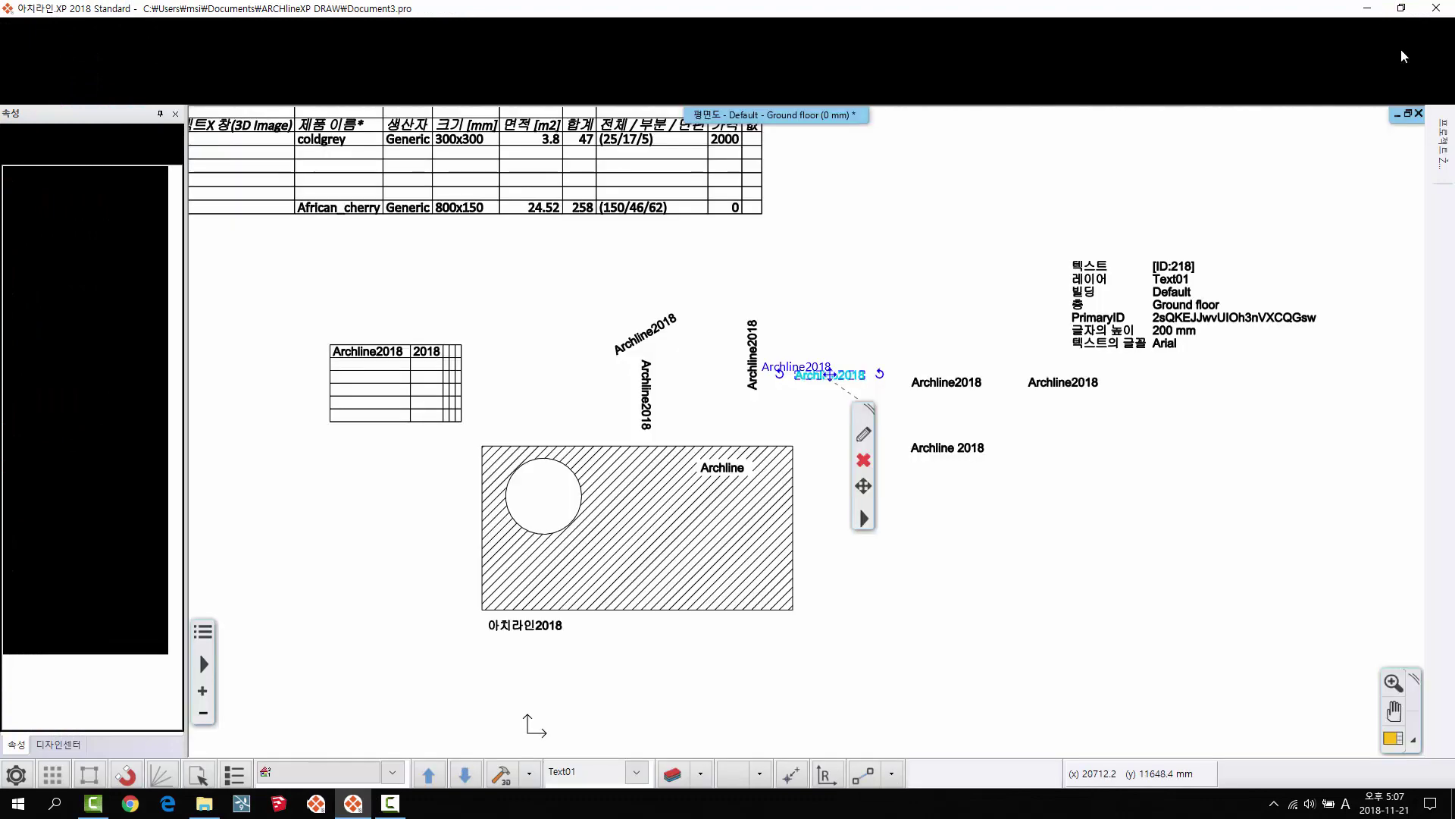
click(1436, 7)
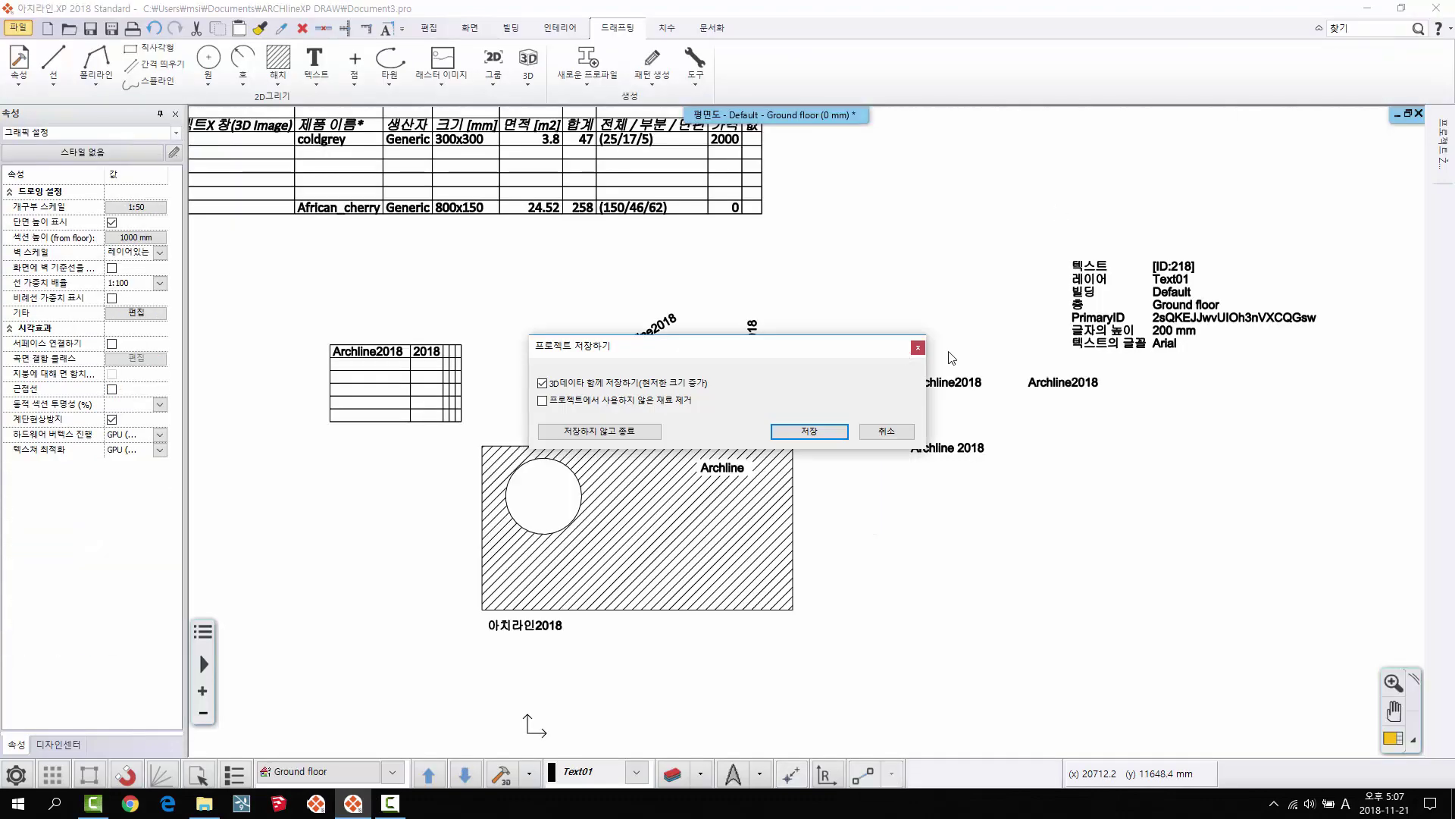
click(629, 434)
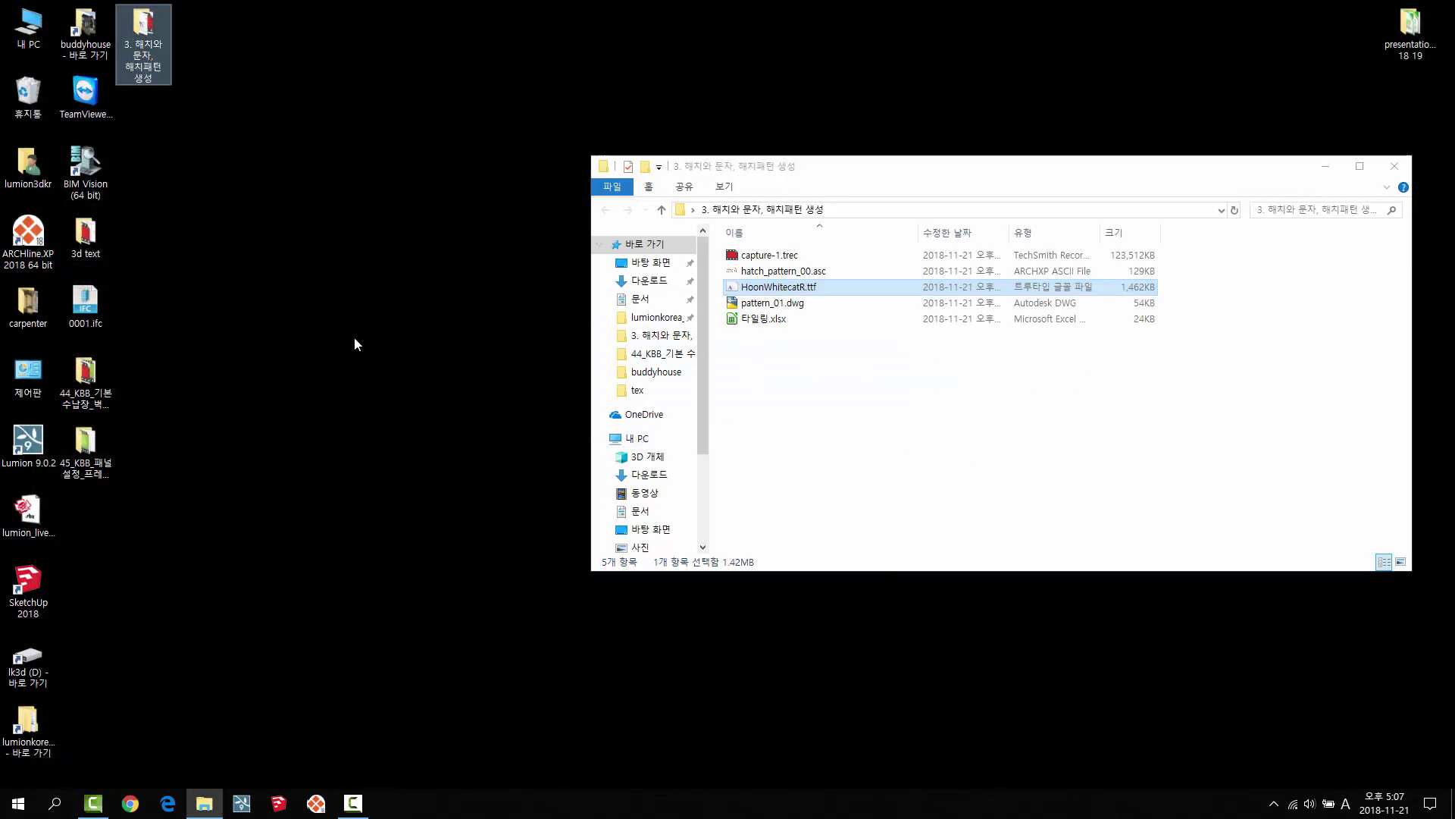
Step: Open the C:\Windows\Fonts folder in a second window beside the folder containing HoonWhitecatR.ttf
click(797, 292)
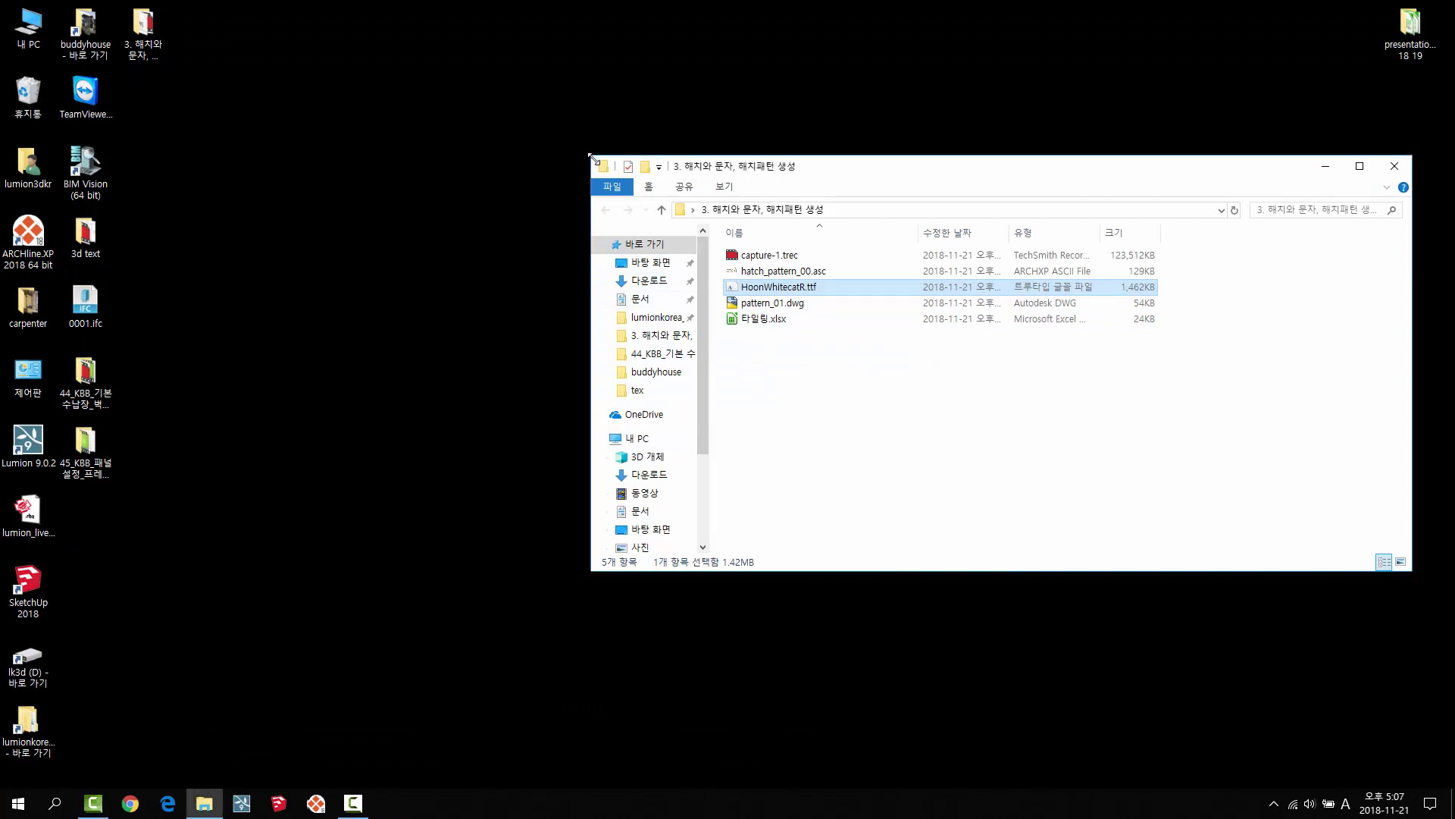
drag(592, 157, 750, 112)
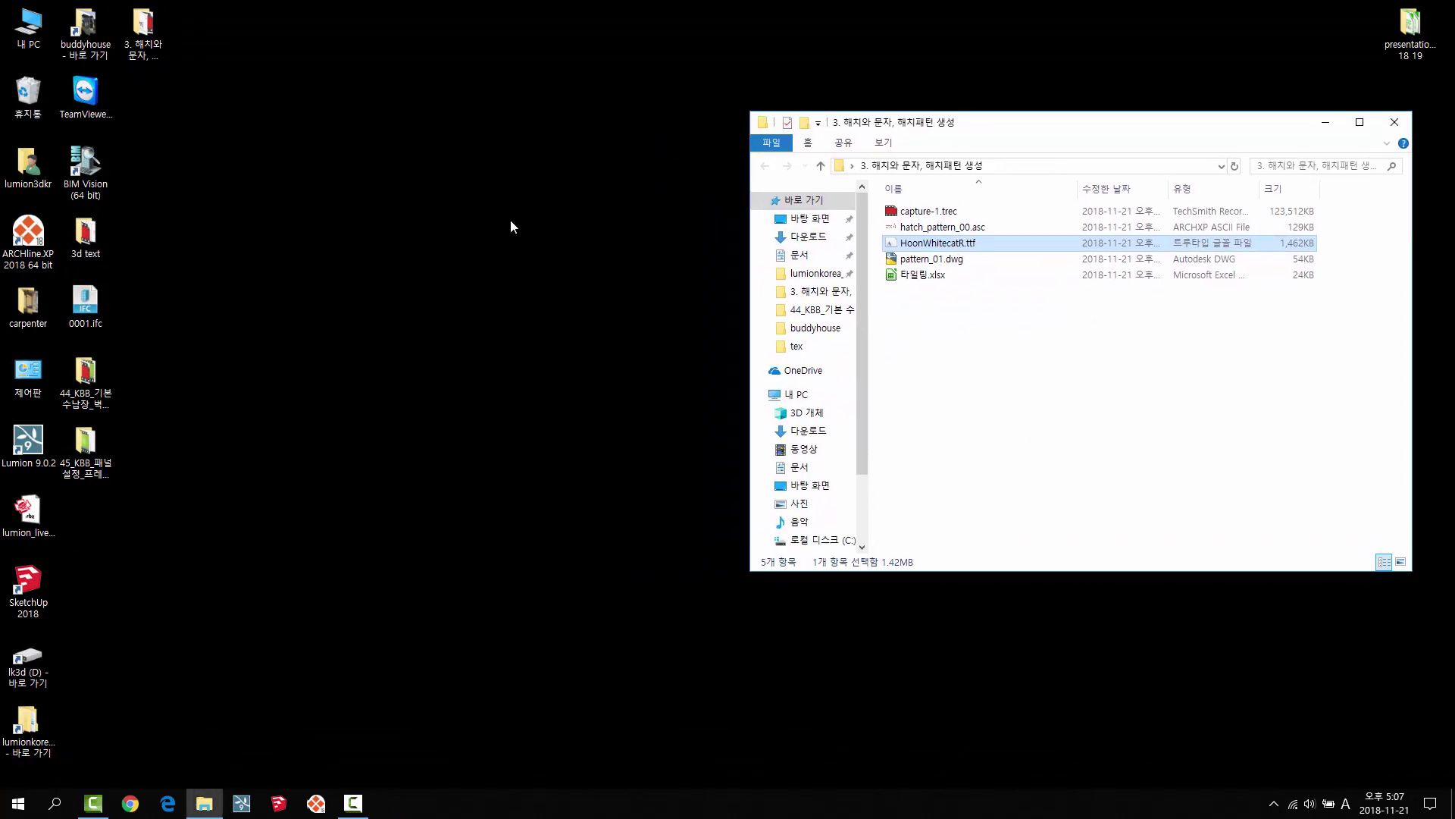
click(312, 171)
double_click(28, 24)
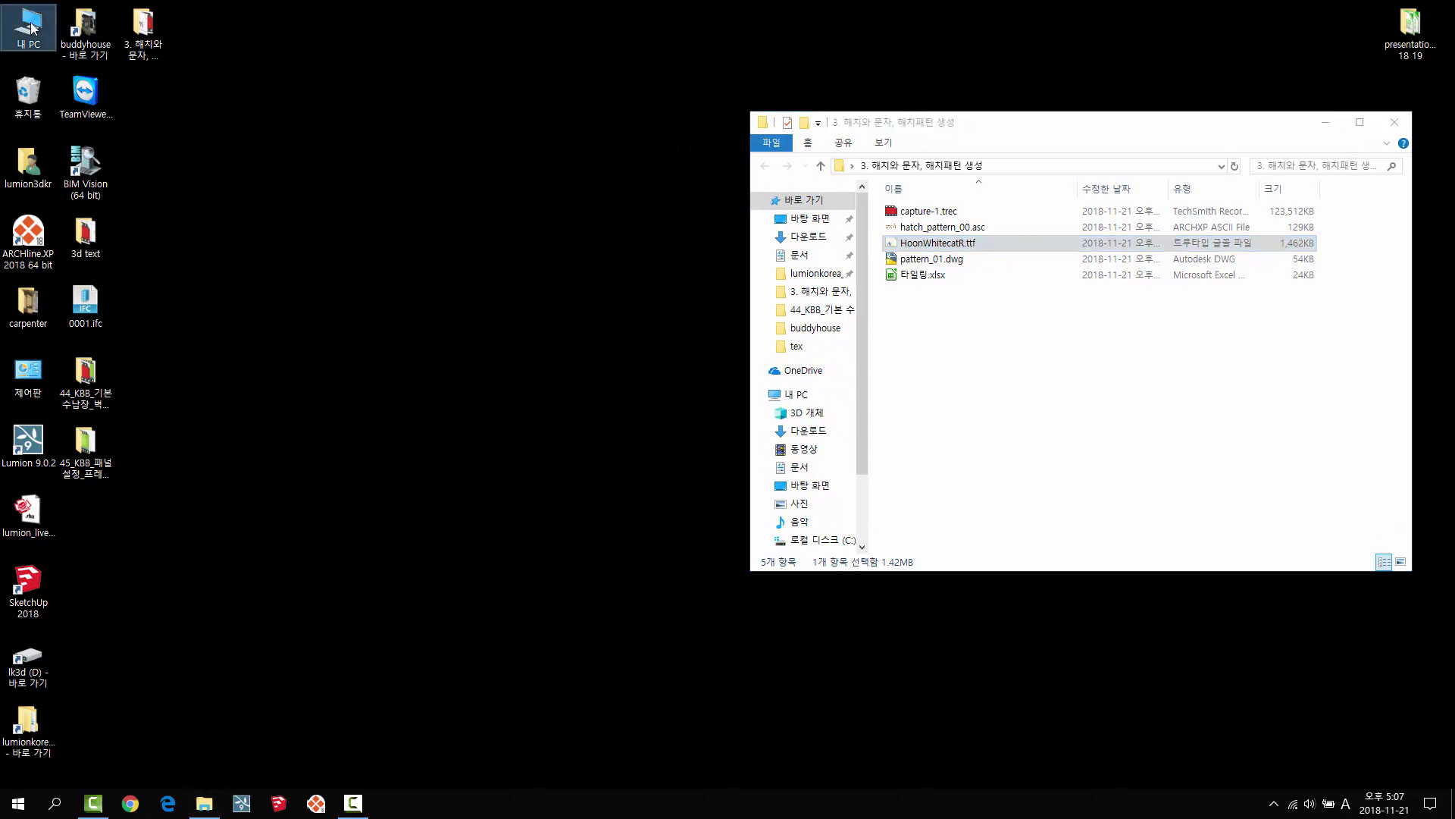
drag(942, 160, 251, 170)
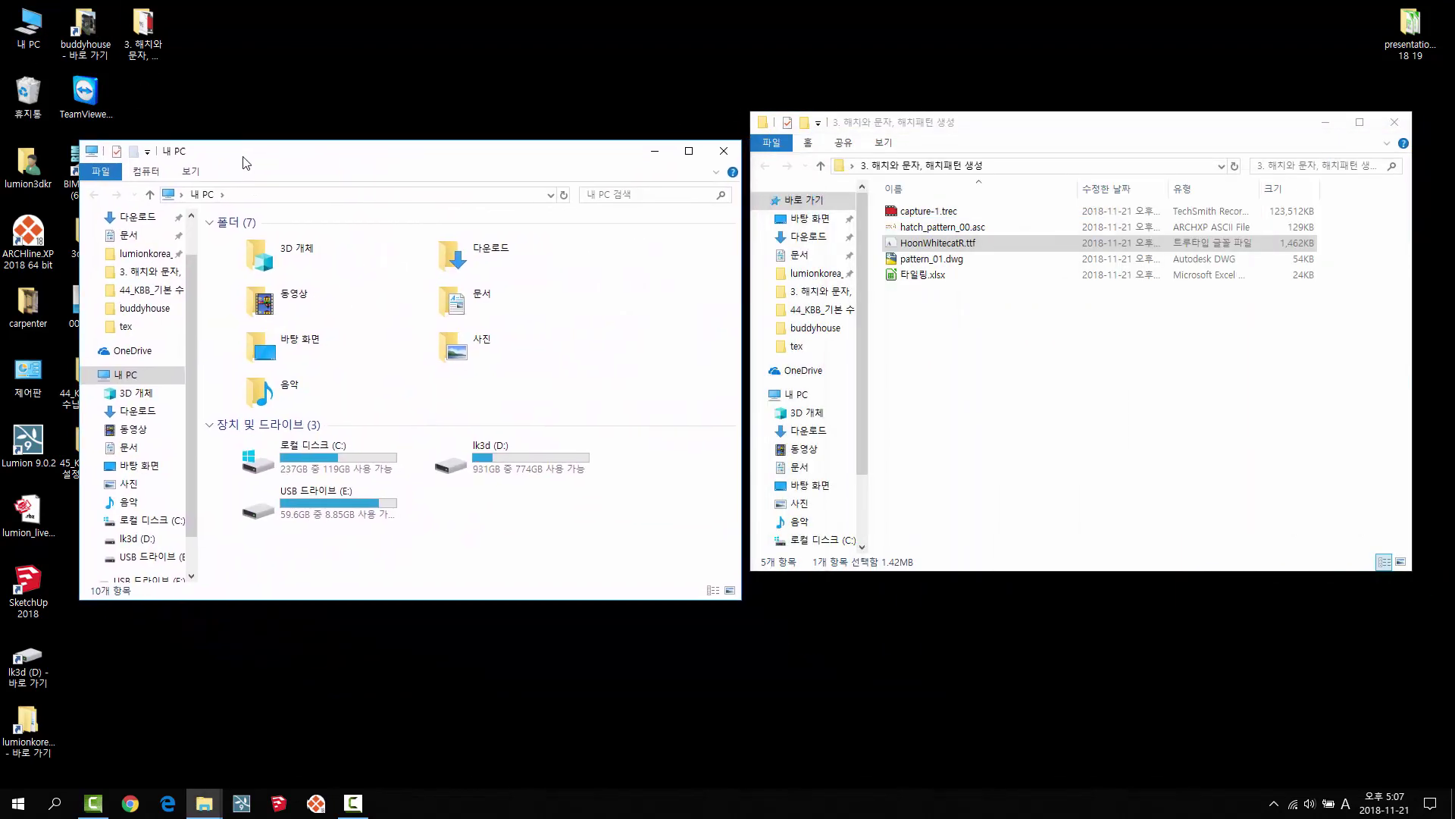
double_click(372, 463)
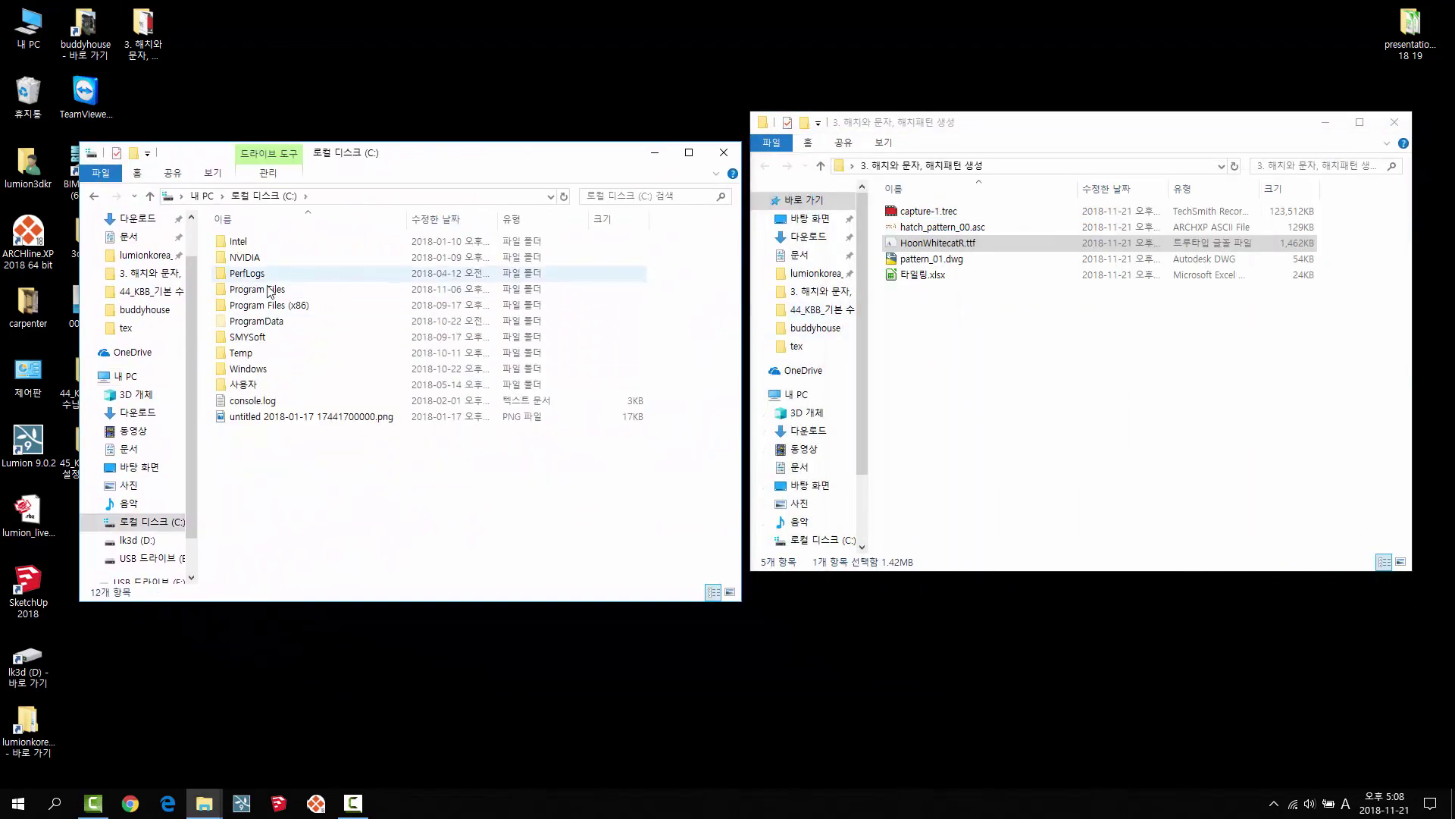
click(244, 371)
double_click(244, 371)
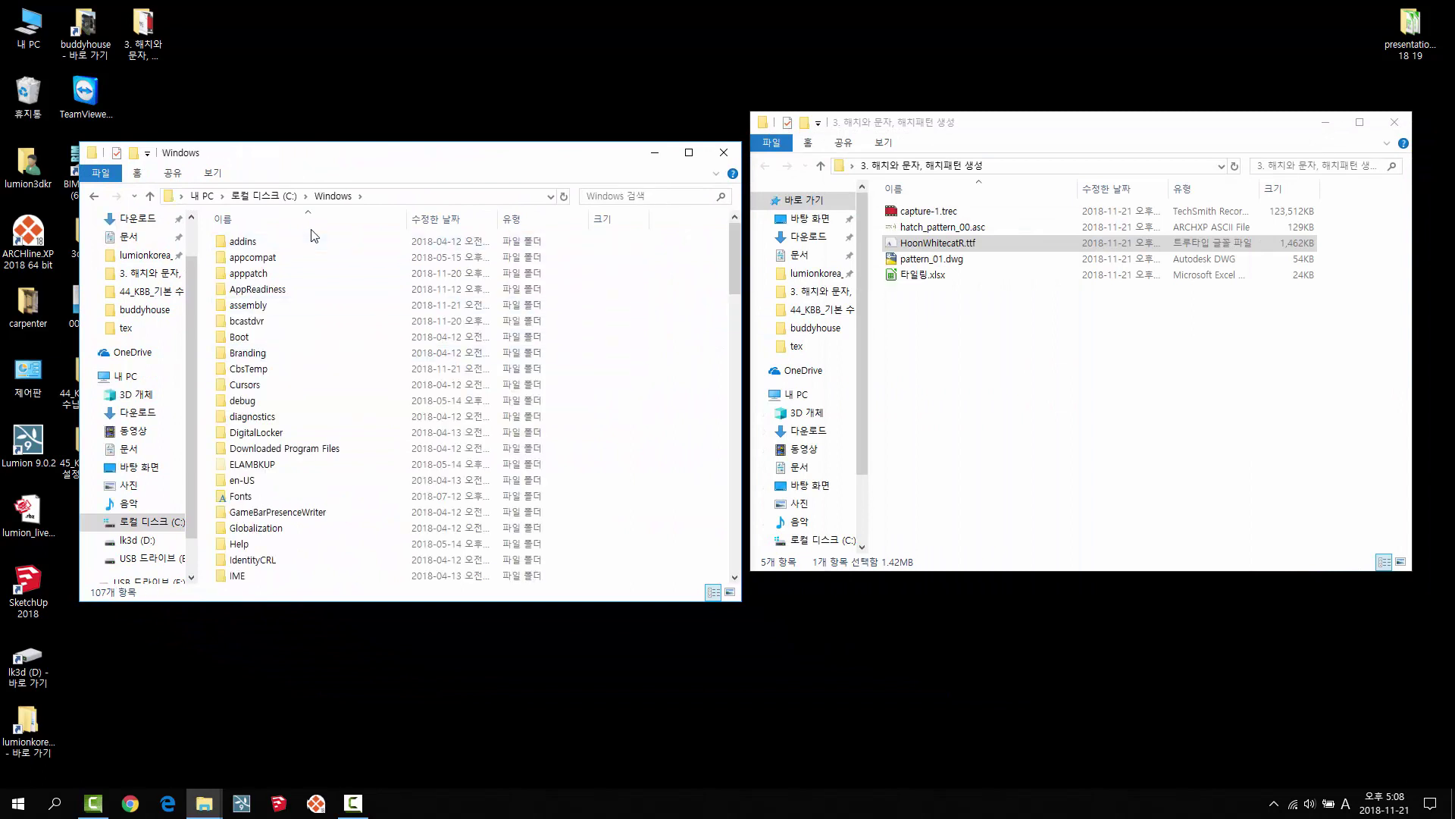
double_click(262, 493)
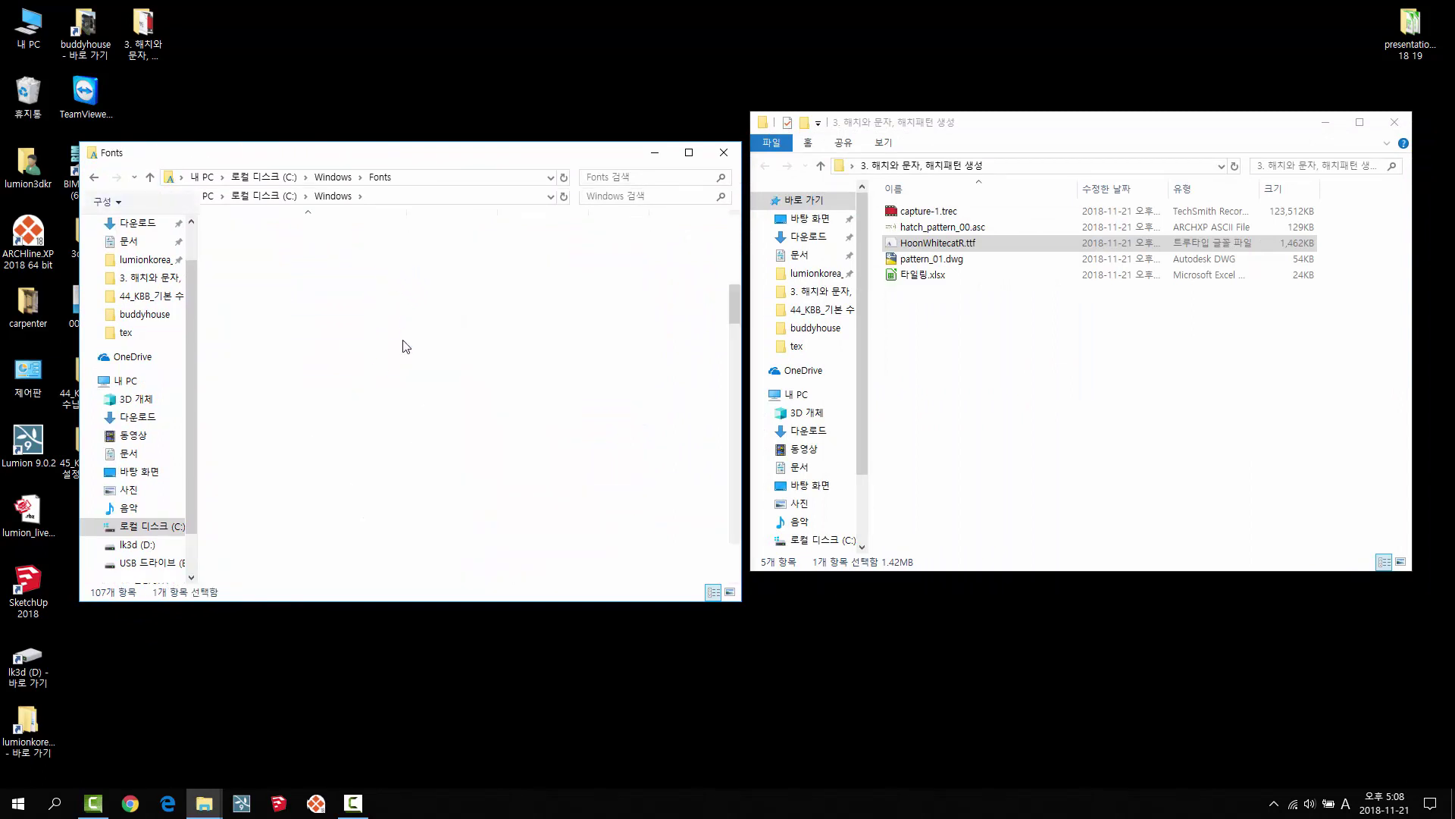
Step: Install HoonWhitecatR.ttf by copying it into the Windows Fonts folder, and close the Fonts window
click(926, 244)
drag(926, 246, 534, 361)
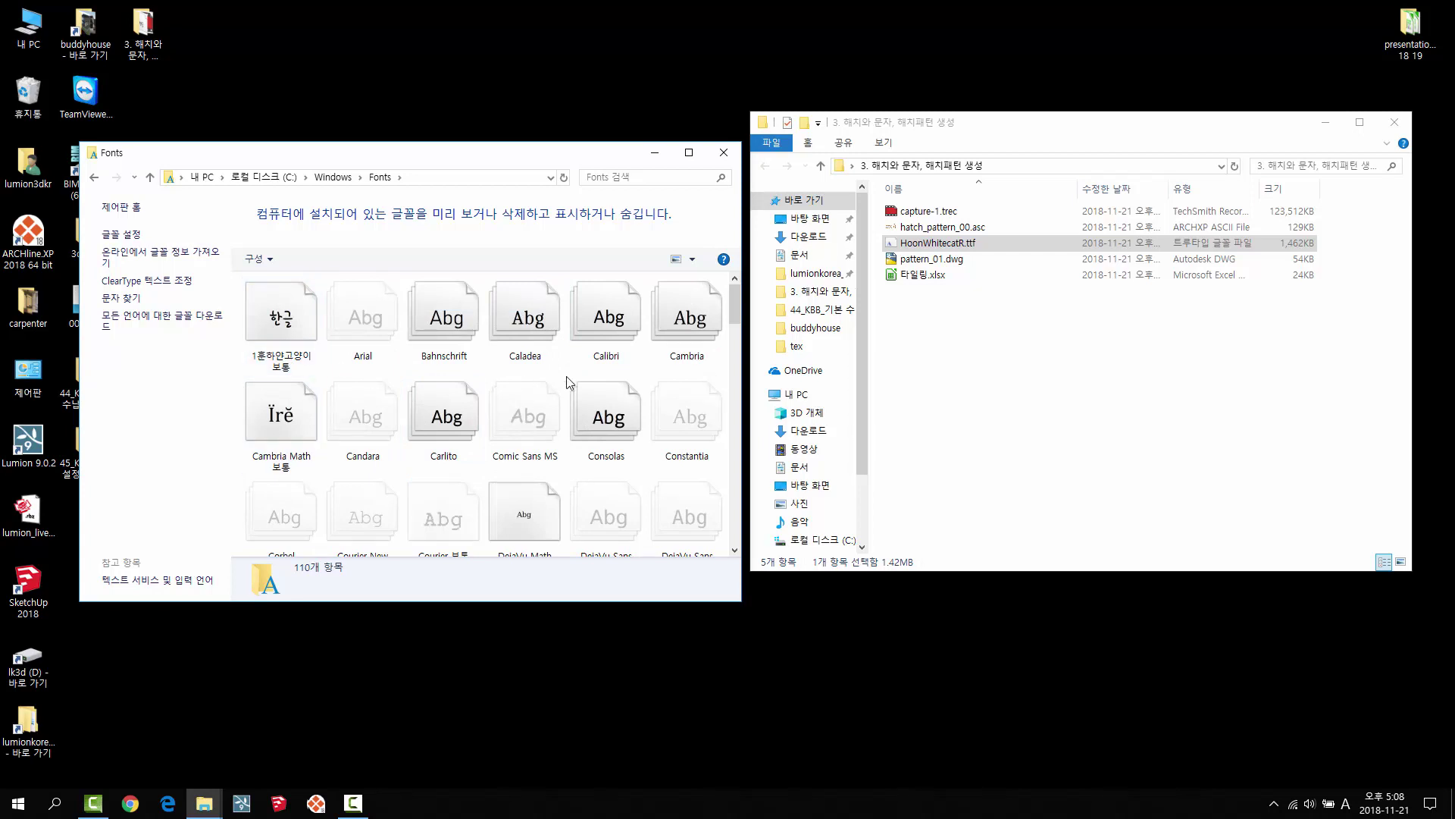
click(723, 152)
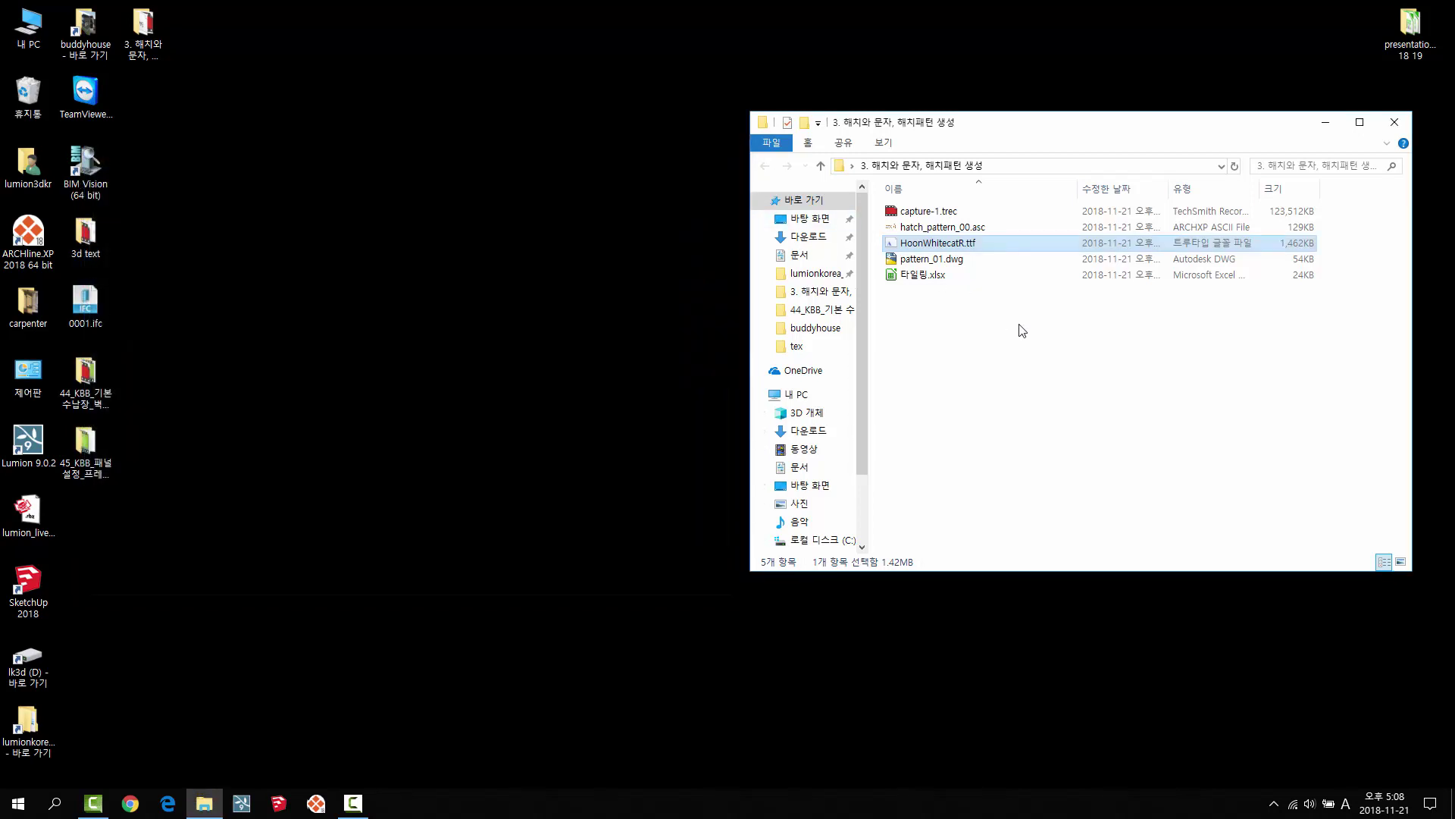
Step: Start ARCHline.XP 2018 from the desktop and create a new project file, accepting the default project information
click(1022, 331)
click(247, 205)
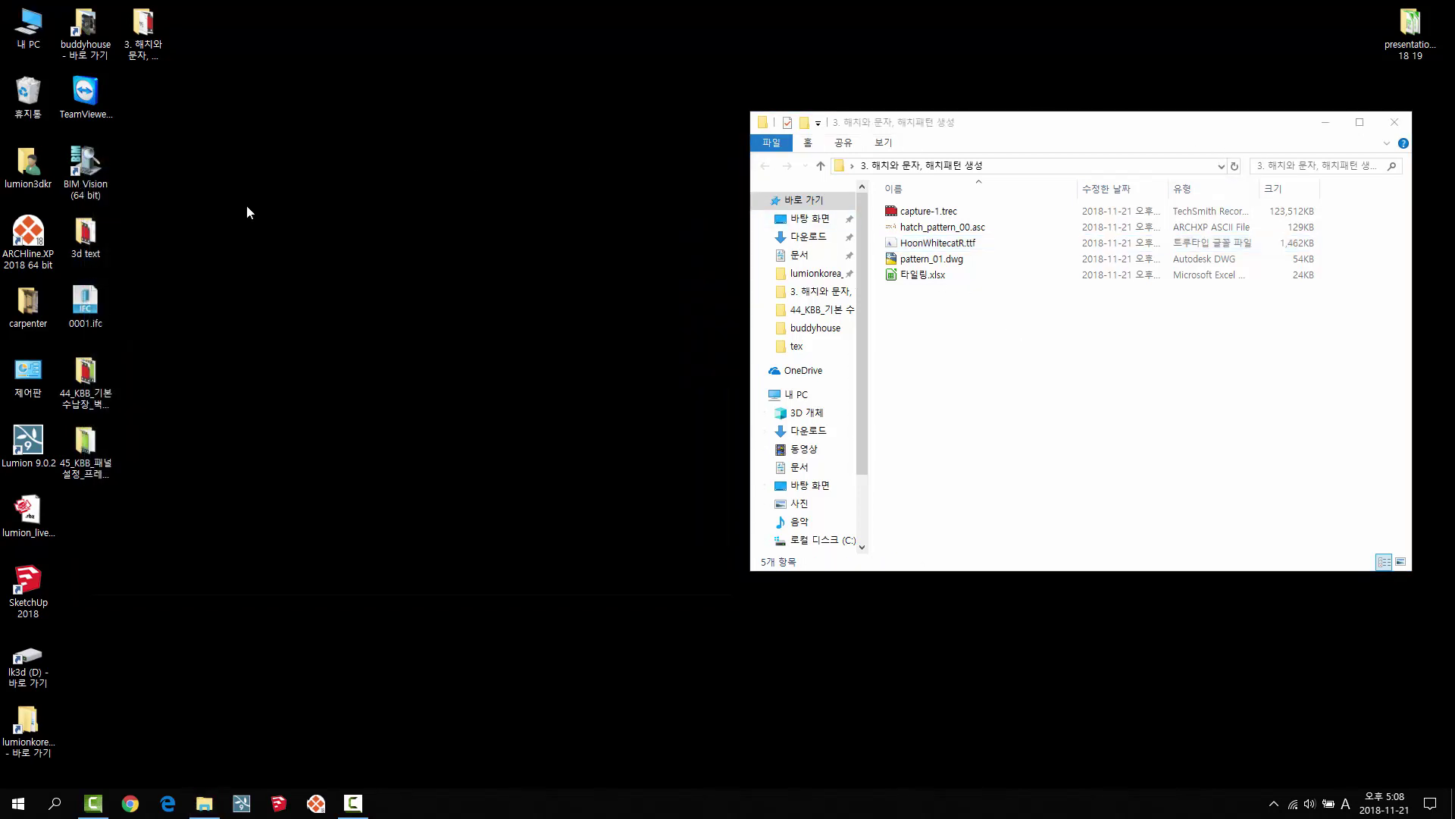
double_click(48, 258)
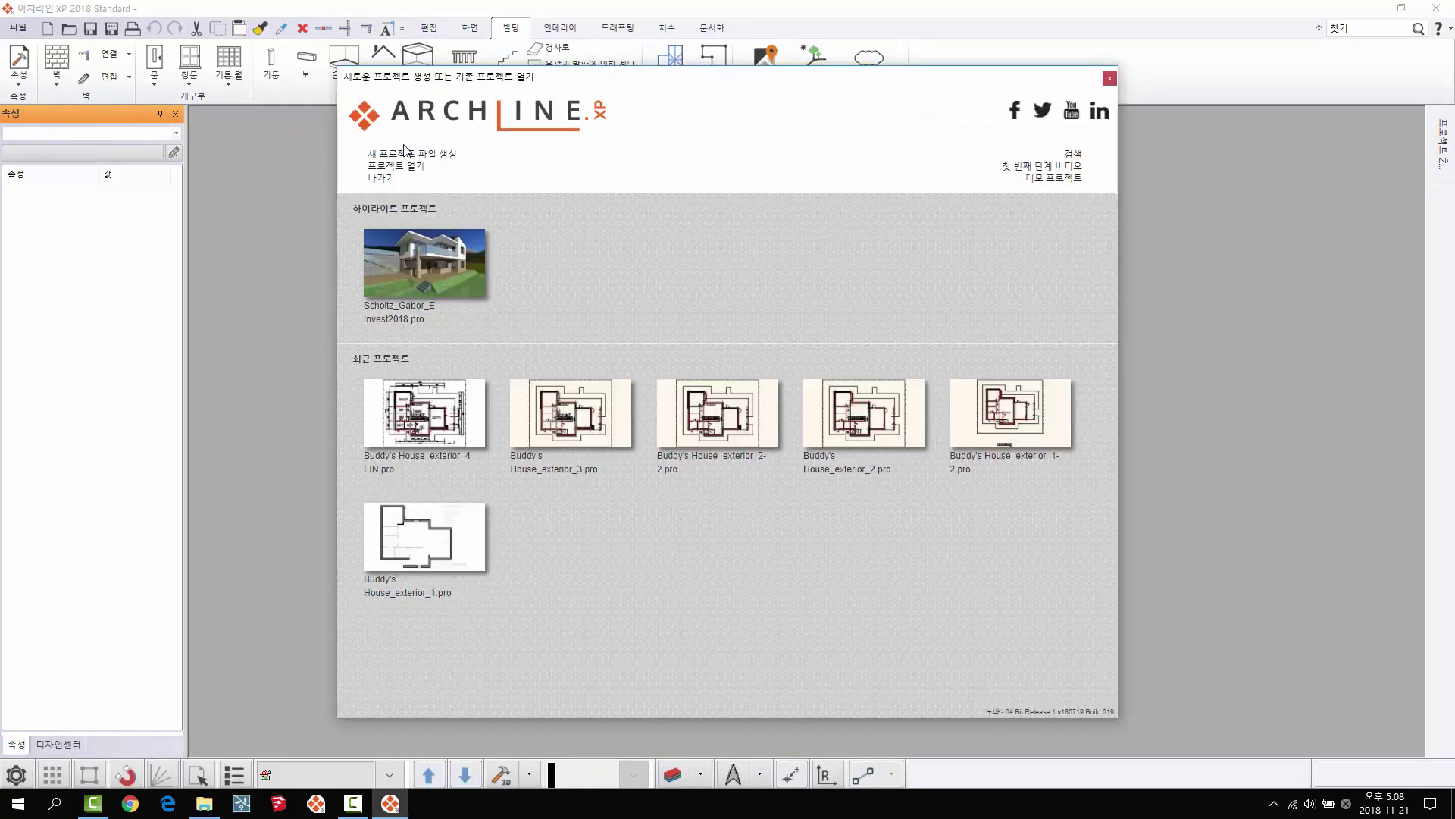
click(405, 160)
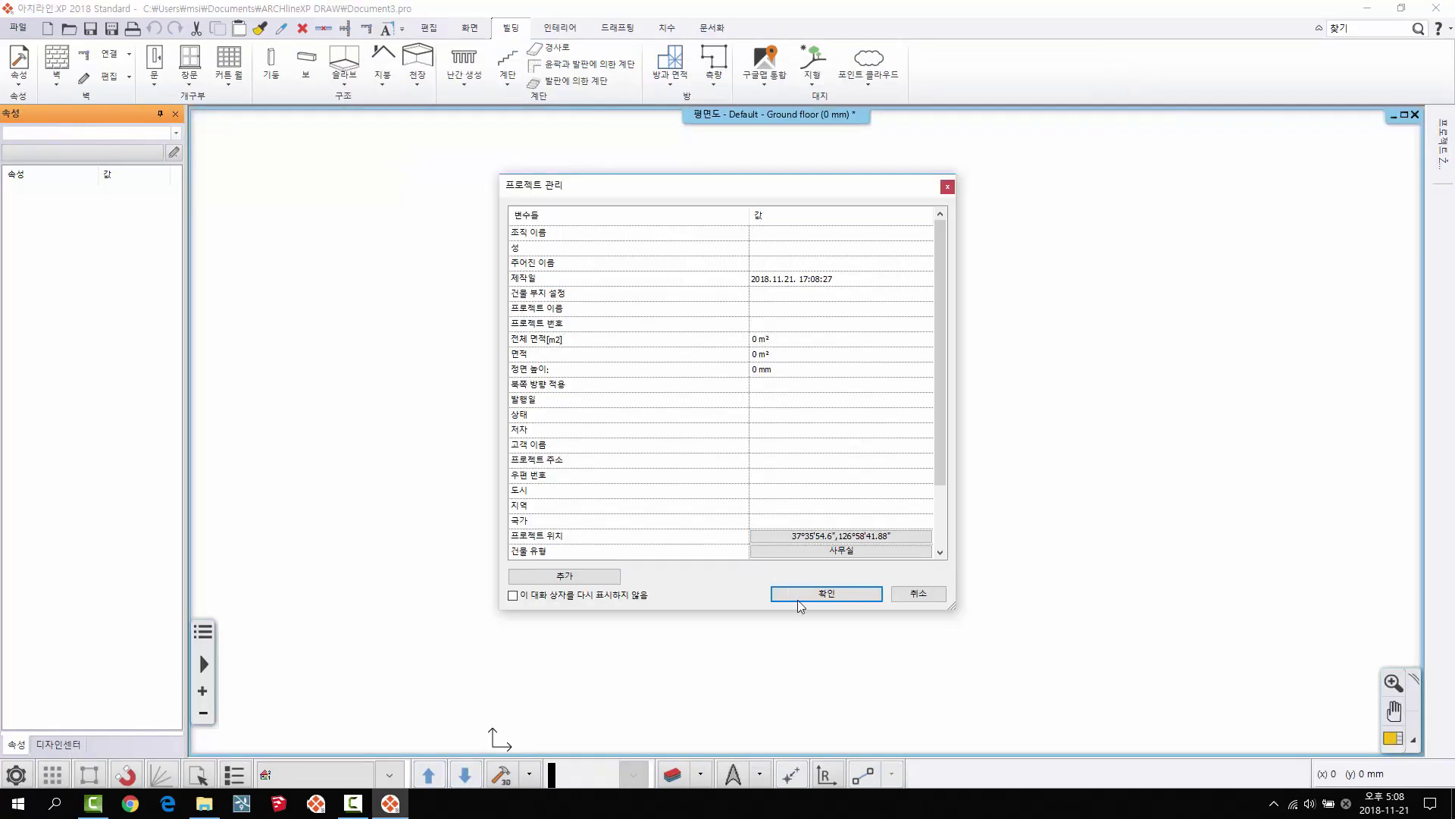
click(800, 599)
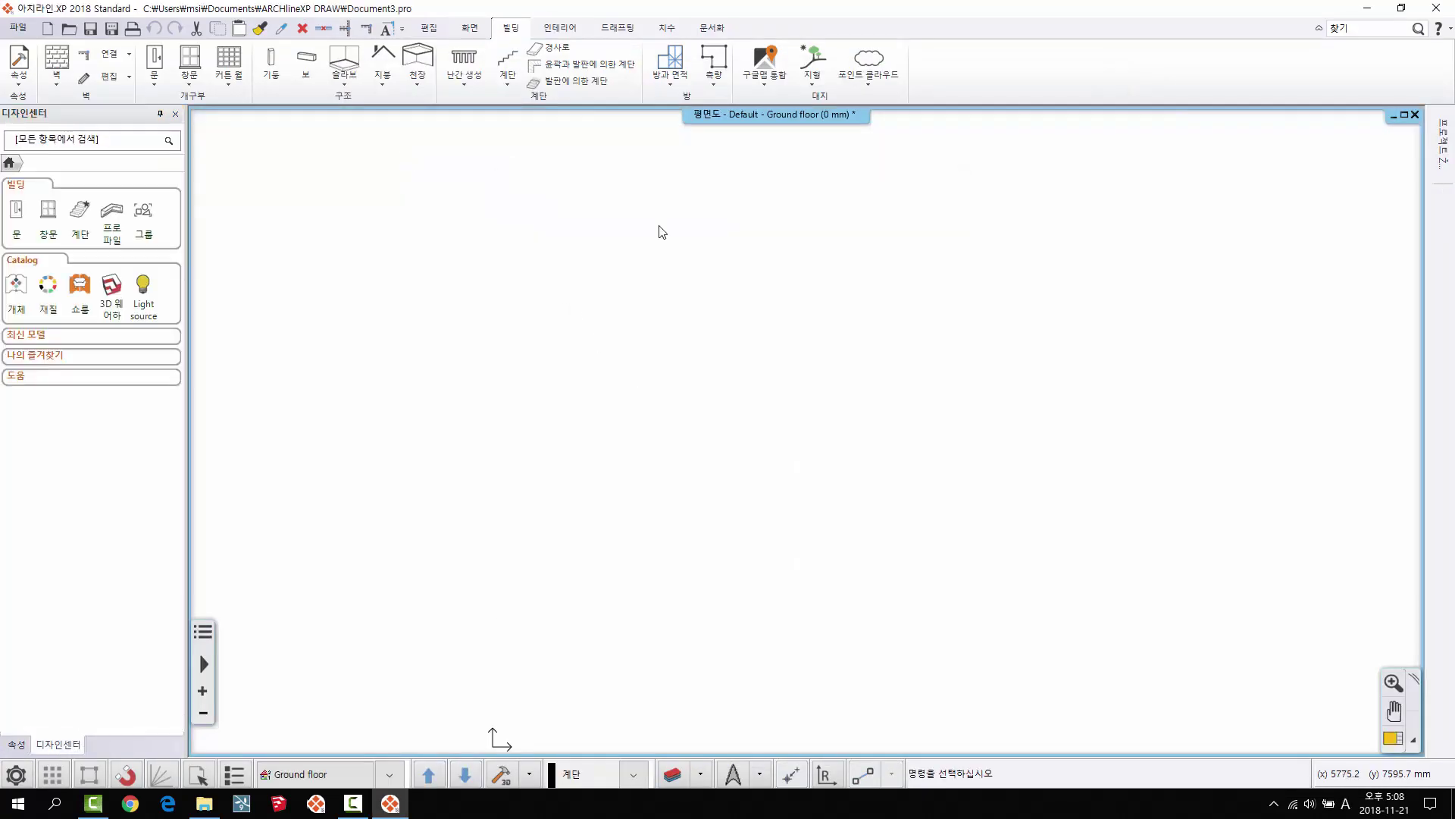
Step: Place the default text "텍스트" in the Arial 200 style horizontally near the middle of the floor plan
click(618, 28)
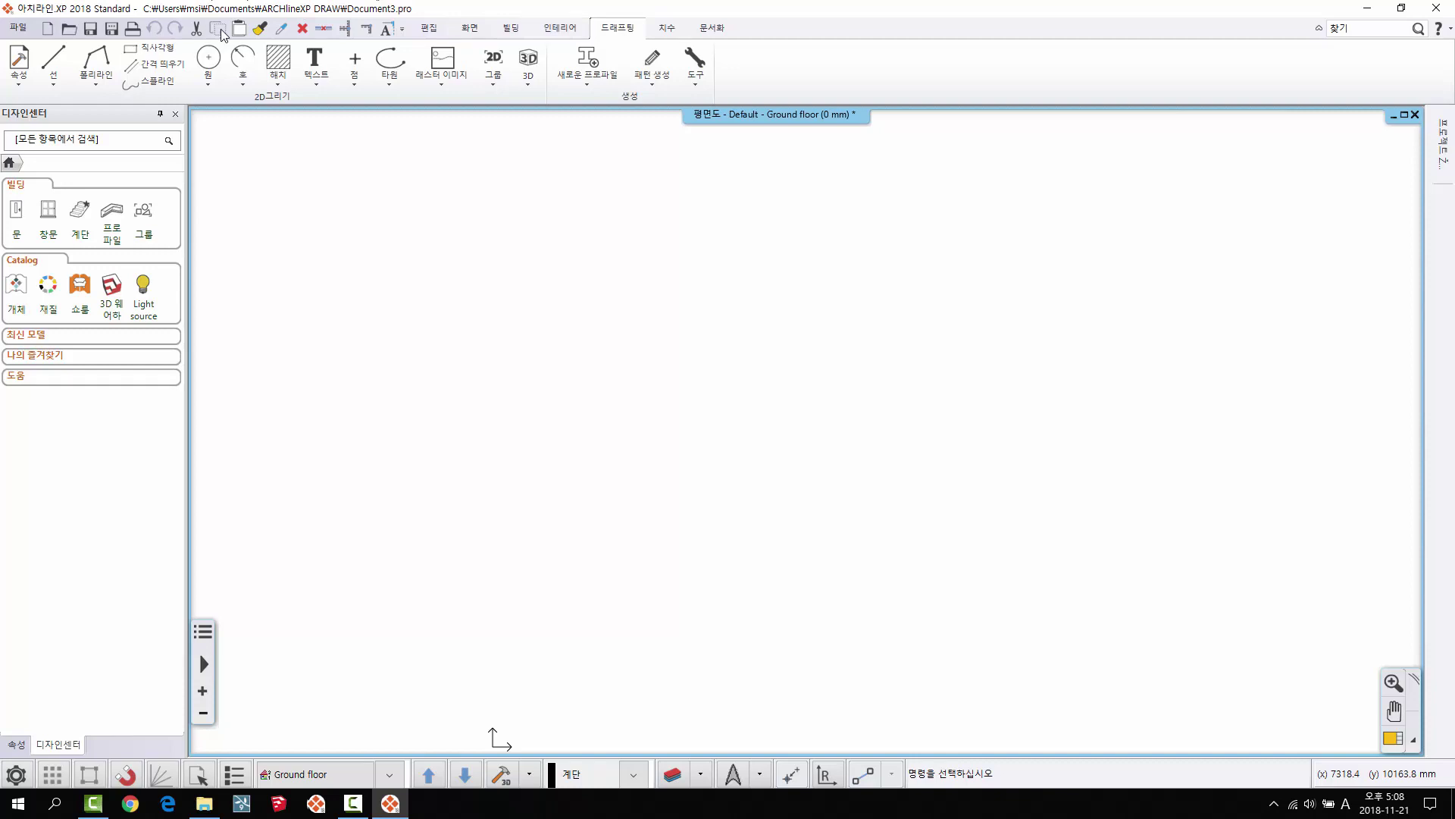
click(317, 81)
click(326, 103)
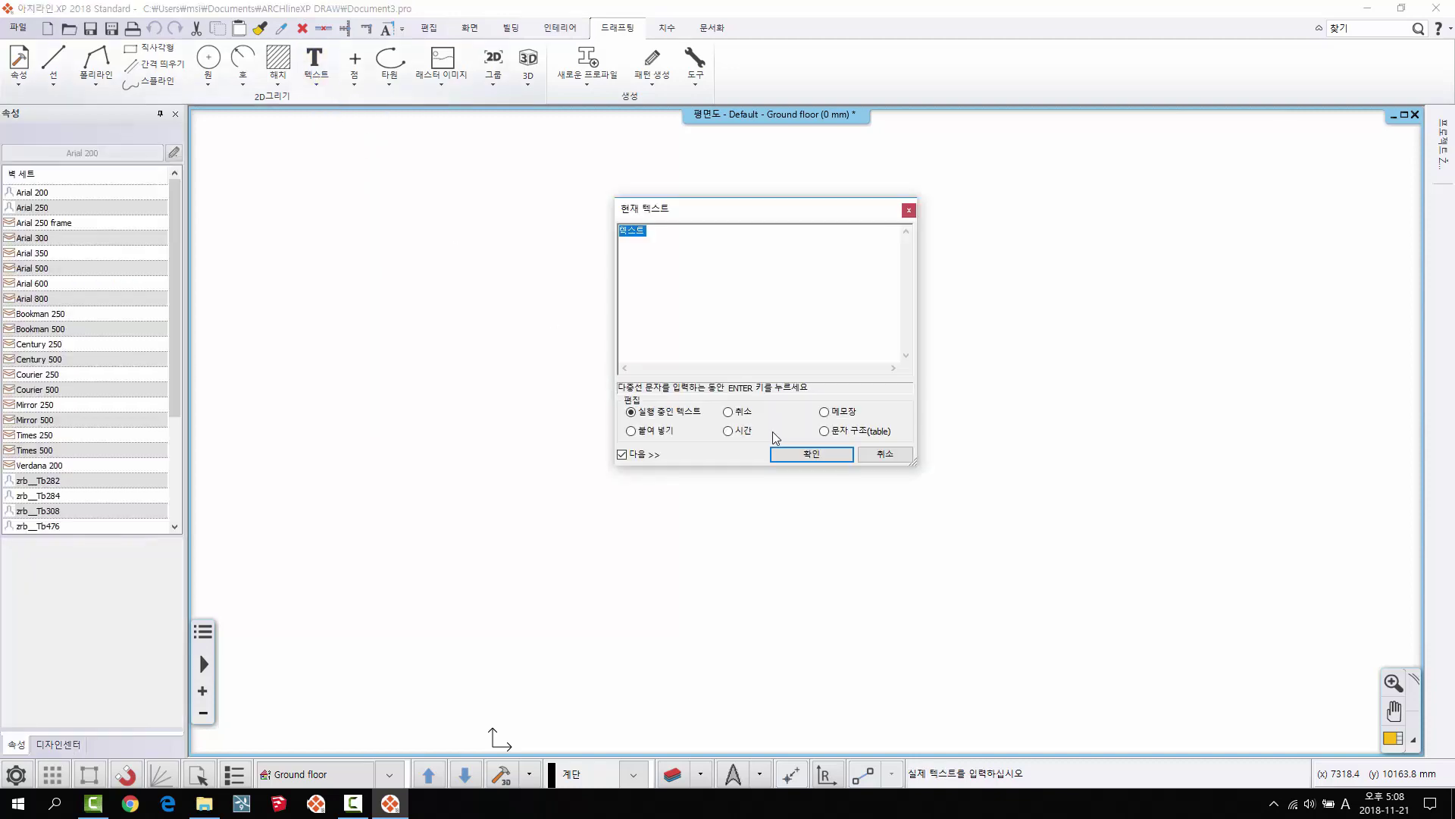
click(809, 454)
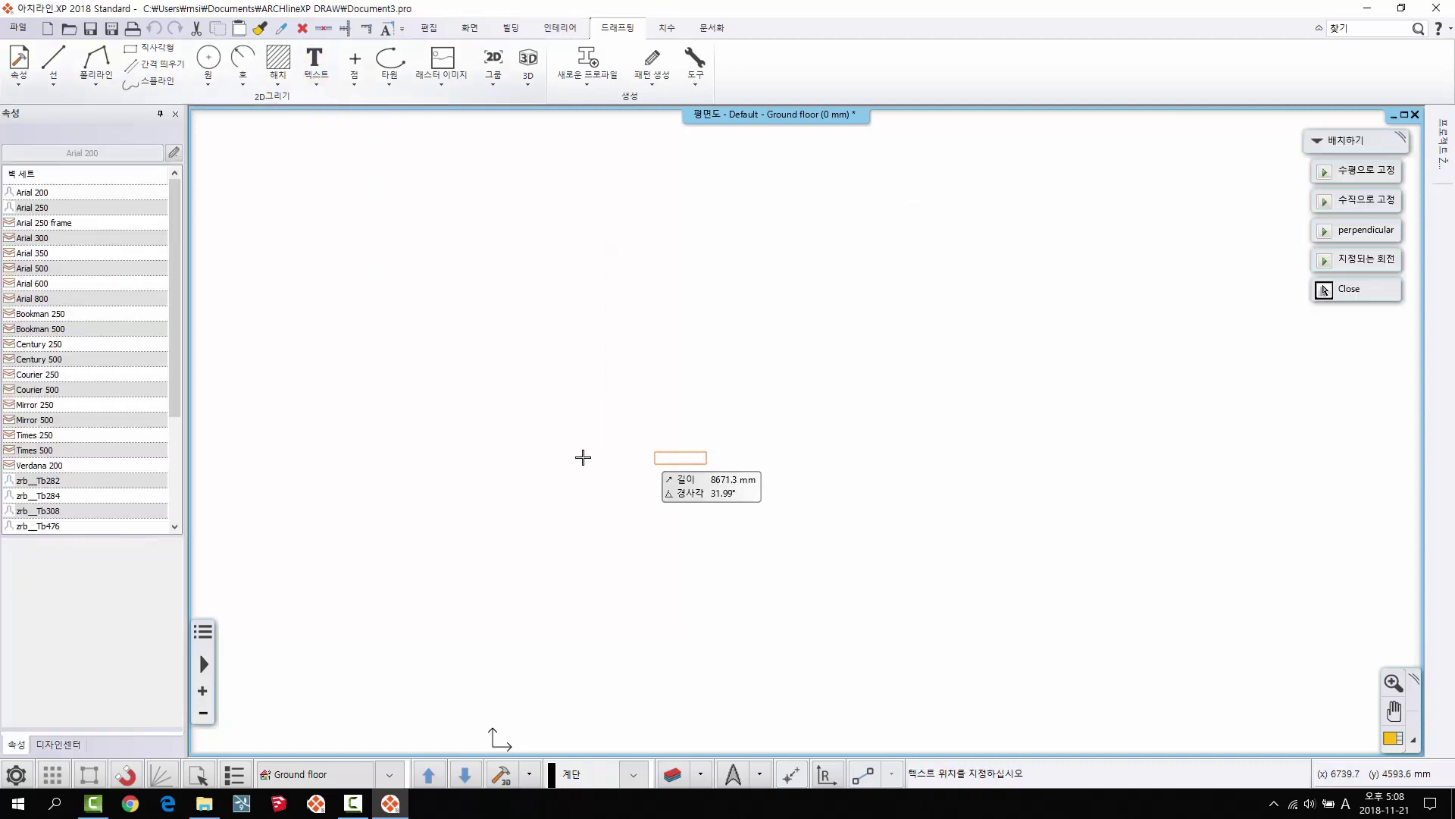
click(538, 404)
click(895, 457)
scroll(552, 381, up, 2)
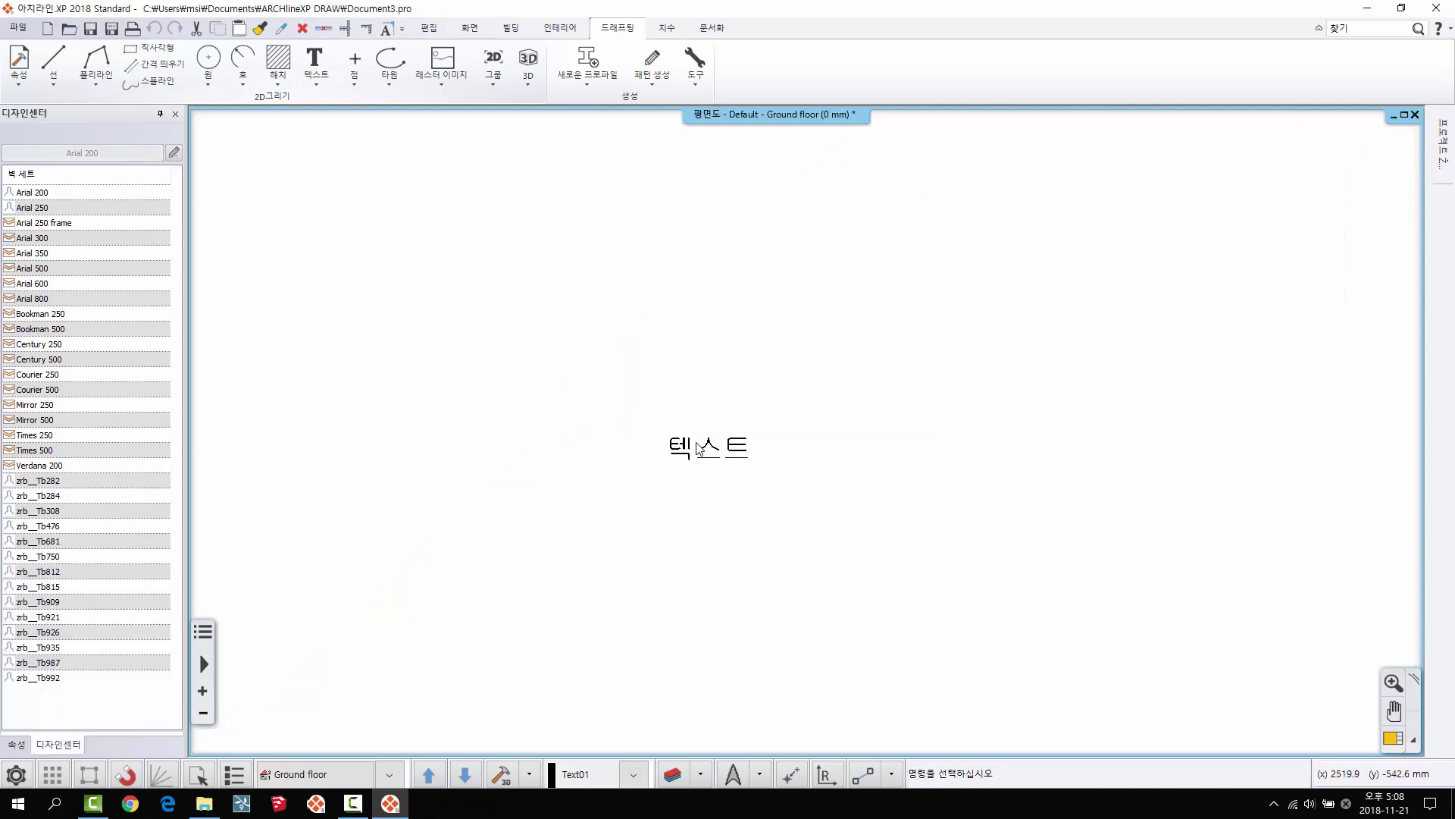
Step: Change the font of the placed text "텍스트" to the newly installed 1훈하얀고양이 R and deselect it
click(716, 459)
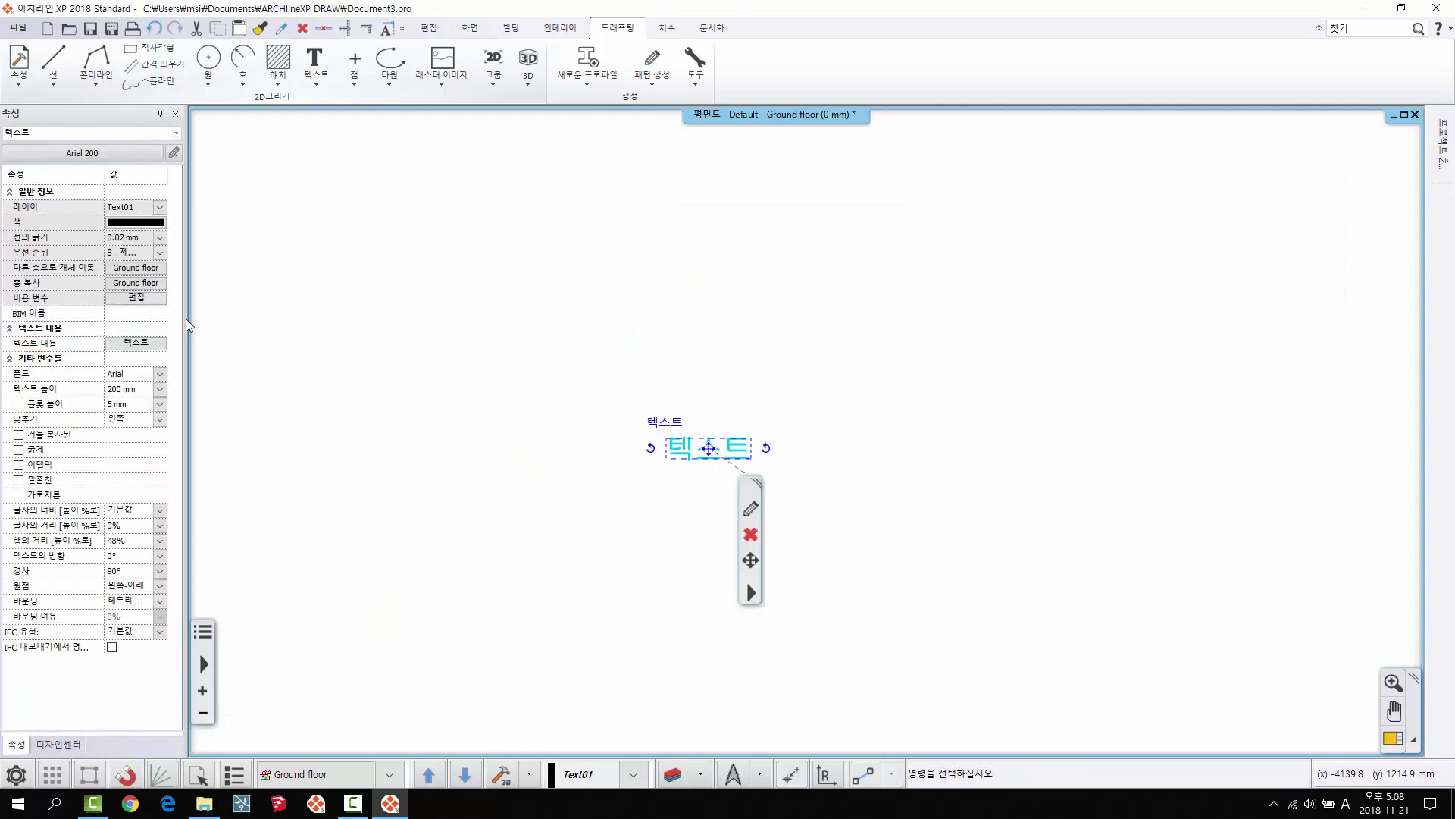
click(161, 375)
scroll(156, 383, up, 7)
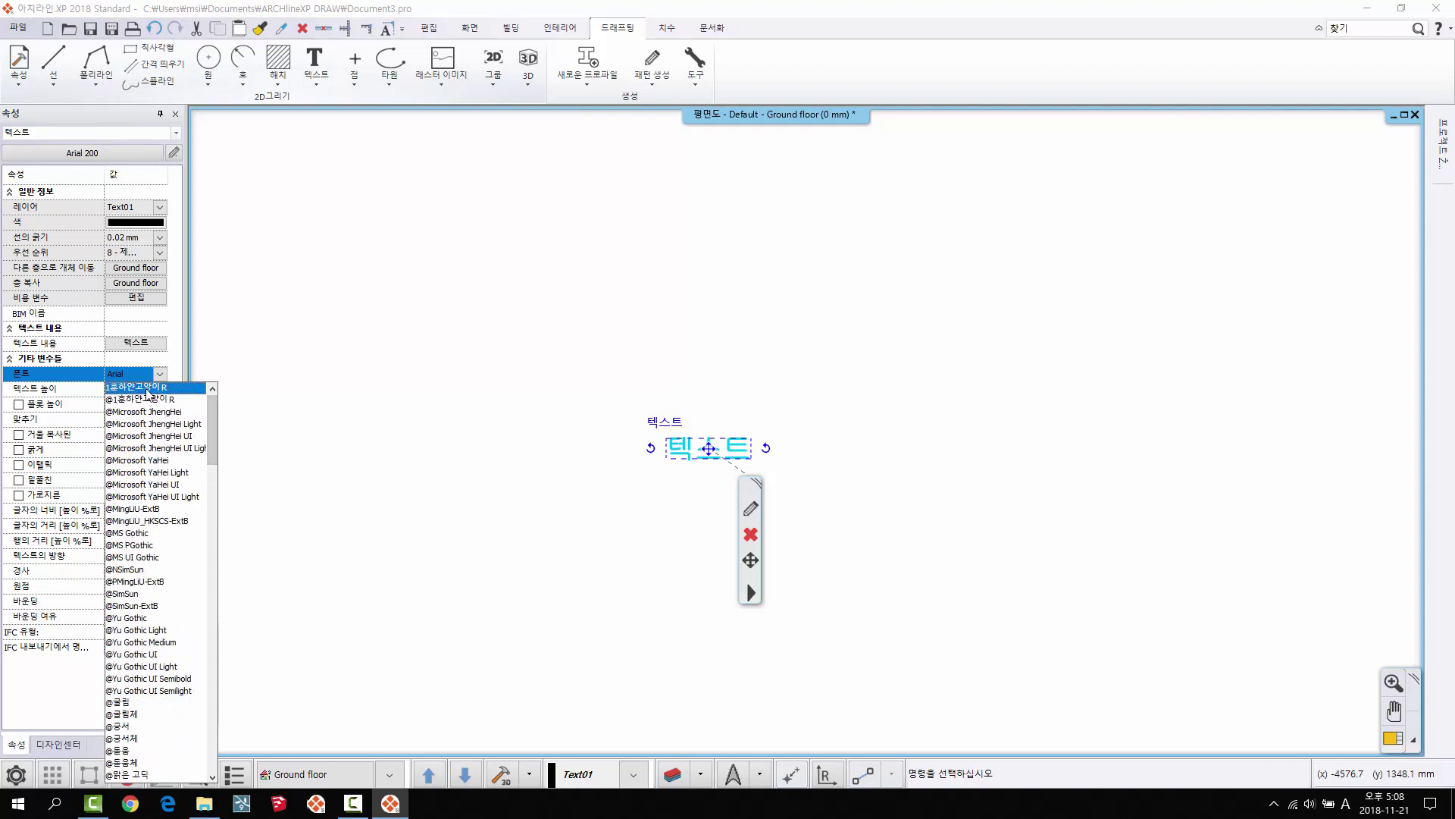
click(149, 389)
click(844, 455)
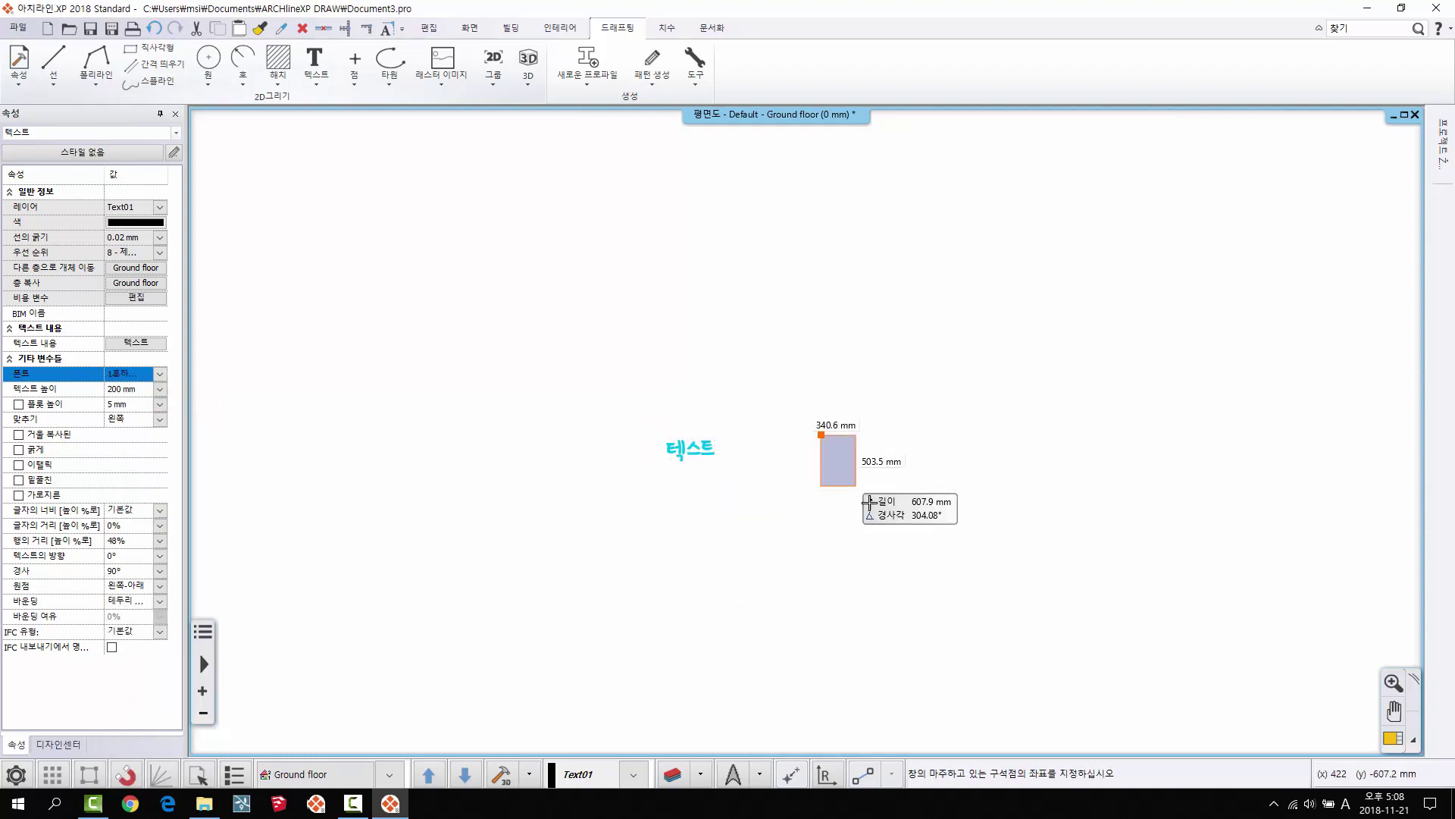
scroll(684, 470, up, 2)
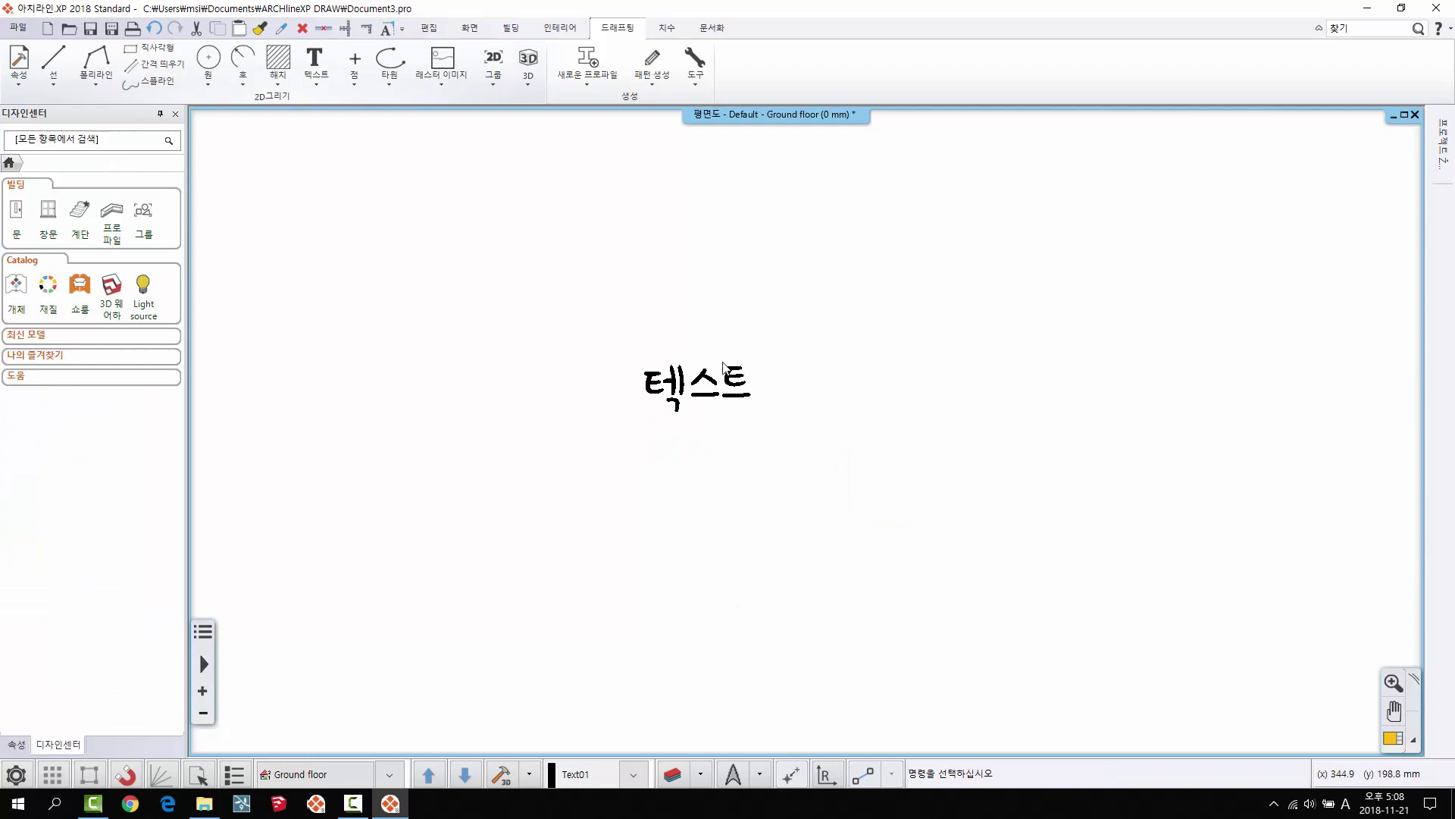
scroll(723, 383, up, 2)
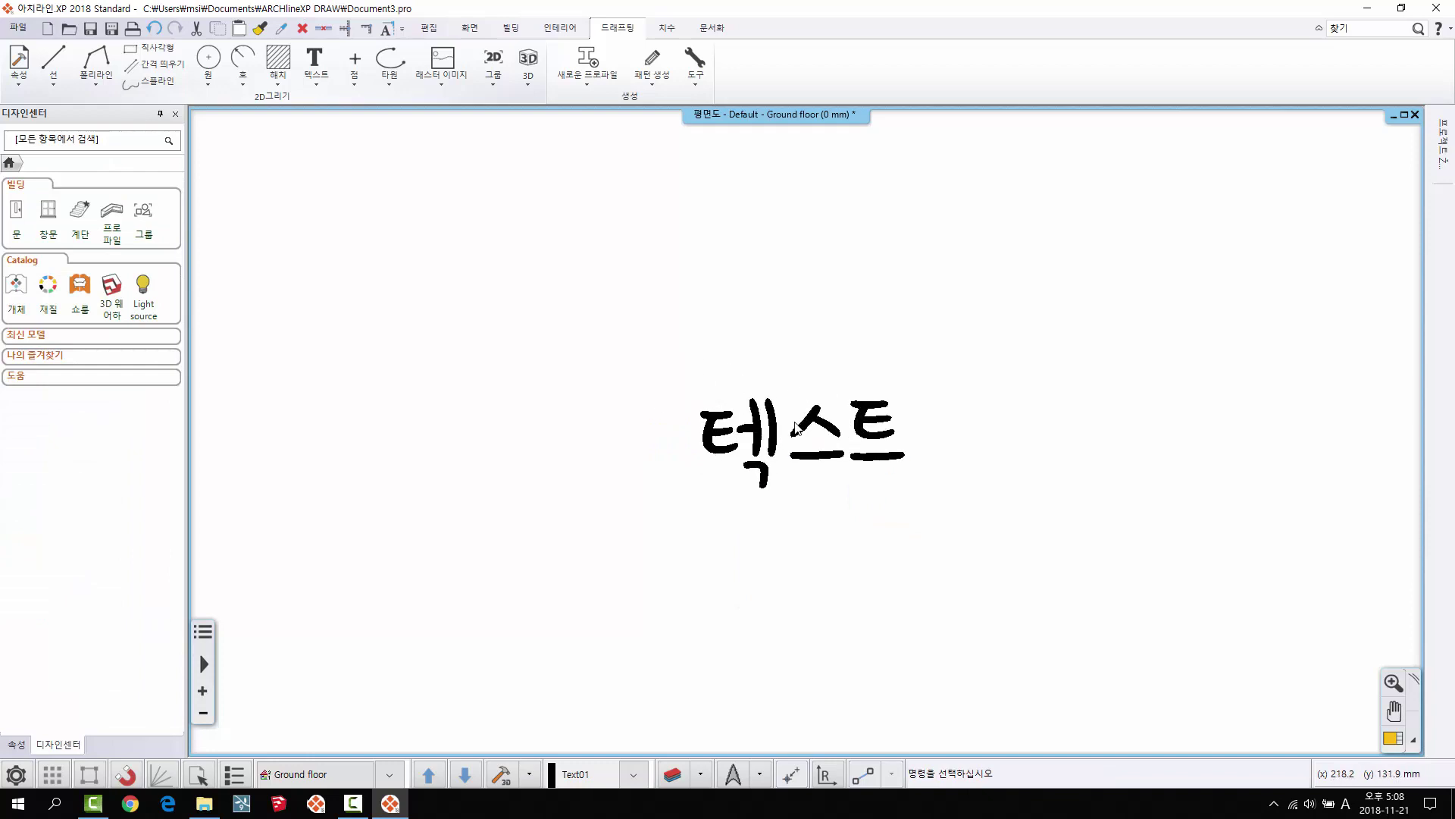